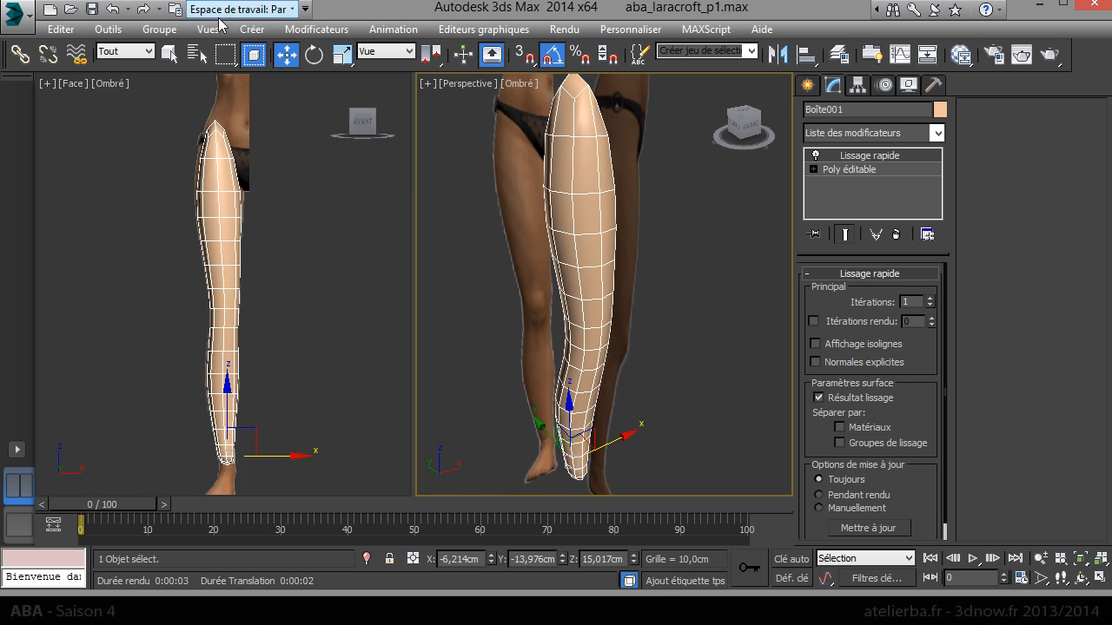
- Open the recent scene aba_laracroft_p2.1.max without saving the changes to the current scene
{"action": "left_click", "coordinate": [15, 12]}
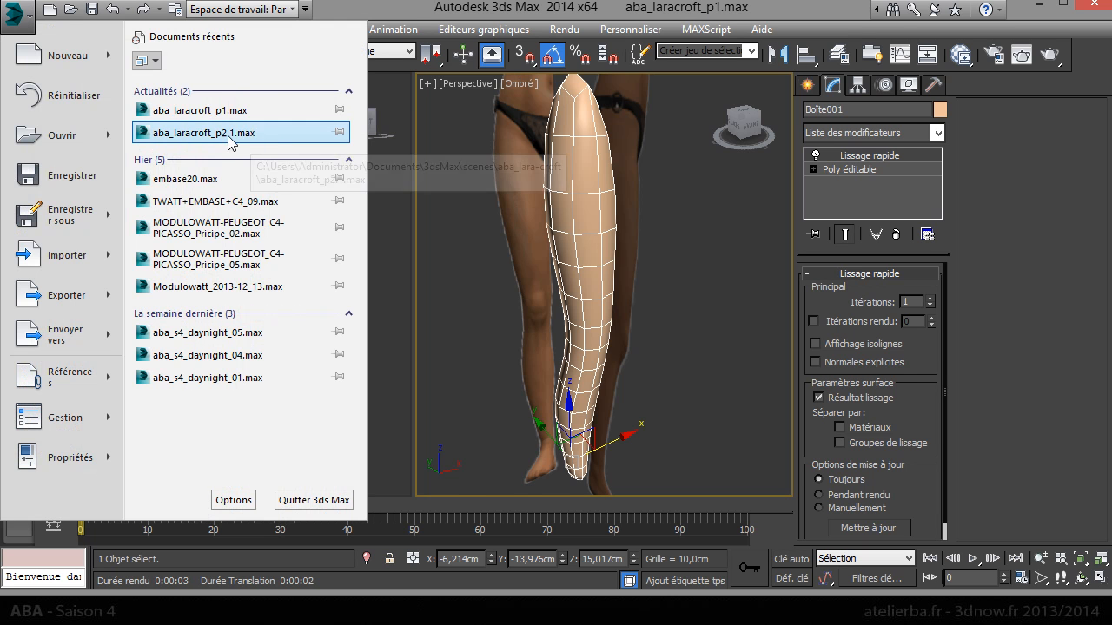
{"action": "left_click", "coordinate": [260, 133]}
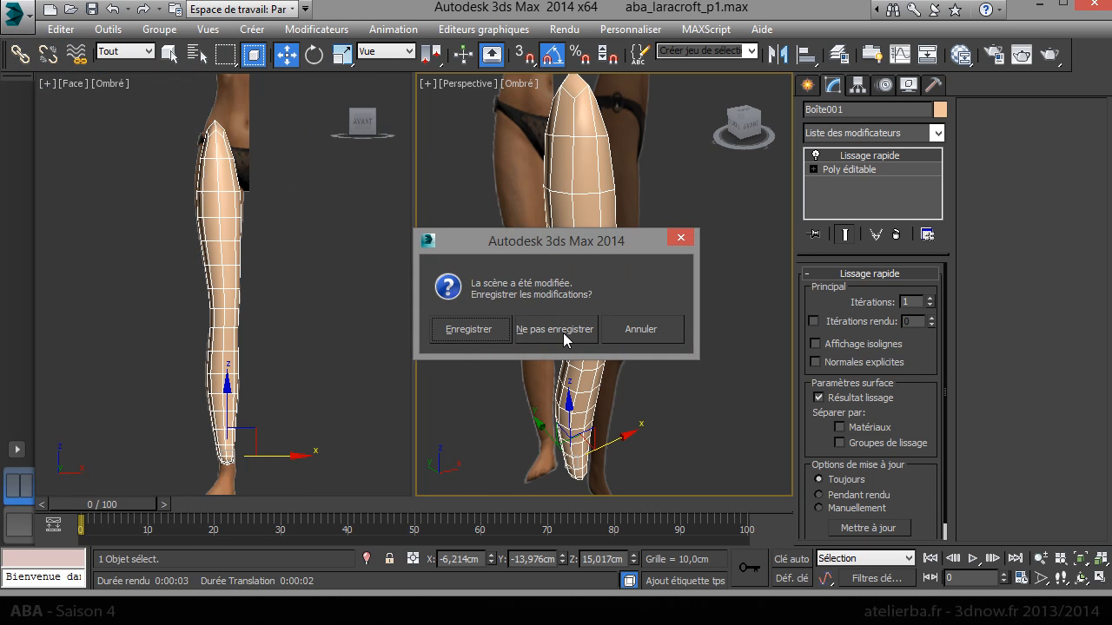
{"action": "left_click", "coordinate": [563, 332]}
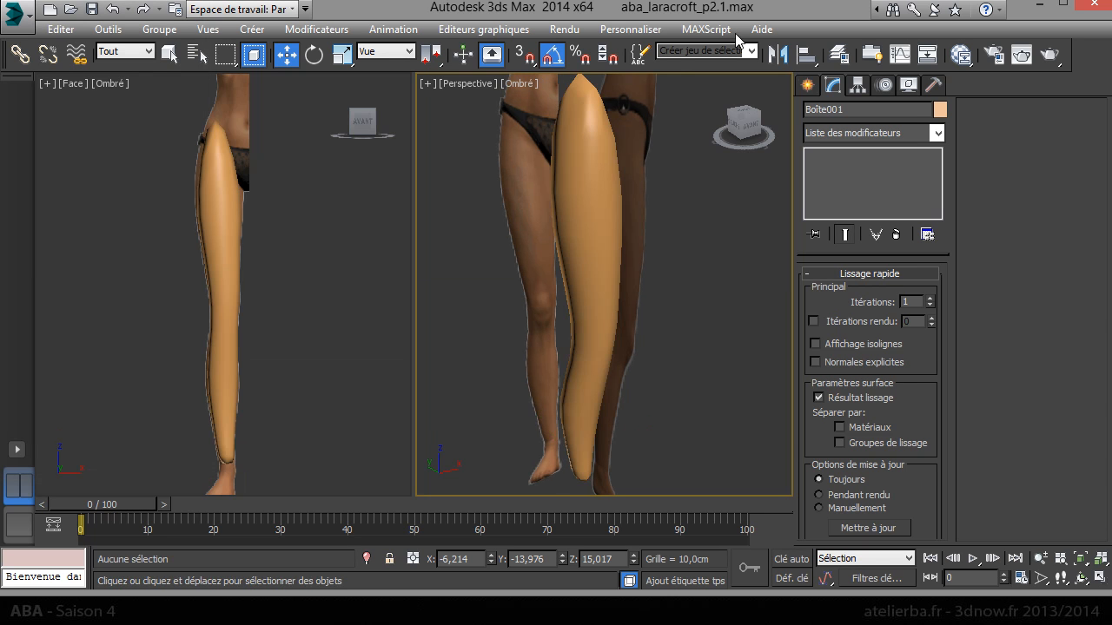
- Change the leg mesh's object colour to the light peach swatch of the 3ds Max palette
{"action": "key", "text": "q"}
{"action": "left_click", "coordinate": [584, 228]}
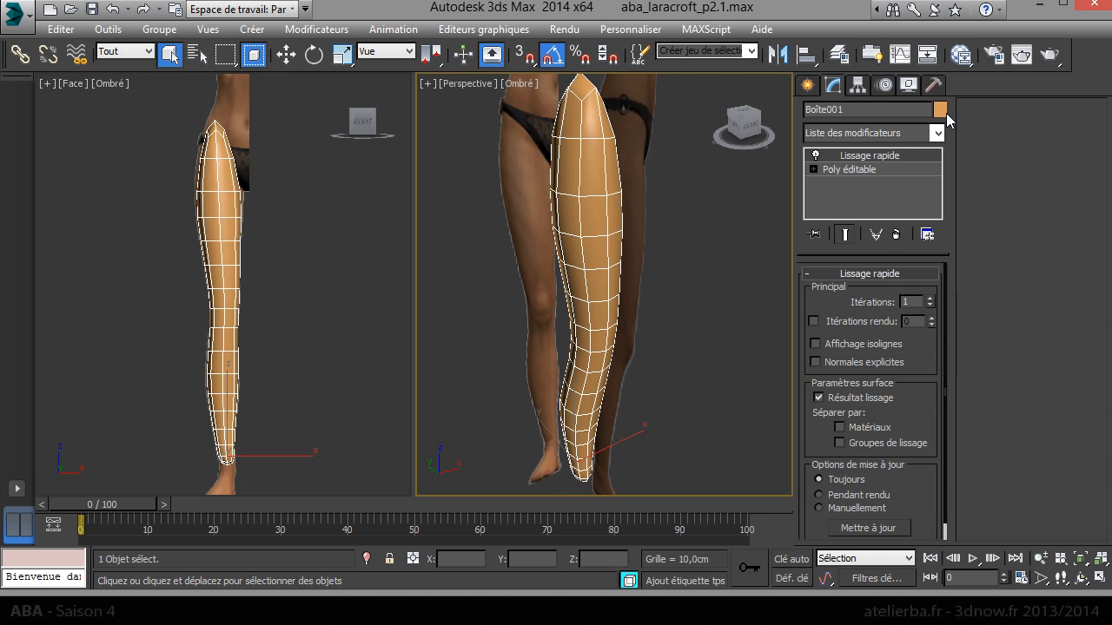
{"action": "left_click", "coordinate": [940, 111]}
{"action": "left_click", "coordinate": [542, 231]}
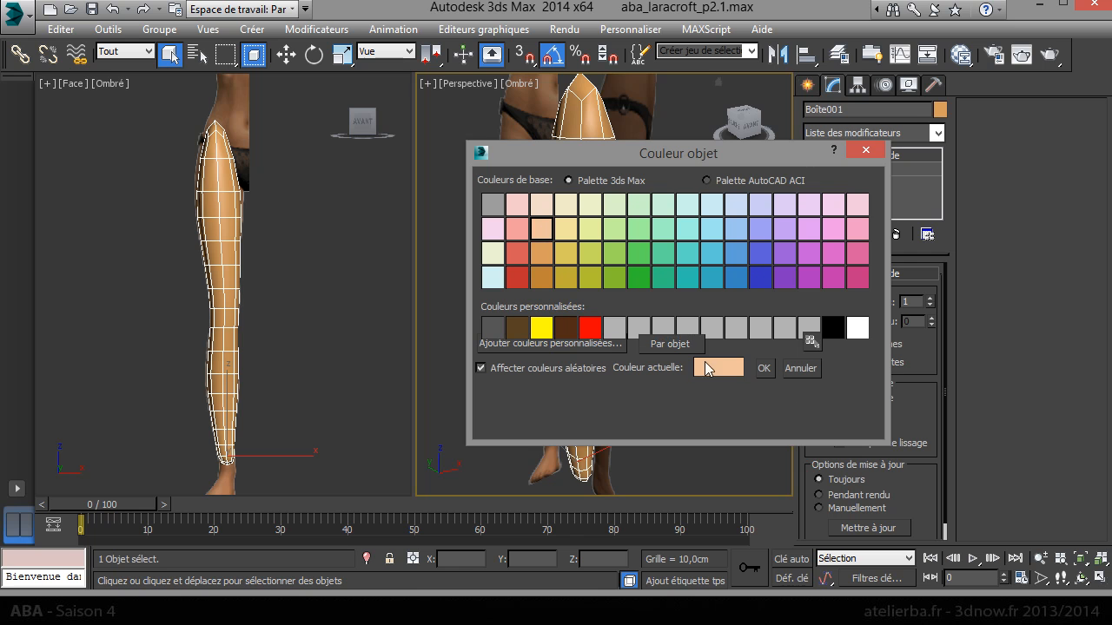
{"action": "left_click", "coordinate": [766, 369]}
{"action": "left_click", "coordinate": [681, 408]}
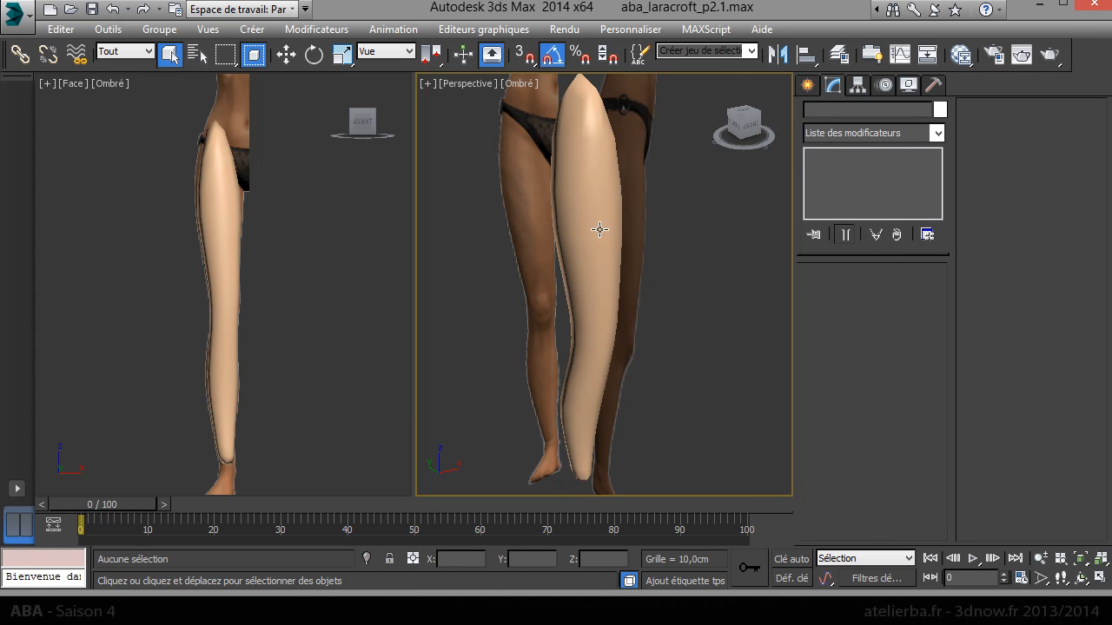
- Disable the leg's Lissage rapide modifier and go to its Poly éditable level
{"action": "left_click", "coordinate": [579, 327]}
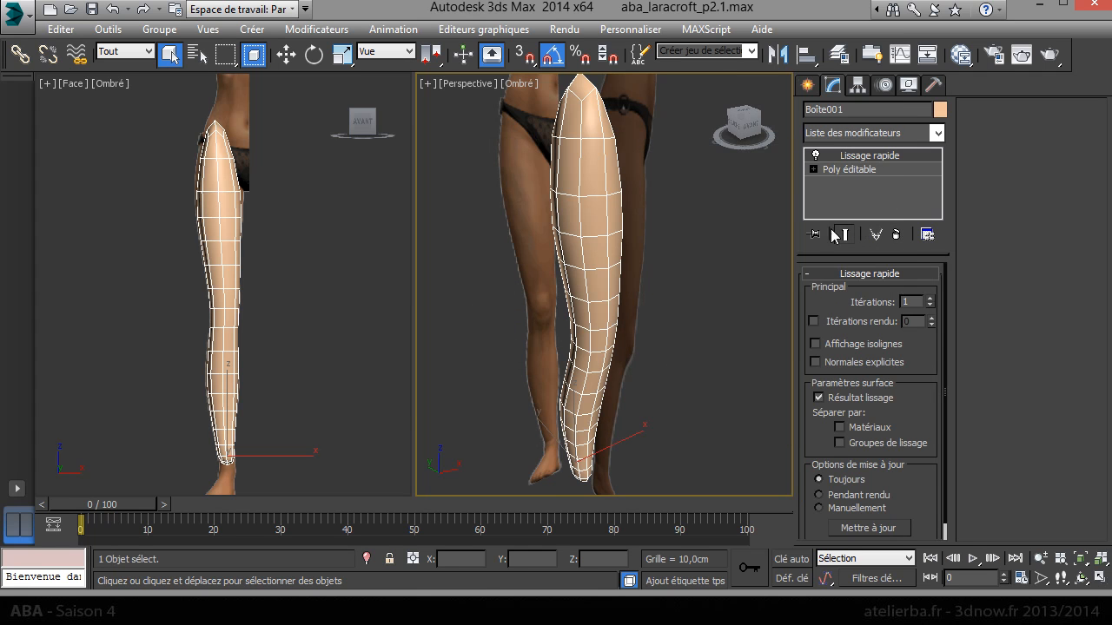
{"action": "left_click", "coordinate": [816, 156]}
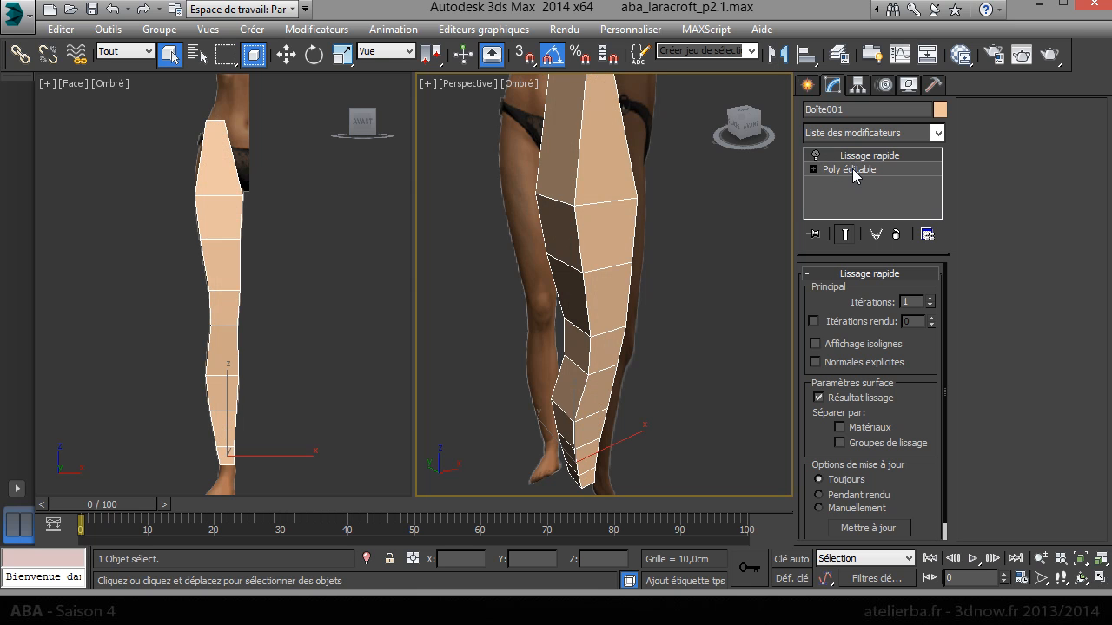
{"action": "left_click", "coordinate": [854, 170]}
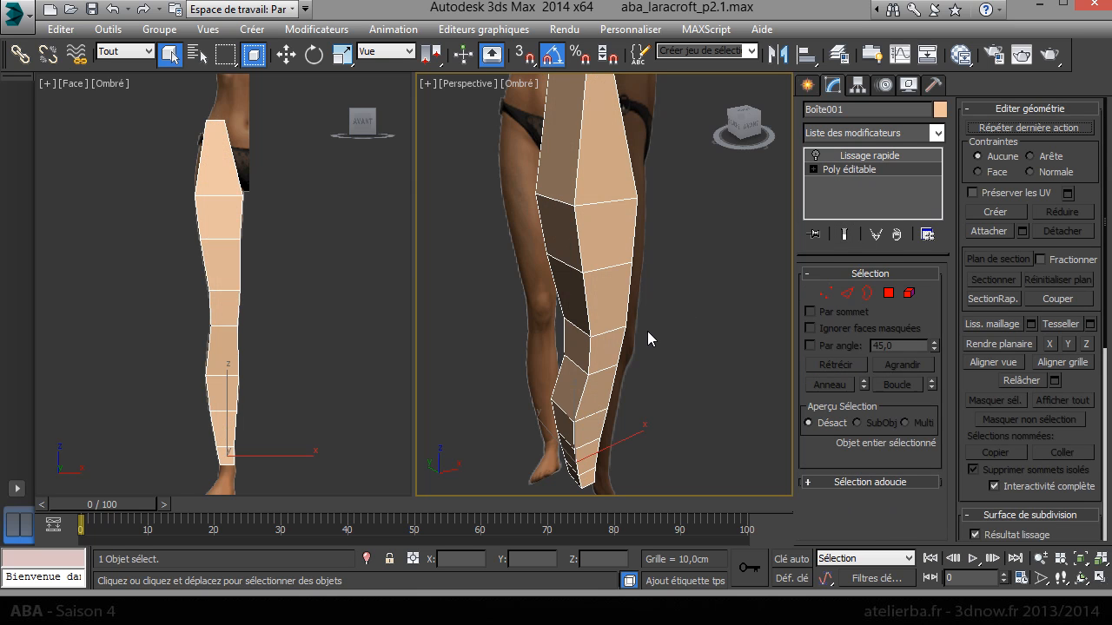
- Extrude the inner polygon at the top of the thigh past the body's centre line
{"action": "middle_click_drag", "start_coordinate": [596, 253], "coordinate": [568, 322]}
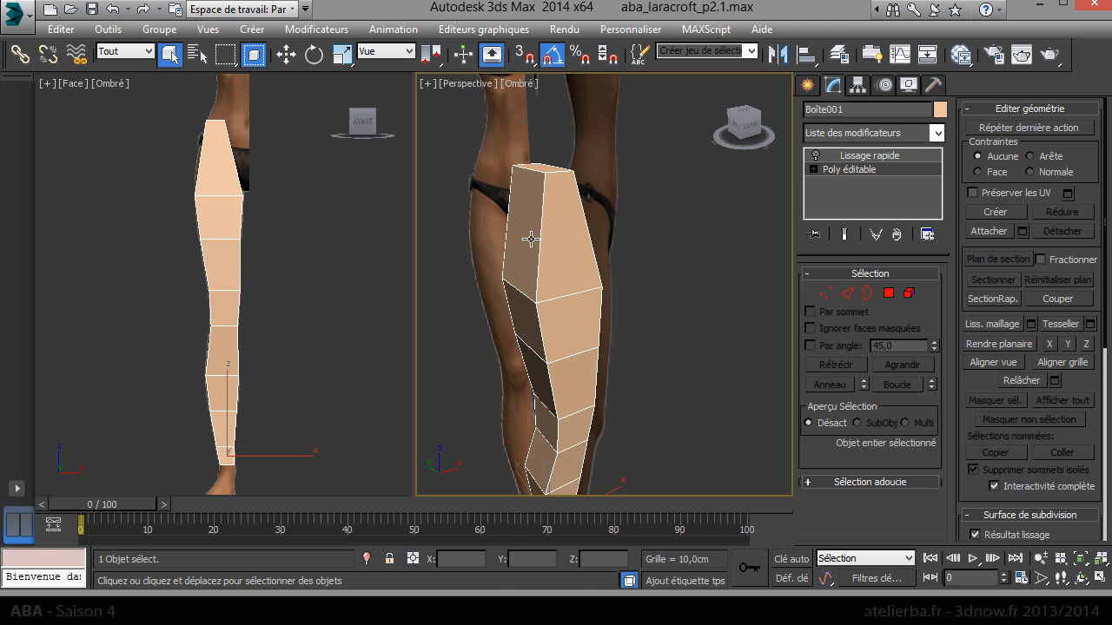
{"action": "scroll", "coordinate": [252, 191], "scroll_direction": "up", "scroll_amount": 5}
{"action": "left_click_drag", "start_coordinate": [752, 121], "coordinate": [642, 135]}
{"action": "left_click_drag", "start_coordinate": [745, 114], "coordinate": [701, 117]}
{"action": "left_click", "coordinate": [888, 294]}
{"action": "left_click", "coordinate": [547, 252]}
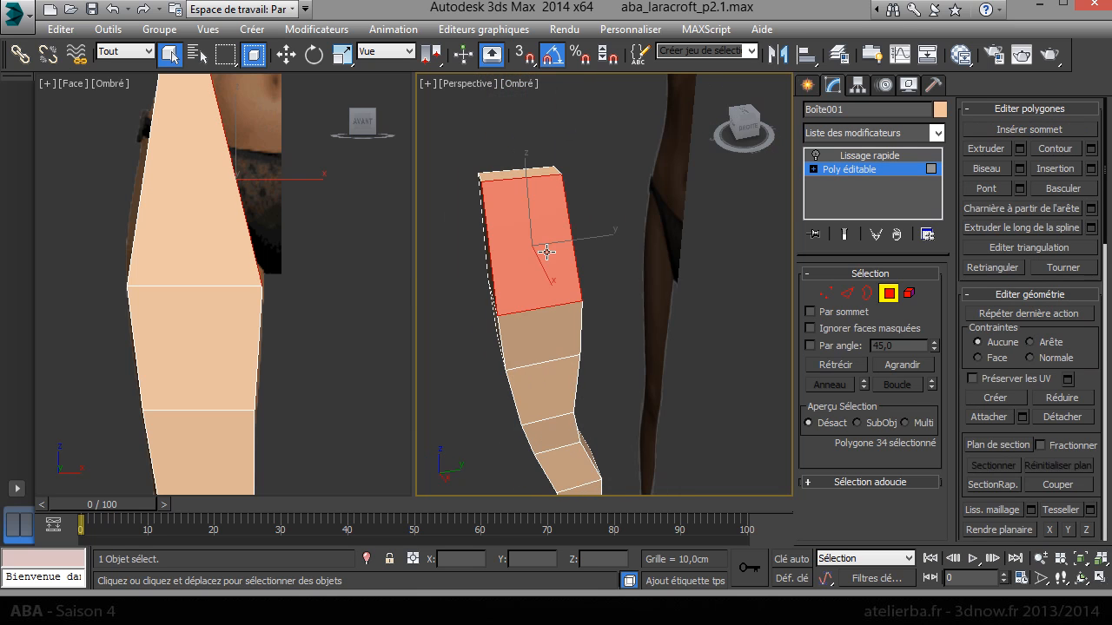
{"action": "right_click", "coordinate": [258, 216]}
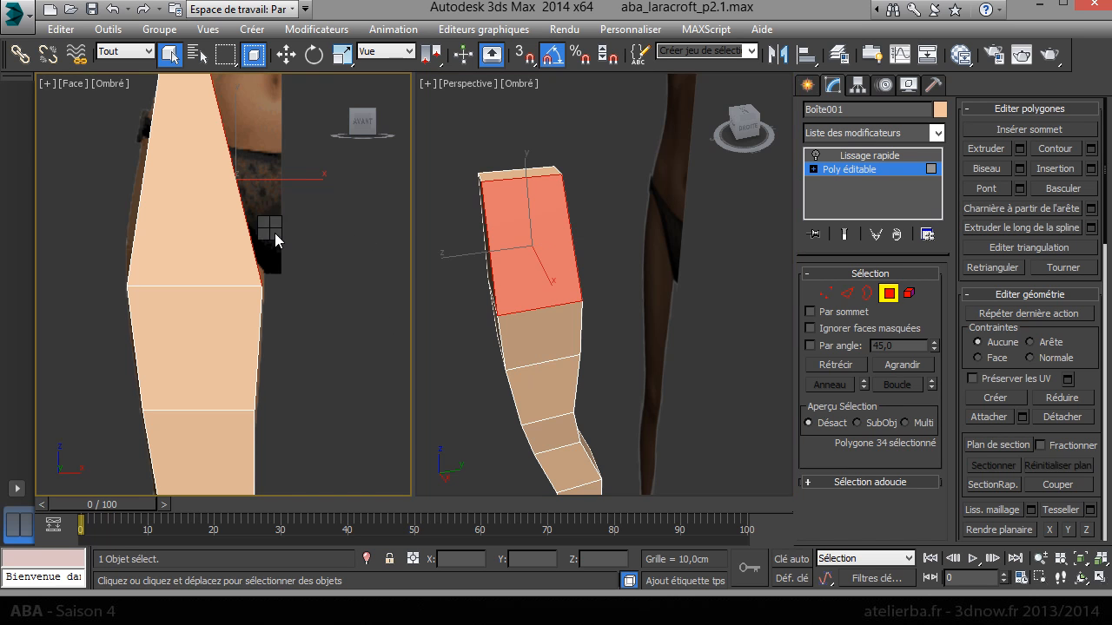
{"action": "right_click", "coordinate": [274, 233]}
{"action": "left_click", "coordinate": [240, 277]}
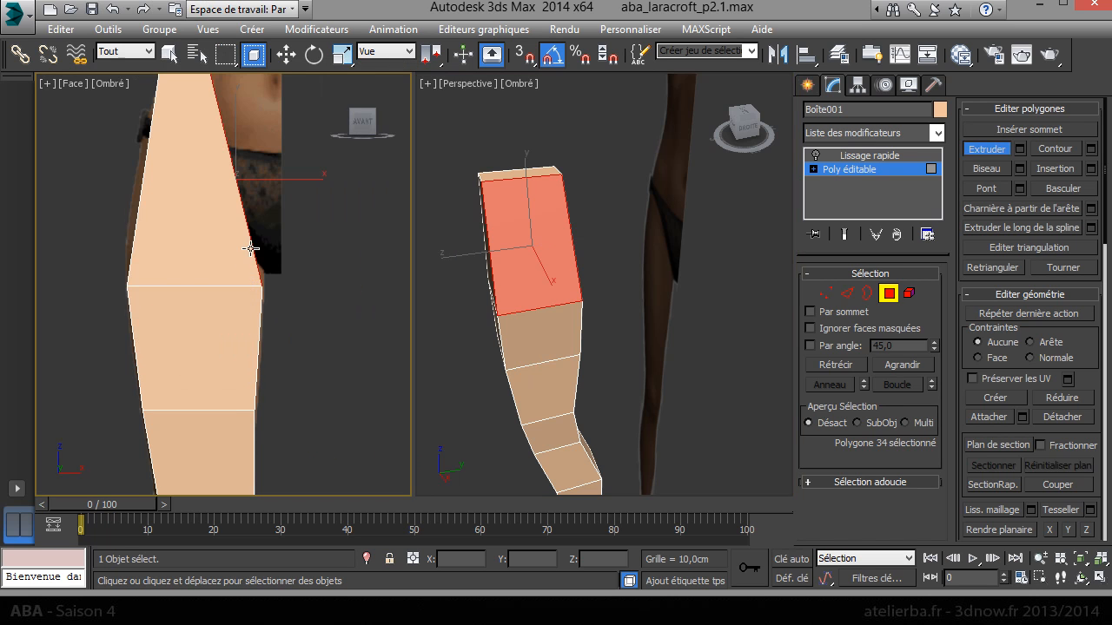
{"action": "mouse_move", "coordinate": [547, 256]}
{"action": "left_mouse_down"}
{"action": "mouse_move", "coordinate": [527, 218]}
{"action": "mouse_move", "coordinate": [542, 242]}
{"action": "left_mouse_up"}
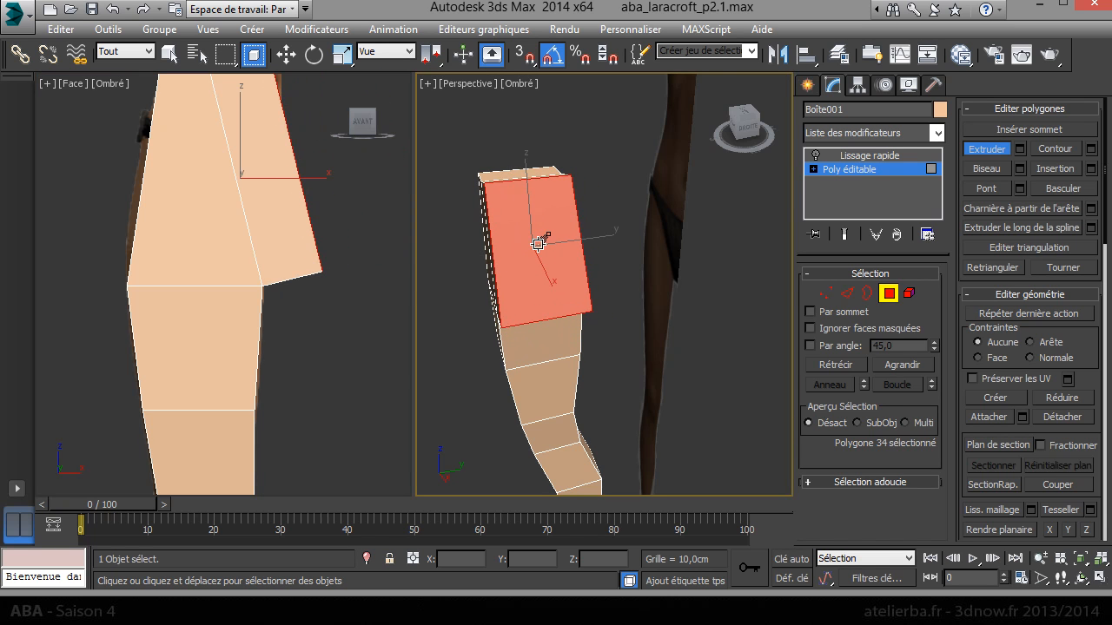
{"action": "right_click", "coordinate": [606, 200]}
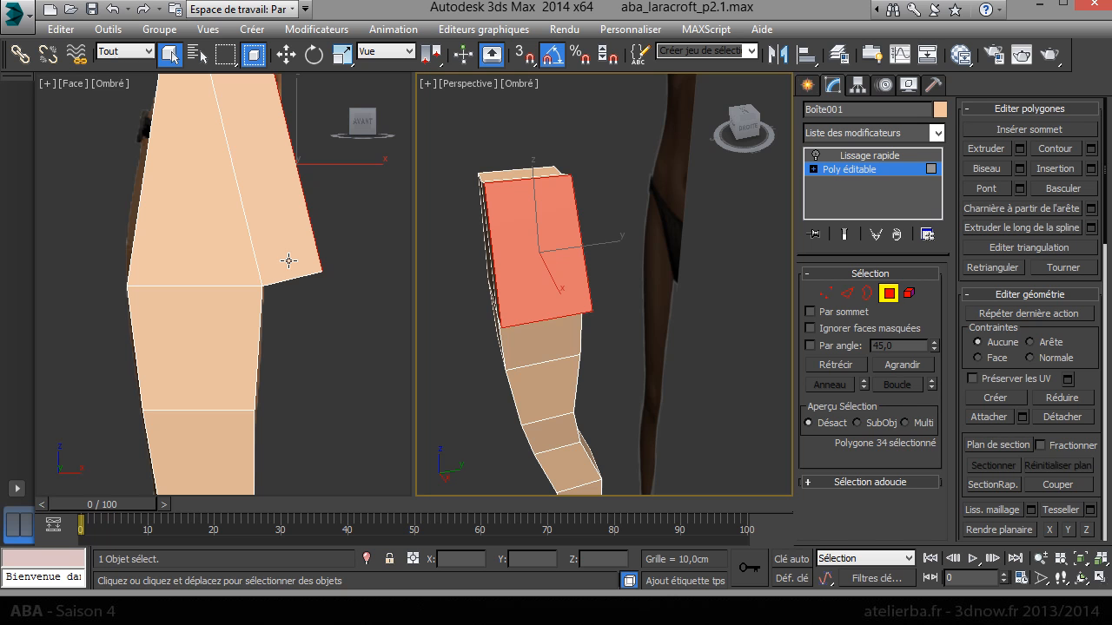
- Make the leg mesh see-through so the reference image shows behind it
{"action": "left_click", "coordinate": [74, 82]}
{"action": "left_click", "coordinate": [393, 280]}
{"action": "left_click", "coordinate": [263, 241]}
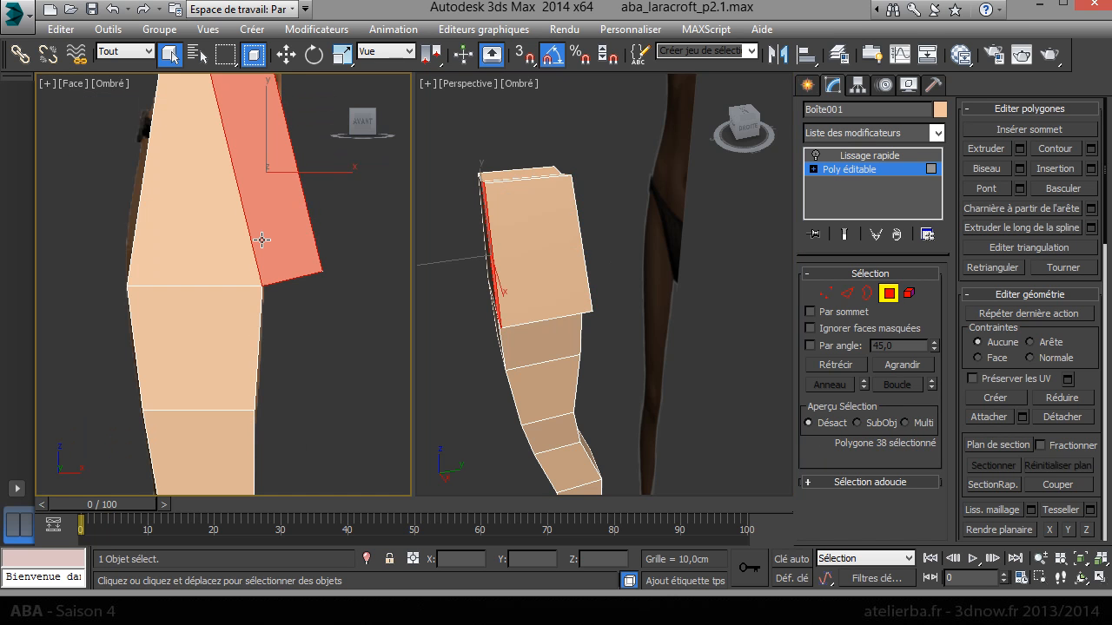
{"action": "key", "text": "alt+x"}
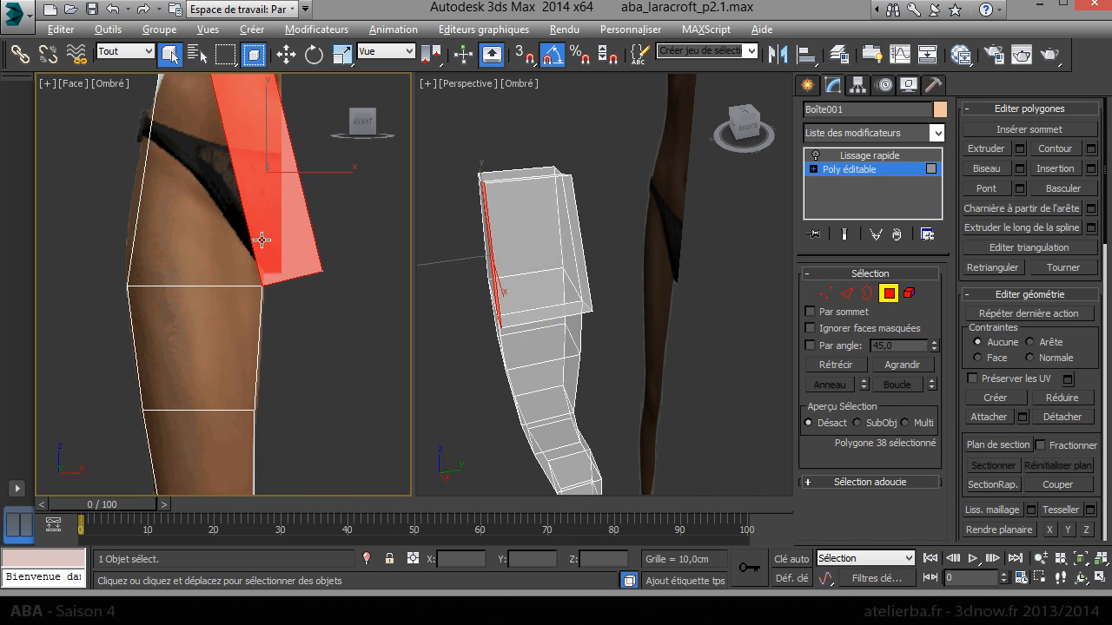
- Raise the horizontal row of four upper-thigh vertices to crotch level in the front view
{"action": "left_click", "coordinate": [823, 294]}
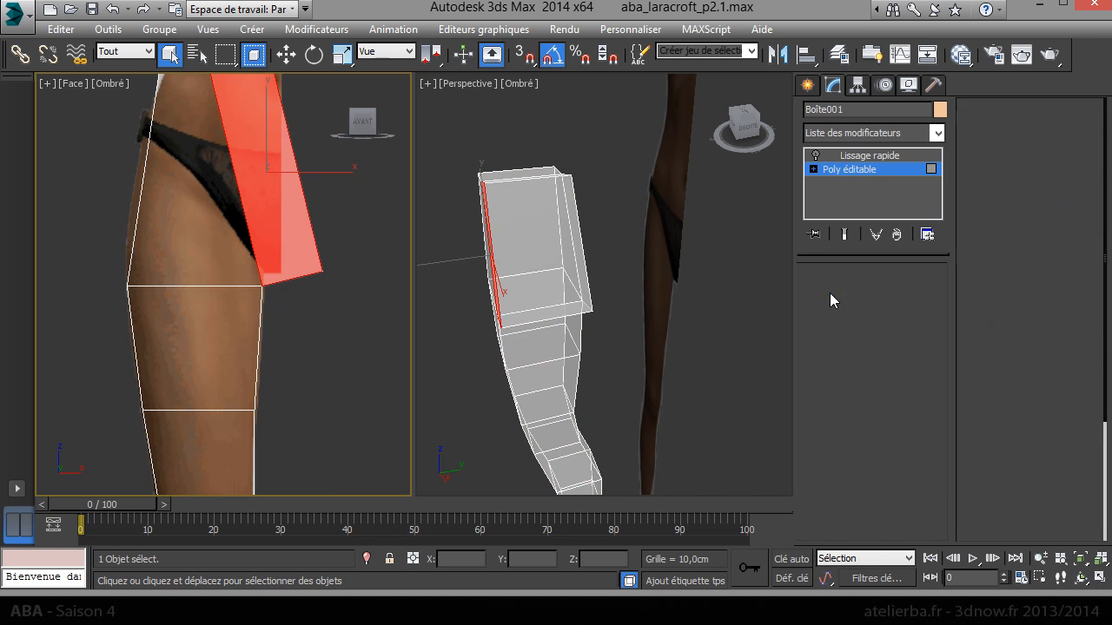
{"action": "scroll", "coordinate": [228, 272], "scroll_direction": "up", "scroll_amount": 5}
{"action": "scroll", "coordinate": [197, 293], "scroll_direction": "down", "scroll_amount": 2}
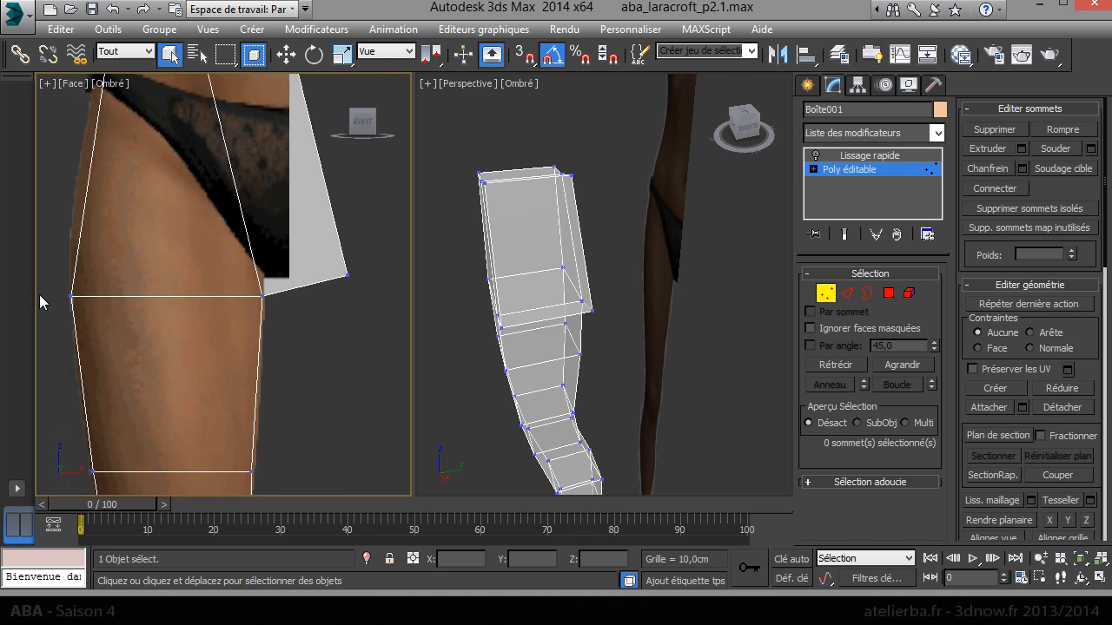
{"action": "left_click_drag", "start_coordinate": [283, 320], "coordinate": [278, 325]}
{"action": "right_click", "coordinate": [172, 261]}
{"action": "left_click", "coordinate": [198, 272]}
{"action": "left_click_drag", "start_coordinate": [168, 247], "coordinate": [168, 230]}
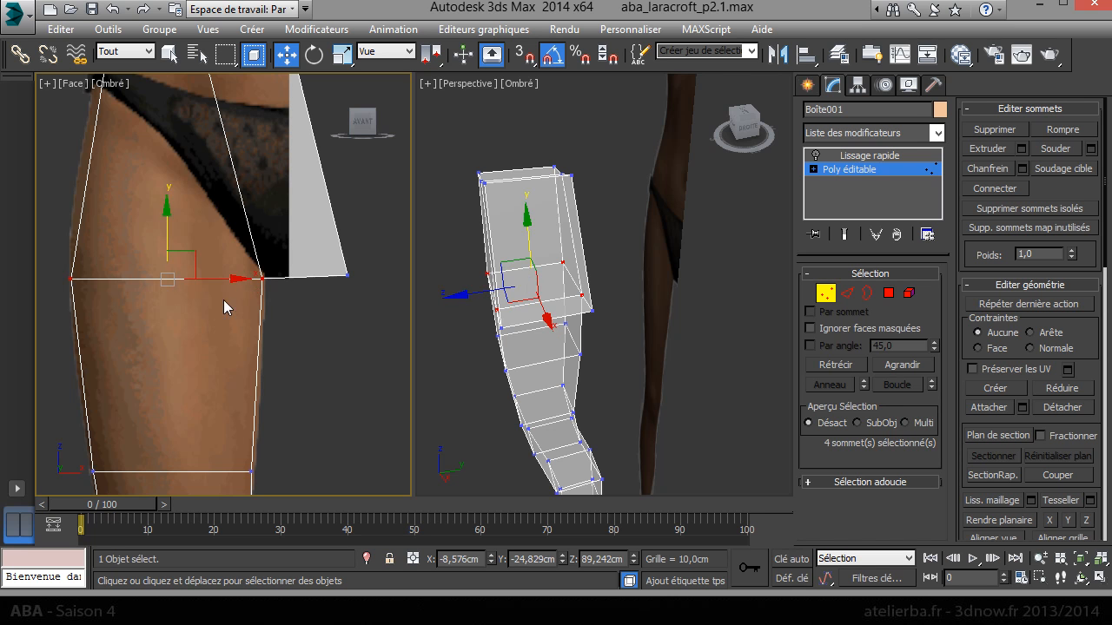
- Align the extrusion's lower and upper inner vertices with the body's centre line, and fit the outer top vertices to the waist outline
{"action": "left_click", "coordinate": [347, 275]}
{"action": "left_click_drag", "start_coordinate": [387, 276], "coordinate": [328, 295]}
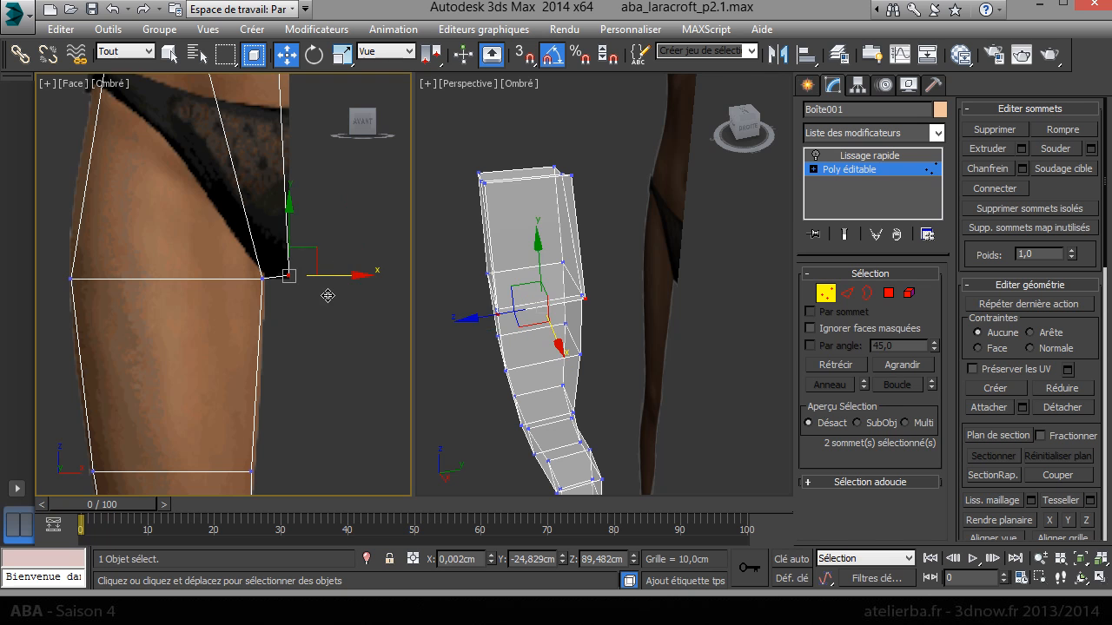
{"action": "middle_click_drag", "start_coordinate": [320, 246], "coordinate": [330, 402]}
{"action": "left_click_drag", "start_coordinate": [262, 107], "coordinate": [302, 148]}
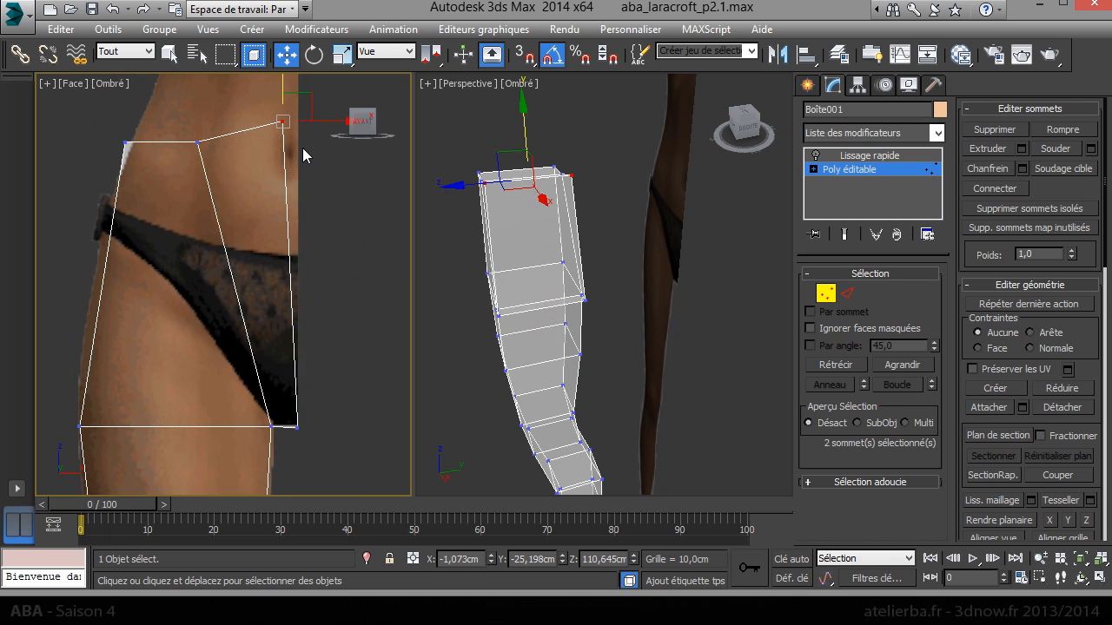
{"action": "left_click_drag", "start_coordinate": [309, 102], "coordinate": [329, 121]}
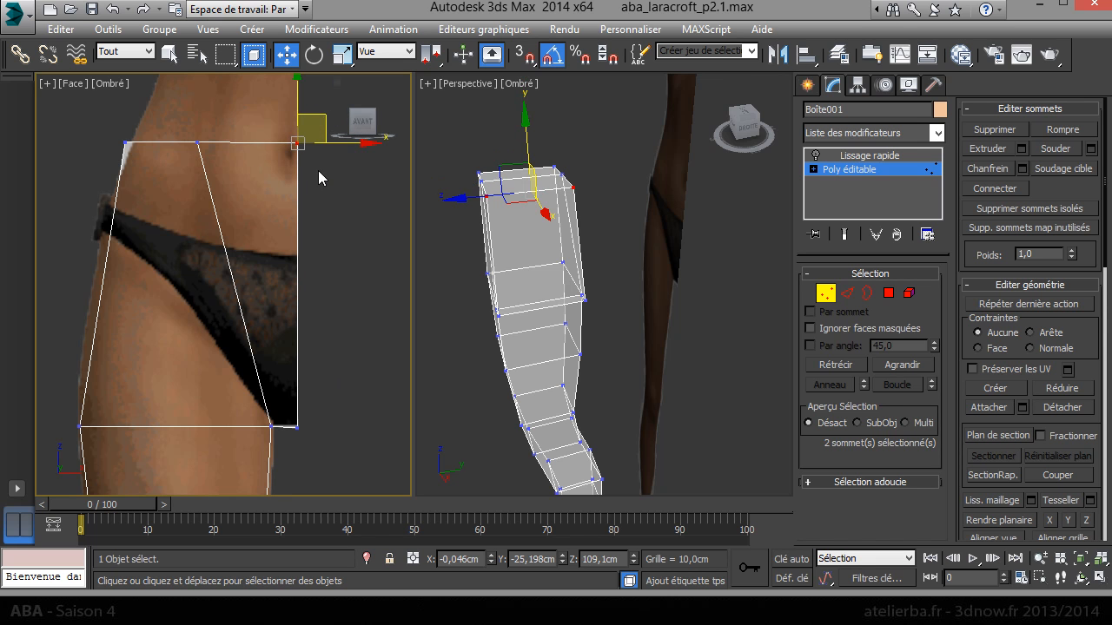
{"action": "left_click_drag", "start_coordinate": [109, 125], "coordinate": [178, 152]}
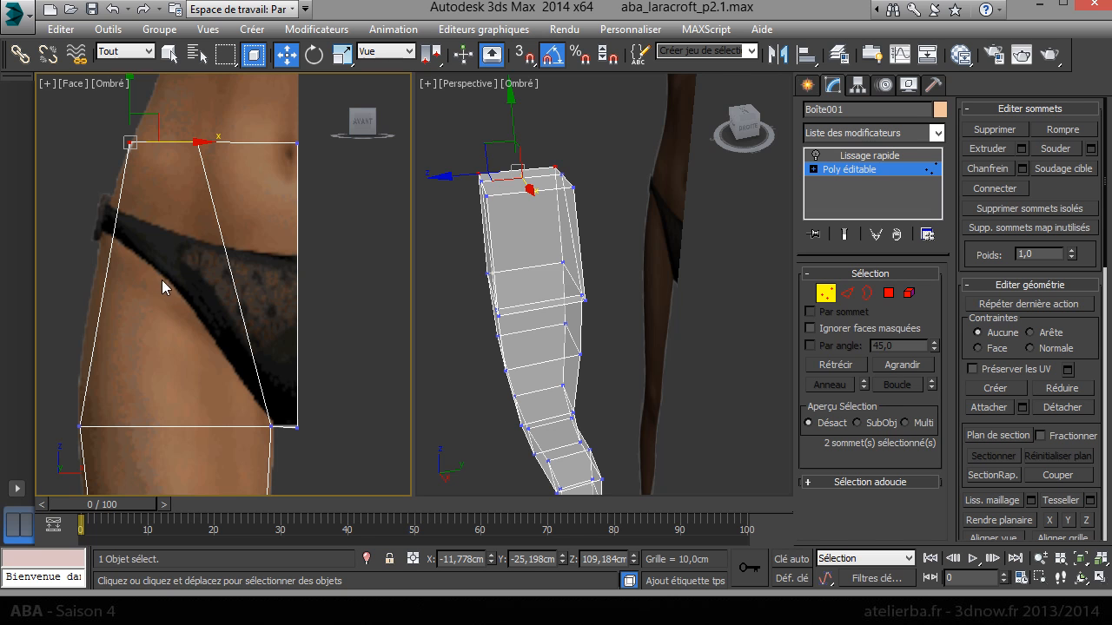
- Connect the six vertical edges of the hip section with a new horizontal edge loop
{"action": "left_click", "coordinate": [847, 294]}
{"action": "left_click_drag", "start_coordinate": [367, 256], "coordinate": [154, 281]}
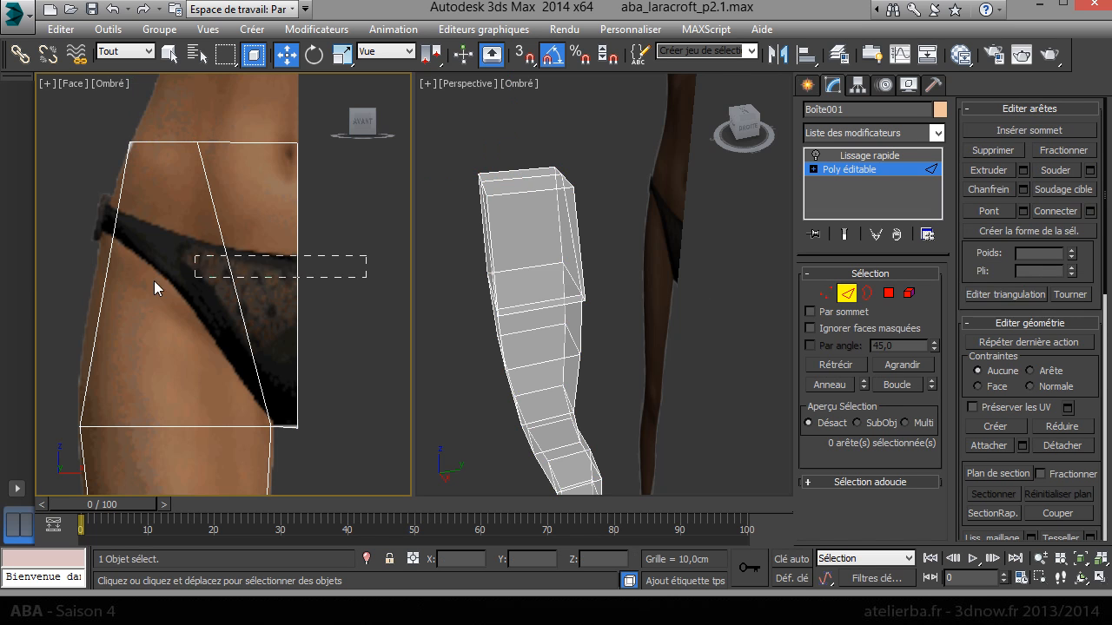
{"action": "left_click", "coordinate": [253, 55]}
{"action": "left_click_drag", "start_coordinate": [337, 301], "coordinate": [338, 302]}
{"action": "right_click", "coordinate": [102, 240]}
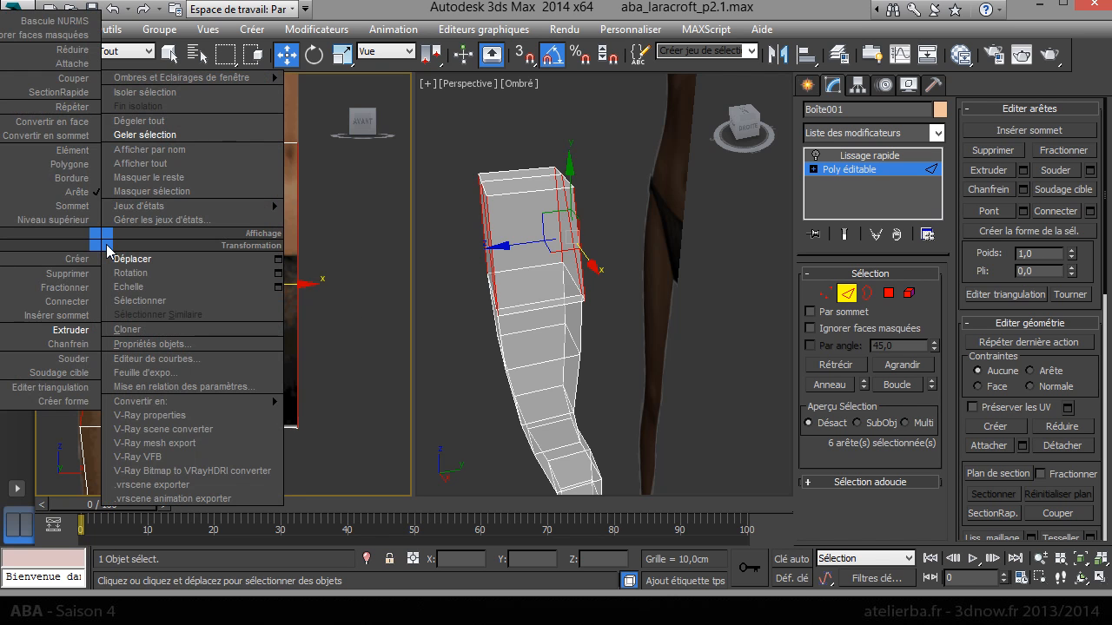
{"action": "left_click", "coordinate": [90, 302]}
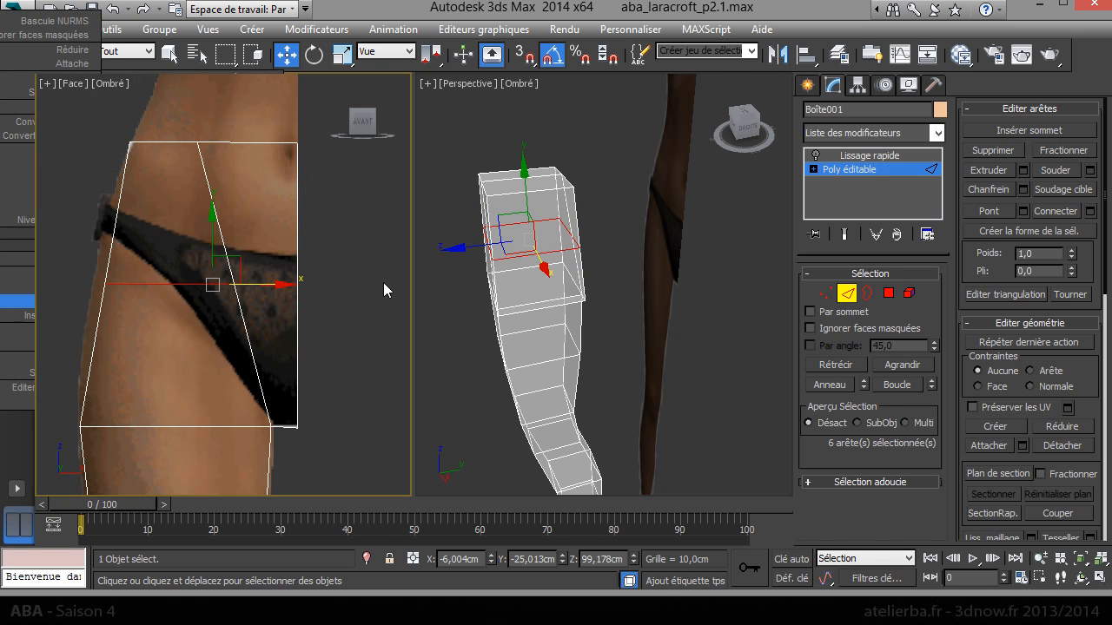
- Fit the new loop's outer and middle vertices to the hip shape in the front view, and adjust the inner-thigh vertices at the crotch
{"action": "key", "text": "1"}
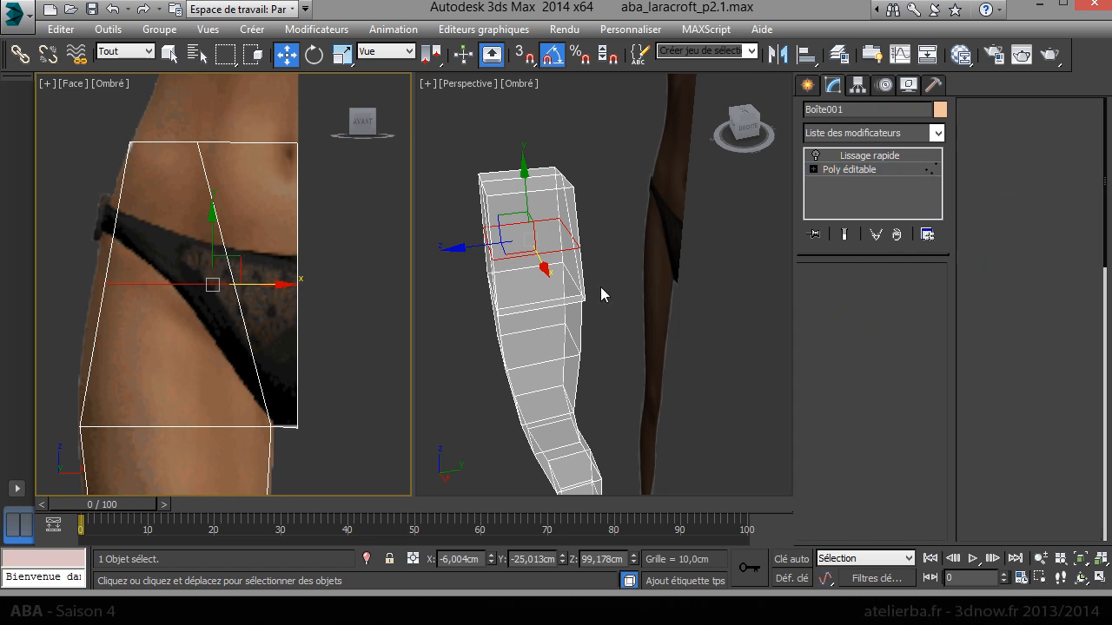
{"action": "left_click_drag", "start_coordinate": [96, 280], "coordinate": [134, 284]}
{"action": "mouse_move", "coordinate": [247, 303]}
{"action": "left_mouse_down"}
{"action": "mouse_move", "coordinate": [216, 272]}
{"action": "mouse_move", "coordinate": [263, 289]}
{"action": "mouse_move", "coordinate": [251, 298]}
{"action": "left_mouse_up"}
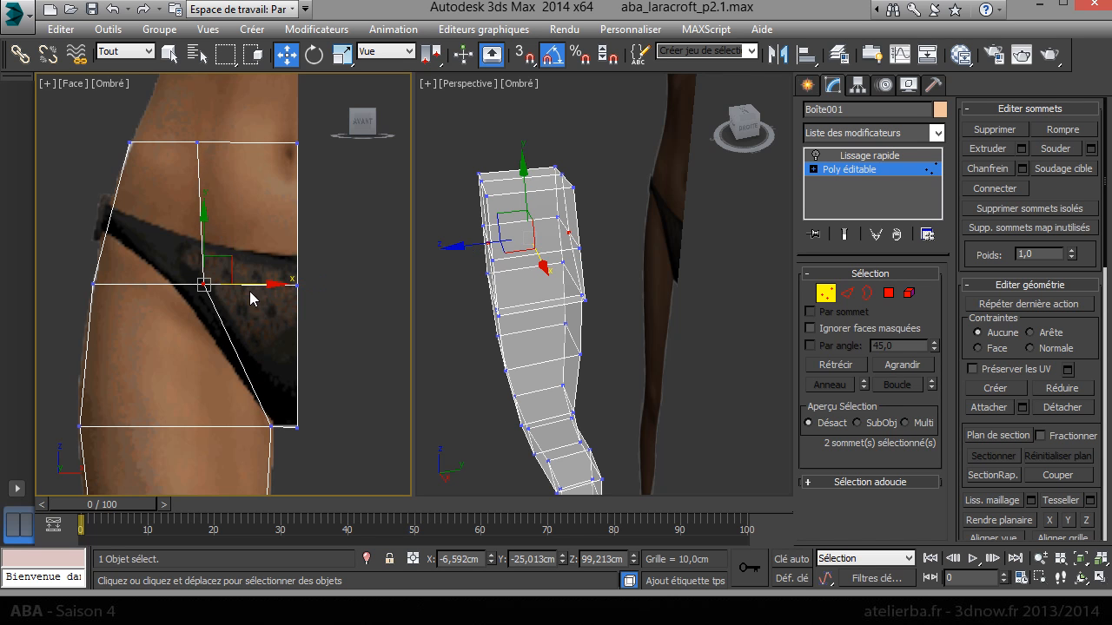
{"action": "left_click_drag", "start_coordinate": [279, 437], "coordinate": [306, 427]}
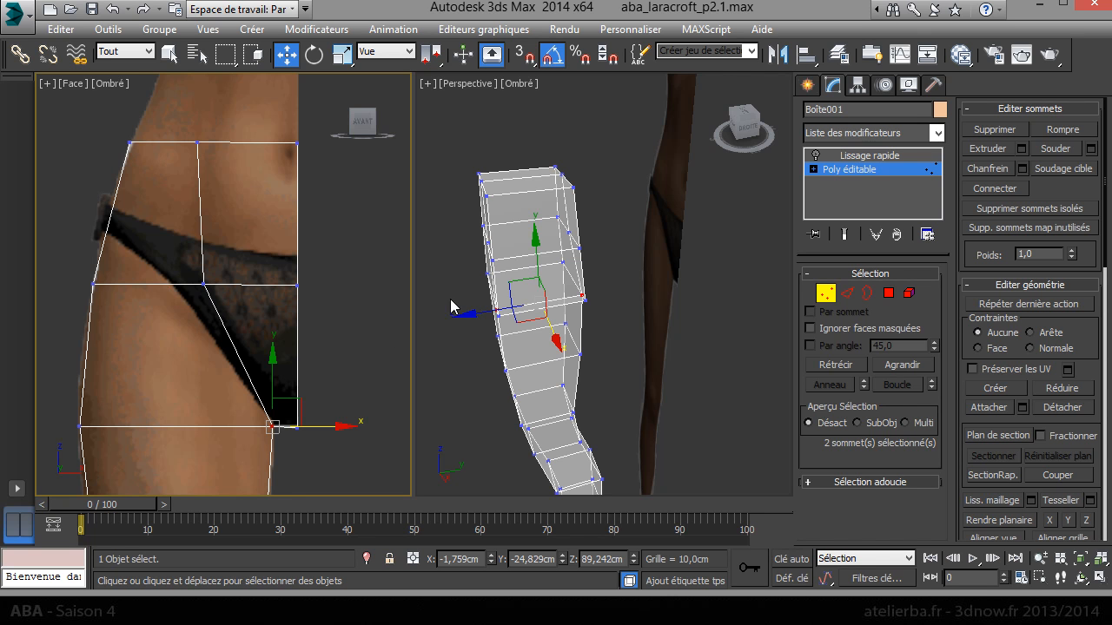
- Switch the perspective viewport to the Gauche view, framed on the hips
{"action": "left_click", "coordinate": [472, 86]}
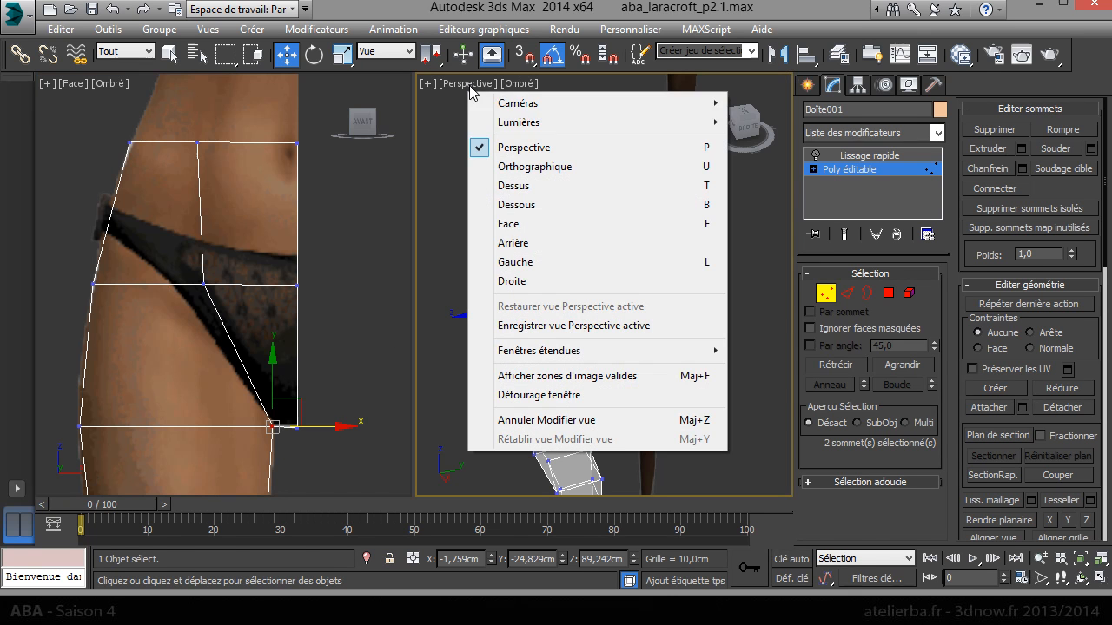
{"action": "left_click", "coordinate": [540, 264]}
{"action": "middle_click_drag", "start_coordinate": [586, 263], "coordinate": [562, 342]}
{"action": "scroll", "coordinate": [627, 269], "scroll_direction": "up", "scroll_amount": 6}
{"action": "middle_click_drag", "start_coordinate": [504, 274], "coordinate": [805, 336]}
{"action": "middle_click_drag", "start_coordinate": [702, 315], "coordinate": [632, 294]}
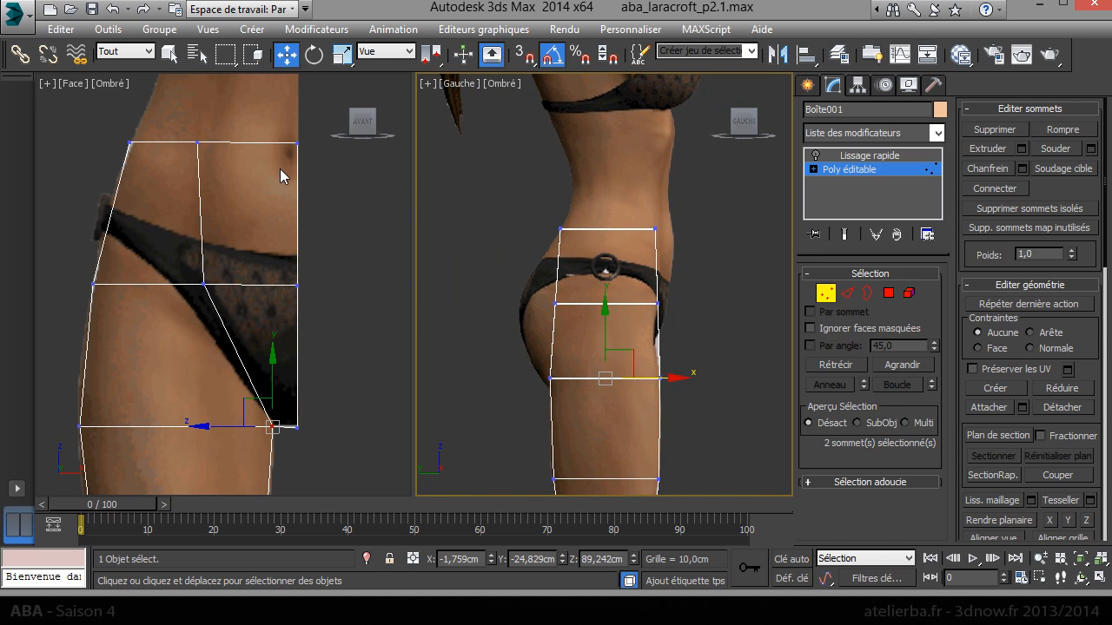
- Fit the front centre-line vertices at the waist, hip and crotch to the belly and crotch profile in the side view
{"action": "left_click", "coordinate": [297, 142]}
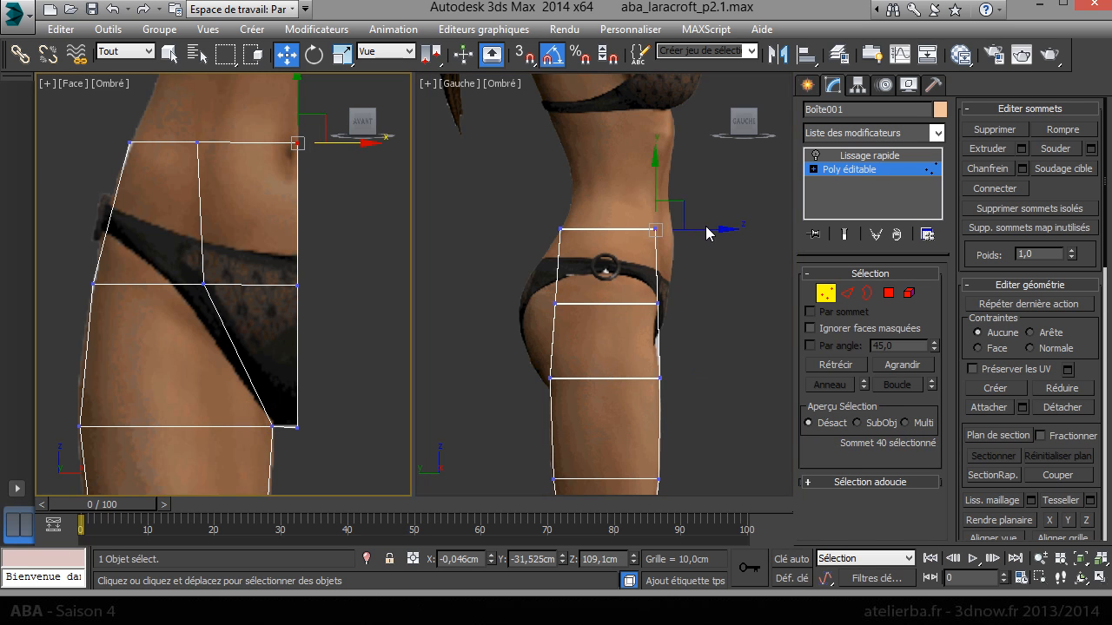
{"action": "left_click_drag", "start_coordinate": [704, 233], "coordinate": [723, 238]}
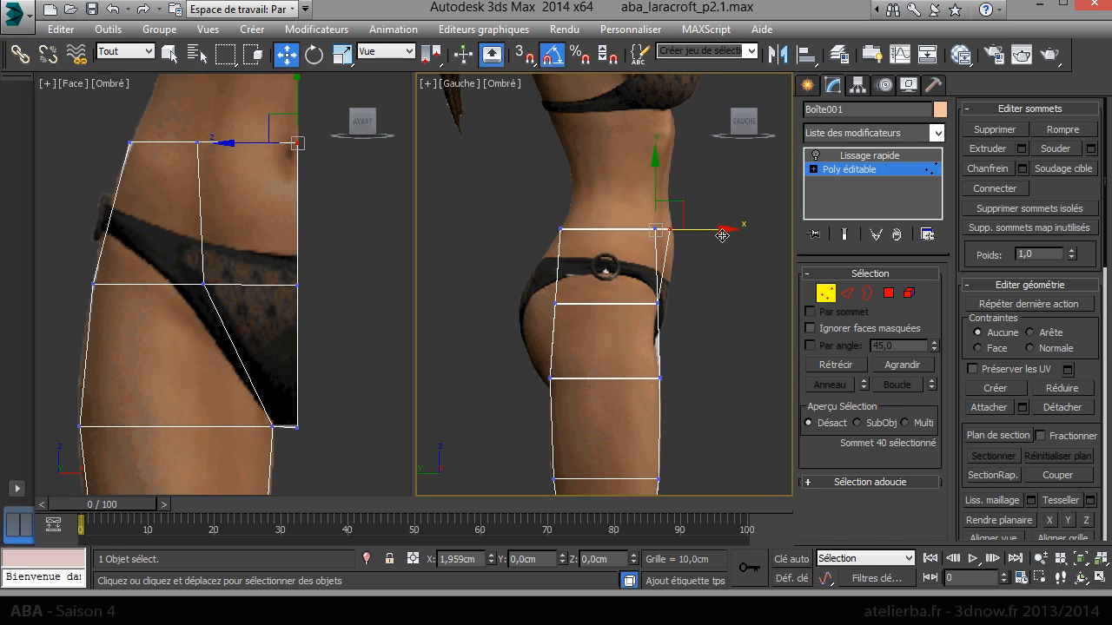
{"action": "left_click", "coordinate": [298, 285]}
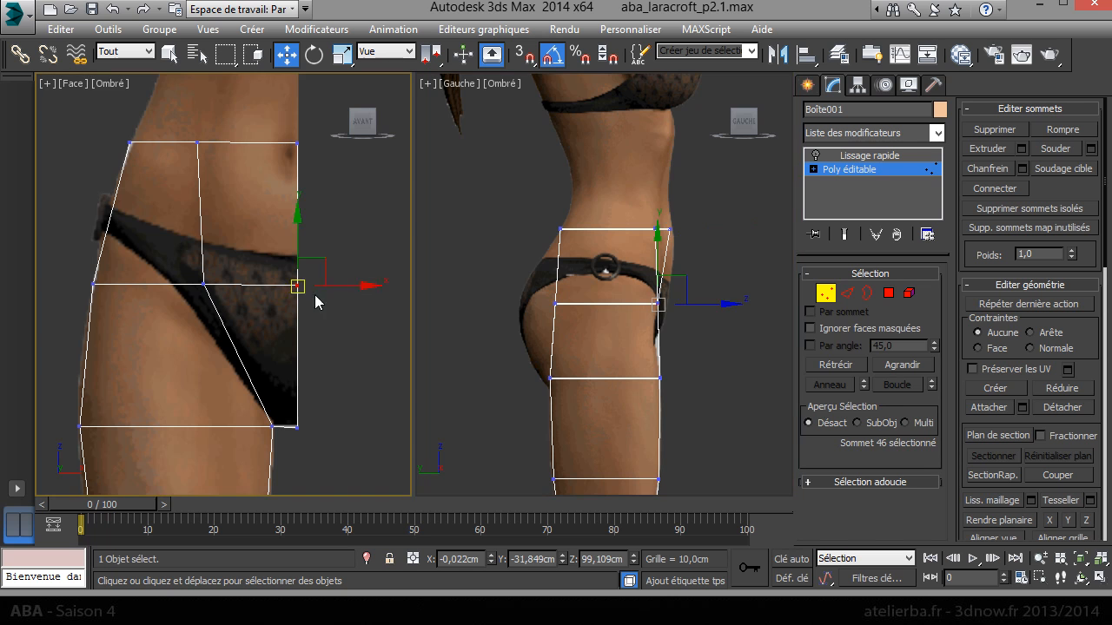
{"action": "left_click_drag", "start_coordinate": [699, 303], "coordinate": [726, 304]}
{"action": "left_click", "coordinate": [298, 428]}
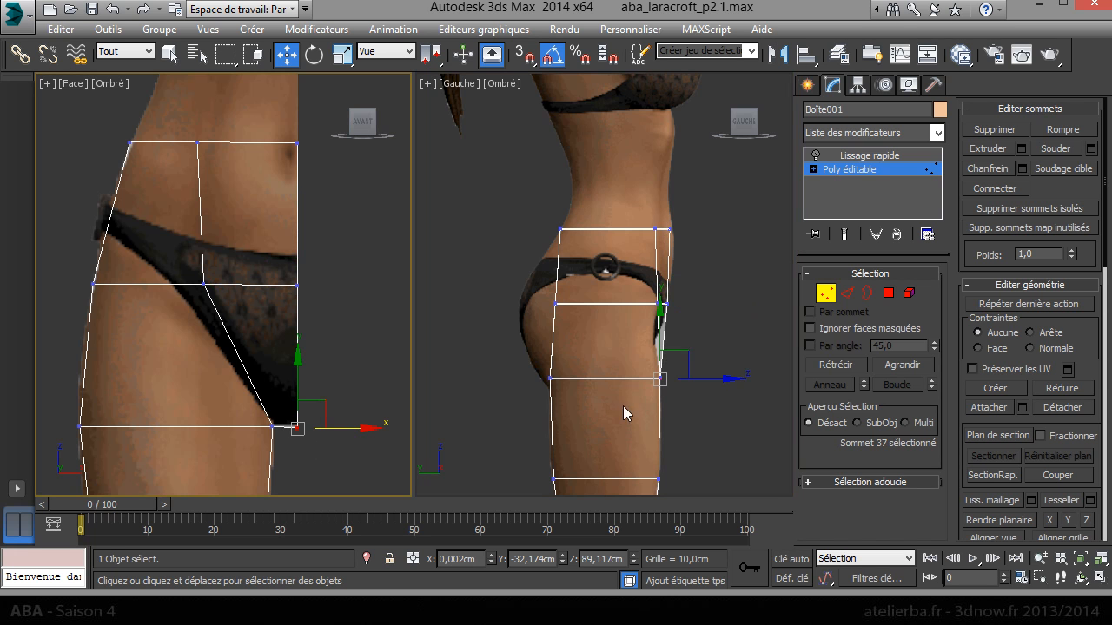
{"action": "left_click_drag", "start_coordinate": [718, 383], "coordinate": [685, 385]}
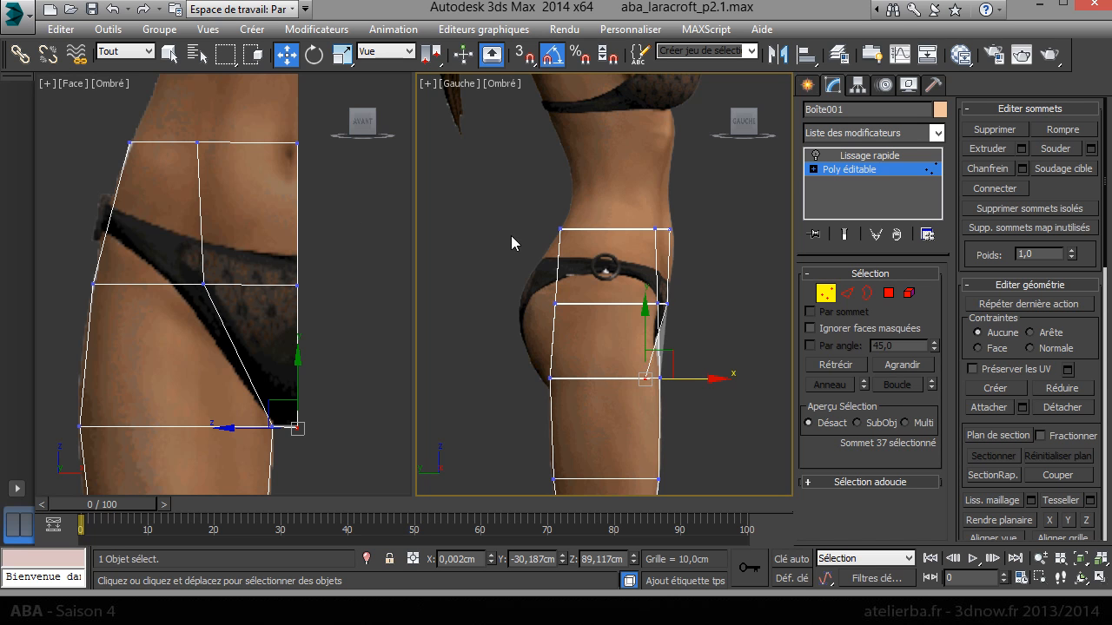
- In the side view, move the outer waist and hip vertices forward and the rear hip vertices back toward the buttock outline
{"action": "left_click", "coordinate": [560, 229]}
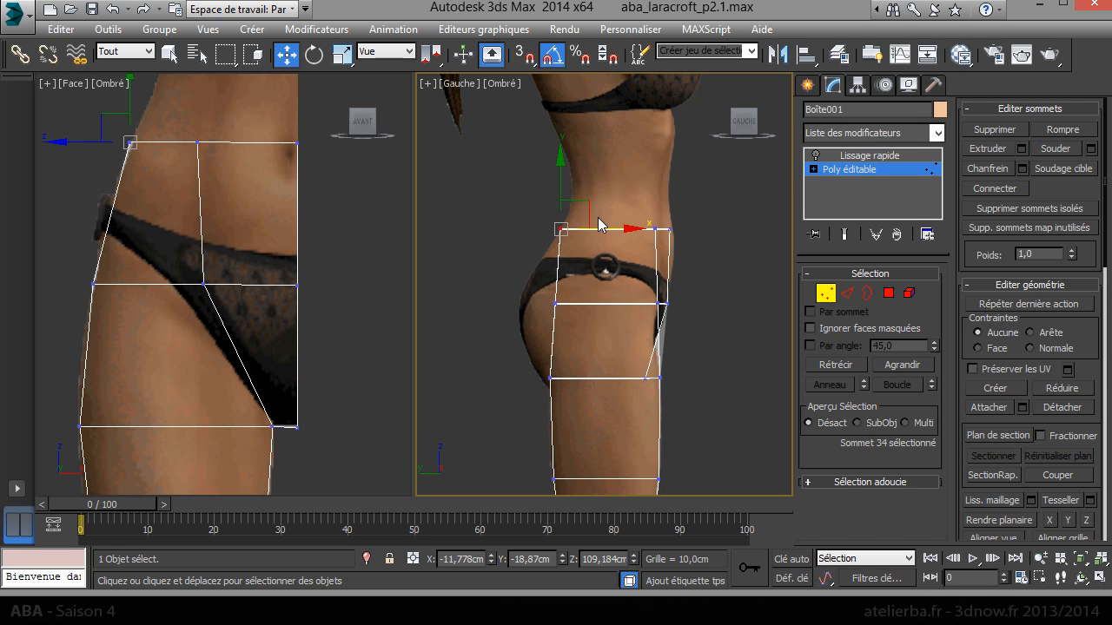
{"action": "left_click_drag", "start_coordinate": [601, 231], "coordinate": [625, 236]}
{"action": "left_click", "coordinate": [559, 231]}
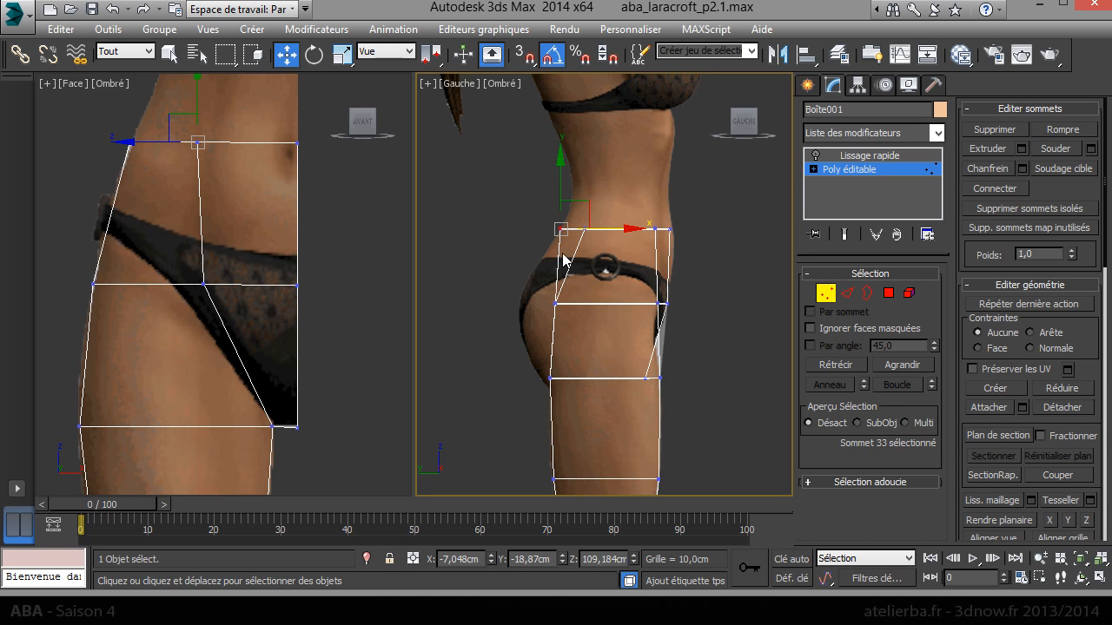
{"action": "left_click", "coordinate": [554, 303]}
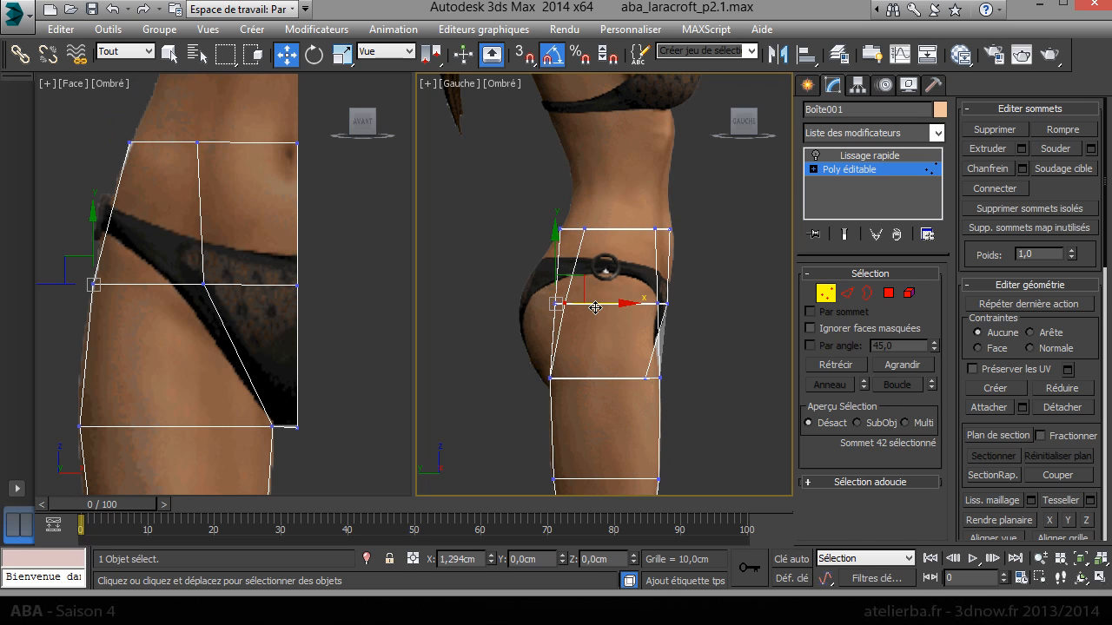
{"action": "left_click_drag", "start_coordinate": [550, 303], "coordinate": [554, 334]}
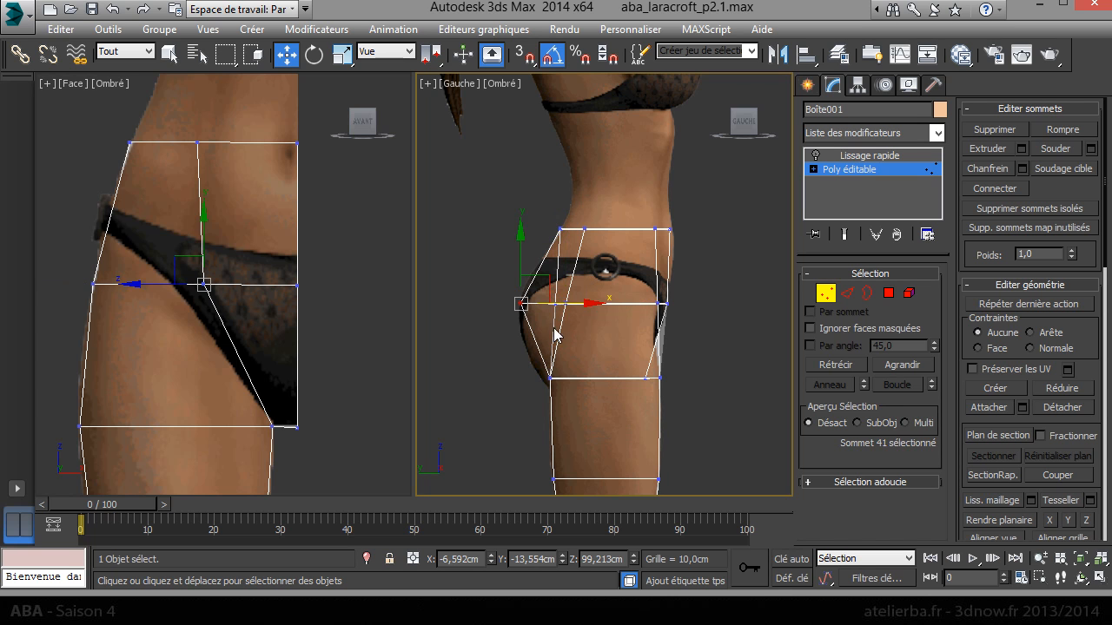
{"action": "left_click", "coordinate": [556, 303]}
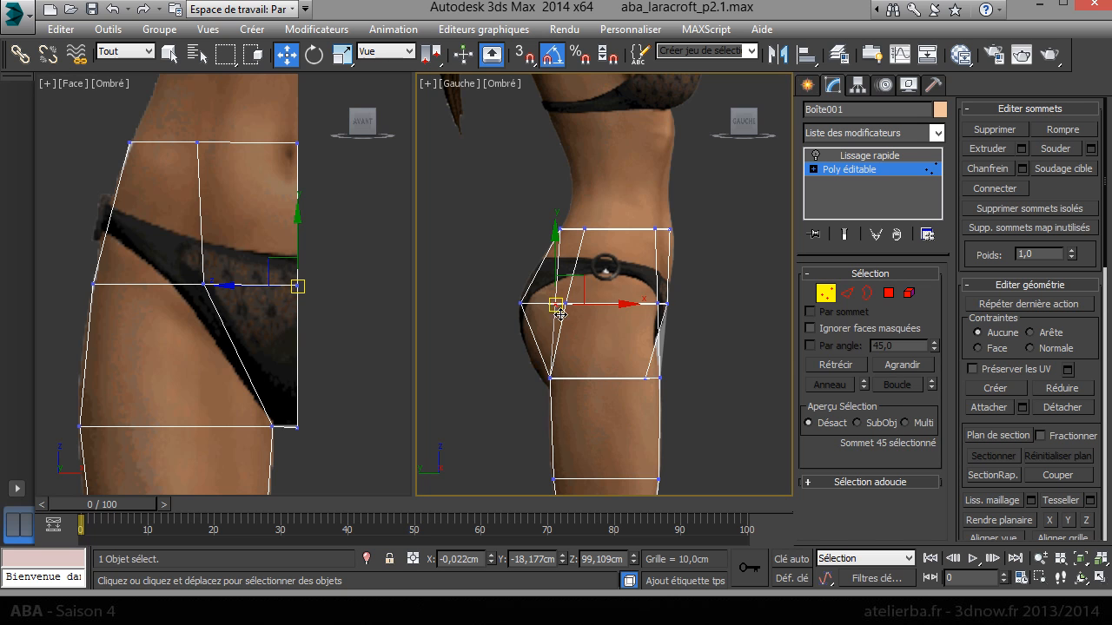
{"action": "left_click_drag", "start_coordinate": [594, 304], "coordinate": [563, 313]}
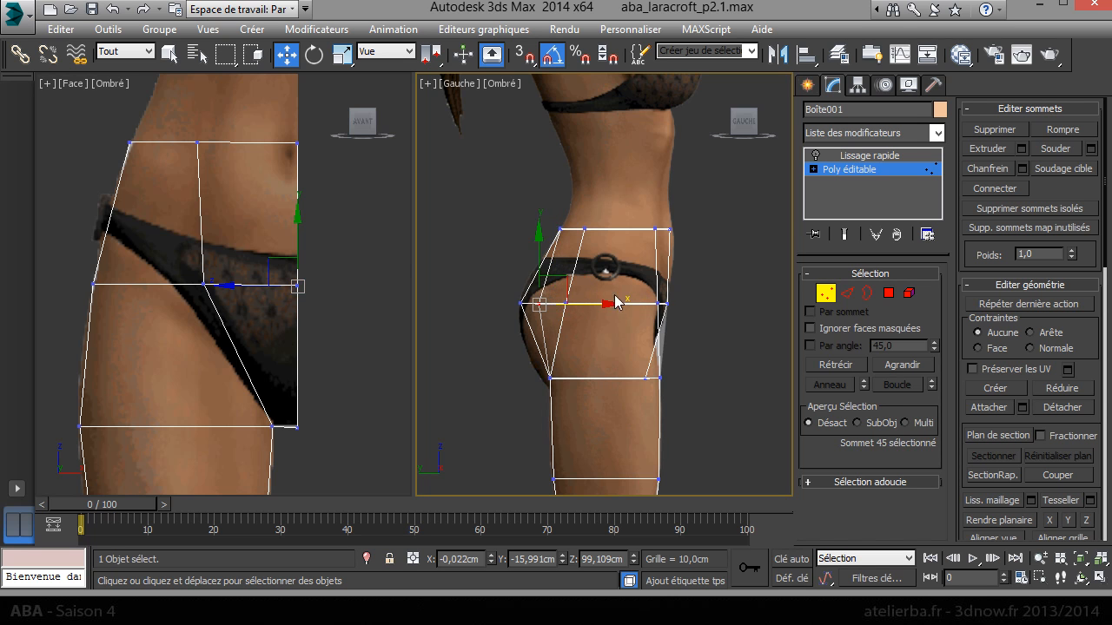
- Show the front viewport as an opaque perspective view from behind and adjust the rear inner vertex near the crotch
{"action": "left_click", "coordinate": [443, 251]}
{"action": "right_click", "coordinate": [345, 228]}
{"action": "key", "text": "p"}
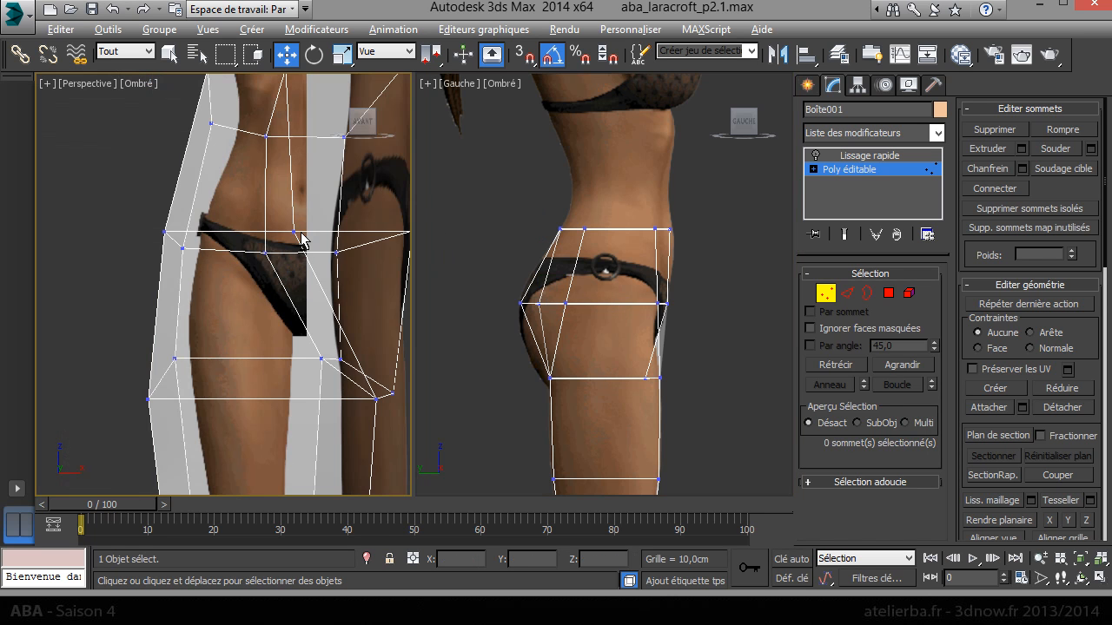
{"action": "scroll", "coordinate": [301, 247], "scroll_direction": "down", "scroll_amount": 8}
{"action": "key", "text": "alt+x"}
{"action": "mouse_move", "coordinate": [335, 267]}
{"action": "middle_mouse_down", "text": "alt"}
{"action": "mouse_move", "coordinate": [410, 277]}
{"action": "mouse_move", "coordinate": [521, 257]}
{"action": "mouse_move", "coordinate": [501, 231]}
{"action": "mouse_move", "coordinate": [674, 245]}
{"action": "mouse_move", "coordinate": [716, 233]}
{"action": "middle_mouse_up", "text": "alt"}
{"action": "scroll", "coordinate": [391, 278], "scroll_direction": "up", "scroll_amount": 5}
{"action": "middle_click_drag", "start_coordinate": [194, 318], "coordinate": [394, 272]}
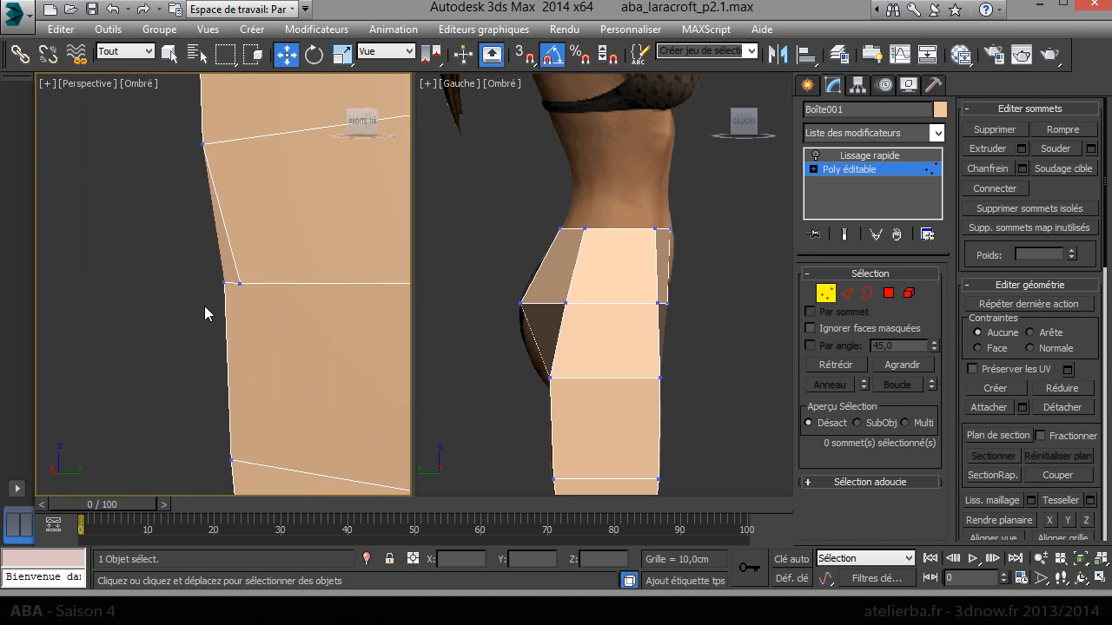
{"action": "middle_click_drag", "start_coordinate": [204, 306], "coordinate": [82, 325], "text": "alt"}
{"action": "left_click", "coordinate": [165, 330]}
{"action": "left_click_drag", "start_coordinate": [213, 334], "coordinate": [173, 337]}
{"action": "left_click_drag", "start_coordinate": [129, 287], "coordinate": [131, 270]}
- Round the buttock by moving the rear middle waist and hip vertices toward the centre line and the outer rear hip vertex backward
{"action": "scroll", "coordinate": [162, 288], "scroll_direction": "down", "scroll_amount": 4}
{"action": "middle_click_drag", "start_coordinate": [171, 284], "coordinate": [140, 389], "text": "alt"}
{"action": "left_click", "coordinate": [187, 180]}
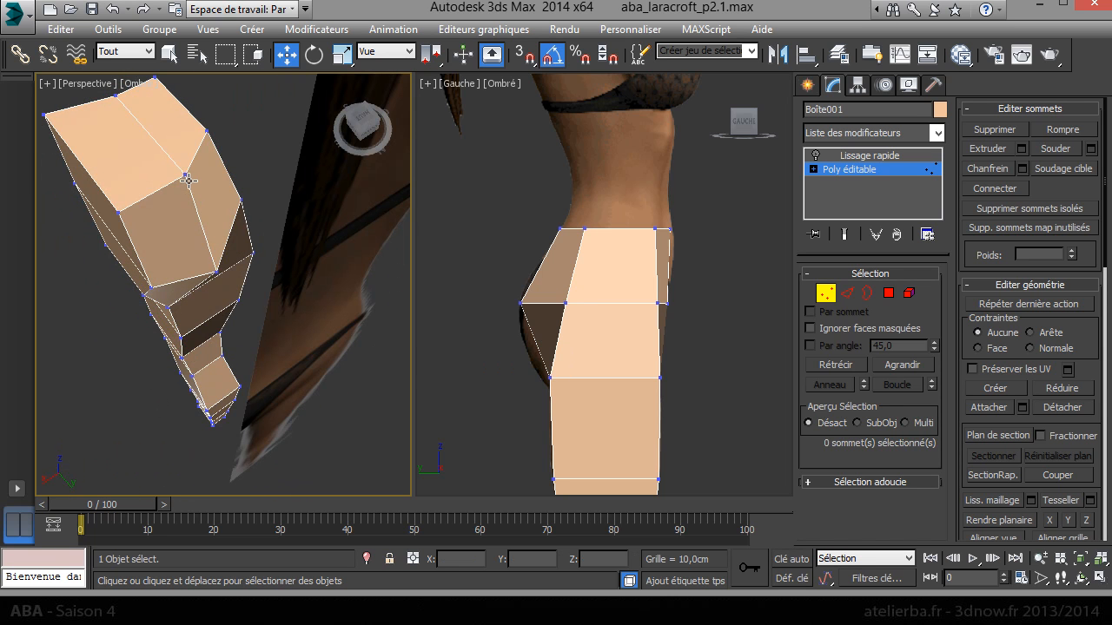
{"action": "left_click", "coordinate": [185, 177]}
{"action": "left_click_drag", "start_coordinate": [150, 206], "coordinate": [125, 217]}
{"action": "left_click", "coordinate": [215, 276]}
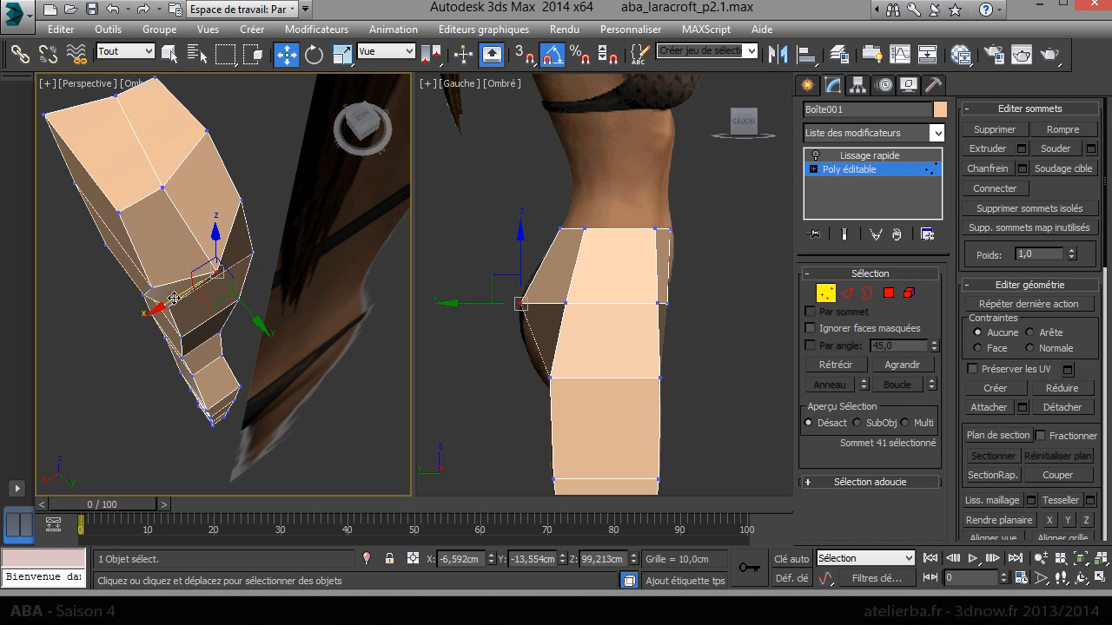
{"action": "middle_click_drag", "start_coordinate": [161, 306], "coordinate": [40, 229], "text": "alt"}
{"action": "left_click", "coordinate": [311, 291]}
{"action": "left_click_drag", "start_coordinate": [281, 304], "coordinate": [270, 318]}
{"action": "middle_click_drag", "start_coordinate": [279, 334], "coordinate": [160, 356], "text": "alt"}
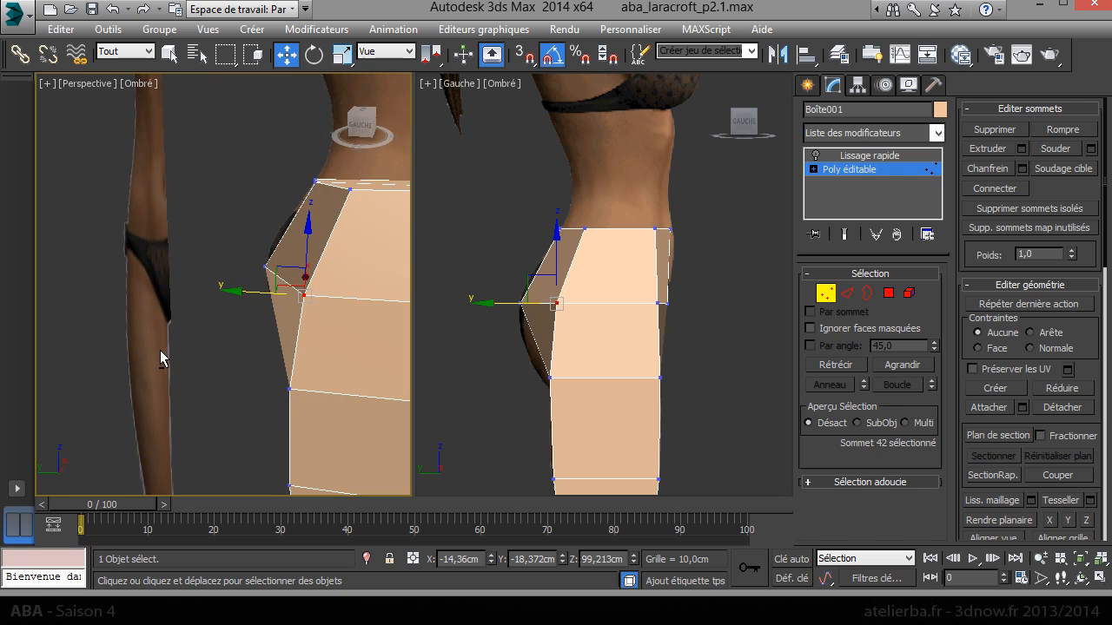
- In a maximised front view, extrude the two top polygons of the hip section upward by 6.151 cm
{"action": "middle_click", "coordinate": [635, 267]}
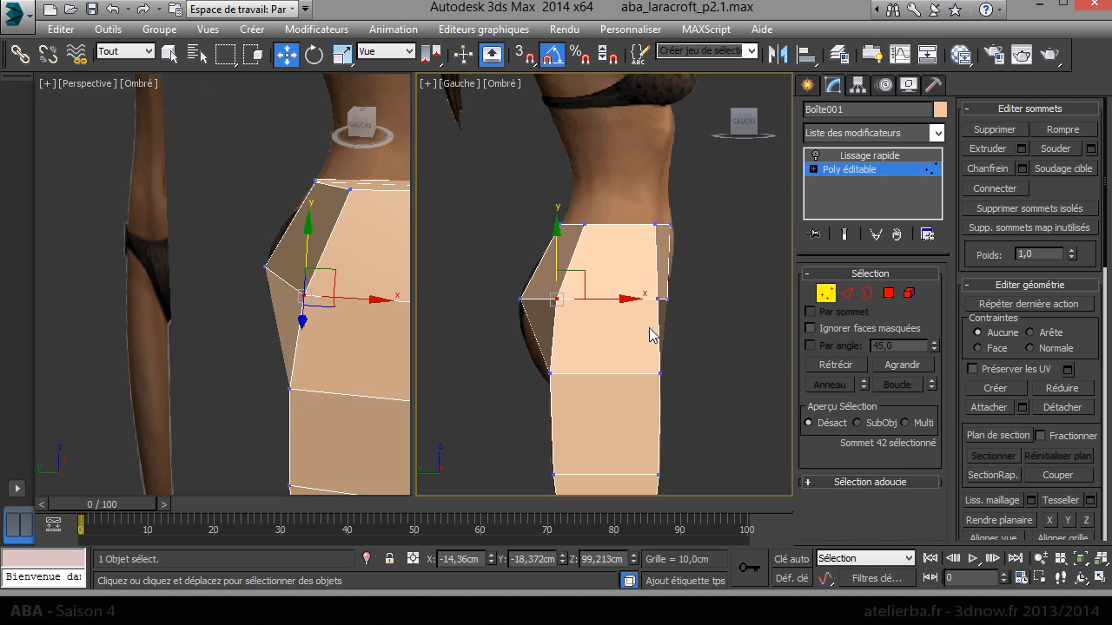
{"action": "middle_click_drag", "start_coordinate": [624, 291], "coordinate": [563, 152]}
{"action": "scroll", "coordinate": [564, 157], "scroll_direction": "down", "scroll_amount": 2}
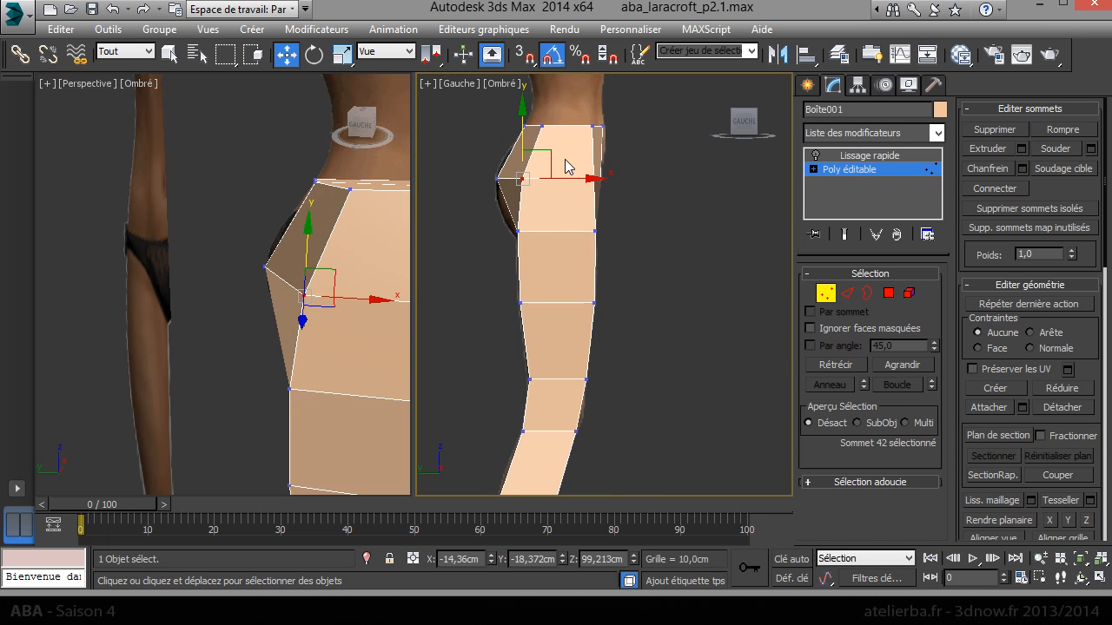
{"action": "key", "text": "f"}
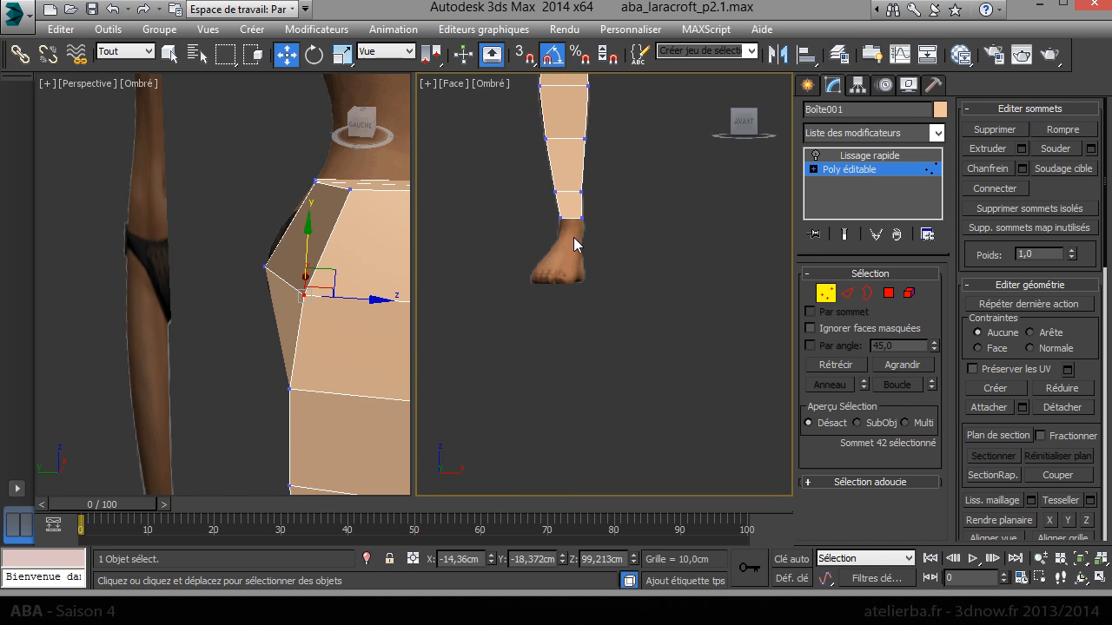
{"action": "middle_click_drag", "start_coordinate": [578, 245], "coordinate": [574, 341]}
{"action": "key", "text": "alt+w"}
{"action": "middle_click_drag", "start_coordinate": [416, 179], "coordinate": [451, 392]}
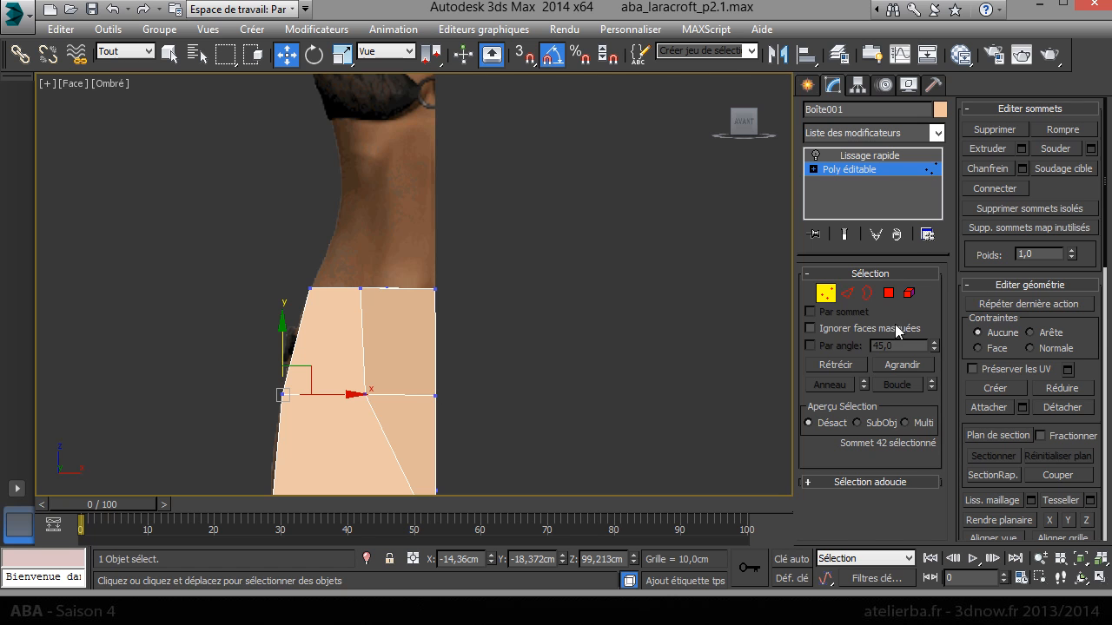
{"action": "left_click", "coordinate": [888, 293]}
{"action": "left_click_drag", "start_coordinate": [518, 315], "coordinate": [261, 123]}
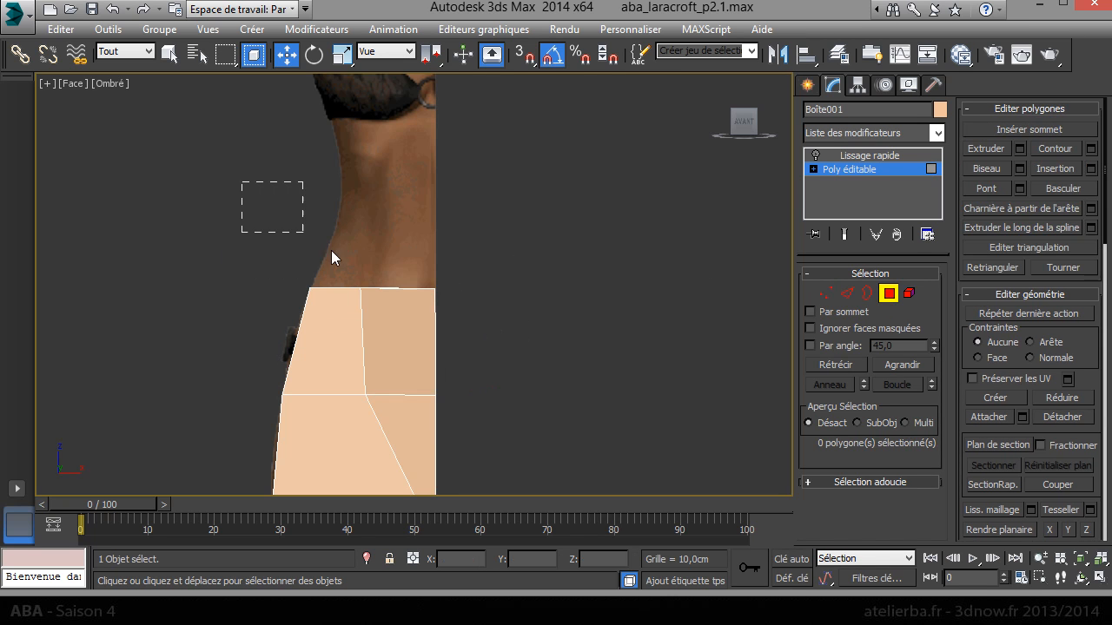
{"action": "left_click_drag", "start_coordinate": [500, 300], "coordinate": [505, 309]}
{"action": "right_click", "coordinate": [352, 333]}
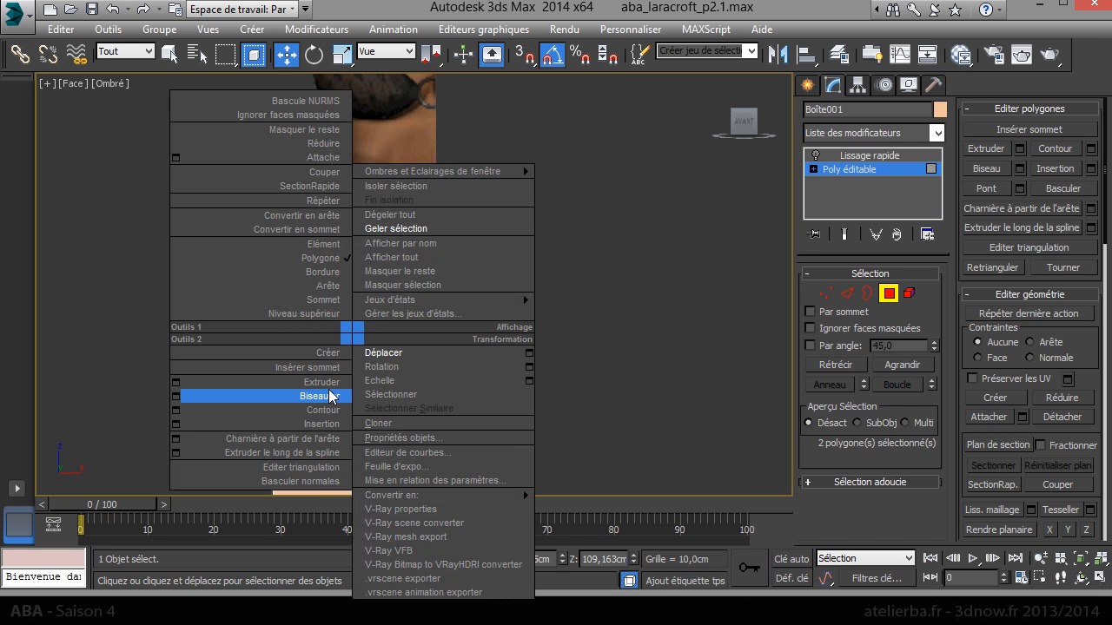
{"action": "left_click", "coordinate": [175, 382]}
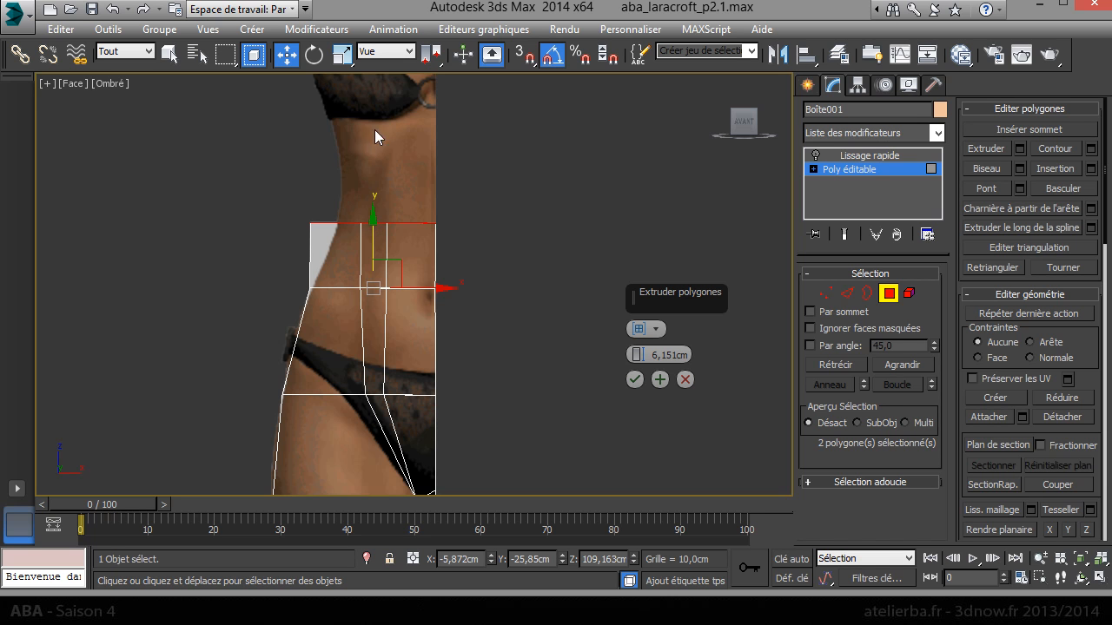
{"action": "left_click", "coordinate": [660, 380]}
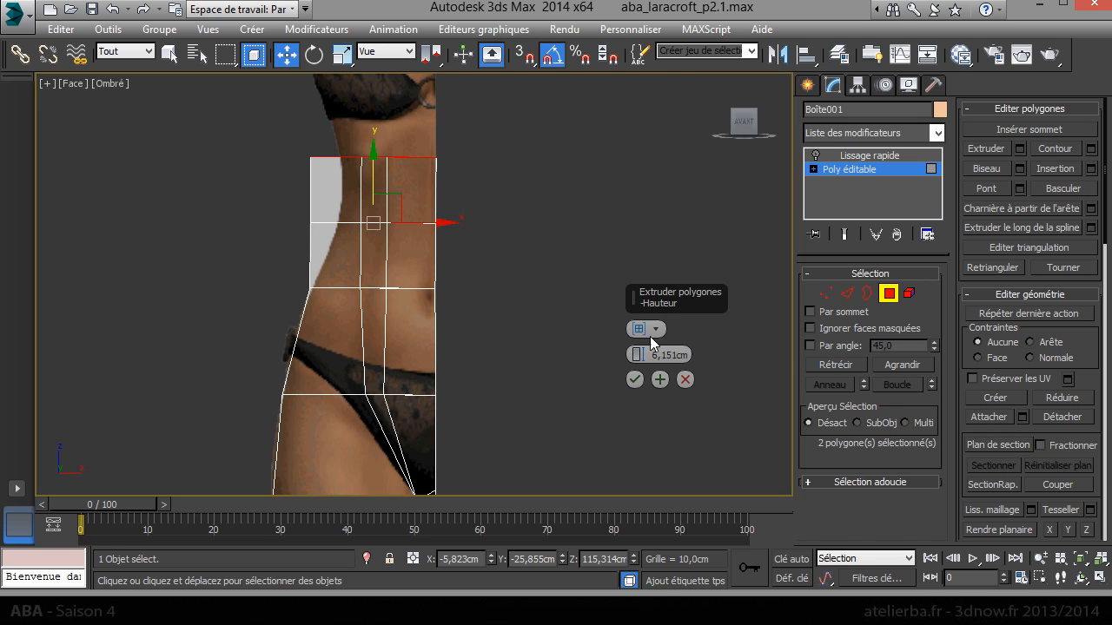
- Continue the torso up to the base of the bust with two more extrusions of 4.279 cm and 5.337 cm
{"action": "left_click_drag", "start_coordinate": [640, 354], "coordinate": [641, 371]}
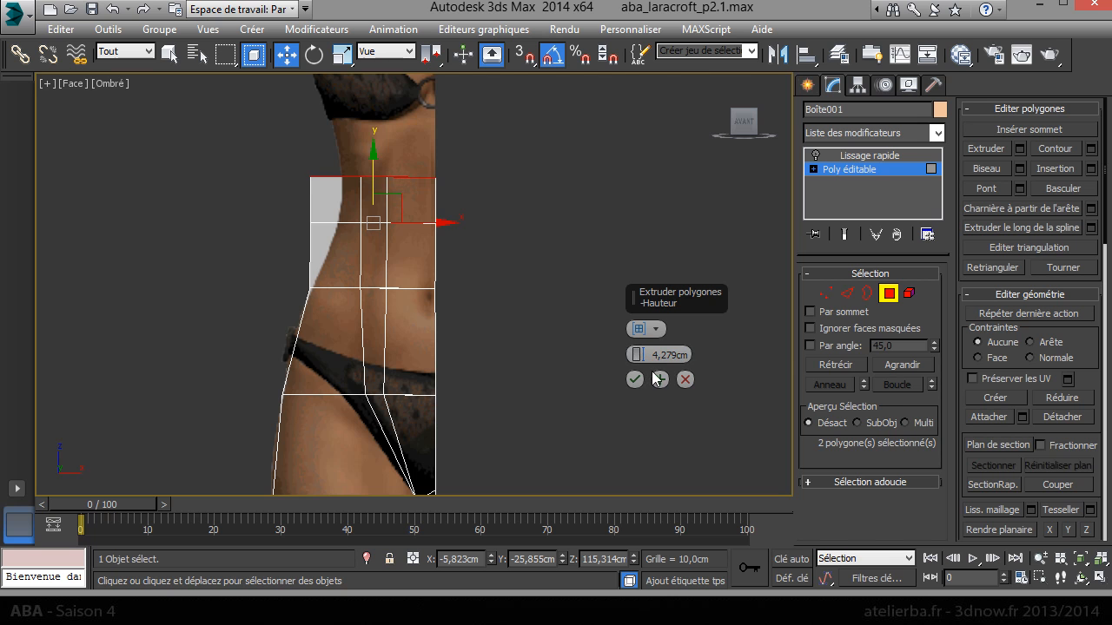
{"action": "left_click", "coordinate": [660, 380]}
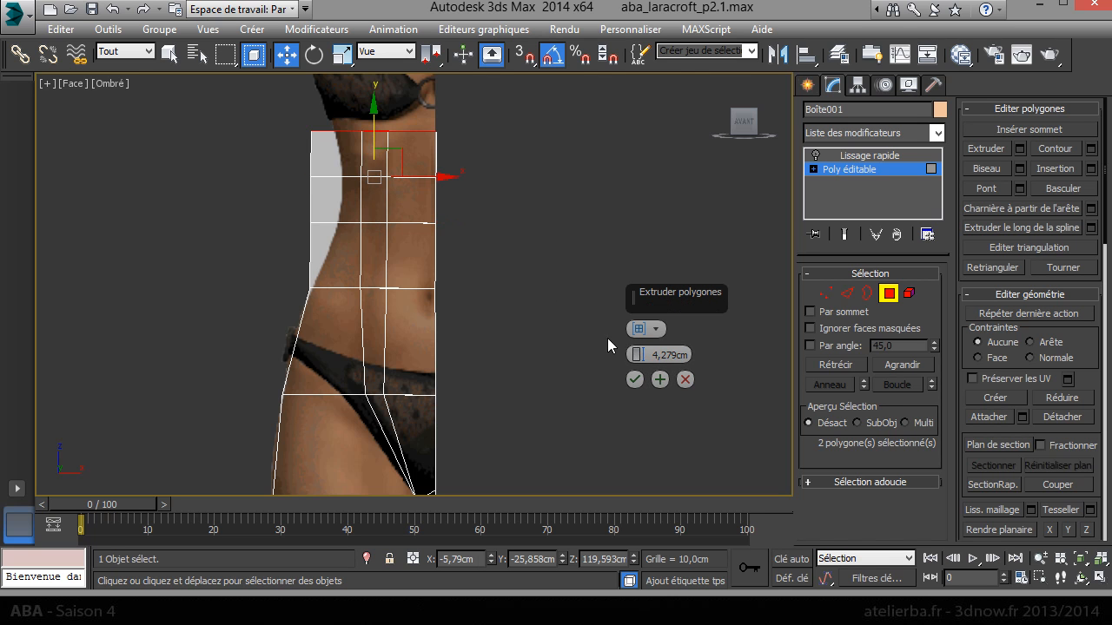
{"action": "left_click_drag", "start_coordinate": [638, 351], "coordinate": [638, 339]}
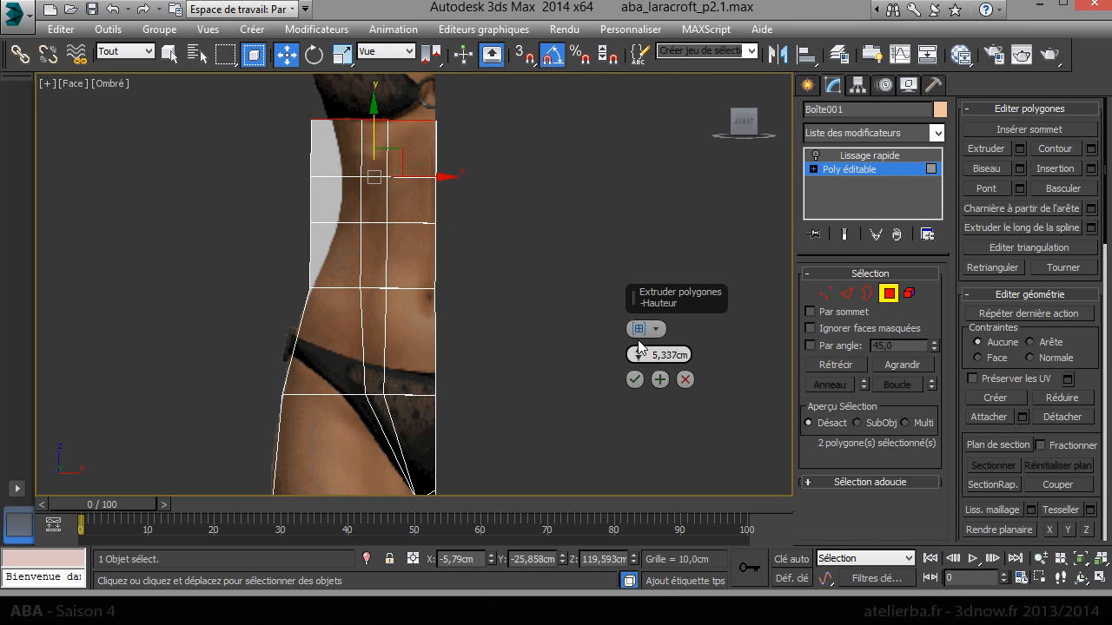
{"action": "middle_click_drag", "start_coordinate": [515, 139], "coordinate": [500, 292]}
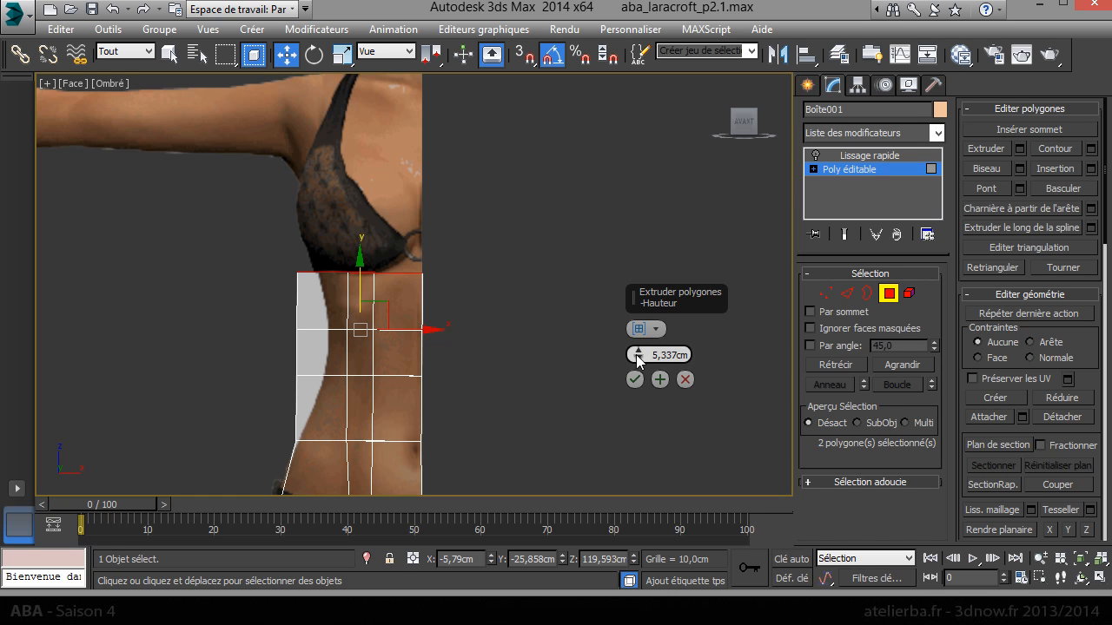
{"action": "left_click", "coordinate": [661, 380]}
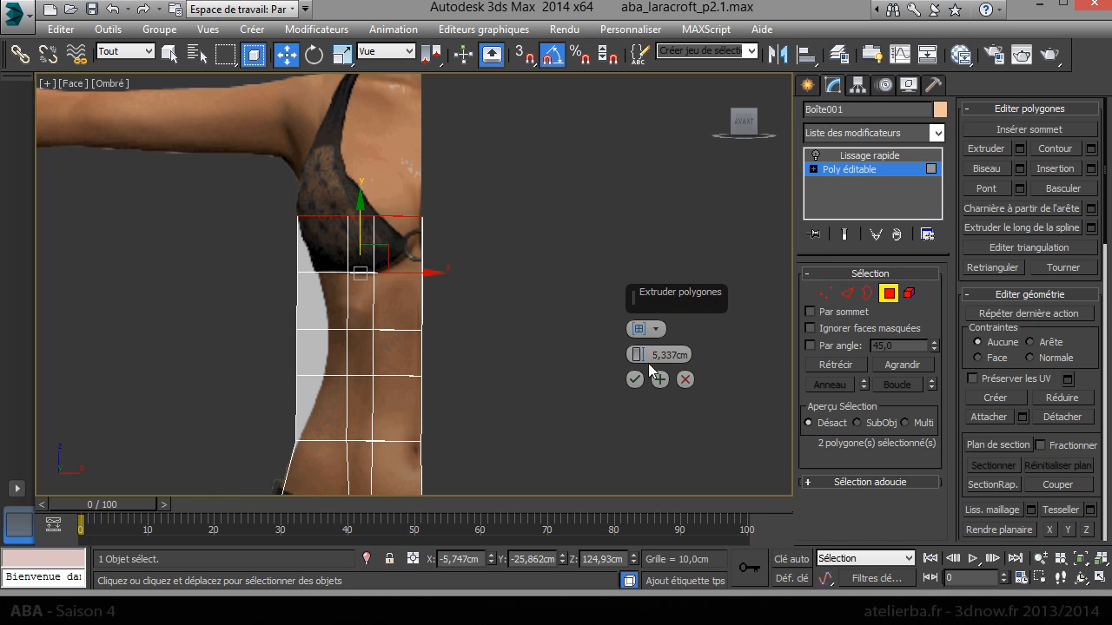
- Continue the torso through the bust to shoulder height with three more upward extrusions of 10.056 cm, 4.279 cm and 4.279 cm
{"action": "left_click_drag", "start_coordinate": [641, 356], "coordinate": [632, 303]}
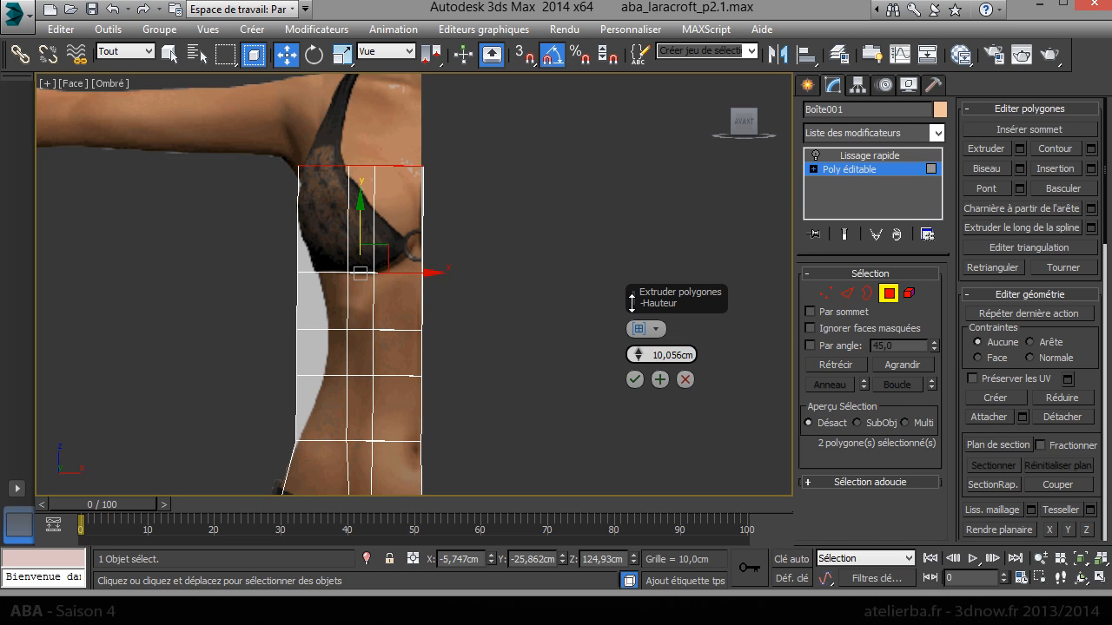
{"action": "left_click", "coordinate": [660, 380]}
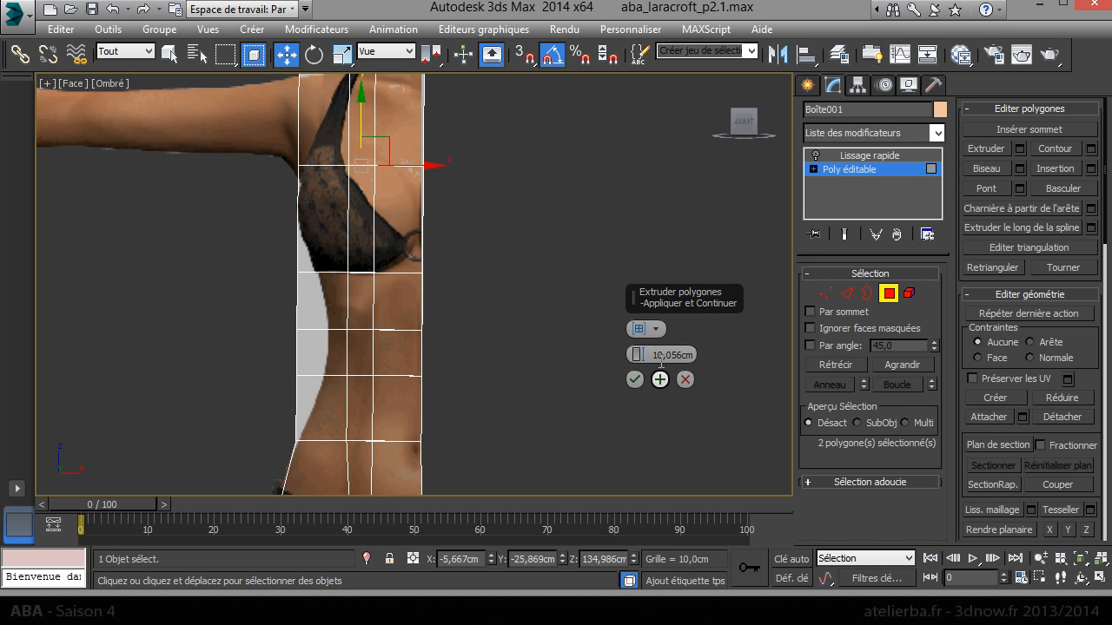
{"action": "middle_click_drag", "start_coordinate": [496, 230], "coordinate": [499, 337]}
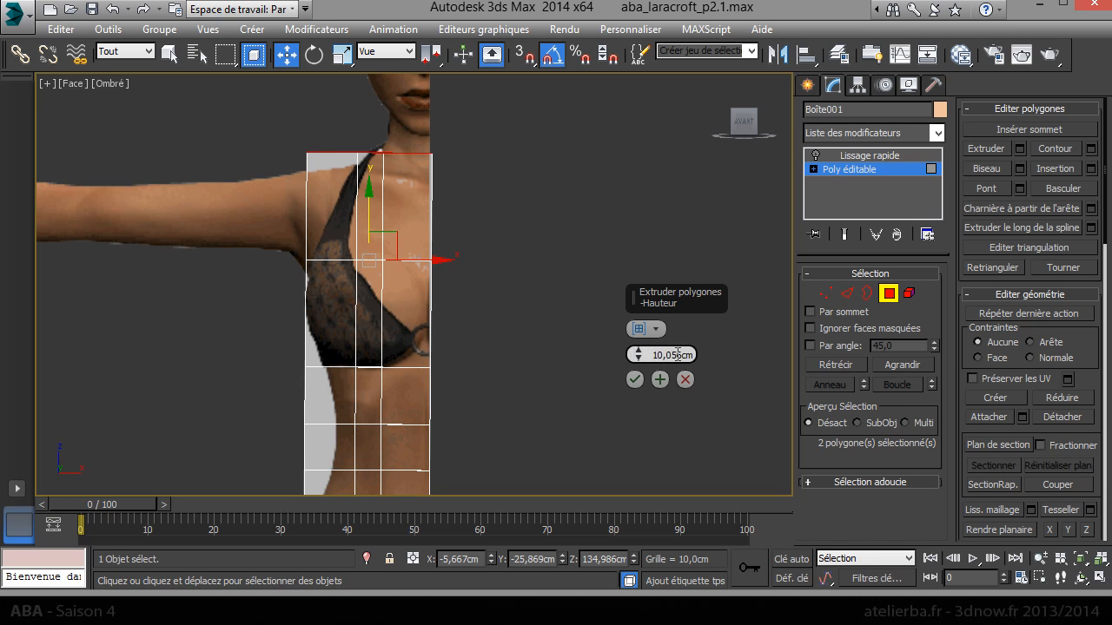
{"action": "left_click_drag", "start_coordinate": [645, 359], "coordinate": [654, 417]}
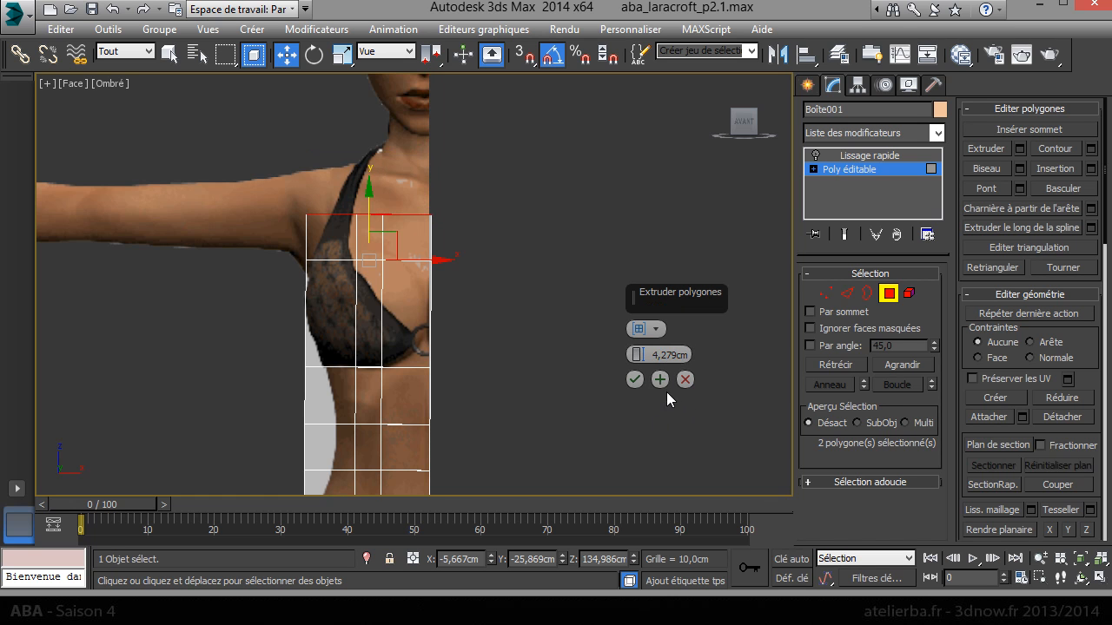
{"action": "left_click", "coordinate": [660, 380]}
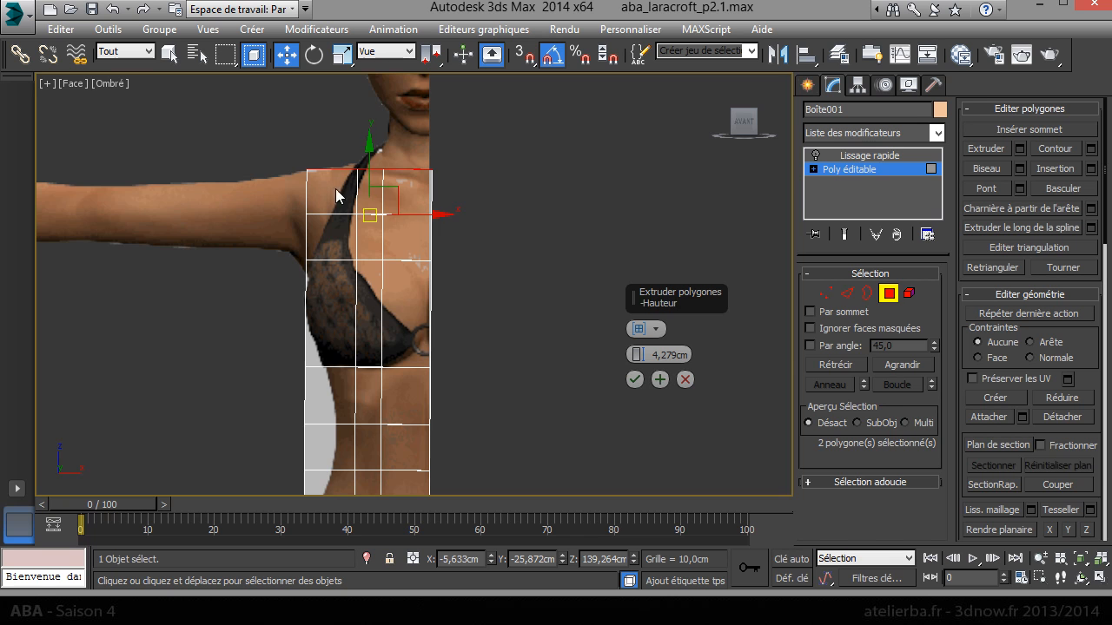
{"action": "middle_click_drag", "start_coordinate": [499, 259], "coordinate": [491, 101]}
{"action": "middle_click_drag", "start_coordinate": [495, 227], "coordinate": [496, 159]}
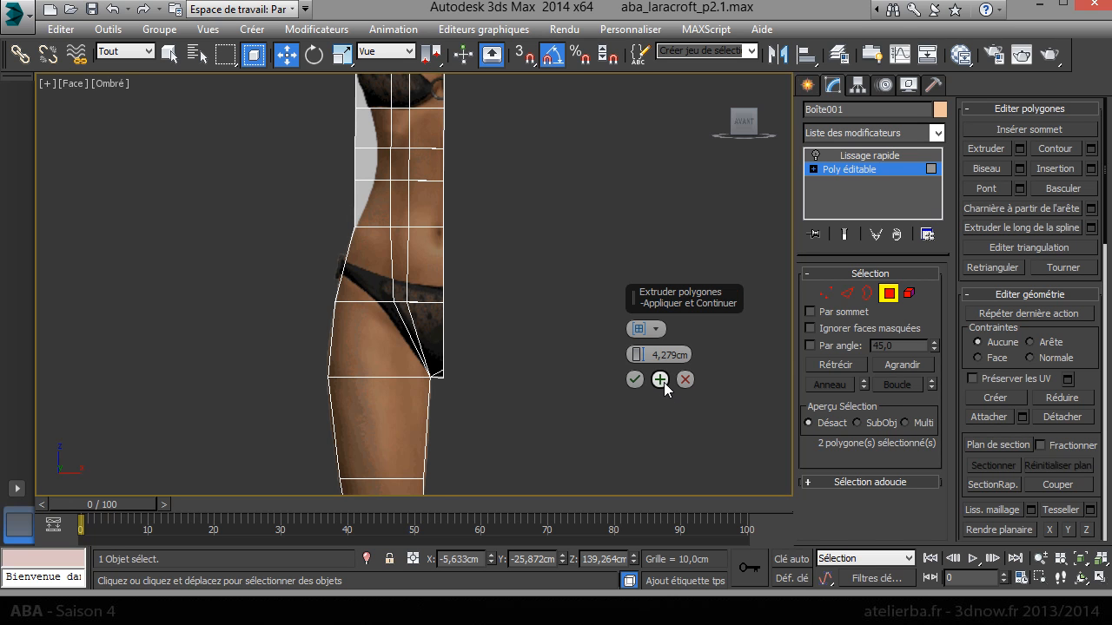
{"action": "middle_click_drag", "start_coordinate": [496, 199], "coordinate": [477, 403]}
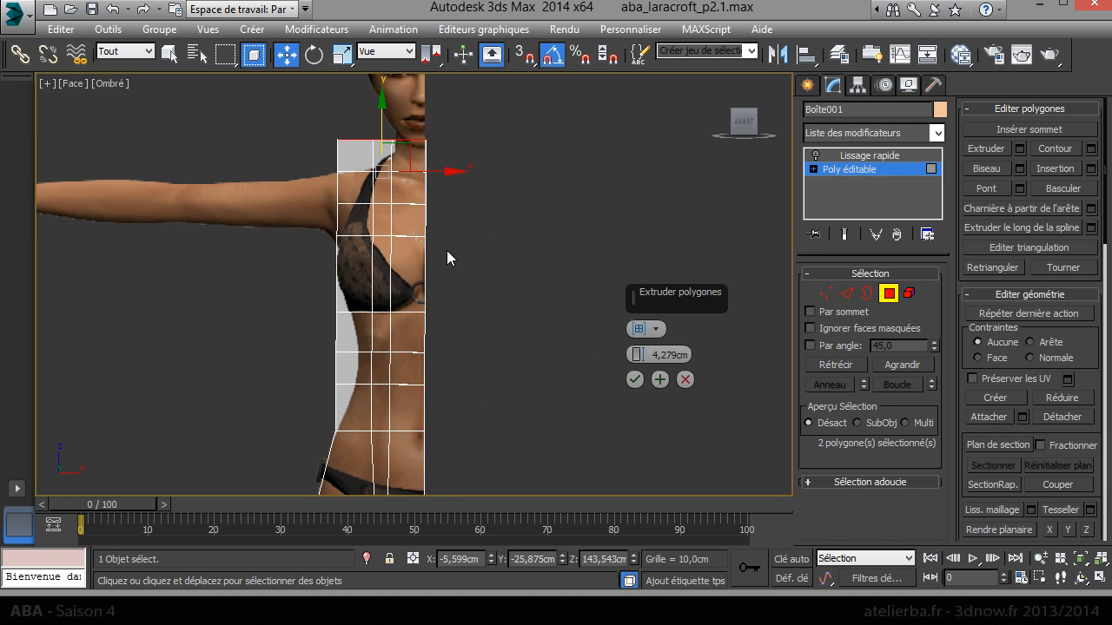
{"action": "left_click", "coordinate": [684, 379]}
- In a perspective view, select the strip of inner polygons along the symmetry plane using a 45° angle threshold and delete it
{"action": "middle_click_drag", "start_coordinate": [494, 273], "coordinate": [446, 149]}
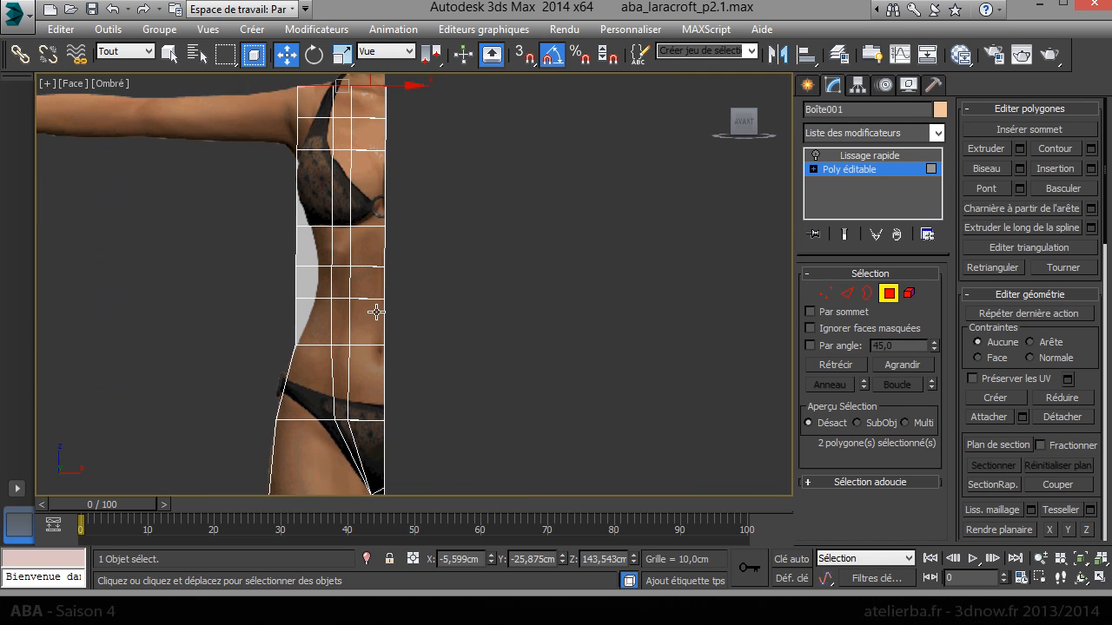
{"action": "key", "text": "p"}
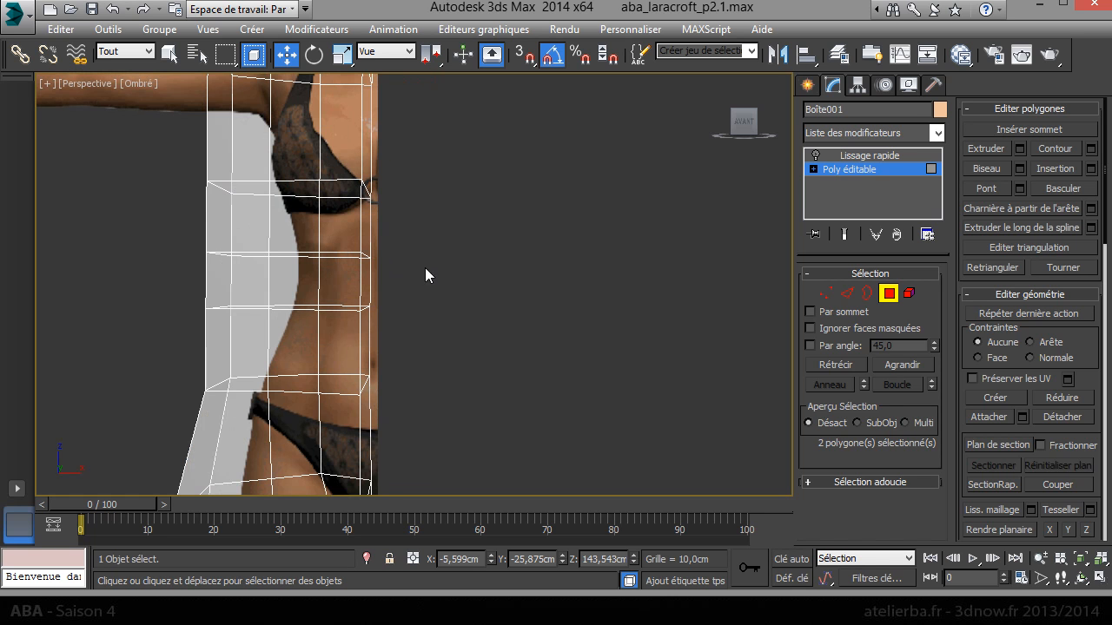
{"action": "middle_click_drag", "start_coordinate": [464, 248], "coordinate": [343, 302], "text": "alt"}
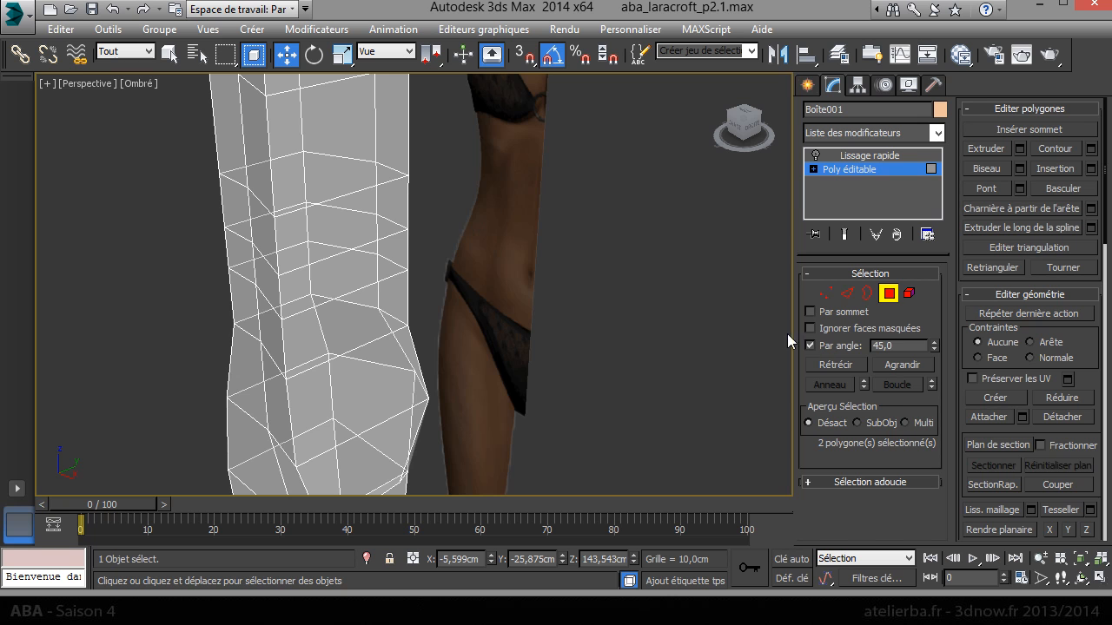
{"action": "left_click", "coordinate": [345, 108]}
{"action": "scroll", "coordinate": [345, 123], "scroll_direction": "down", "scroll_amount": 4}
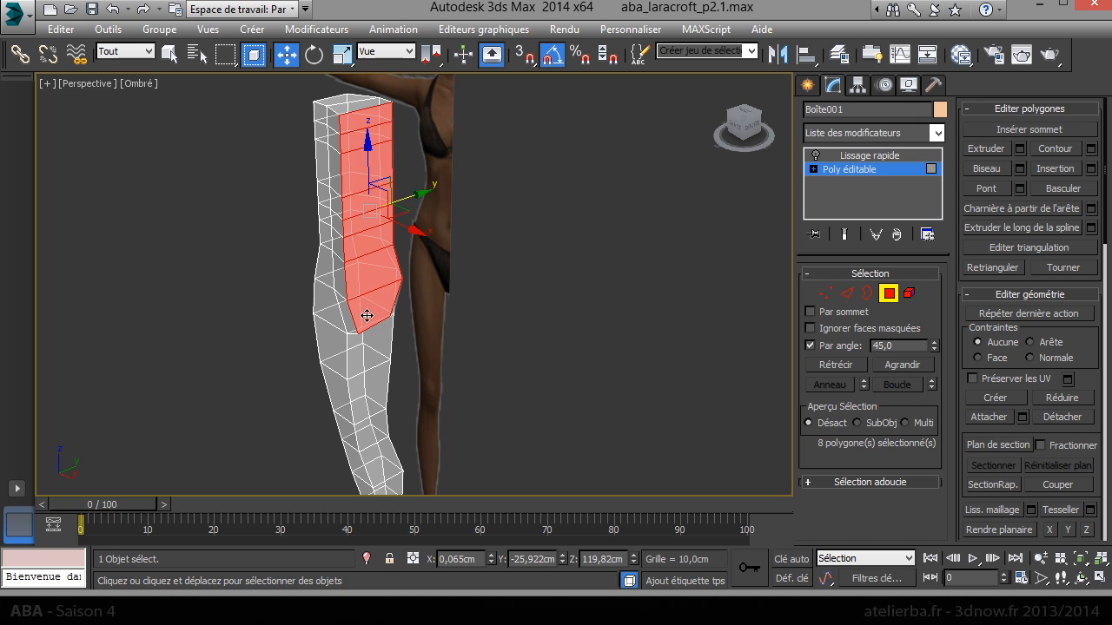
{"action": "key", "text": "ctrl+d"}
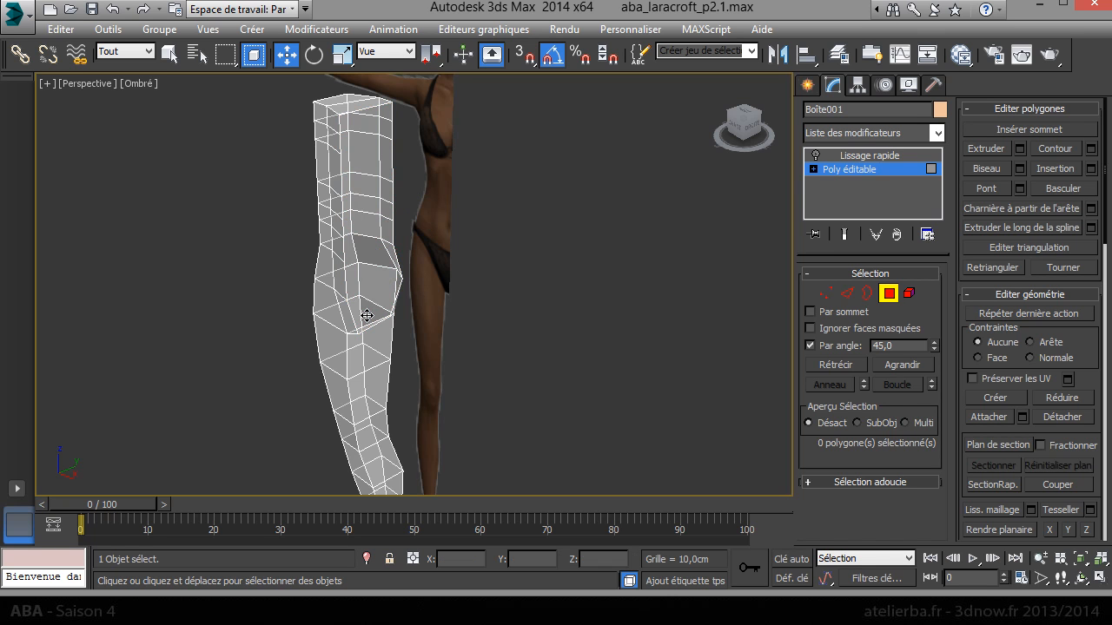
- In vertex mode in the front view, shift the rear middle vertices at navel and lower waist height toward the centre line, to about X -2.1 cm
{"action": "right_click", "coordinate": [383, 265]}
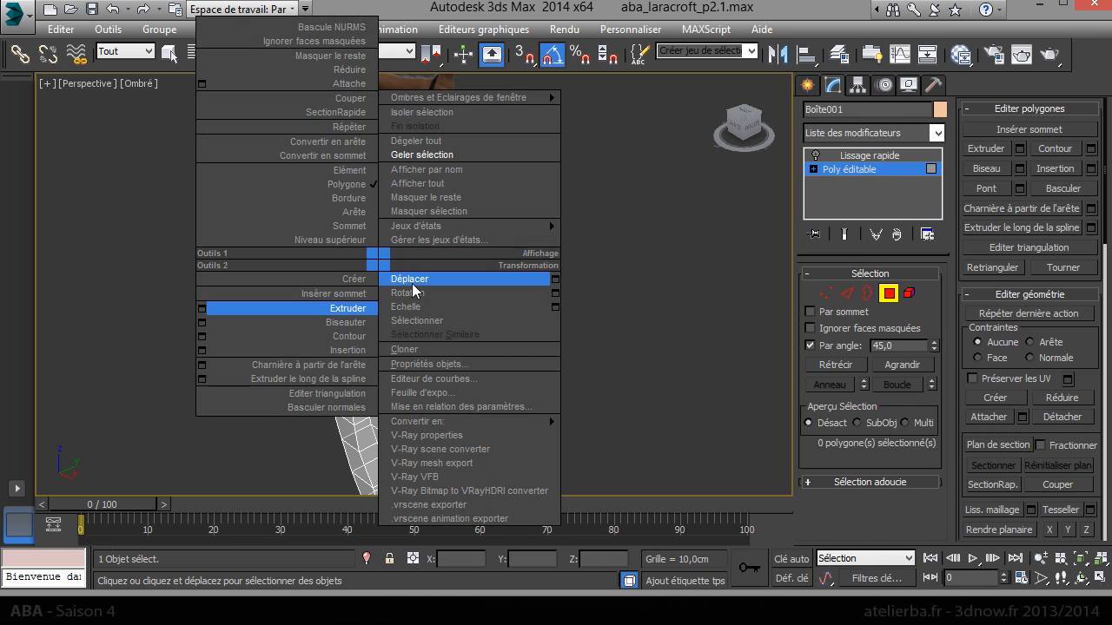
{"action": "left_click", "coordinate": [831, 293]}
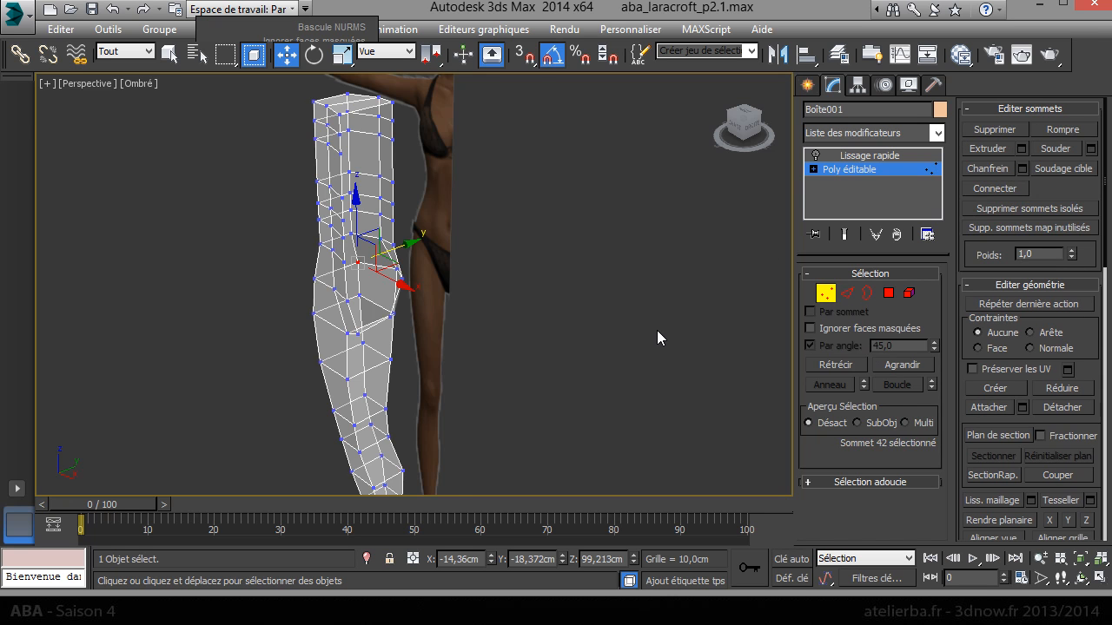
{"action": "key", "text": "f"}
{"action": "scroll", "coordinate": [524, 300], "scroll_direction": "up", "scroll_amount": 5}
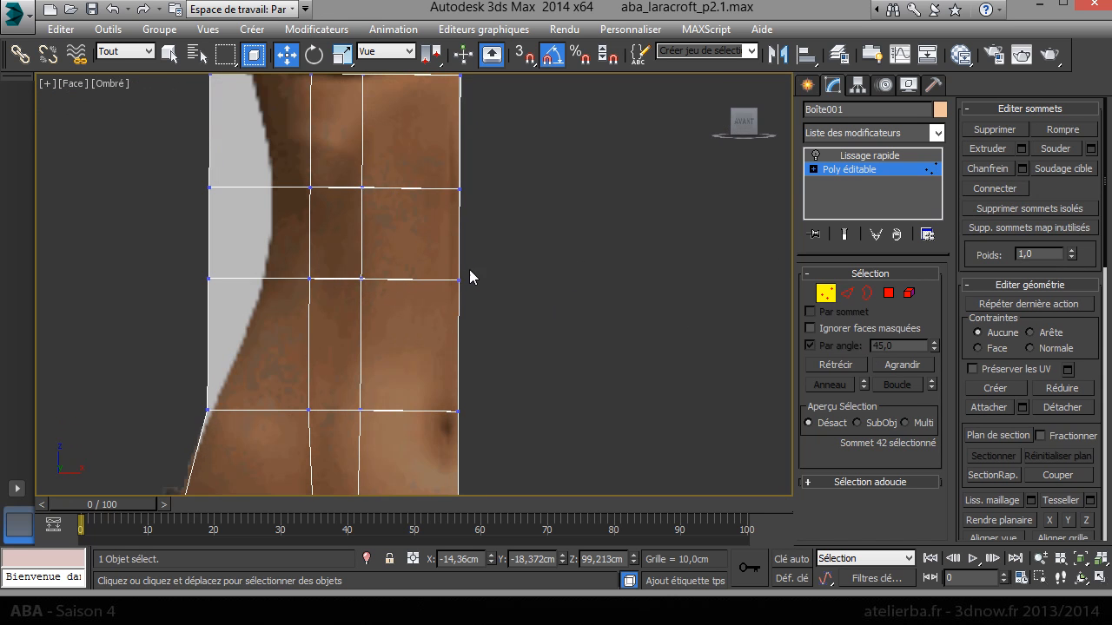
{"action": "scroll", "coordinate": [461, 295], "scroll_direction": "down", "scroll_amount": 3}
{"action": "scroll", "coordinate": [416, 296], "scroll_direction": "up", "scroll_amount": 2}
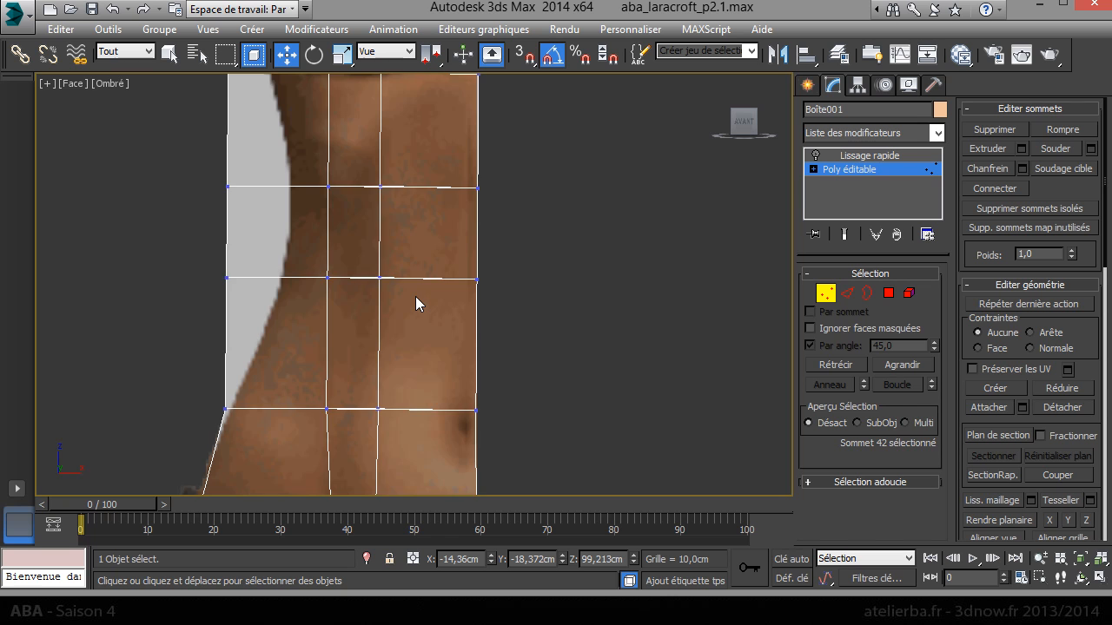
{"action": "scroll", "coordinate": [415, 297], "scroll_direction": "down", "scroll_amount": 3}
{"action": "middle_click_drag", "start_coordinate": [405, 402], "coordinate": [423, 288]}
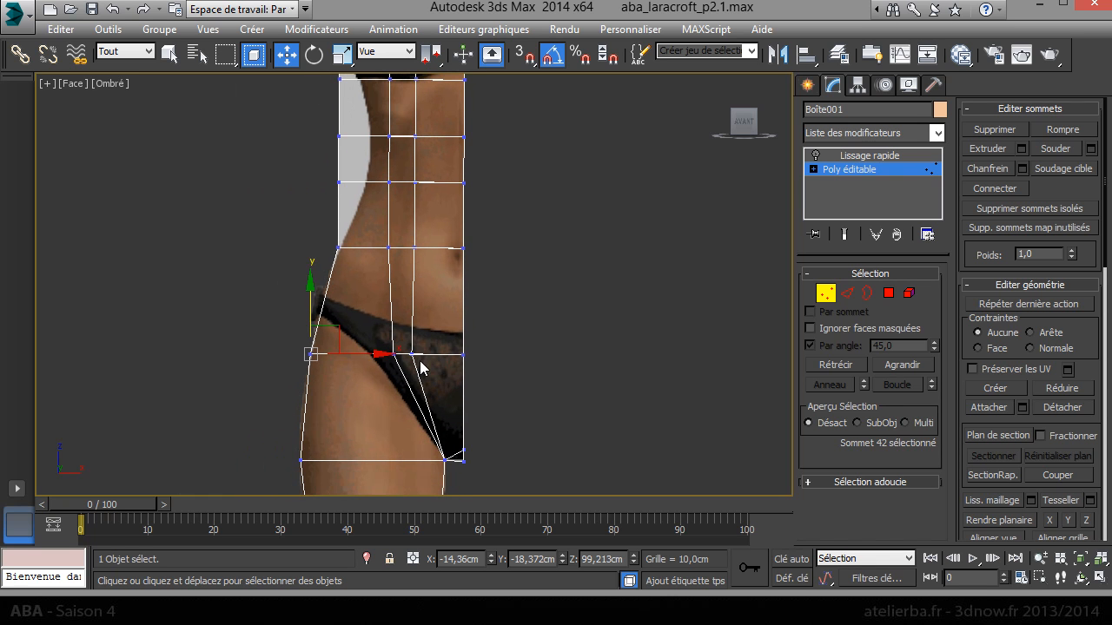
{"action": "left_click", "coordinate": [413, 354]}
{"action": "left_click", "coordinate": [392, 355]}
{"action": "middle_click_drag", "start_coordinate": [392, 288], "coordinate": [389, 353]}
{"action": "left_click", "coordinate": [412, 313]}
{"action": "left_click_drag", "start_coordinate": [449, 314], "coordinate": [475, 316]}
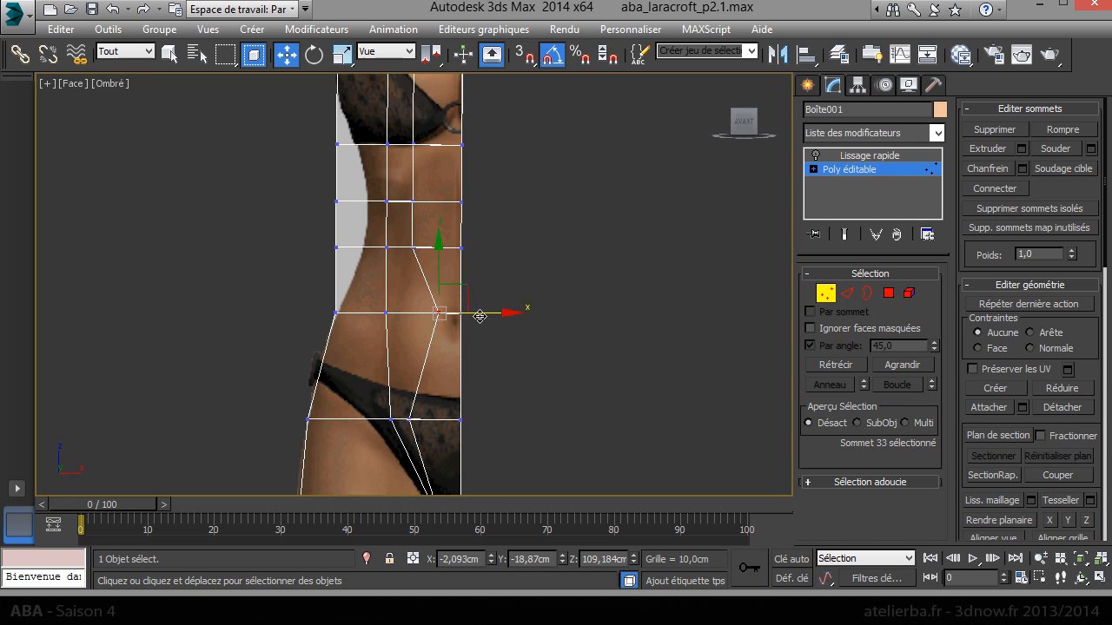
{"action": "left_click", "coordinate": [412, 247]}
{"action": "left_click_drag", "start_coordinate": [467, 247], "coordinate": [493, 248]}
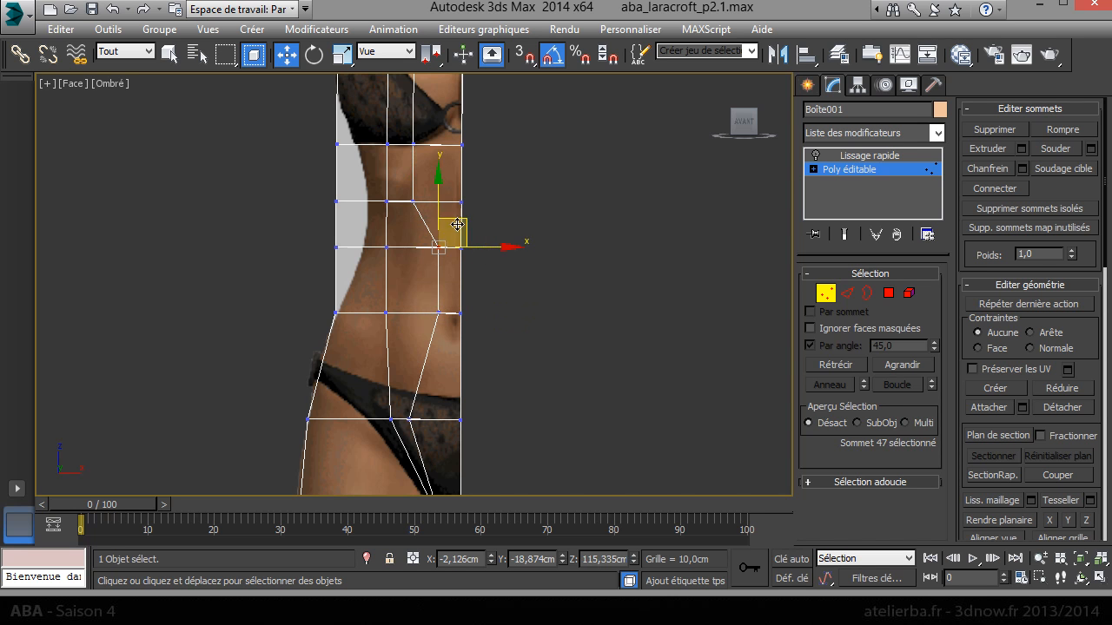
- Shift the four rear middle vertices from the upper waist to the upper chest 2.525 cm toward the centre line and the top one to X -1.983 cm
{"action": "left_click", "coordinate": [412, 201]}
{"action": "middle_click_drag", "start_coordinate": [474, 280], "coordinate": [481, 400]}
{"action": "middle_click_drag", "start_coordinate": [420, 211], "coordinate": [412, 270]}
{"action": "left_click_drag", "start_coordinate": [404, 162], "coordinate": [436, 410]}
{"action": "left_click_drag", "start_coordinate": [470, 278], "coordinate": [491, 278]}
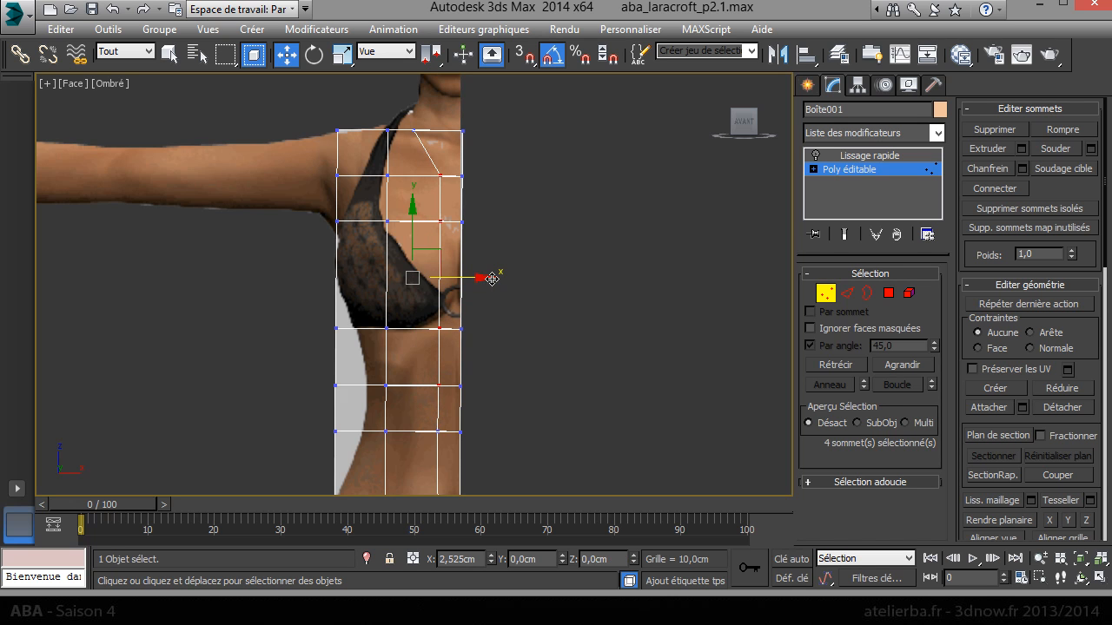
{"action": "left_click", "coordinate": [440, 131]}
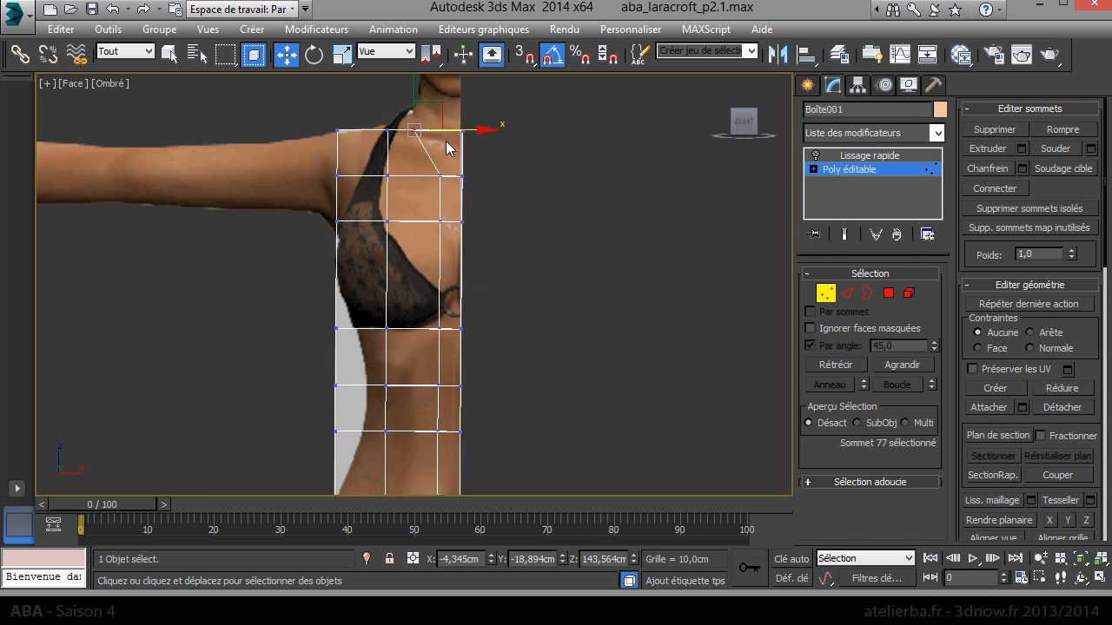
{"action": "middle_click_drag", "start_coordinate": [383, 265], "coordinate": [374, 178]}
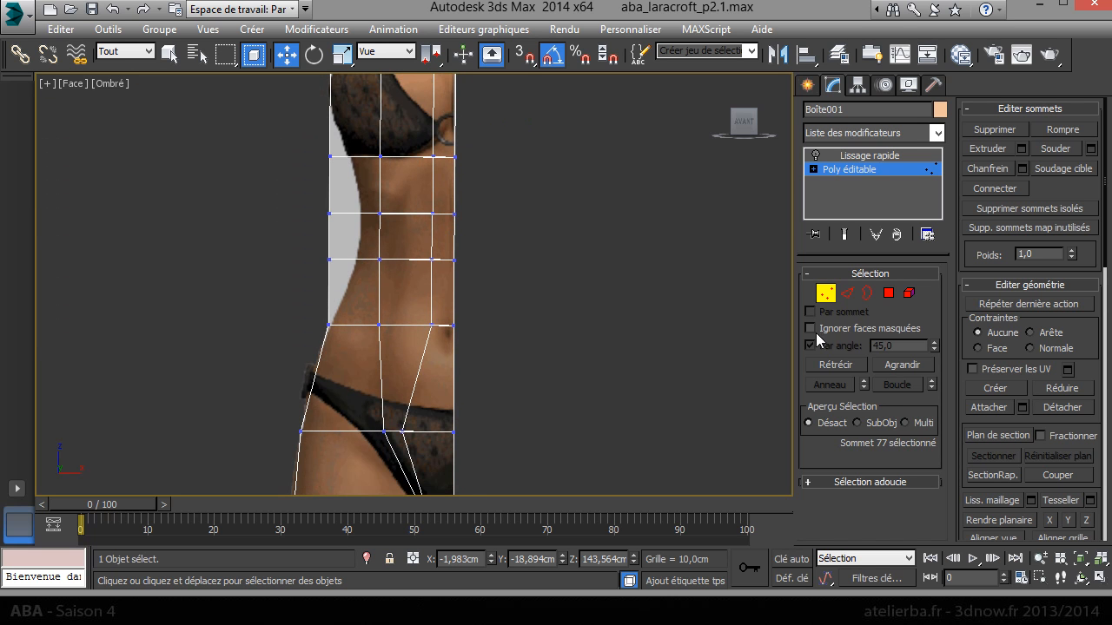
- Shift the front middle vertices from the navel to the underbust toward the centre line, with the underbust vertex at X -3.581 cm
{"action": "left_click_drag", "start_coordinate": [410, 241], "coordinate": [442, 297]}
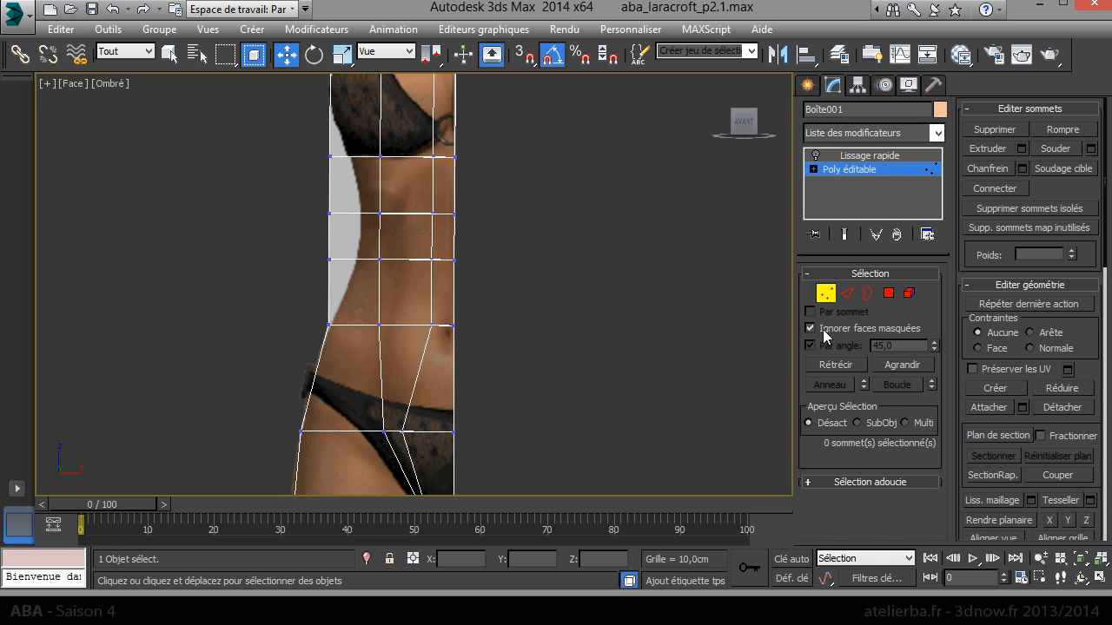
{"action": "left_click_drag", "start_coordinate": [363, 310], "coordinate": [397, 342]}
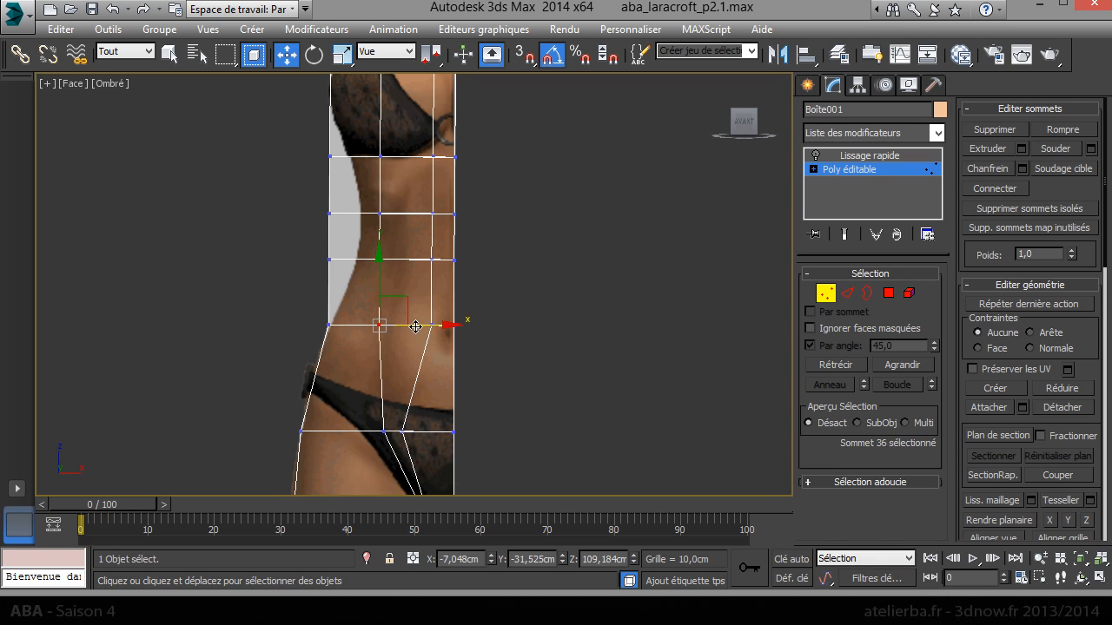
{"action": "left_click", "coordinate": [381, 260]}
{"action": "left_click_drag", "start_coordinate": [403, 259], "coordinate": [432, 263]}
{"action": "left_click", "coordinate": [379, 213]}
{"action": "left_click_drag", "start_coordinate": [417, 215], "coordinate": [441, 215]}
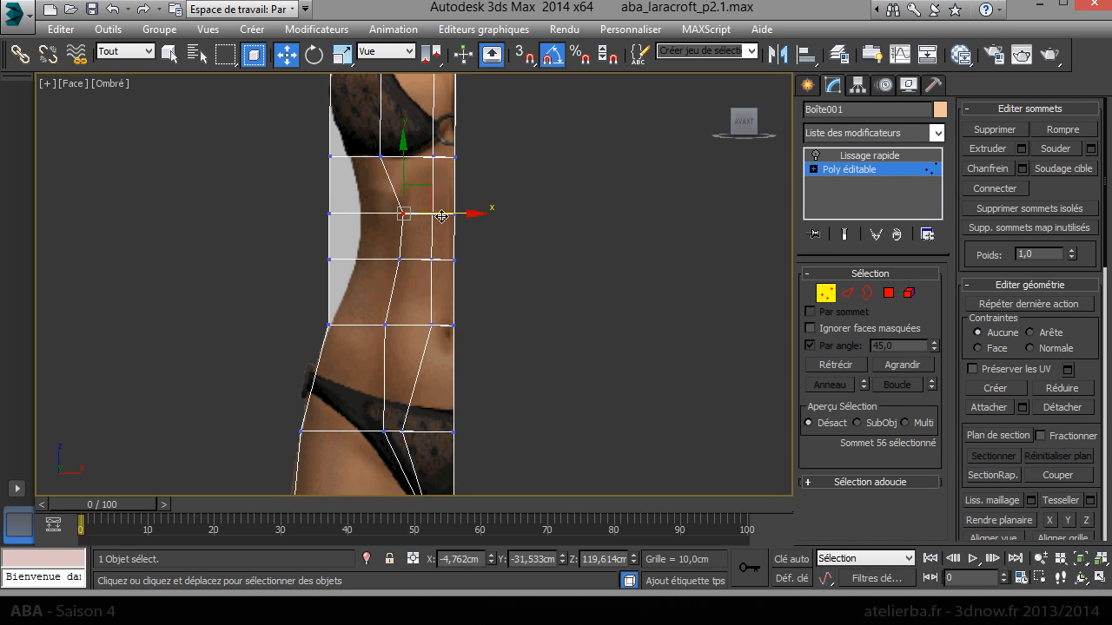
{"action": "left_click", "coordinate": [380, 155]}
{"action": "left_click_drag", "start_coordinate": [428, 153], "coordinate": [459, 153]}
{"action": "middle_click_drag", "start_coordinate": [458, 153], "coordinate": [423, 318]}
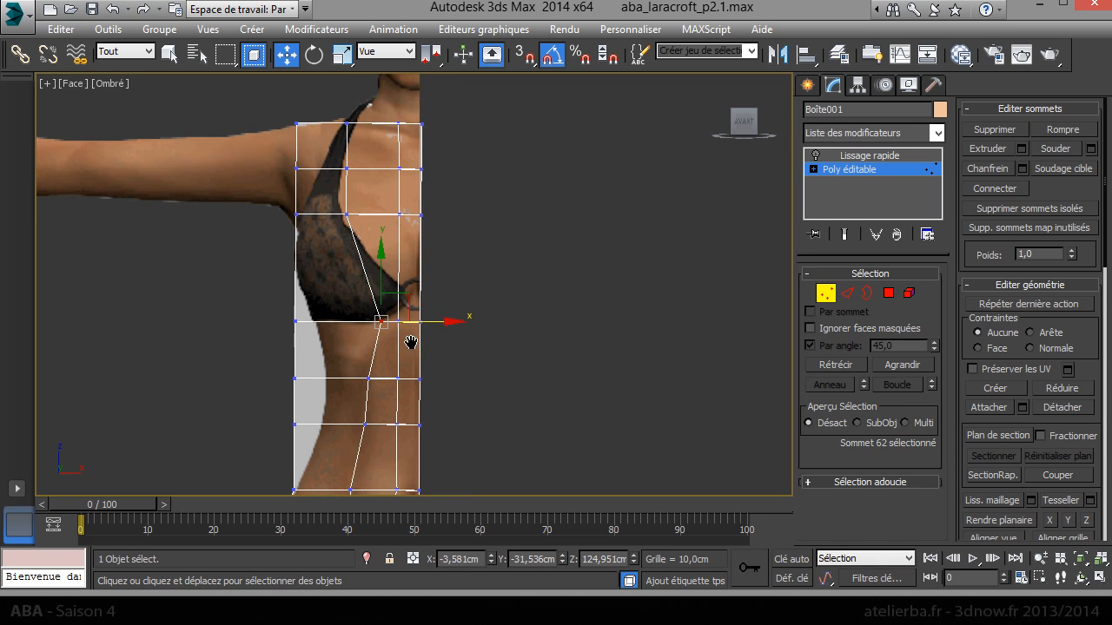
- Move the front middle chest vertices inward to X -3.579 cm and X -4.277 cm, and bring the top one slightly inward
{"action": "left_click", "coordinate": [347, 215]}
{"action": "left_click_drag", "start_coordinate": [389, 216], "coordinate": [423, 218]}
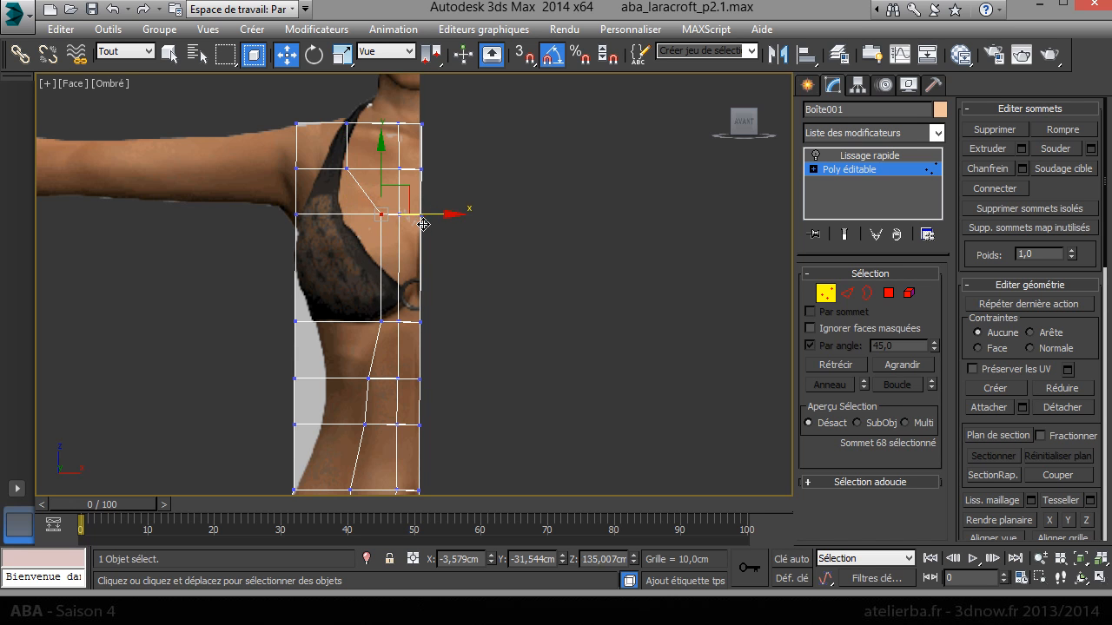
{"action": "left_click", "coordinate": [347, 168]}
{"action": "left_click_drag", "start_coordinate": [405, 170], "coordinate": [433, 169]}
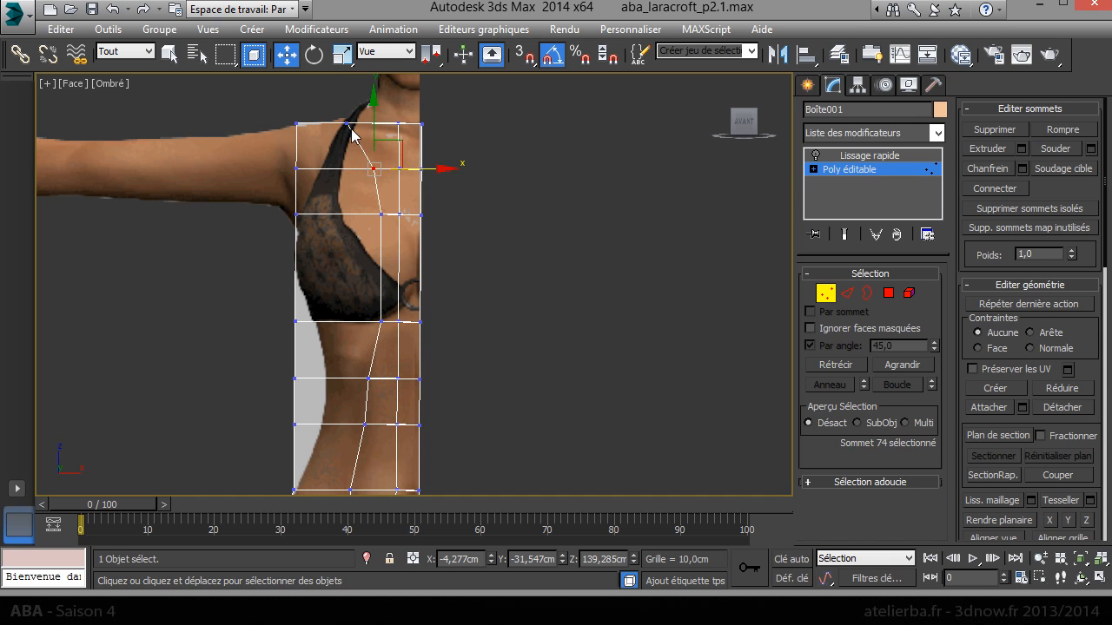
{"action": "left_click_drag", "start_coordinate": [334, 109], "coordinate": [395, 125]}
- Fit the outer side vertex pairs from shoulder to waist to the reference outline, with the top pair at X -8.479 cm
{"action": "left_click_drag", "start_coordinate": [288, 114], "coordinate": [379, 125]}
{"action": "left_click_drag", "start_coordinate": [286, 160], "coordinate": [366, 172]}
{"action": "left_click_drag", "start_coordinate": [283, 205], "coordinate": [339, 224]}
{"action": "left_click_drag", "start_coordinate": [256, 325], "coordinate": [356, 323]}
{"action": "left_click_drag", "start_coordinate": [259, 372], "coordinate": [357, 379]}
{"action": "left_click_drag", "start_coordinate": [321, 435], "coordinate": [360, 434]}
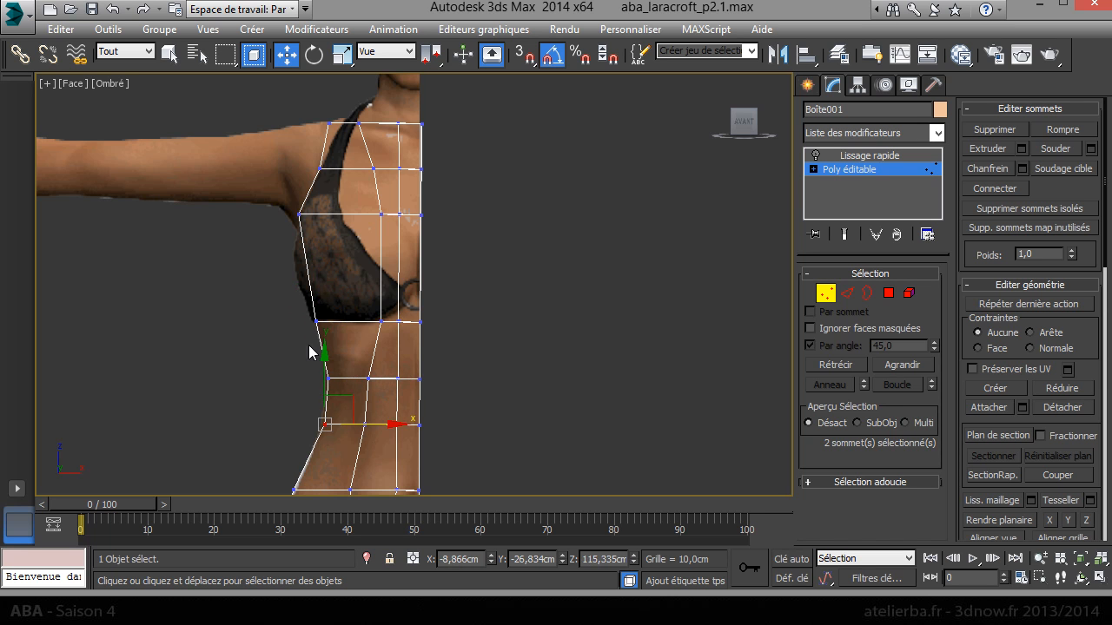
{"action": "left_click_drag", "start_coordinate": [304, 146], "coordinate": [362, 169]}
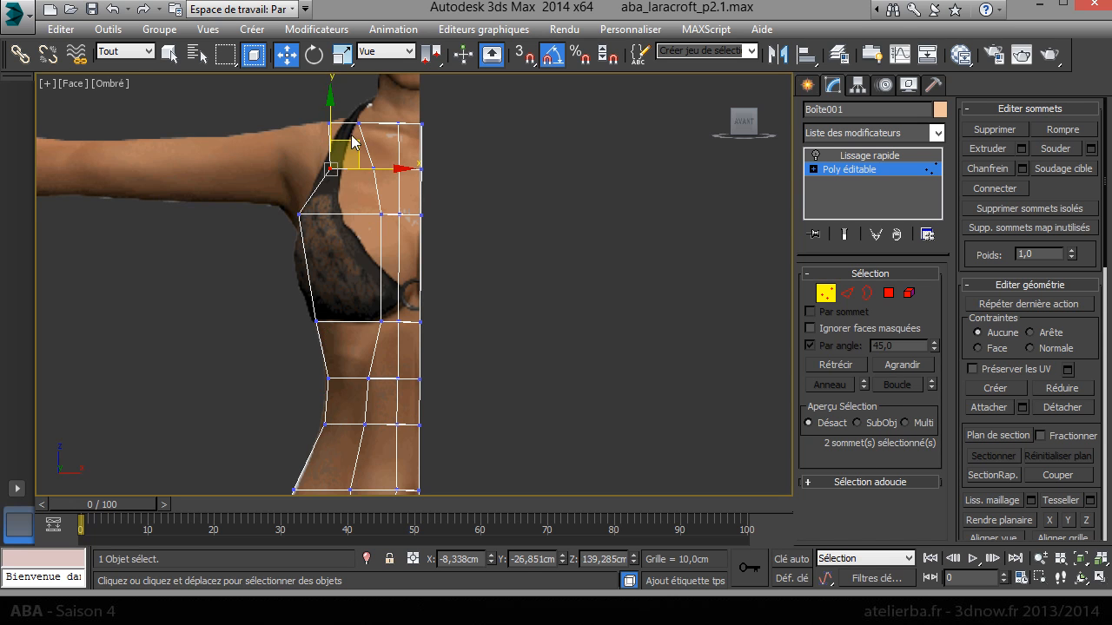
{"action": "left_click_drag", "start_coordinate": [321, 112], "coordinate": [341, 137]}
- In the left view, move the rear outer vertices at the waist forward to about Y -24.5 cm and the underbust one to Y -22.808 cm
{"action": "middle_click_drag", "start_coordinate": [410, 246], "coordinate": [365, 148]}
{"action": "scroll", "coordinate": [377, 210], "scroll_direction": "down", "scroll_amount": 2}
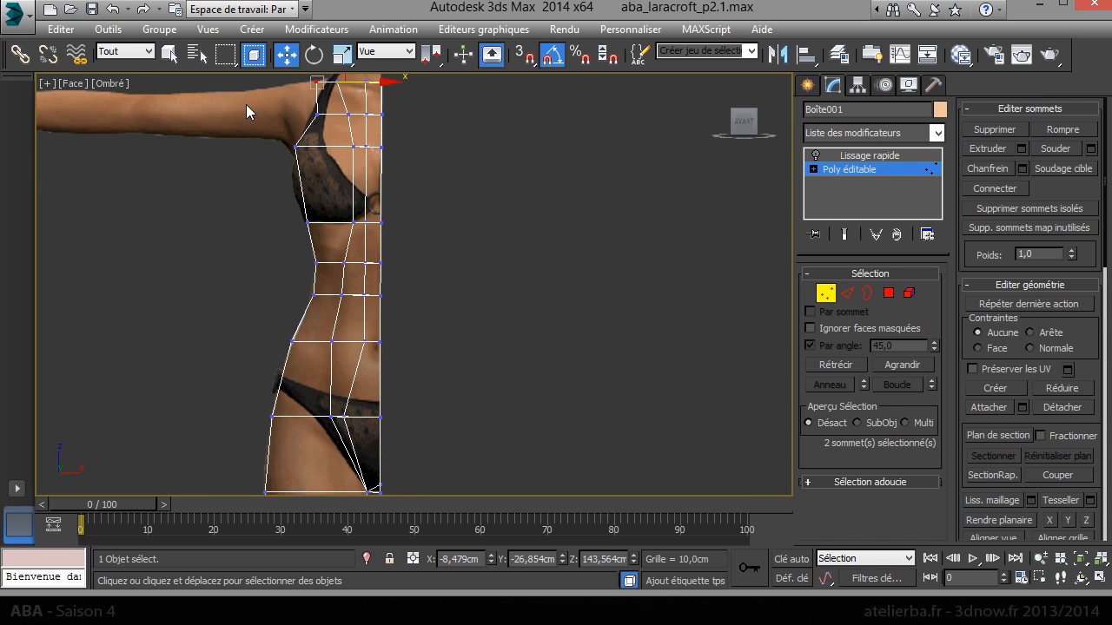
{"action": "left_click", "coordinate": [70, 84]}
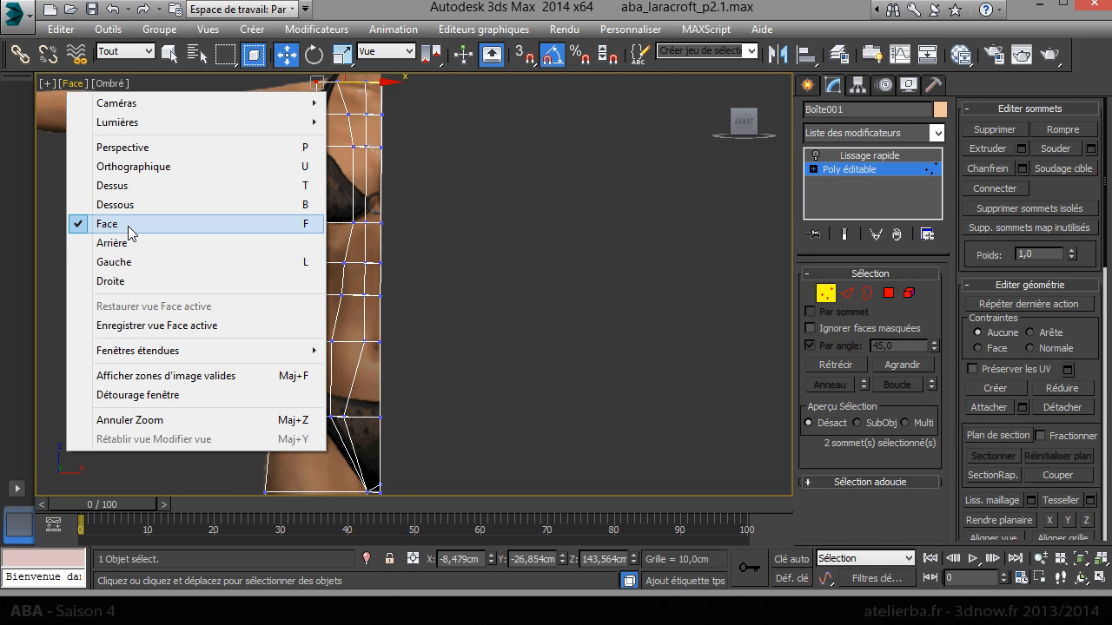
{"action": "left_click", "coordinate": [128, 259]}
{"action": "middle_click_drag", "start_coordinate": [352, 254], "coordinate": [273, 389]}
{"action": "middle_click_drag", "start_coordinate": [319, 305], "coordinate": [328, 407]}
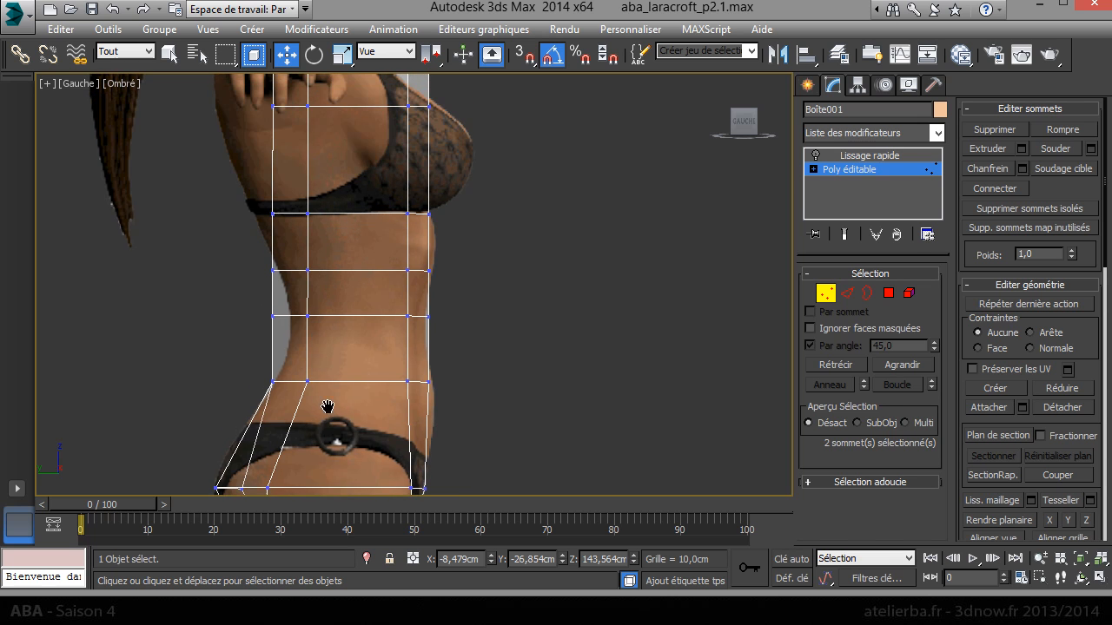
{"action": "left_click", "coordinate": [308, 317]}
{"action": "left_click_drag", "start_coordinate": [344, 318], "coordinate": [370, 318]}
{"action": "left_click", "coordinate": [308, 271]}
{"action": "left_click_drag", "start_coordinate": [352, 269], "coordinate": [377, 271]}
{"action": "middle_click_drag", "start_coordinate": [360, 241], "coordinate": [375, 362]}
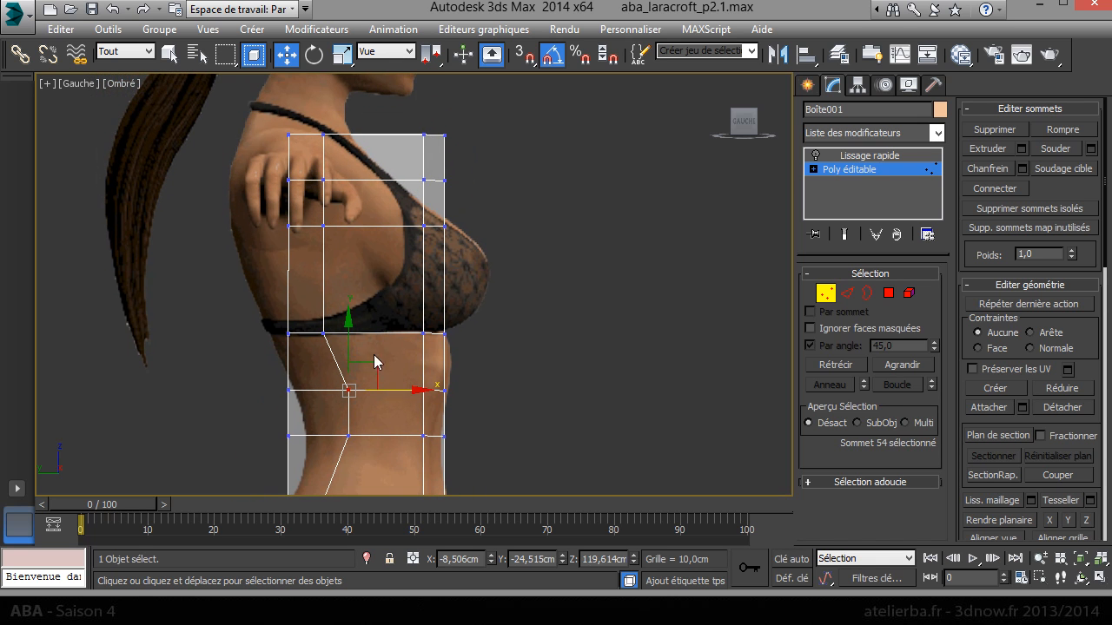
{"action": "left_click", "coordinate": [324, 333]}
{"action": "left_click_drag", "start_coordinate": [363, 334], "coordinate": [368, 336]}
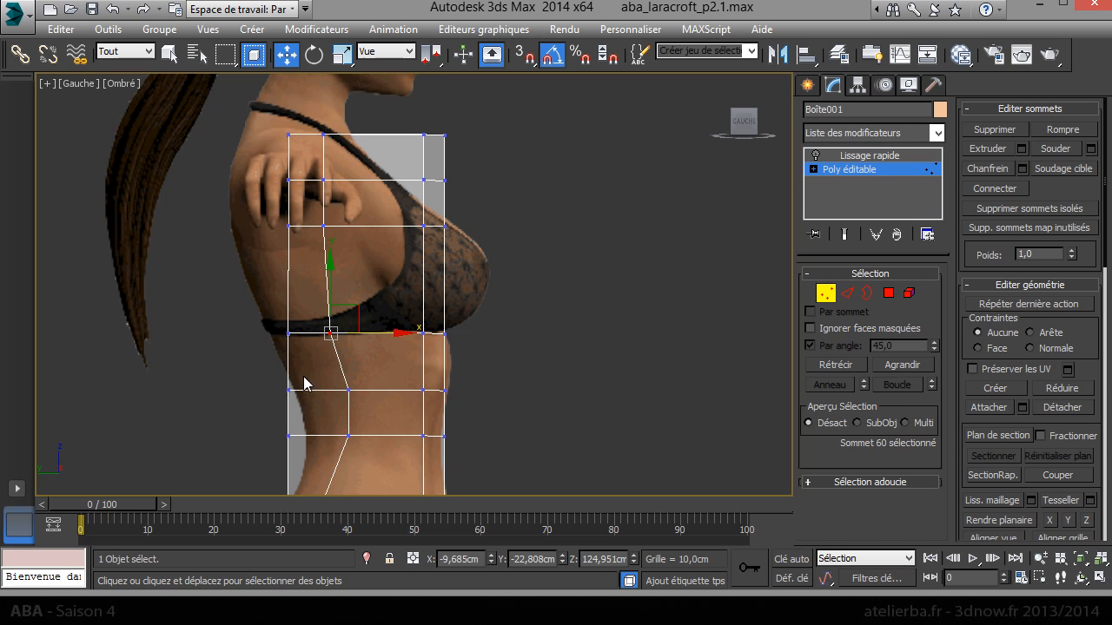
- Move the back vertices at the waist and underbust forward onto the reference outline, with the upper waist pair at about Y -19.8 cm
{"action": "middle_click_drag", "start_coordinate": [301, 380], "coordinate": [298, 262]}
{"action": "left_click_drag", "start_coordinate": [270, 309], "coordinate": [338, 324]}
{"action": "left_click_drag", "start_coordinate": [265, 261], "coordinate": [334, 273]}
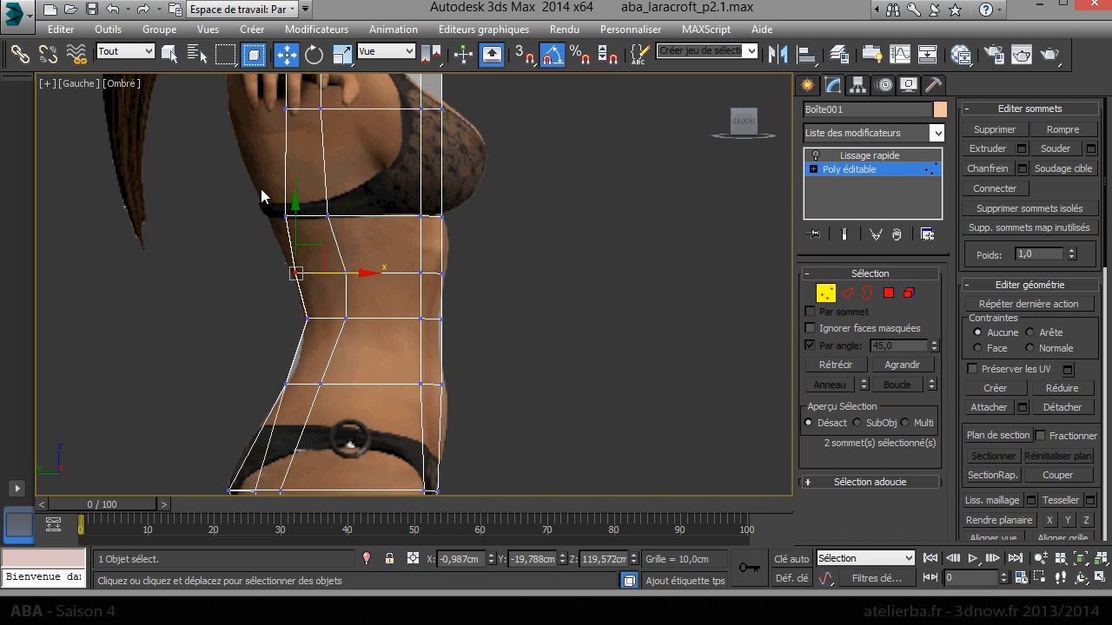
{"action": "mouse_move", "coordinate": [288, 228]}
{"action": "left_mouse_down"}
{"action": "mouse_move", "coordinate": [304, 231]}
{"action": "mouse_move", "coordinate": [305, 218]}
{"action": "left_mouse_up"}
- Pull the back vertices of the top three rows onto the reference back outline, from Y -13.611 cm at the lowest to -14.594 cm at the top
{"action": "middle_click_drag", "start_coordinate": [312, 166], "coordinate": [340, 314]}
{"action": "left_click_drag", "start_coordinate": [308, 244], "coordinate": [302, 272]}
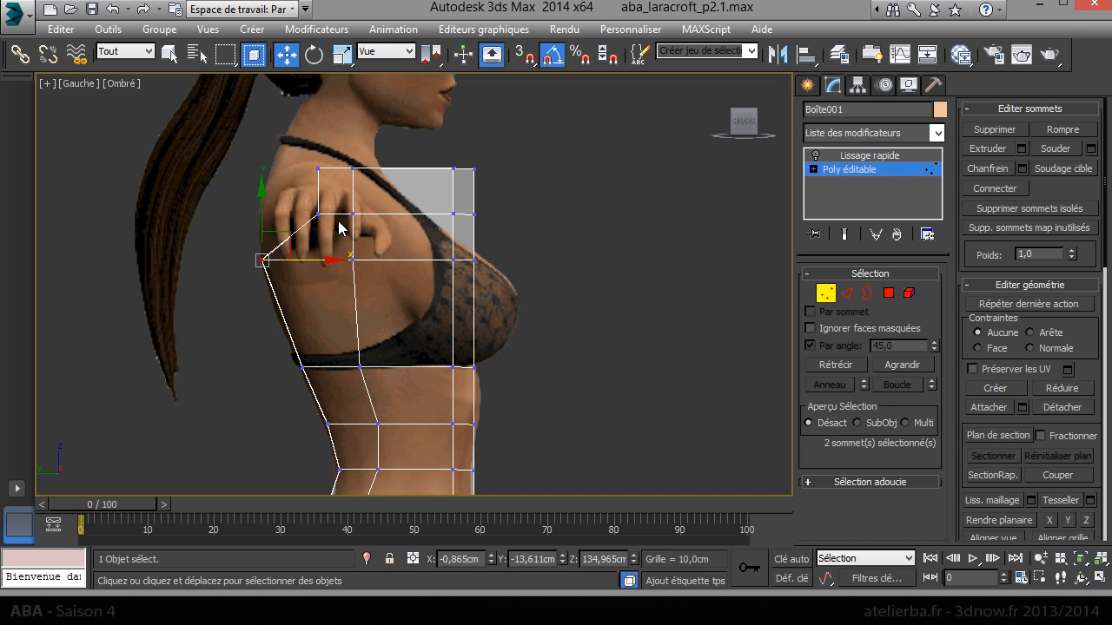
{"action": "left_click_drag", "start_coordinate": [309, 203], "coordinate": [305, 229]}
{"action": "left_click_drag", "start_coordinate": [304, 160], "coordinate": [322, 170]}
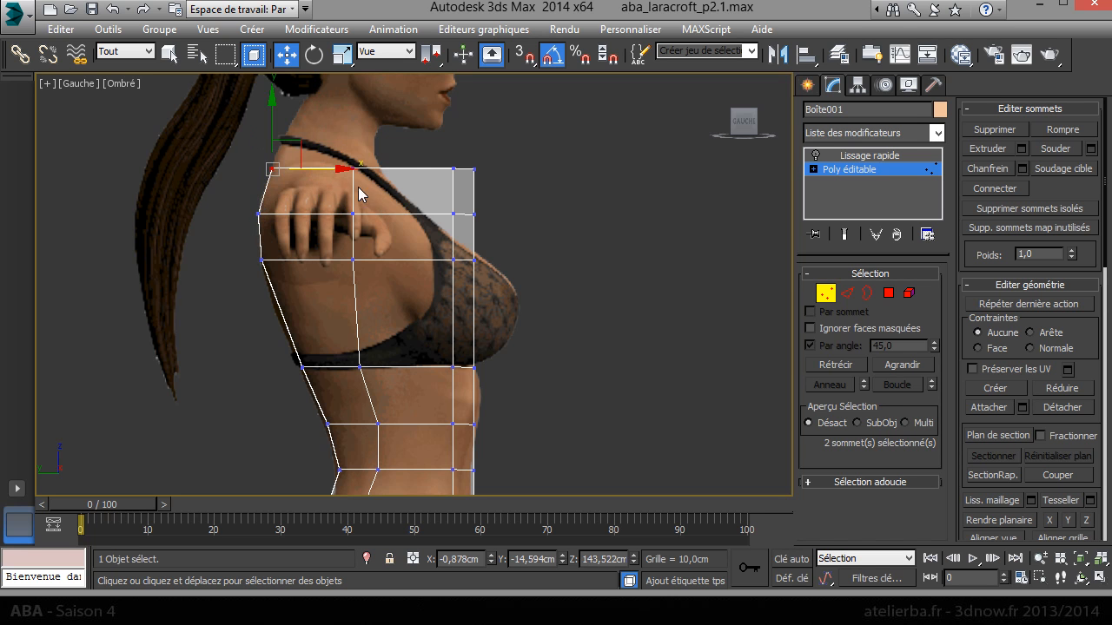
- Move the rear outer vertices of the top three rows toward the back outline, with the lowest one at Y -15.326 cm
{"action": "left_click", "coordinate": [352, 168]}
{"action": "left_click_drag", "start_coordinate": [398, 171], "coordinate": [330, 171]}
{"action": "left_click", "coordinate": [353, 213]}
{"action": "left_click_drag", "start_coordinate": [395, 216], "coordinate": [314, 224]}
{"action": "left_click", "coordinate": [353, 259]}
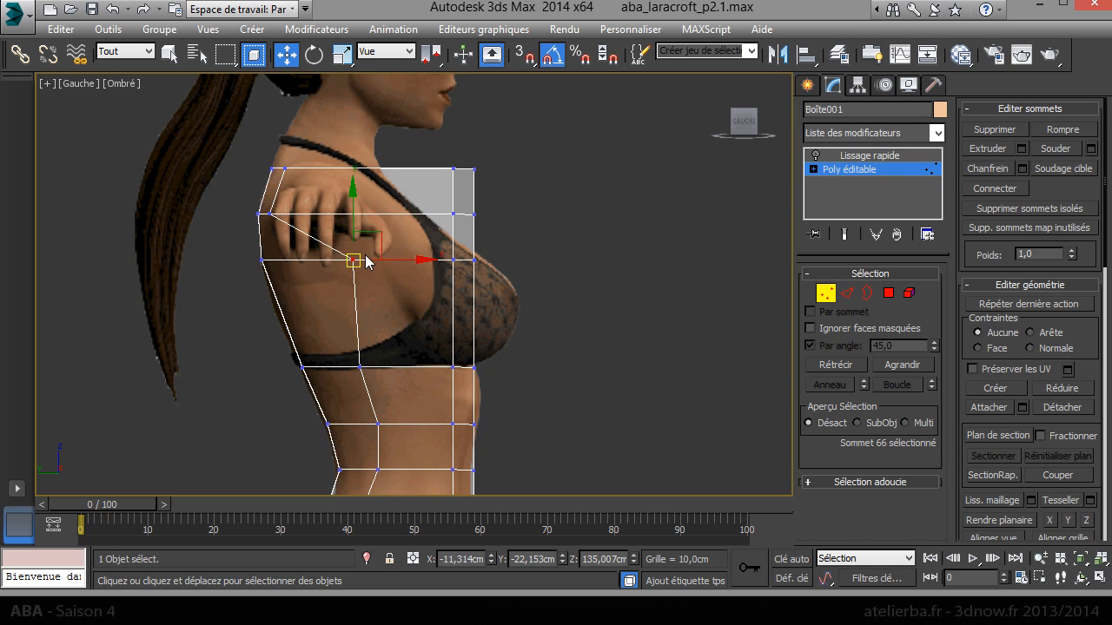
{"action": "left_click_drag", "start_coordinate": [393, 264], "coordinate": [320, 271]}
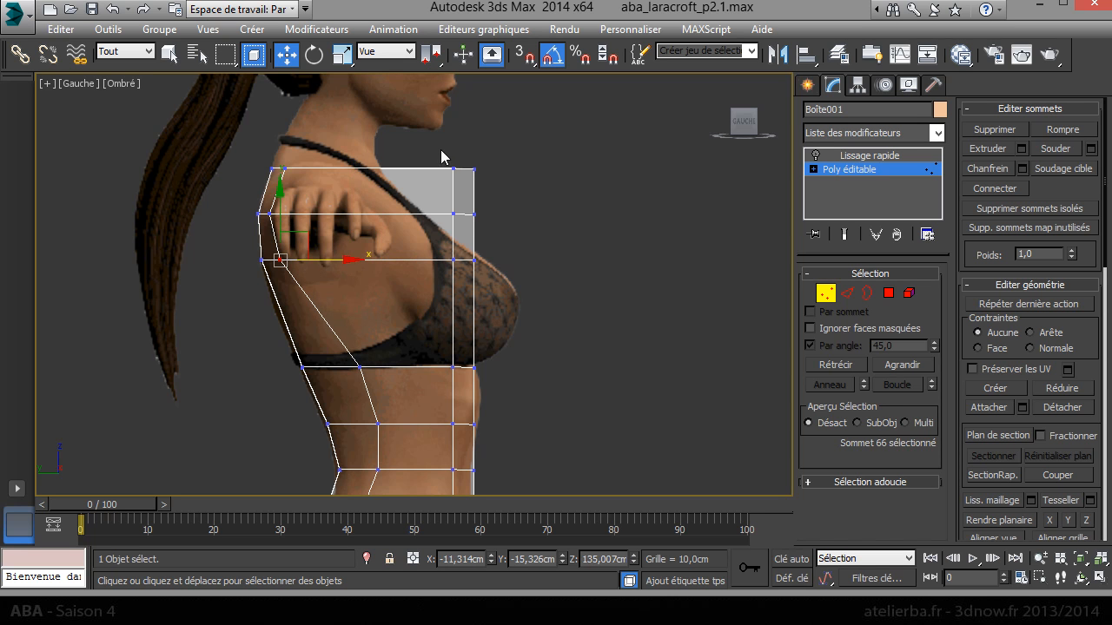
- Shift the front side vertices of the top three rows backward around the arm area, with the middle pair at Y -23.326 cm
{"action": "left_click_drag", "start_coordinate": [441, 148], "coordinate": [384, 171]}
{"action": "left_click_drag", "start_coordinate": [456, 231], "coordinate": [436, 193]}
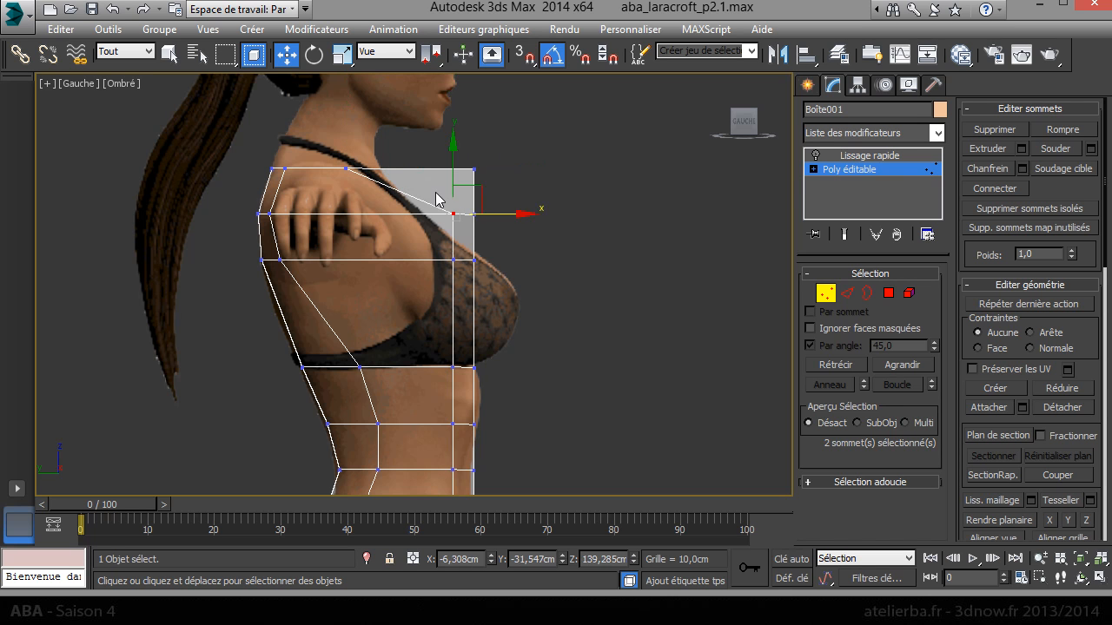
{"action": "left_click_drag", "start_coordinate": [489, 216], "coordinate": [400, 225]}
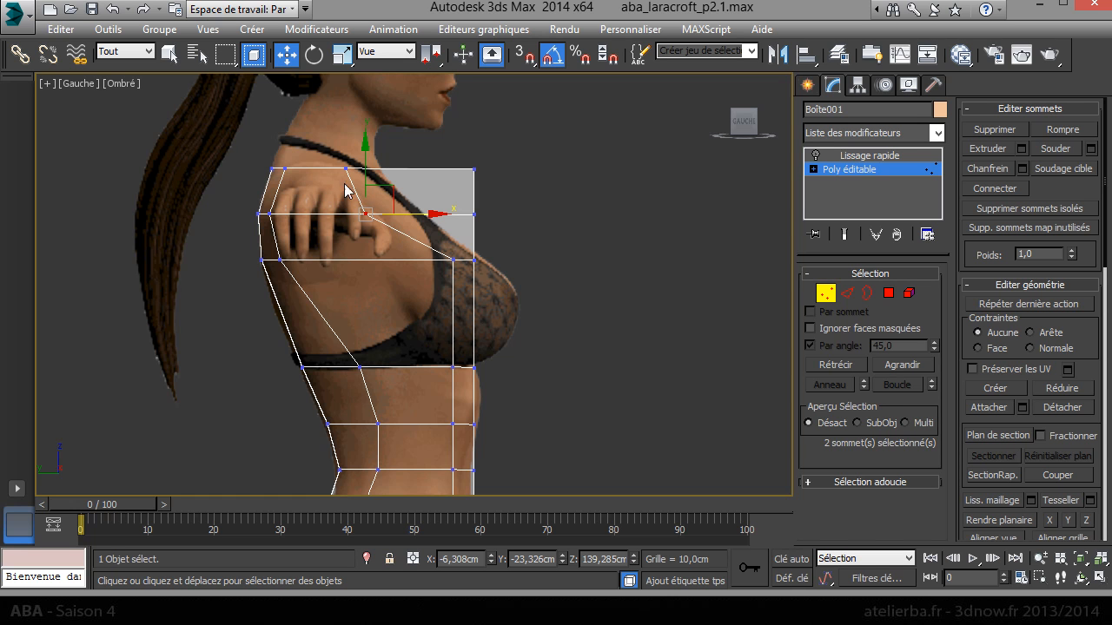
{"action": "left_click_drag", "start_coordinate": [460, 291], "coordinate": [393, 273]}
- Move the front side vertices at the underbust and the two waist rows backward to space the side columns evenly
{"action": "left_click_drag", "start_coordinate": [459, 350], "coordinate": [438, 393]}
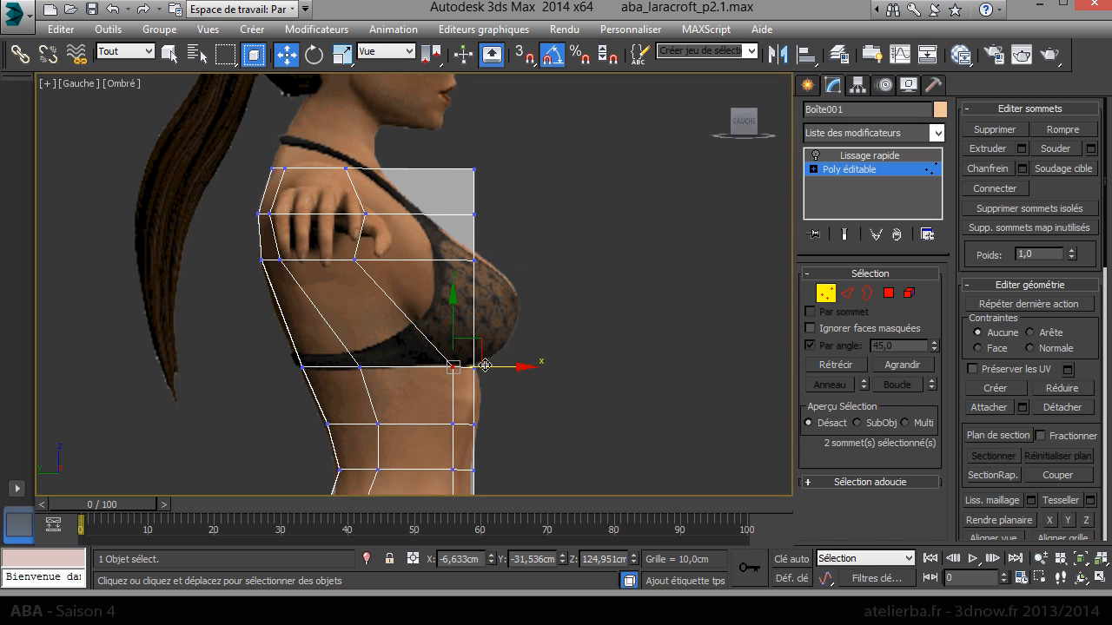
{"action": "left_click_drag", "start_coordinate": [496, 368], "coordinate": [460, 370]}
{"action": "middle_click_drag", "start_coordinate": [456, 386], "coordinate": [421, 233]}
{"action": "left_click_drag", "start_coordinate": [429, 261], "coordinate": [428, 318]}
{"action": "left_click_drag", "start_coordinate": [422, 396], "coordinate": [454, 386]}
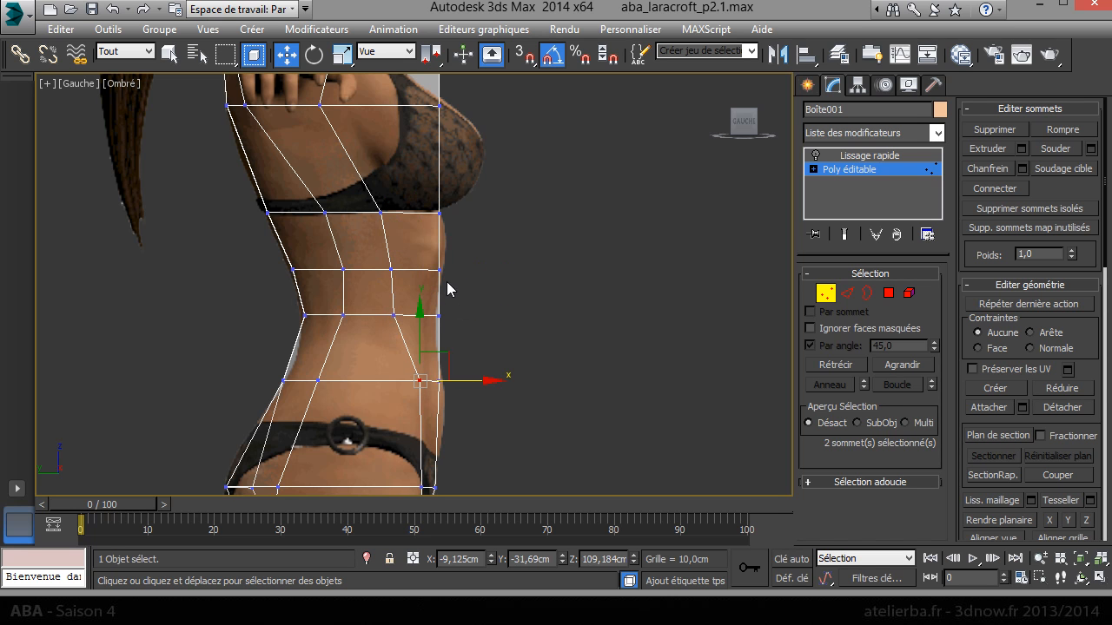
- Fit the front centre vertices from underbust to shoulder to the reference chest outline, with the underbust vertex at Y -33.33 cm
{"action": "left_click", "coordinate": [433, 215]}
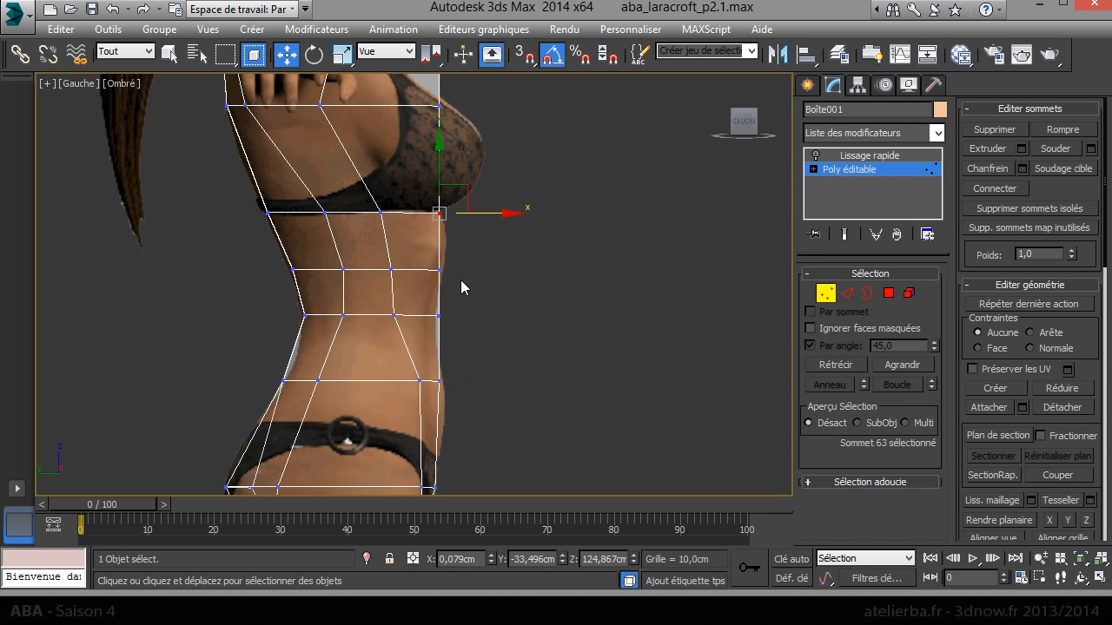
{"action": "left_click_drag", "start_coordinate": [484, 216], "coordinate": [493, 215]}
{"action": "middle_click_drag", "start_coordinate": [523, 220], "coordinate": [530, 326]}
{"action": "left_click", "coordinate": [444, 119]}
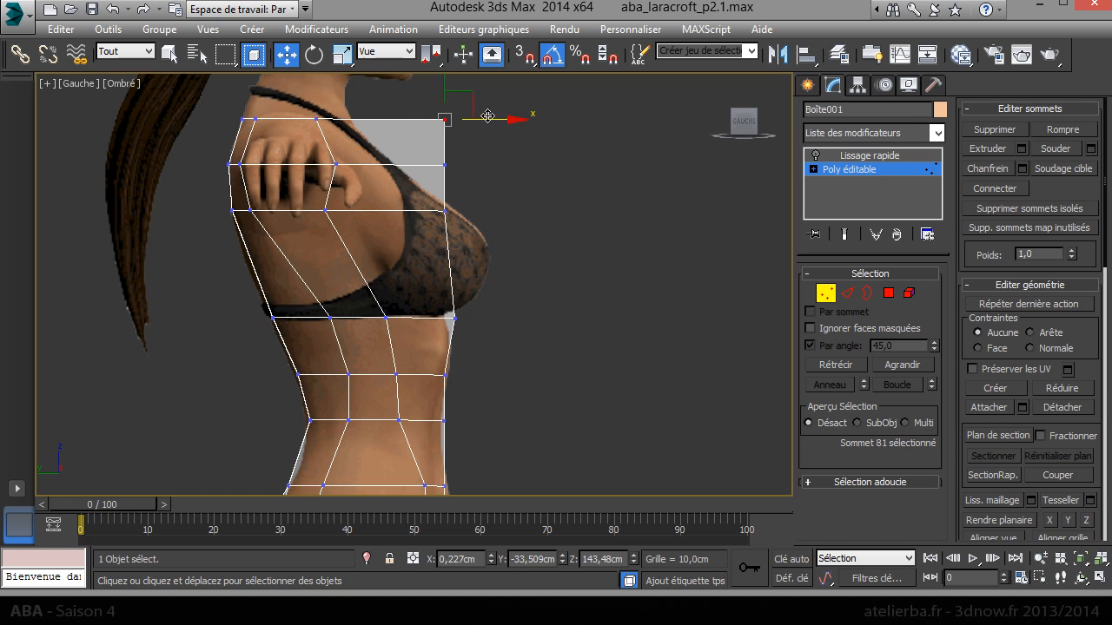
{"action": "left_click_drag", "start_coordinate": [490, 120], "coordinate": [397, 122]}
{"action": "left_click_drag", "start_coordinate": [453, 161], "coordinate": [422, 165]}
{"action": "left_click_drag", "start_coordinate": [477, 202], "coordinate": [421, 224]}
{"action": "left_click_drag", "start_coordinate": [491, 211], "coordinate": [455, 221]}
{"action": "left_click", "coordinate": [455, 318]}
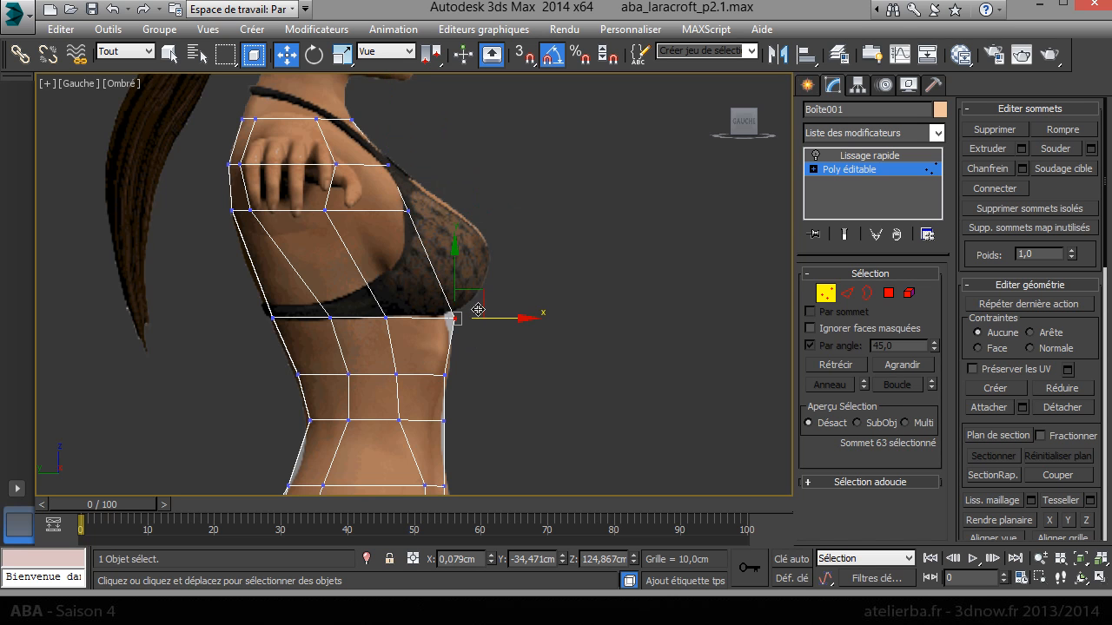
{"action": "left_click_drag", "start_coordinate": [494, 321], "coordinate": [481, 324]}
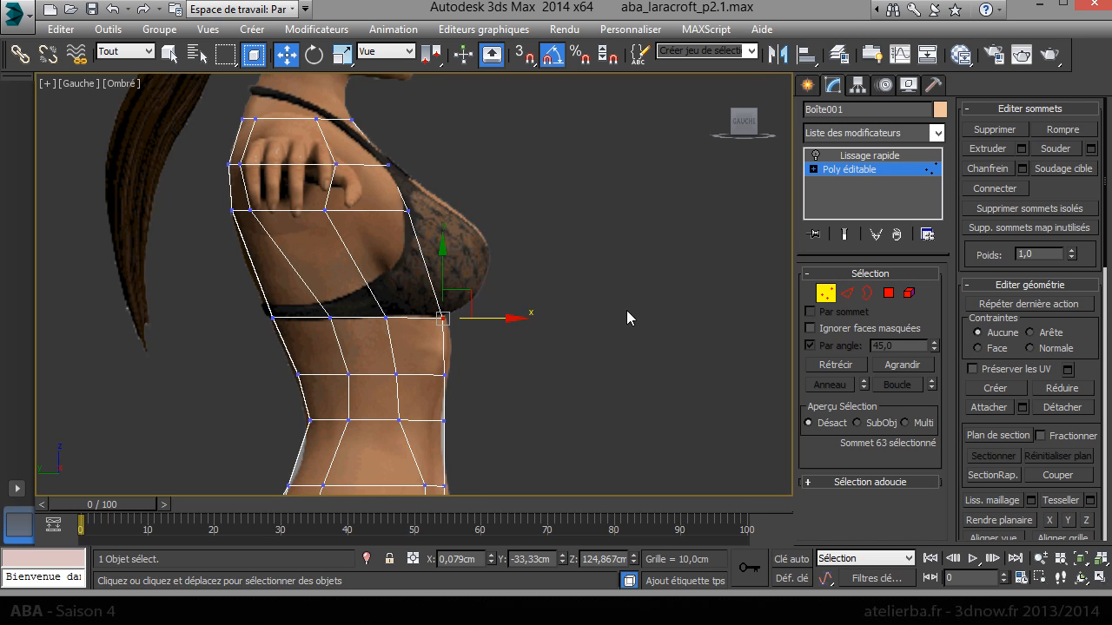
- Connect the ring of edges between the underbust and upper waist rows with a new horizontal edge loop
{"action": "left_click", "coordinate": [847, 292]}
{"action": "left_click", "coordinate": [446, 349]}
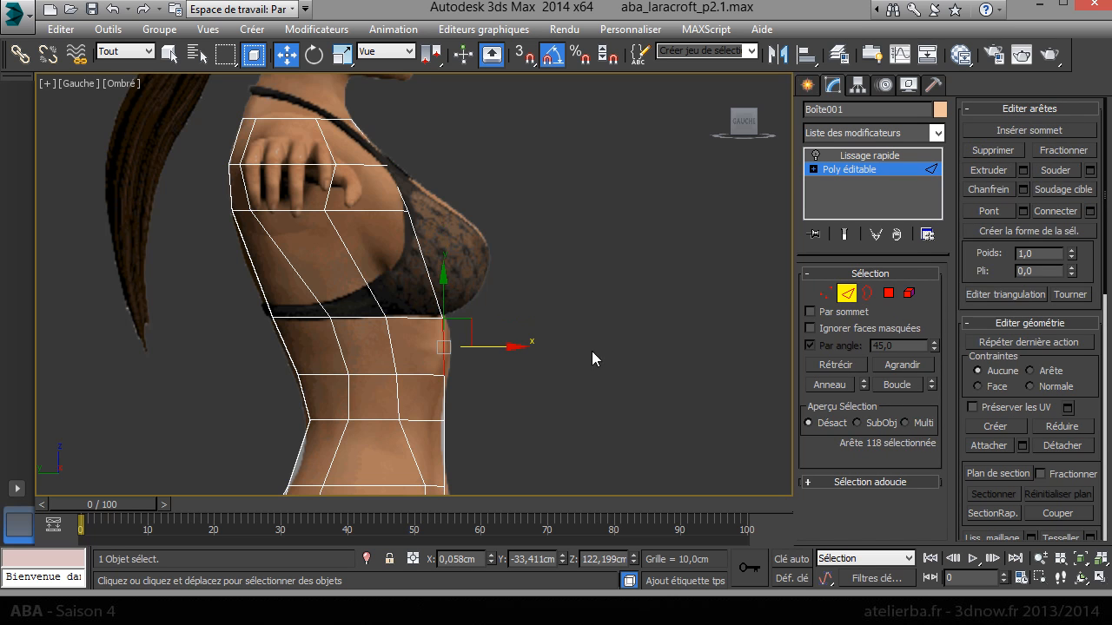
{"action": "left_click", "coordinate": [837, 383]}
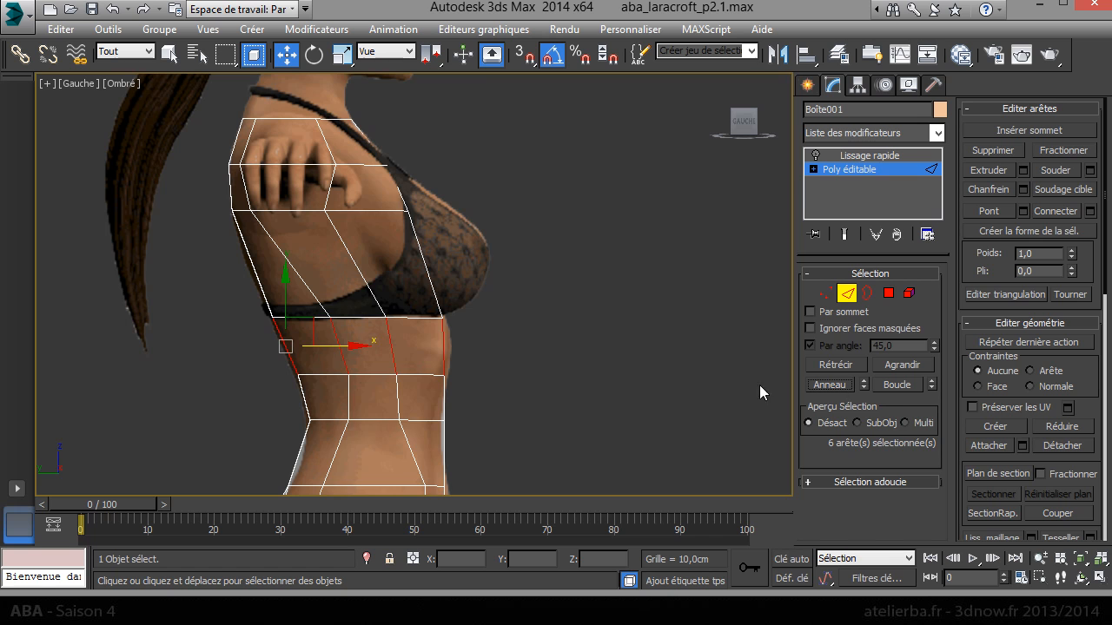
{"action": "right_click", "coordinate": [507, 348]}
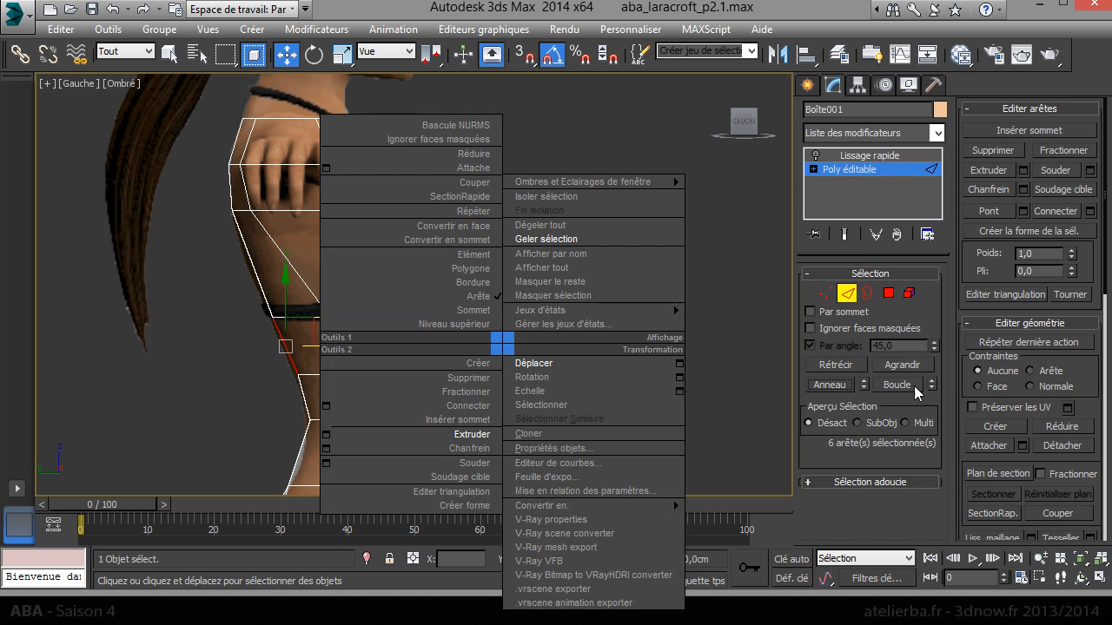
{"action": "left_click", "coordinate": [488, 405]}
- Move the new loop's front centre vertex forward to Y -34.144 cm and the underbust centre vertex forward by about 0.45 cm
{"action": "left_click", "coordinate": [824, 295]}
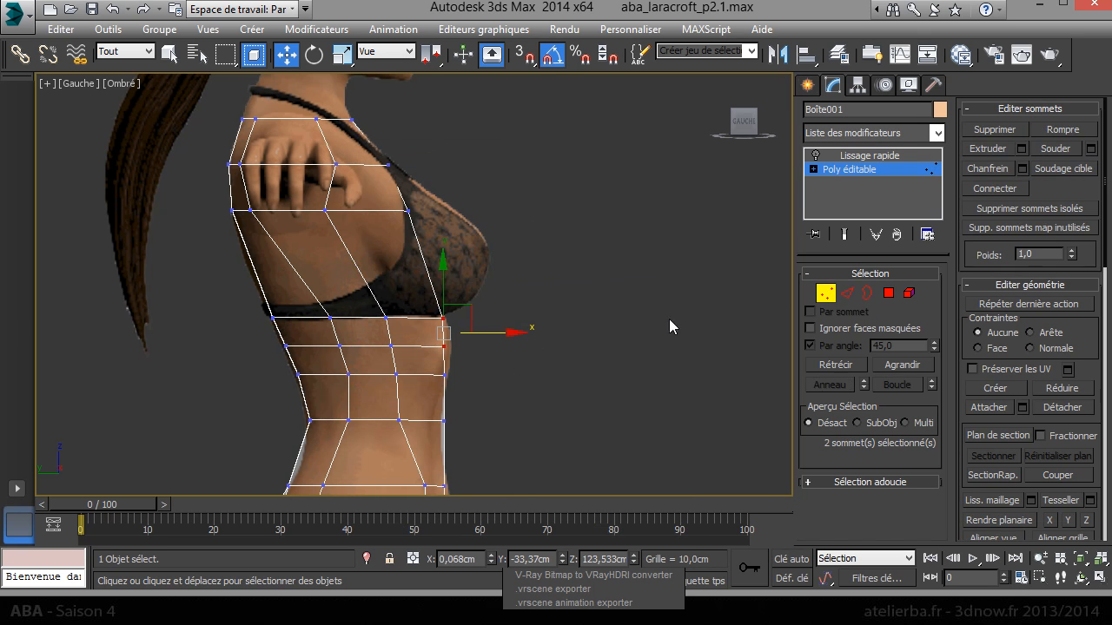
{"action": "scroll", "coordinate": [471, 363], "scroll_direction": "up", "scroll_amount": 4}
{"action": "left_click", "coordinate": [418, 331]}
{"action": "left_click_drag", "start_coordinate": [450, 335], "coordinate": [467, 331]}
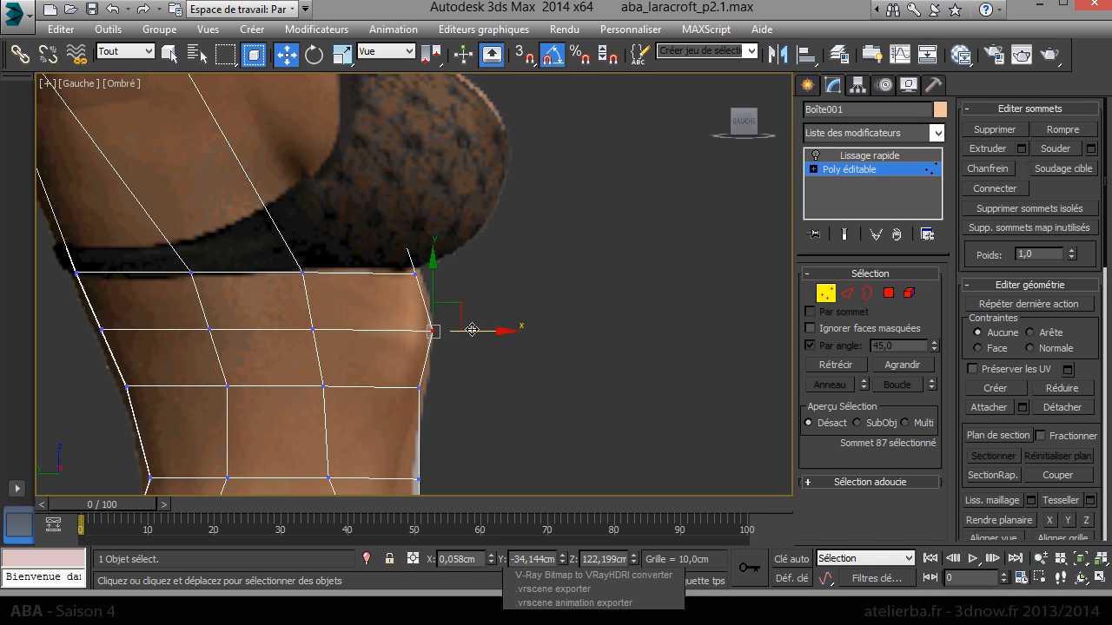
{"action": "left_click", "coordinate": [417, 275]}
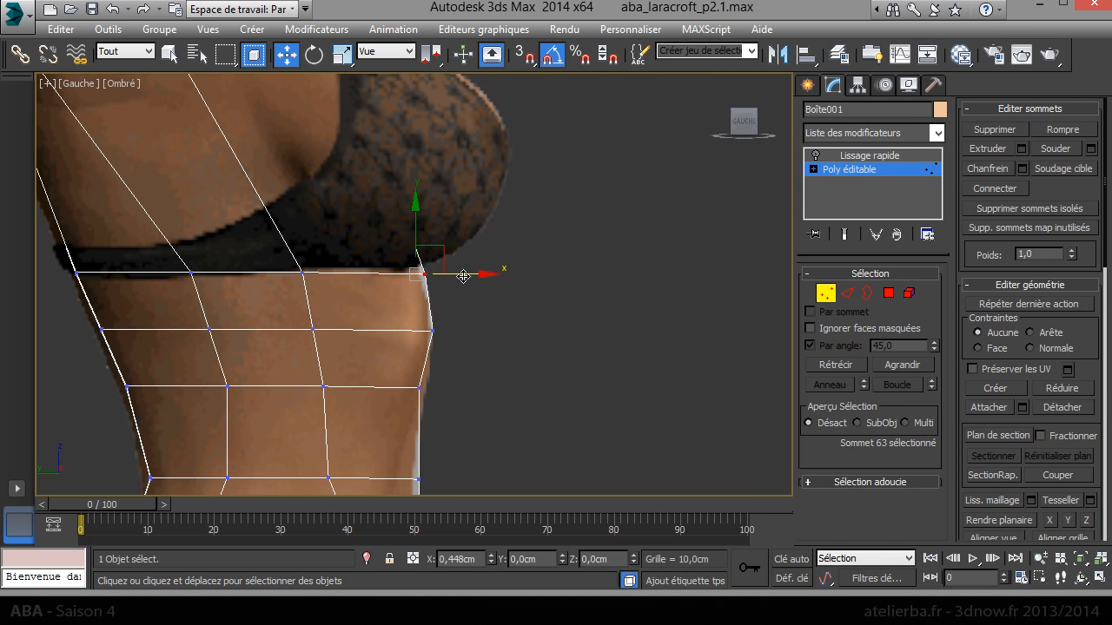
- Round the new rib loop by shifting its side vertices forward and back pair backward, and set the underbust back pair to about Y -17.3 cm
{"action": "left_click", "coordinate": [312, 330]}
{"action": "left_click_drag", "start_coordinate": [336, 326], "coordinate": [357, 328]}
{"action": "left_click", "coordinate": [211, 329]}
{"action": "left_click_drag", "start_coordinate": [243, 328], "coordinate": [254, 329]}
{"action": "left_click", "coordinate": [102, 330]}
{"action": "left_click_drag", "start_coordinate": [135, 334], "coordinate": [131, 333]}
{"action": "left_click", "coordinate": [76, 273]}
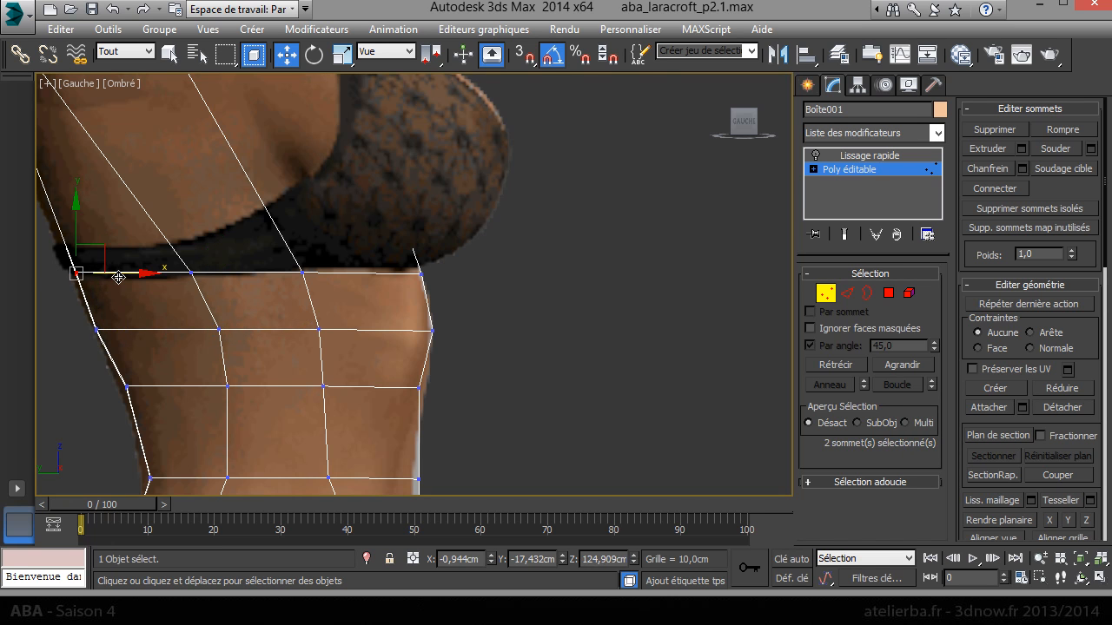
- Connect the ring of edges between the underbust row and the chest row above with a new edge loop
{"action": "middle_click_drag", "start_coordinate": [165, 304], "coordinate": [346, 411]}
{"action": "scroll", "coordinate": [334, 396], "scroll_direction": "down", "scroll_amount": 3}
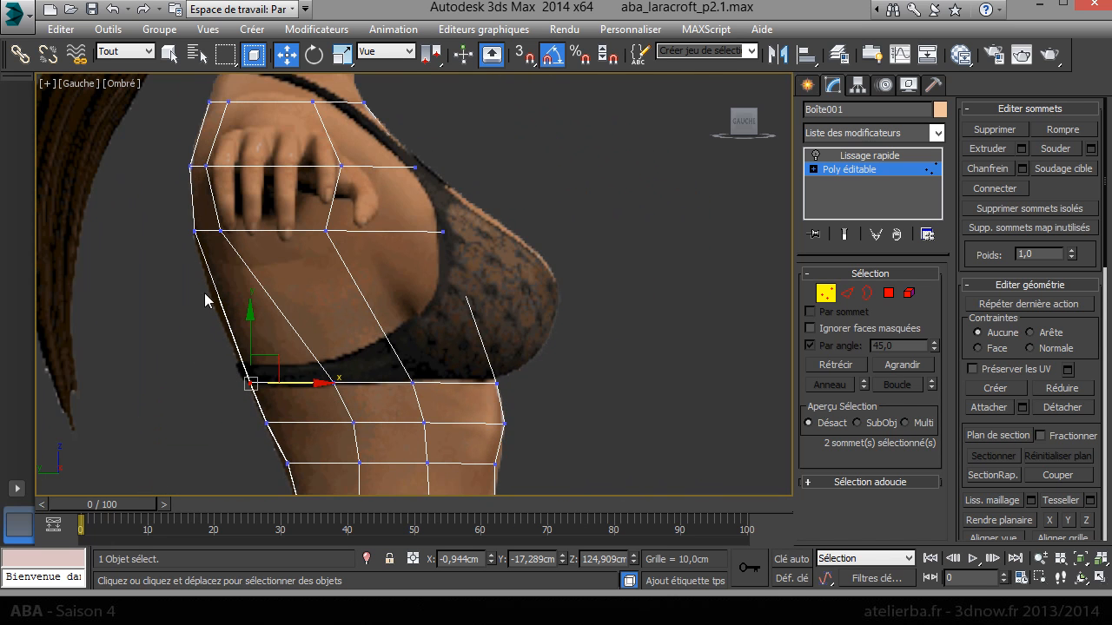
{"action": "left_click", "coordinate": [848, 292]}
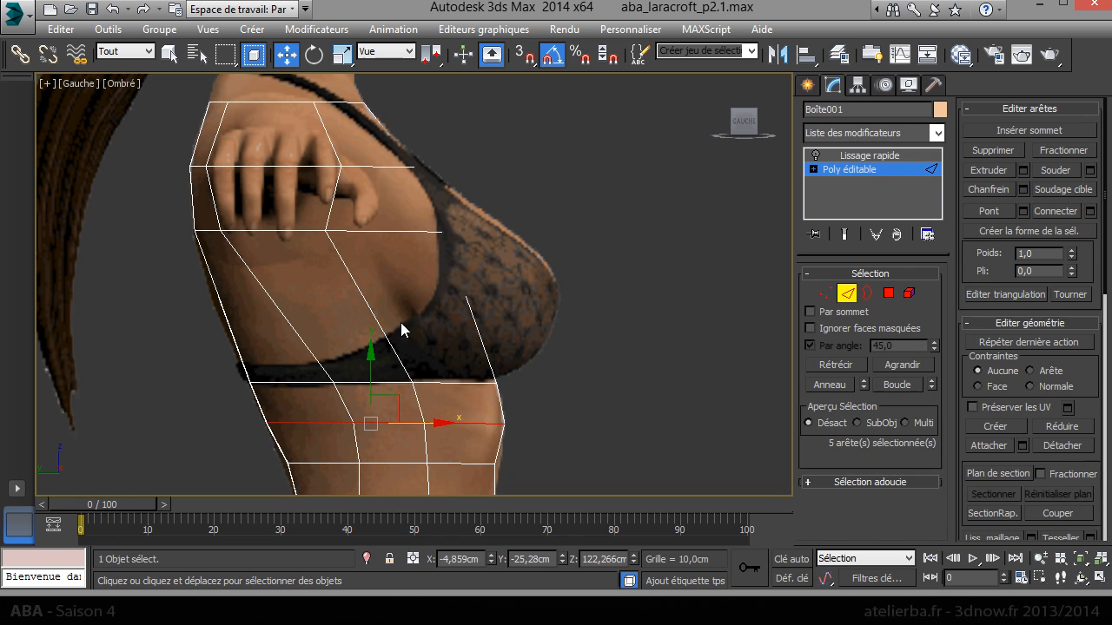
{"action": "left_click", "coordinate": [370, 311]}
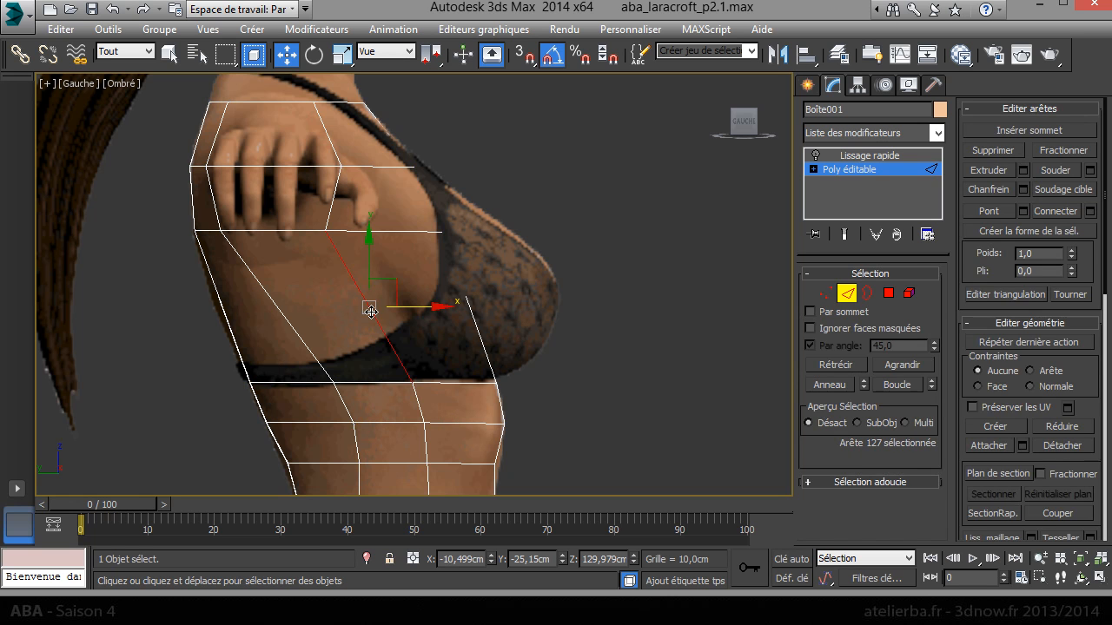
{"action": "left_click", "coordinate": [830, 385]}
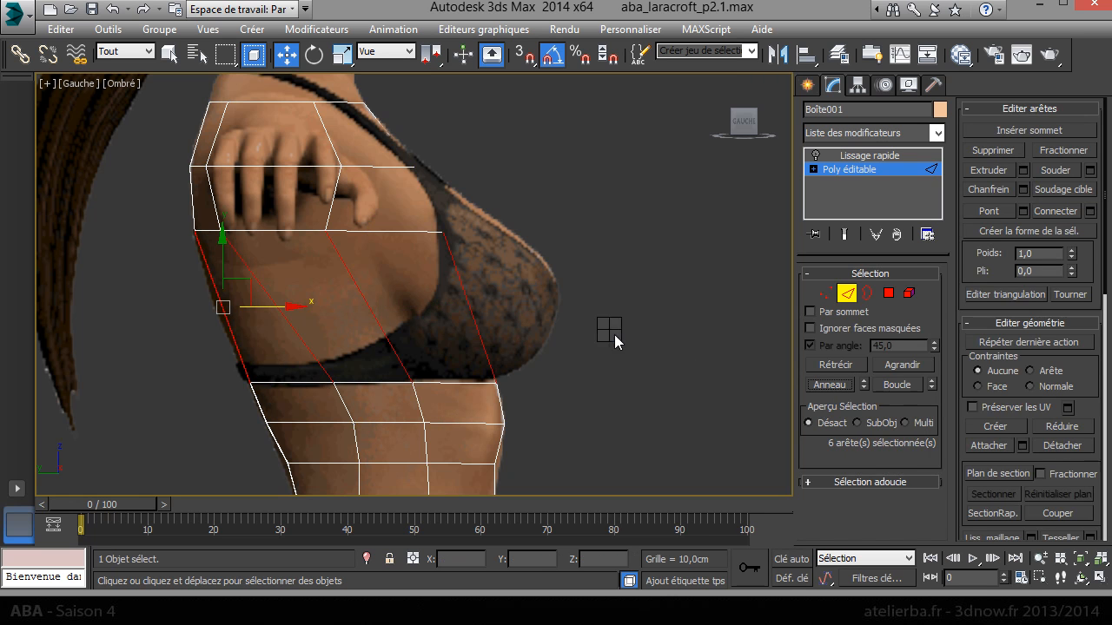
{"action": "right_click", "coordinate": [615, 335]}
{"action": "left_click", "coordinate": [594, 391]}
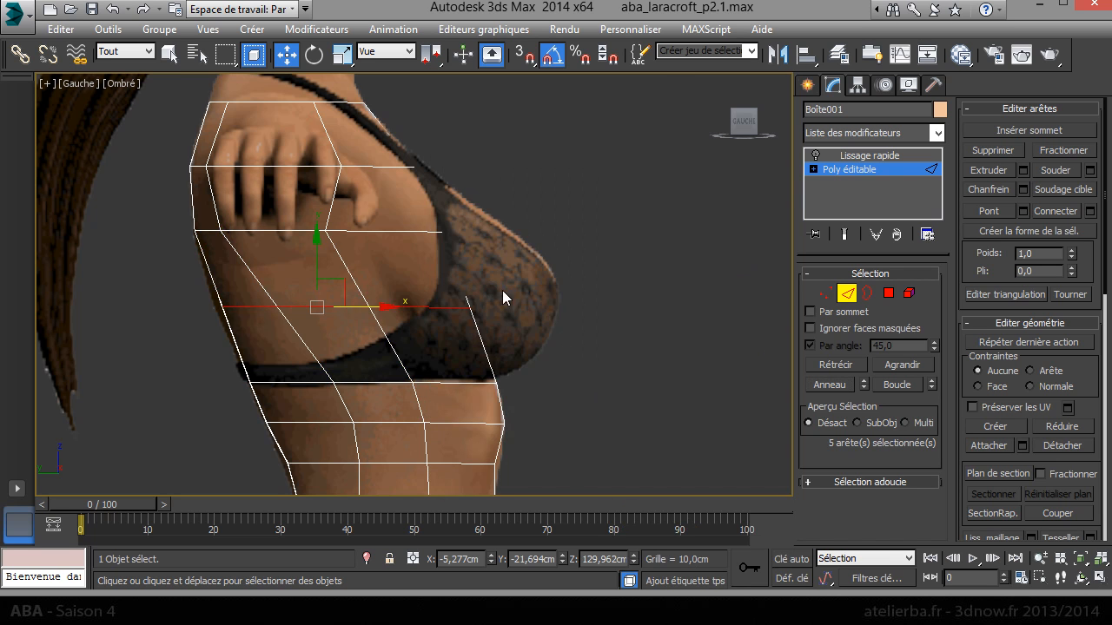
- Fit the new chest loop's back vertices to the outline, its rear outer vertex to Y -19.415 cm, and its front side pair to Y -25.59 cm
{"action": "scroll", "coordinate": [189, 321], "scroll_direction": "up", "scroll_amount": 3}
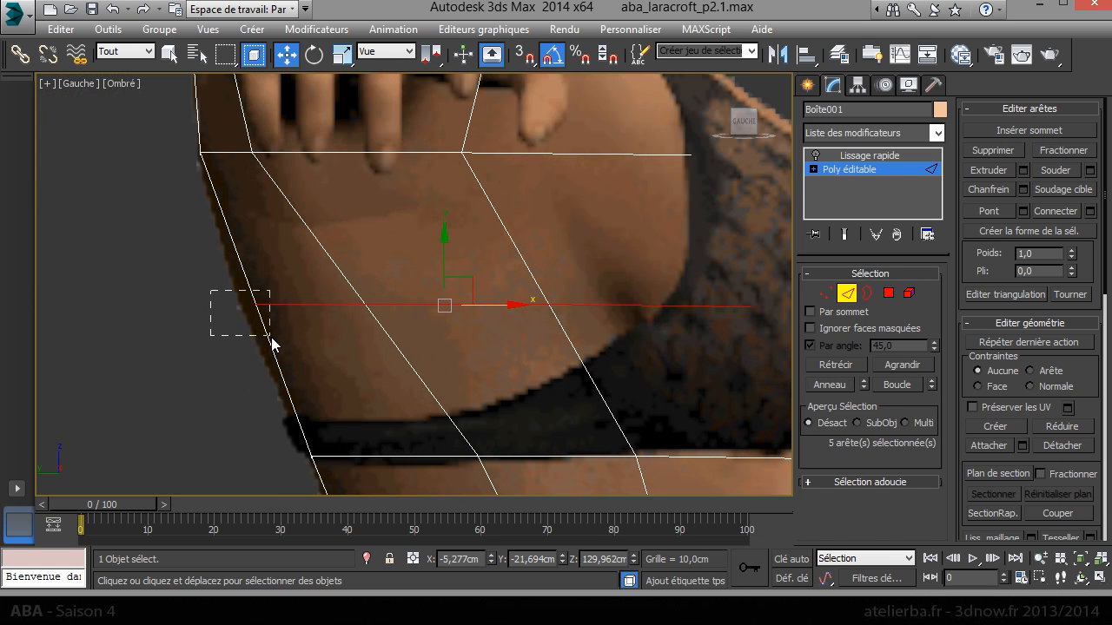
{"action": "left_click", "coordinate": [826, 294]}
{"action": "left_click_drag", "start_coordinate": [226, 293], "coordinate": [418, 306]}
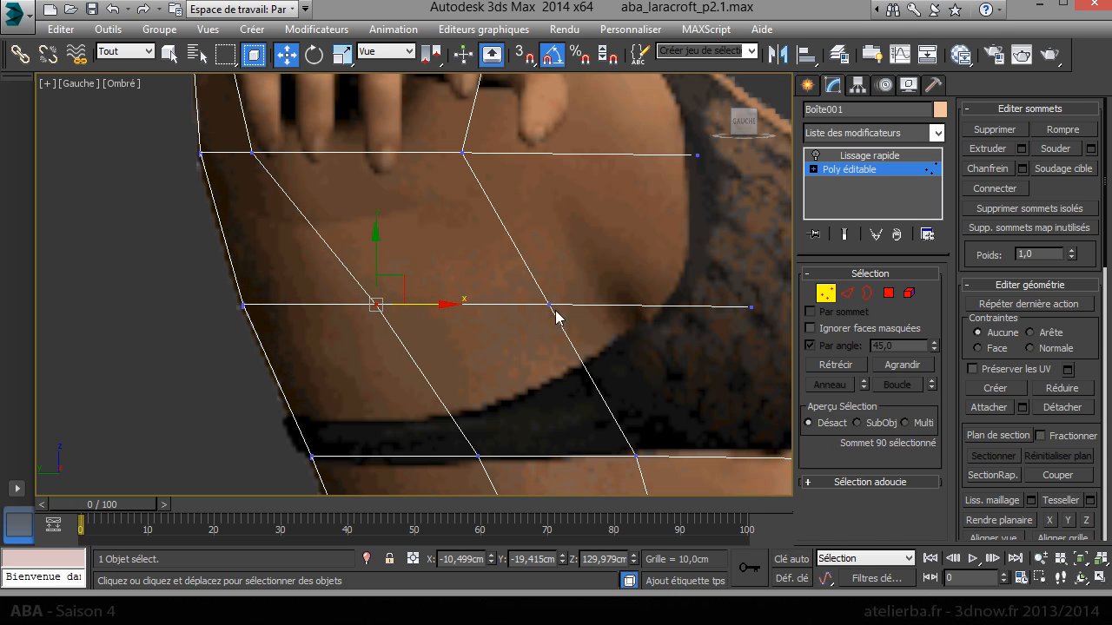
{"action": "scroll", "coordinate": [647, 363], "scroll_direction": "down", "scroll_amount": 3}
{"action": "left_click_drag", "start_coordinate": [547, 343], "coordinate": [624, 315]}
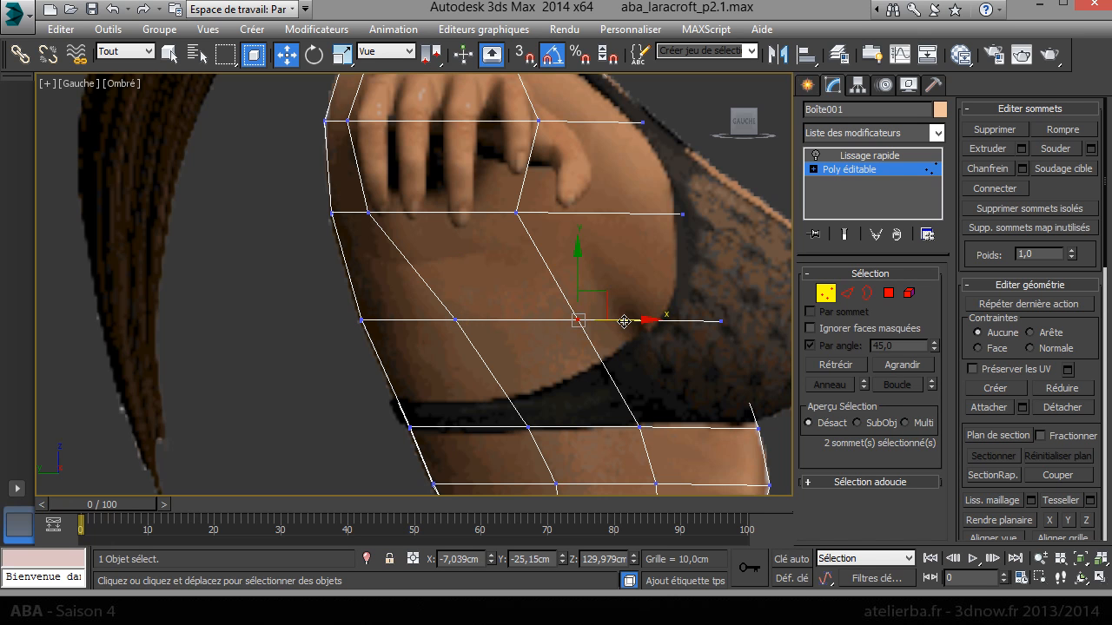
- Show the left view in wireframe and smooth the front centre chest curve, with the row above the new loop at Y -30.722 and the top at -23.899 cm
{"action": "scroll", "coordinate": [660, 350], "scroll_direction": "down", "scroll_amount": 2}
{"action": "middle_click_drag", "start_coordinate": [661, 350], "coordinate": [556, 346]}
{"action": "scroll", "coordinate": [599, 319], "scroll_direction": "up", "scroll_amount": 2}
{"action": "left_click", "coordinate": [130, 83]}
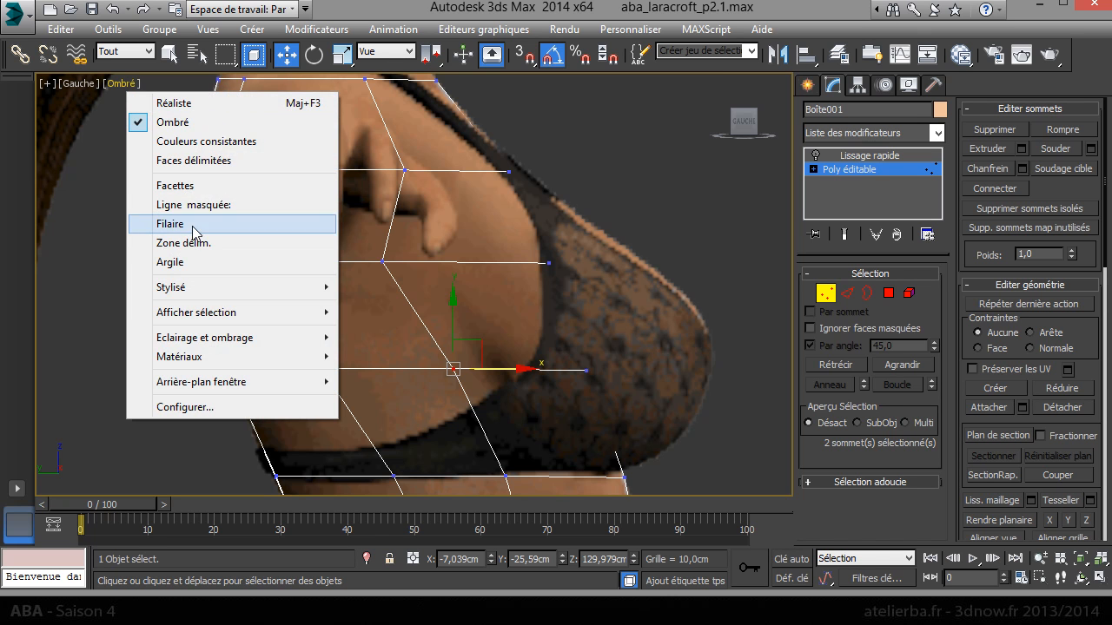
{"action": "left_click", "coordinate": [193, 231]}
{"action": "scroll", "coordinate": [547, 330], "scroll_direction": "down", "scroll_amount": 2}
{"action": "left_click", "coordinate": [567, 348]}
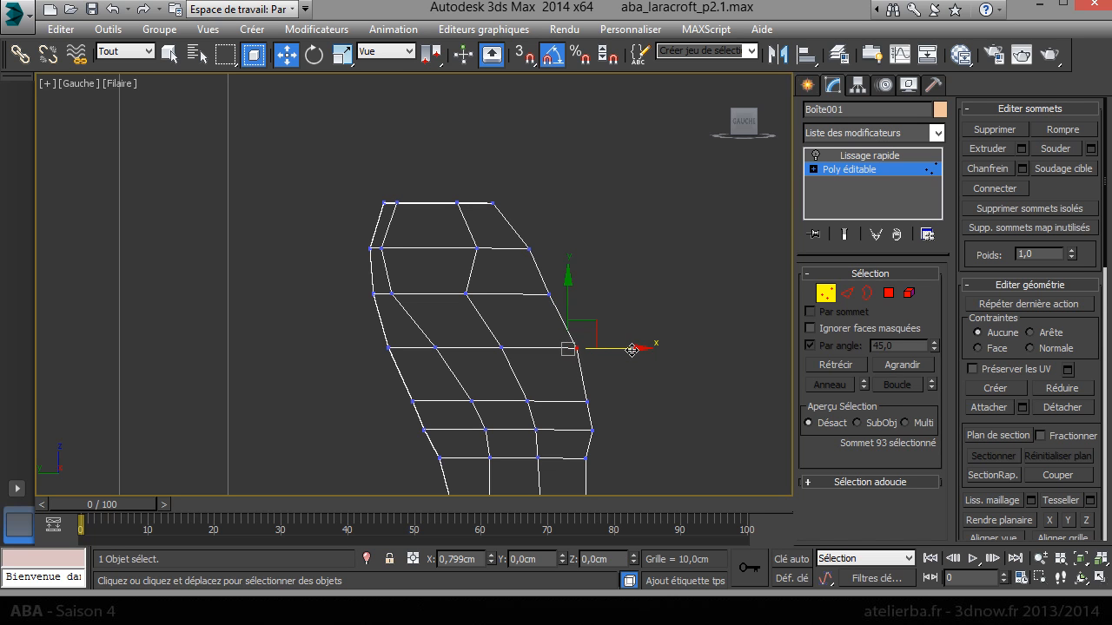
{"action": "left_click", "coordinate": [549, 296]}
{"action": "left_click_drag", "start_coordinate": [567, 295], "coordinate": [574, 296]}
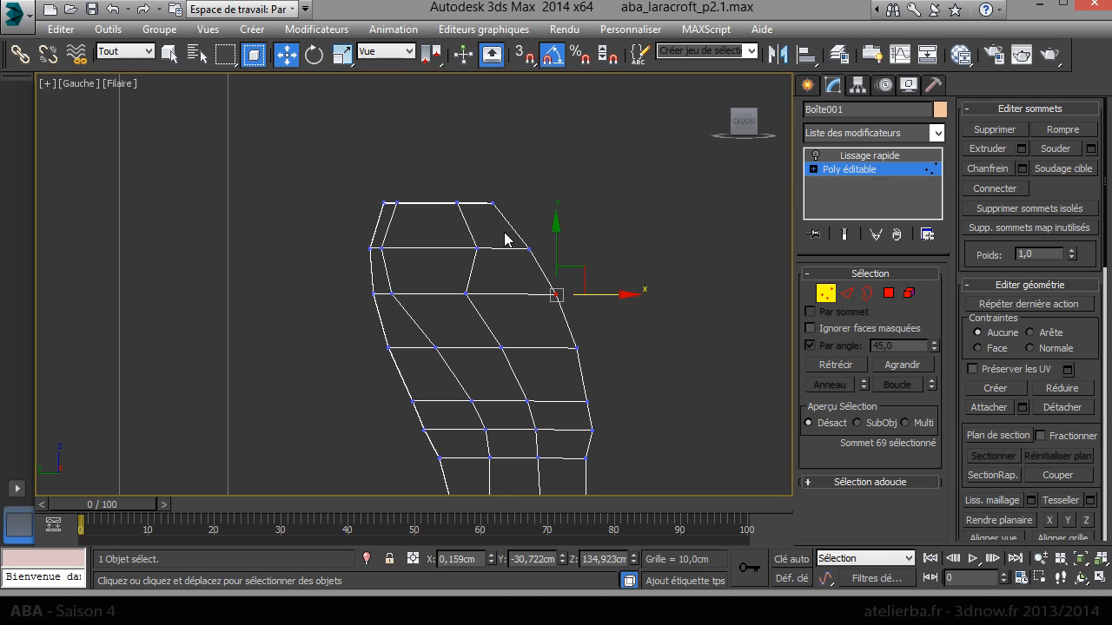
{"action": "left_click", "coordinate": [492, 203]}
{"action": "left_click_drag", "start_coordinate": [535, 203], "coordinate": [526, 206]}
- Display the whole body mesh in the perspective view with realistic shading
{"action": "scroll", "coordinate": [472, 229], "scroll_direction": "down", "scroll_amount": 4}
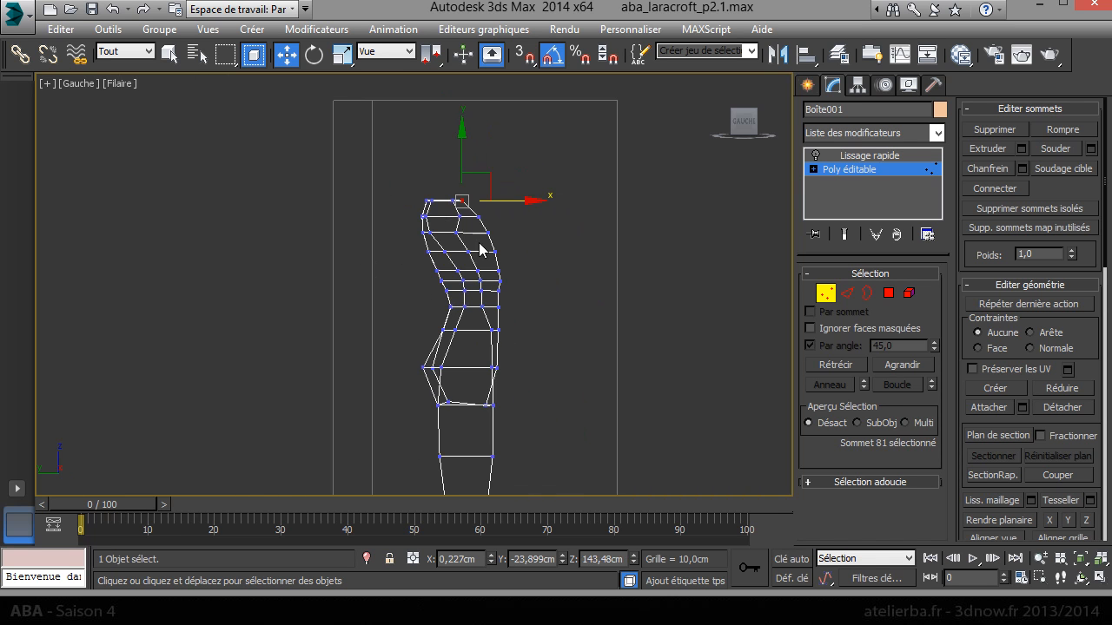
{"action": "middle_click_drag", "start_coordinate": [487, 320], "coordinate": [451, 209]}
{"action": "scroll", "coordinate": [459, 250], "scroll_direction": "down", "scroll_amount": 3}
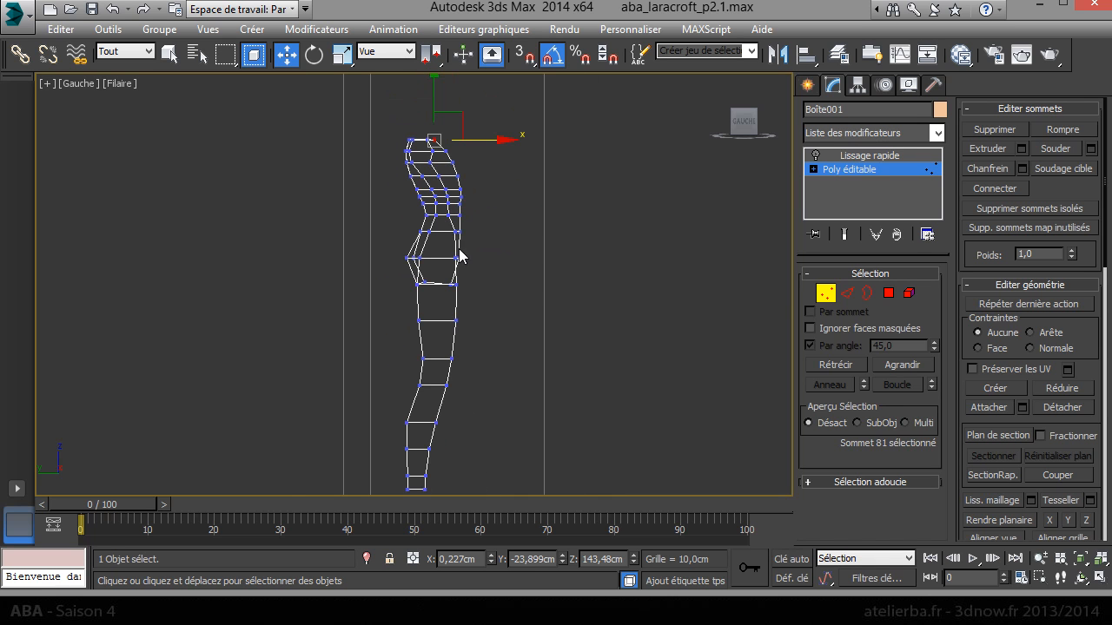
{"action": "key", "text": "p"}
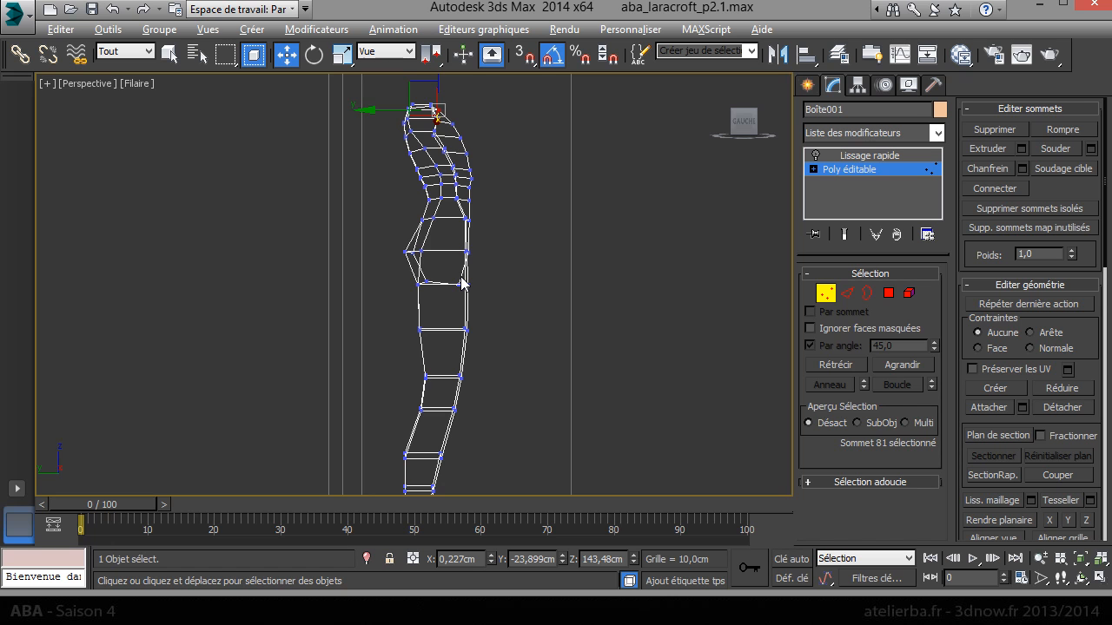
{"action": "key", "text": "F3"}
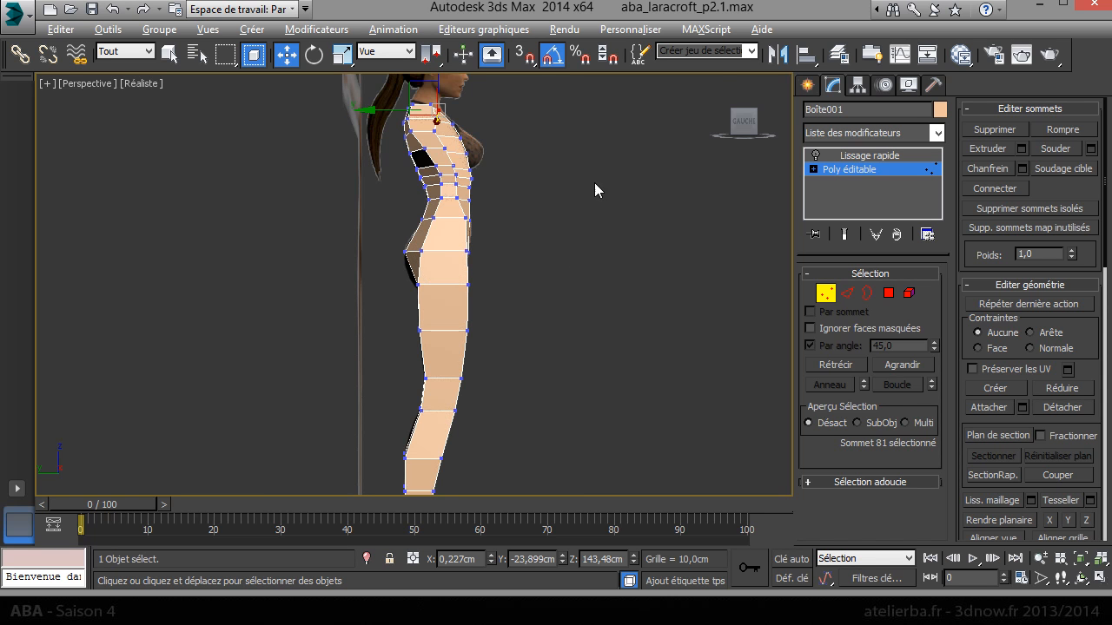
- Pull the front side vertices of the two chest rows forward, the upper to Y -29.929 cm and the lower to Y -30.678 cm
{"action": "left_click_drag", "start_coordinate": [749, 133], "coordinate": [702, 173]}
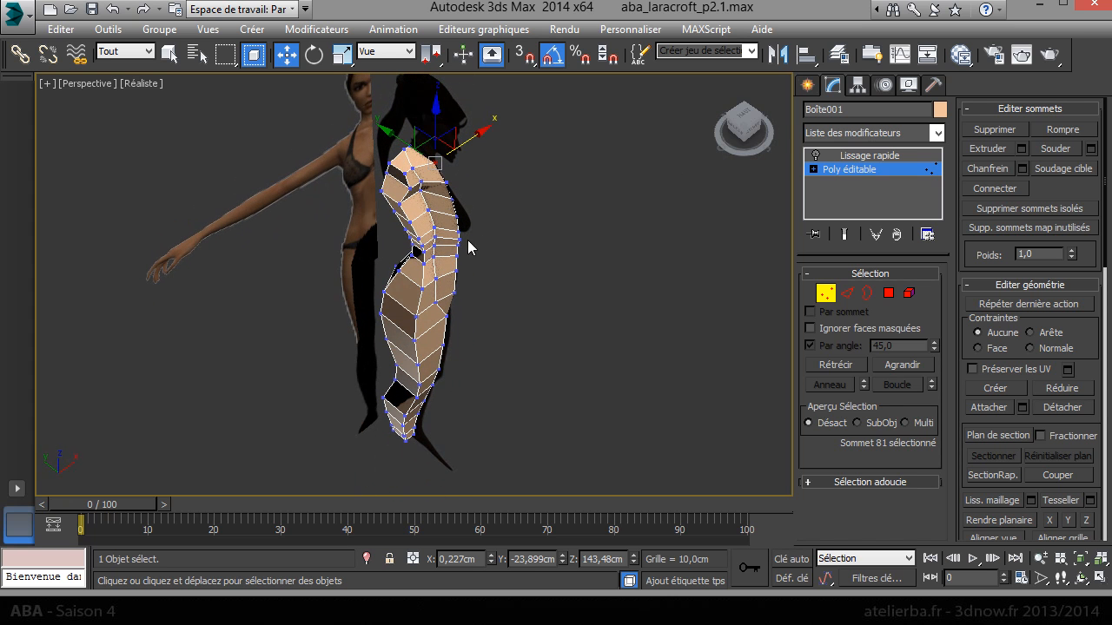
{"action": "scroll", "coordinate": [435, 186], "scroll_direction": "up", "scroll_amount": 5}
{"action": "left_click", "coordinate": [382, 184]}
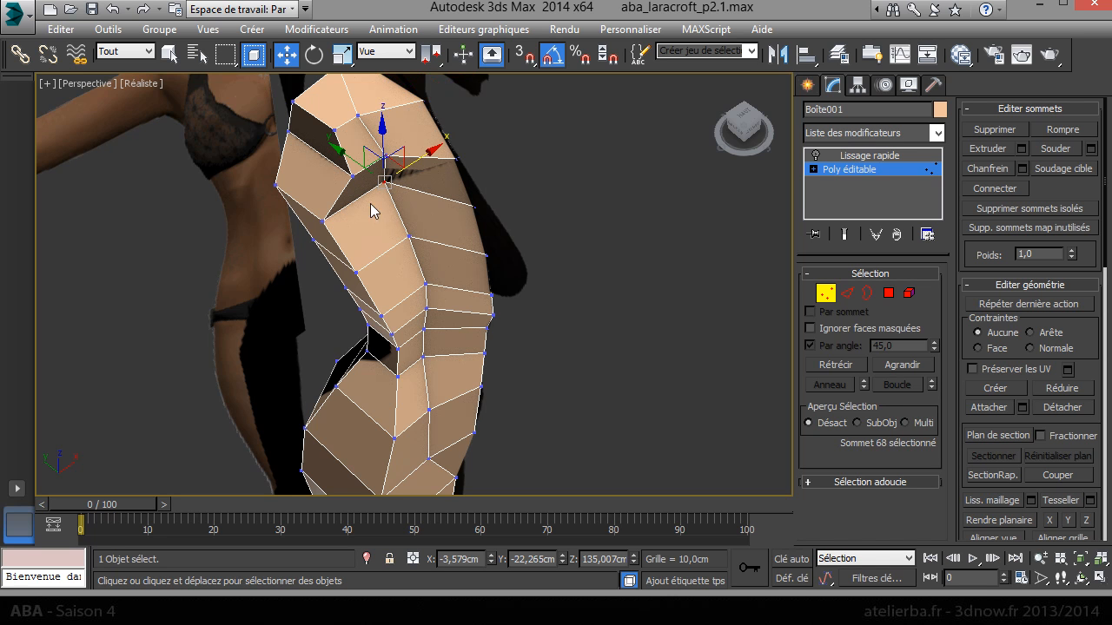
{"action": "left_click_drag", "start_coordinate": [353, 163], "coordinate": [409, 246]}
{"action": "left_click", "coordinate": [408, 236]}
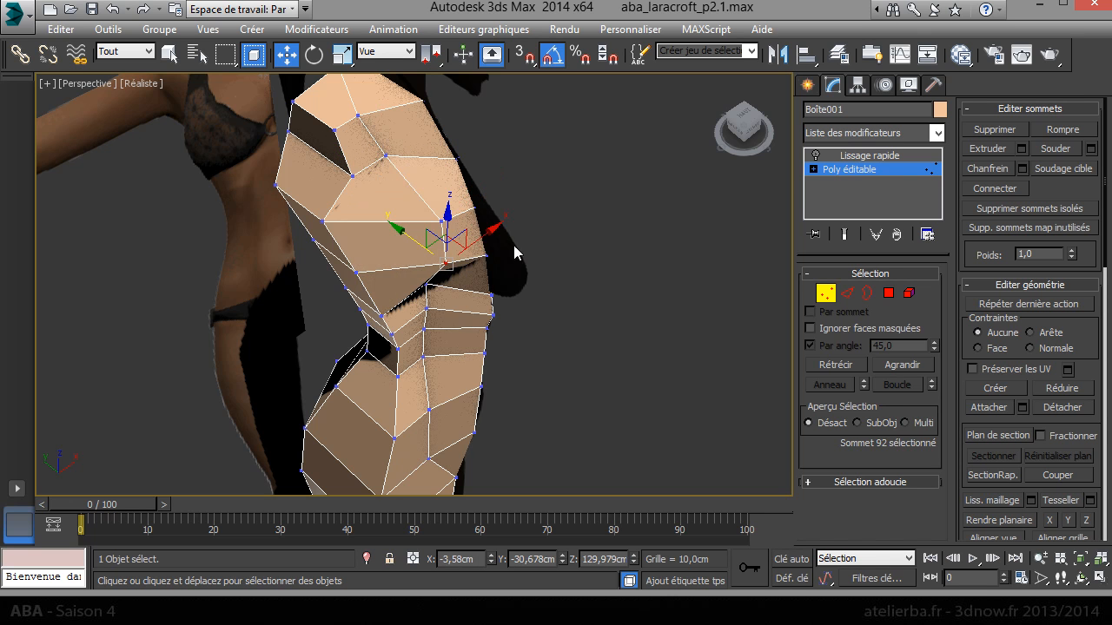
- Pull the front side vertices of the belly, waist and lower rib rows forward, the waist one by about 3.4 cm
{"action": "left_click", "coordinate": [740, 135]}
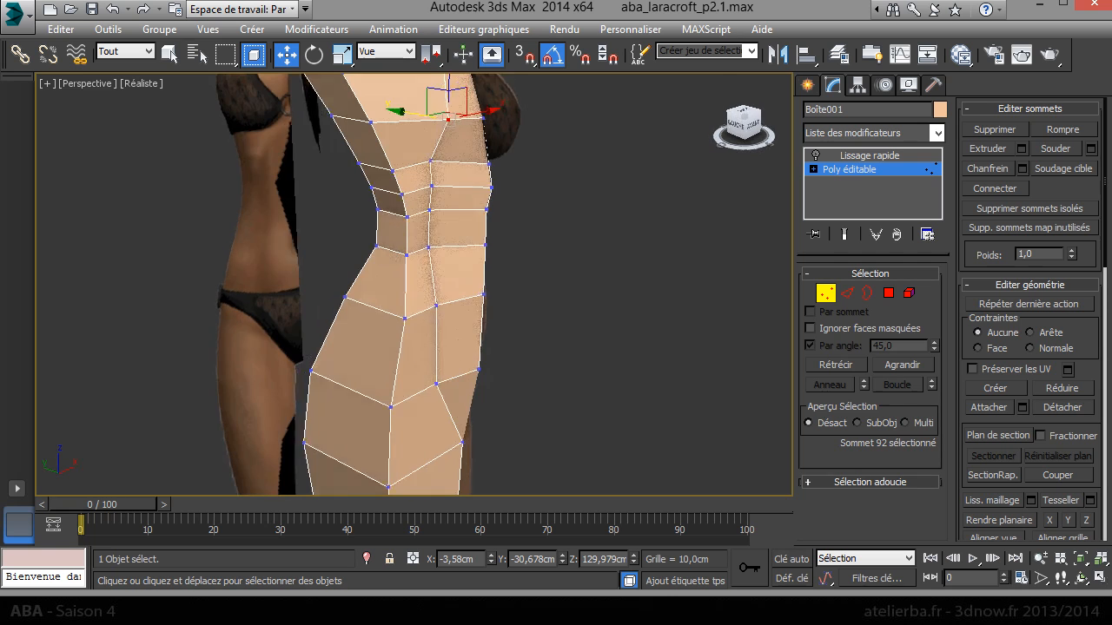
{"action": "left_click", "coordinate": [443, 301]}
{"action": "left_click_drag", "start_coordinate": [417, 291], "coordinate": [426, 295]}
{"action": "left_click", "coordinate": [436, 245]}
{"action": "left_click_drag", "start_coordinate": [402, 239], "coordinate": [424, 247]}
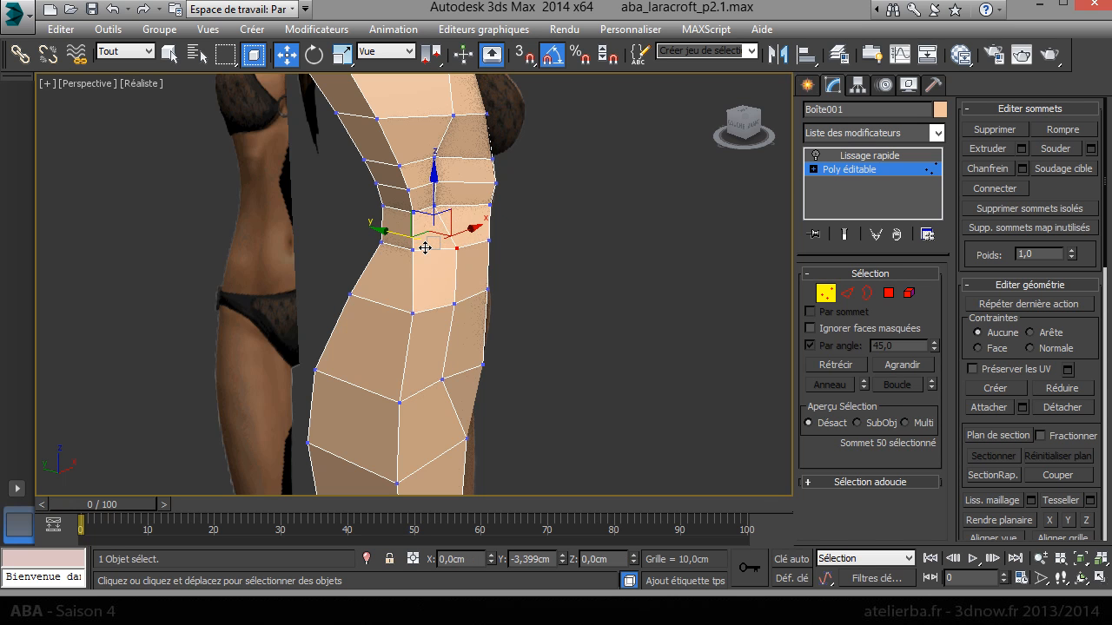
{"action": "left_click", "coordinate": [433, 208]}
{"action": "left_click_drag", "start_coordinate": [399, 201], "coordinate": [416, 208]}
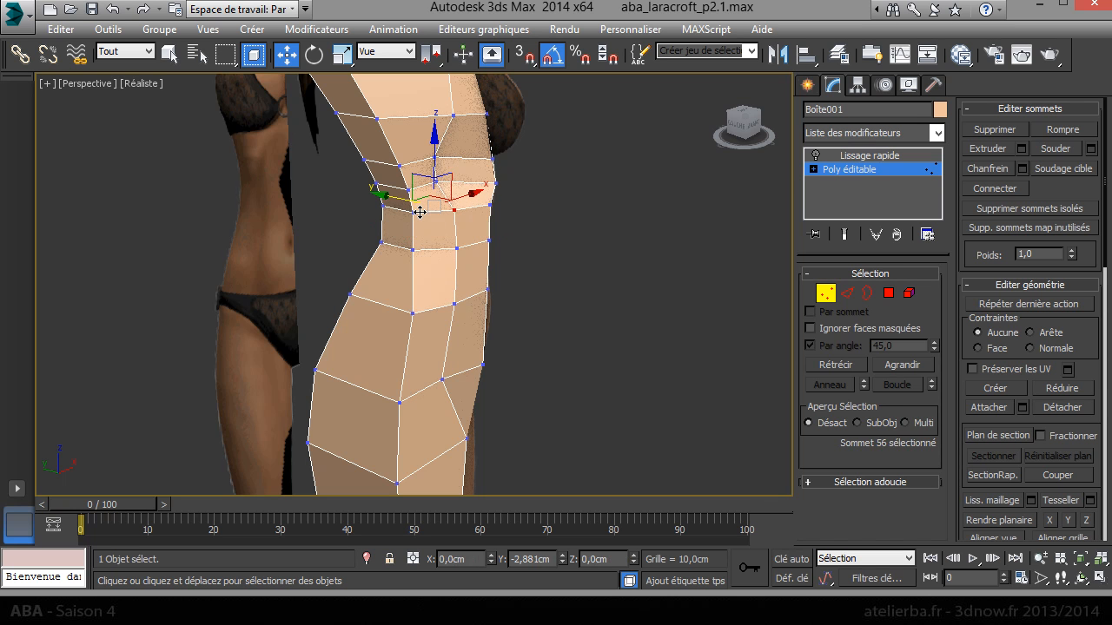
- Pull the front side vertices of the two rows under the bust forward to Y -31.302 cm and, above it, Y -31.145 cm
{"action": "left_click", "coordinate": [427, 161]}
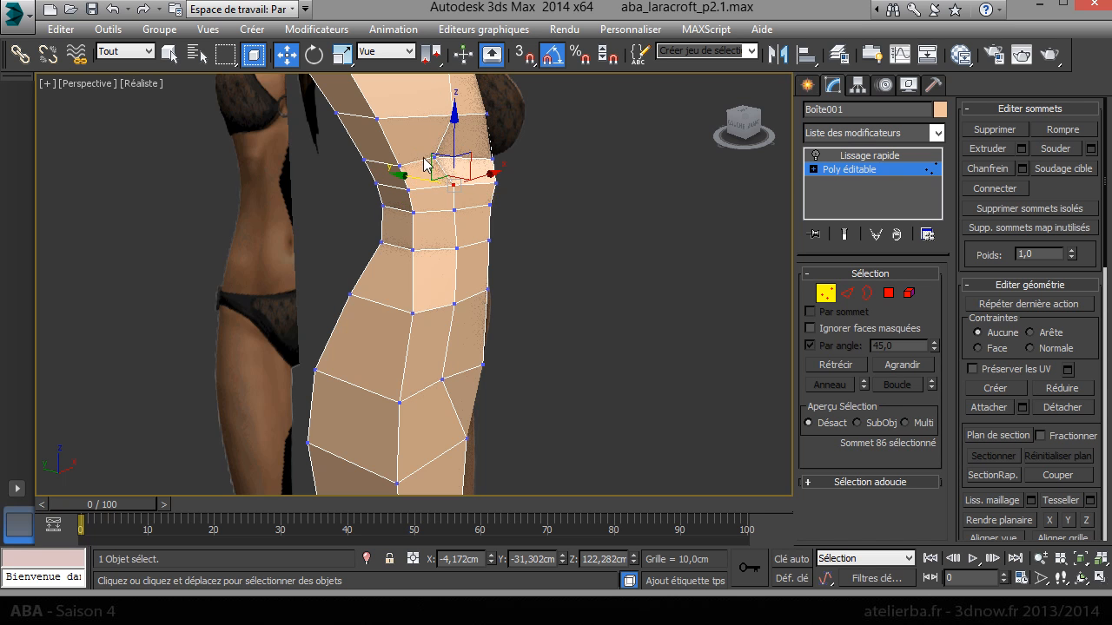
{"action": "left_click", "coordinate": [434, 158]}
{"action": "left_click_drag", "start_coordinate": [390, 152], "coordinate": [426, 174]}
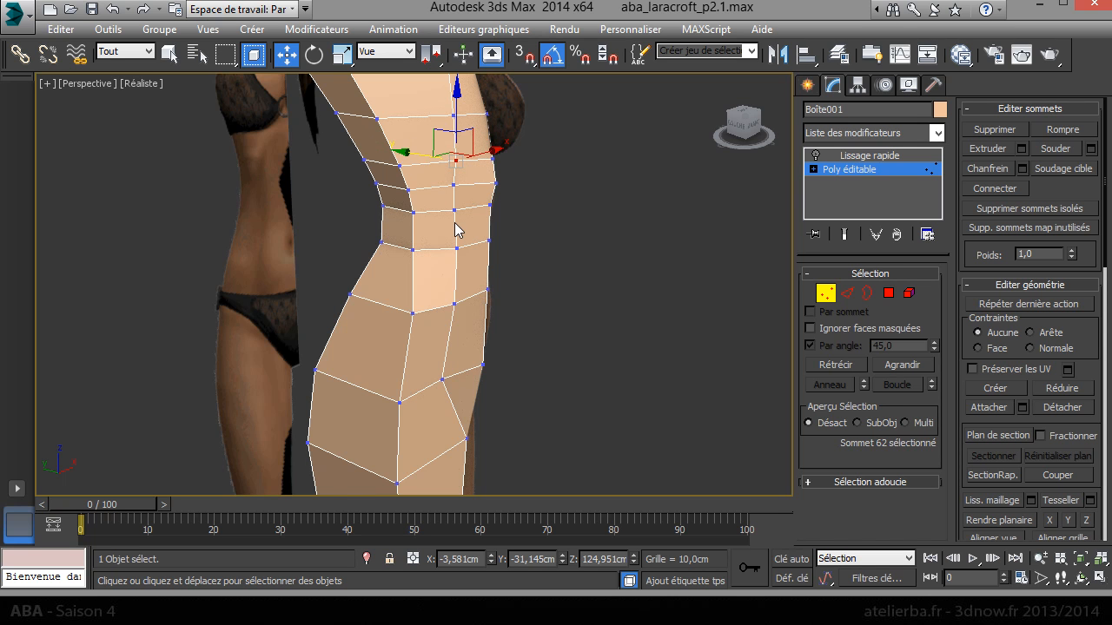
- Show the left view in shaded mode with the mesh see-through over the side reference at the chest
{"action": "key", "text": "l"}
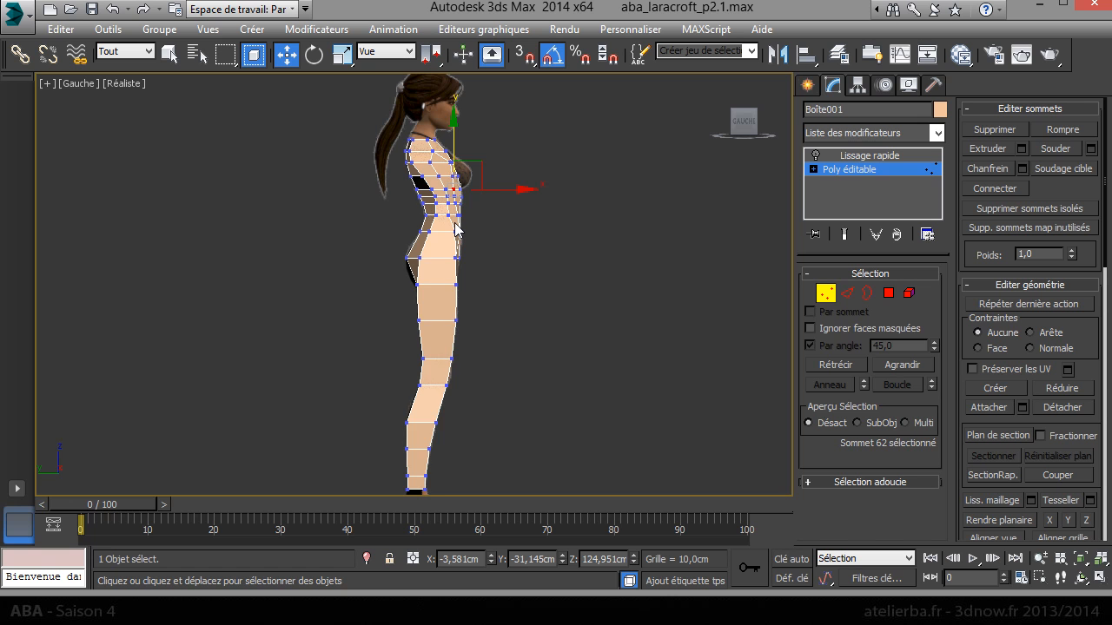
{"action": "key", "text": "alt+x"}
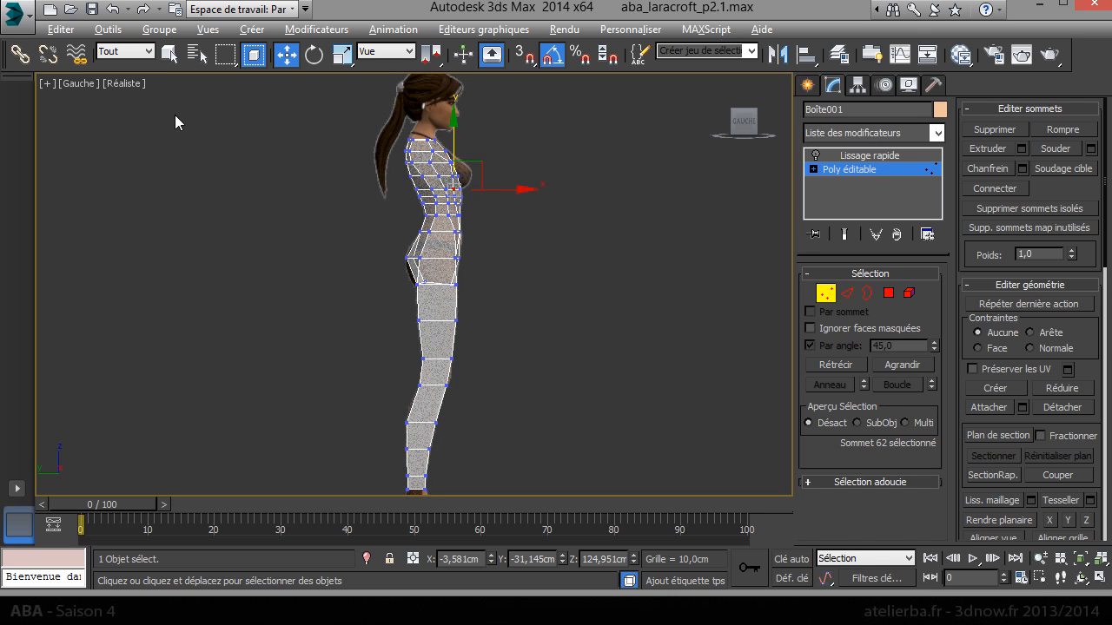
{"action": "left_click", "coordinate": [130, 91]}
{"action": "left_click", "coordinate": [129, 83]}
{"action": "left_click", "coordinate": [176, 120]}
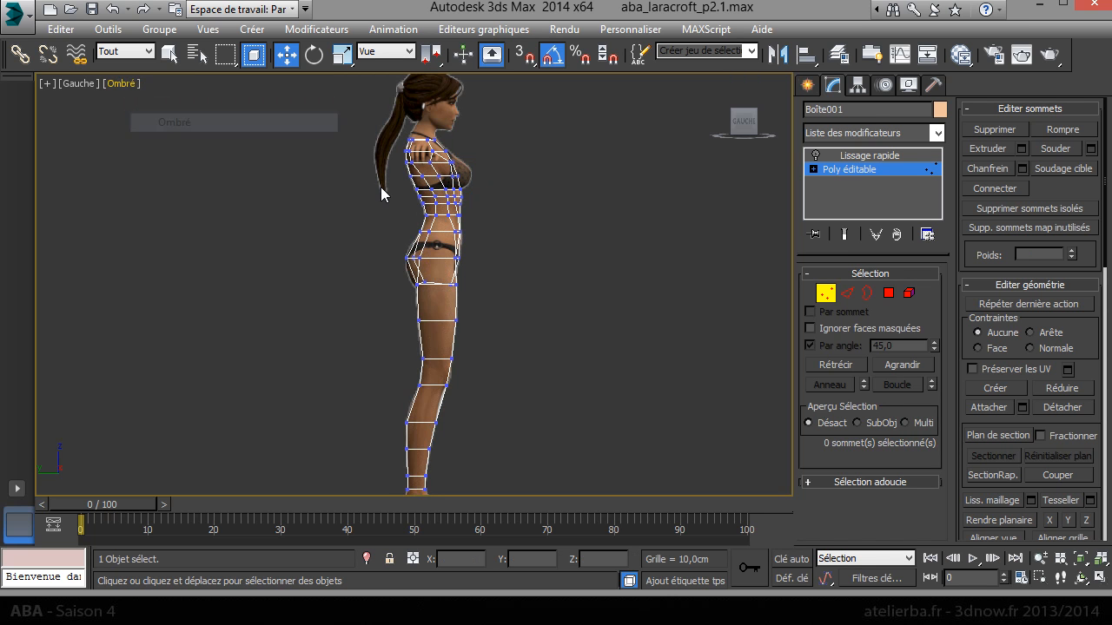
{"action": "scroll", "coordinate": [461, 182], "scroll_direction": "up", "scroll_amount": 5}
{"action": "middle_click_drag", "start_coordinate": [483, 210], "coordinate": [483, 373]}
- Align the front side vertices of the two rib rows below the underbust row at Y -31.549 cm and, lower, Y -31.732 cm
{"action": "left_click", "coordinate": [443, 211]}
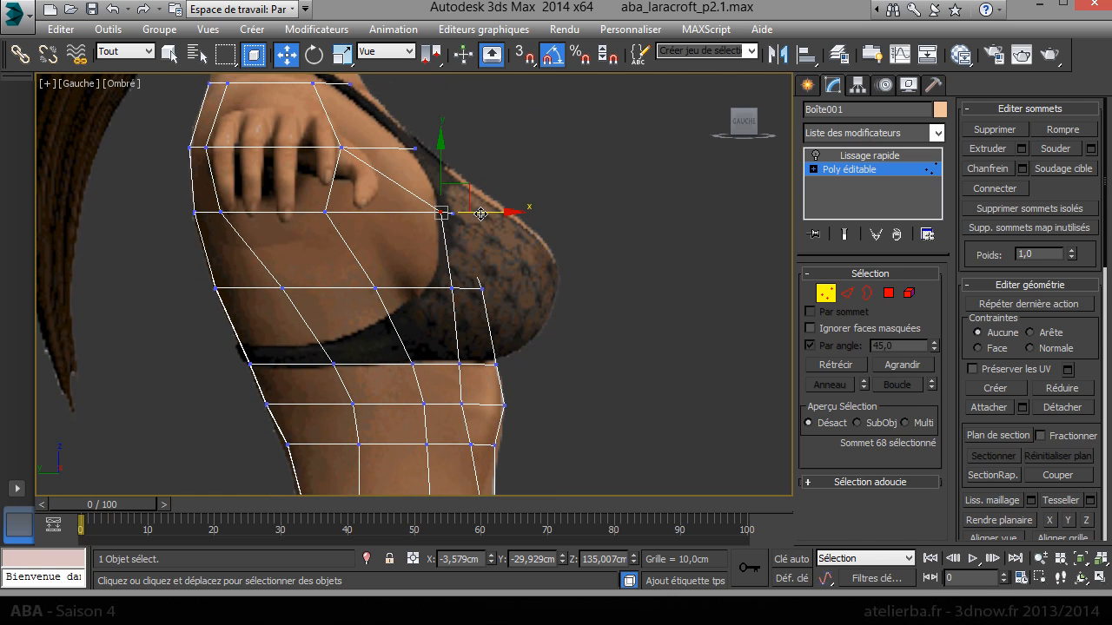
{"action": "middle_click_drag", "start_coordinate": [424, 123], "coordinate": [413, 98]}
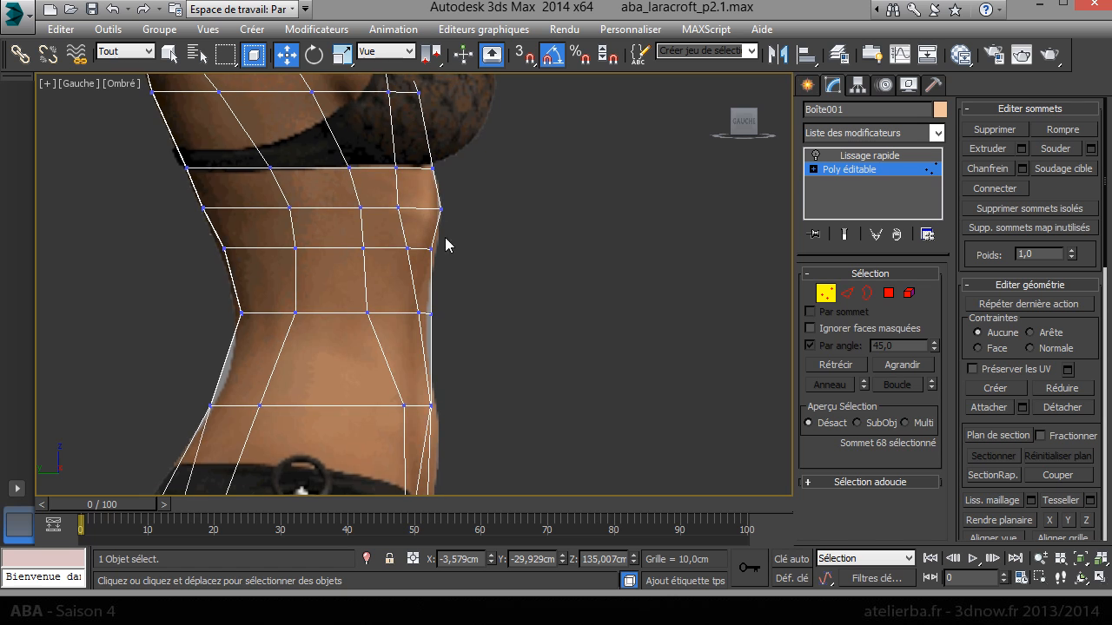
{"action": "scroll", "coordinate": [444, 291], "scroll_direction": "down", "scroll_amount": 2}
{"action": "left_click", "coordinate": [429, 259]}
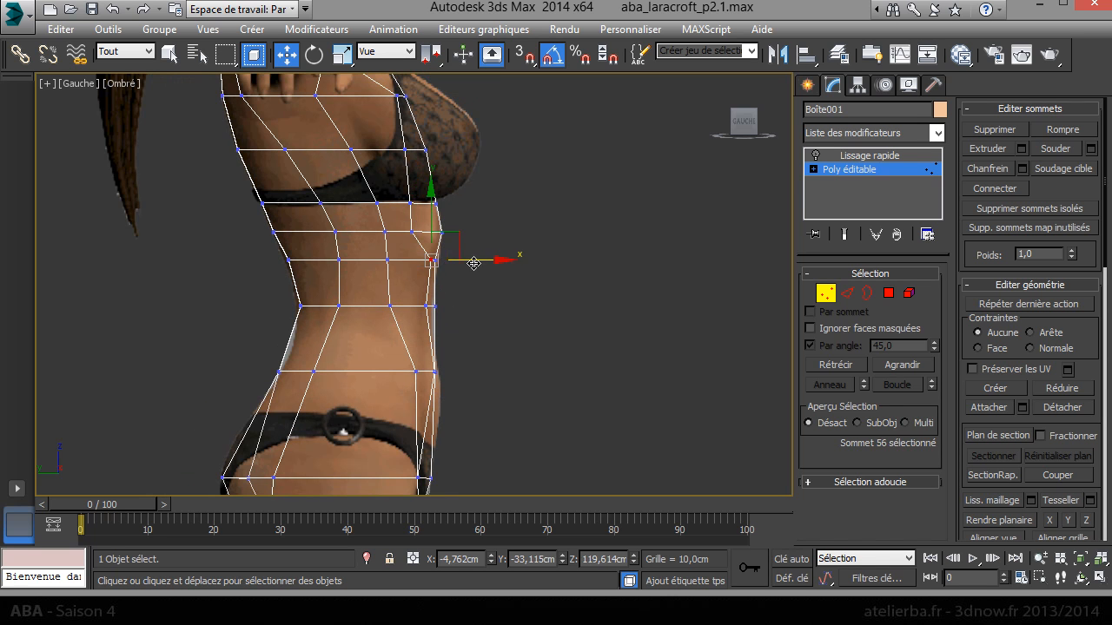
{"action": "left_click", "coordinate": [412, 232]}
{"action": "left_click_drag", "start_coordinate": [470, 236], "coordinate": [447, 237]}
{"action": "left_click", "coordinate": [429, 259]}
{"action": "left_click", "coordinate": [422, 233]}
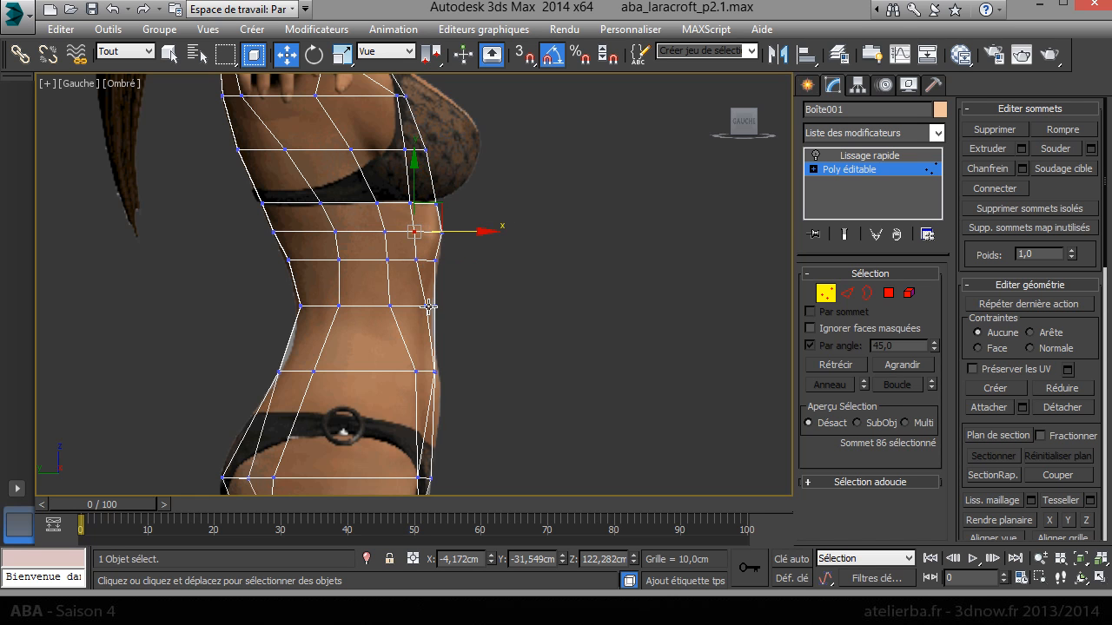
- Move the belly row's front side vertex back to Y -32.804 cm and the two chest ones to Y -29.705 and -27.084 cm
{"action": "left_click", "coordinate": [433, 371]}
{"action": "left_click_drag", "start_coordinate": [473, 373], "coordinate": [465, 374]}
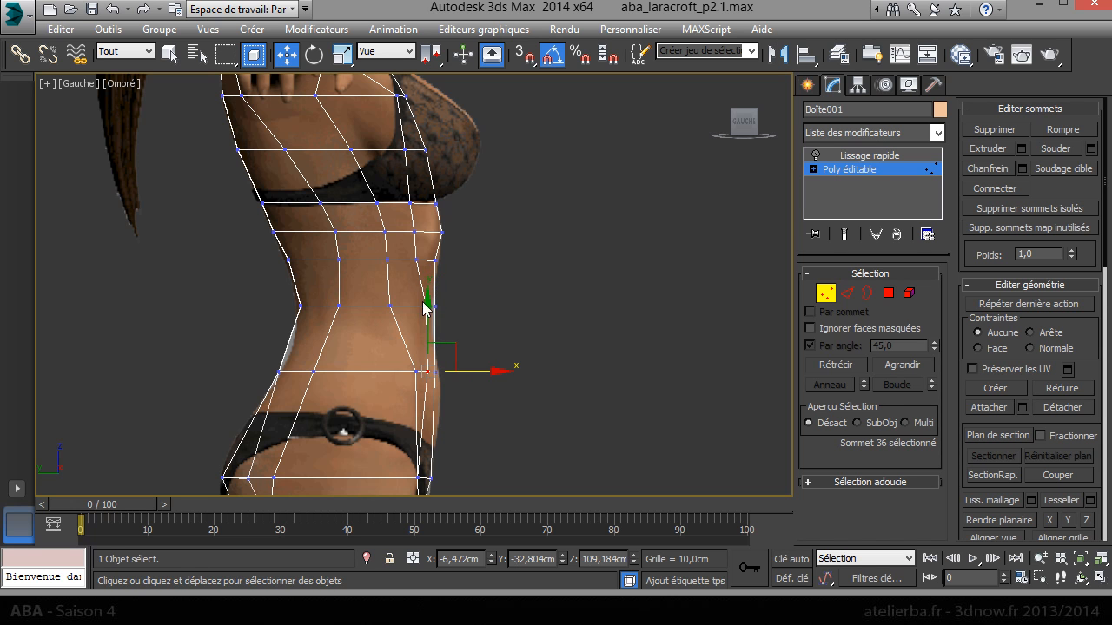
{"action": "left_click", "coordinate": [413, 232]}
{"action": "left_click", "coordinate": [406, 150]}
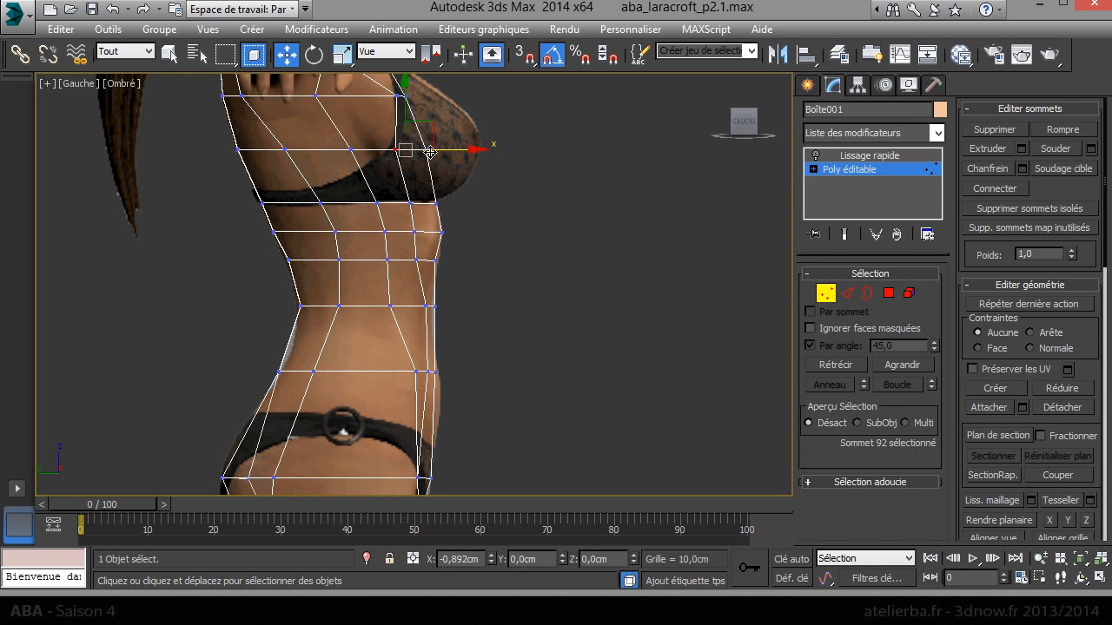
{"action": "left_click", "coordinate": [398, 95]}
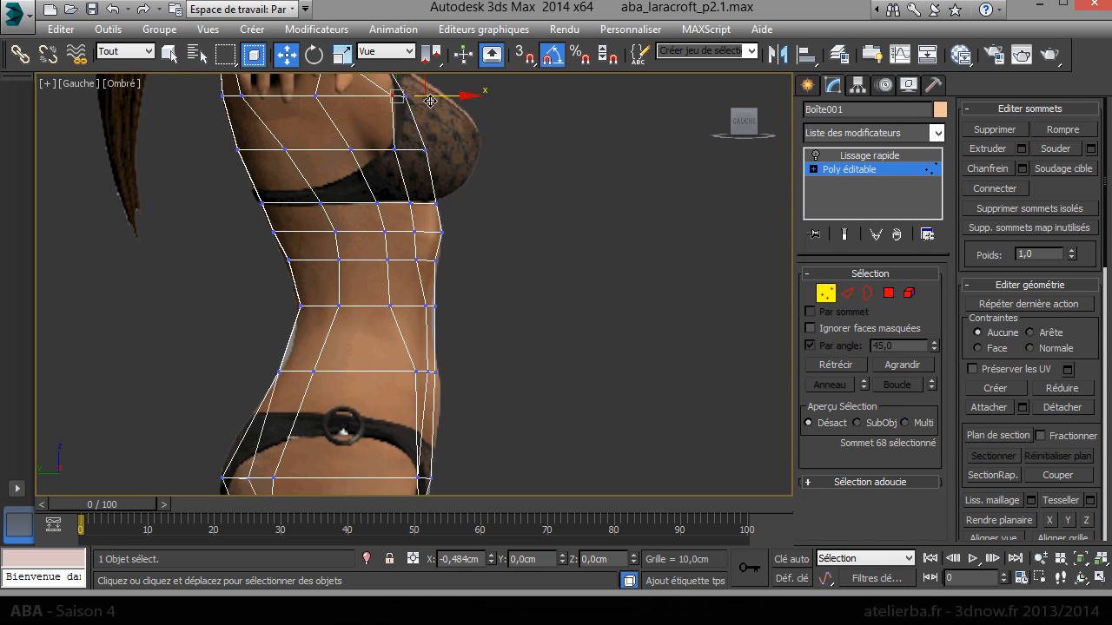
- Display the mesh opaque and shaded in perspective and pull the upper chest row's front side vertex forward to Y -30.589 cm
{"action": "scroll", "coordinate": [418, 148], "scroll_direction": "down", "scroll_amount": 2}
{"action": "middle_click_drag", "start_coordinate": [461, 153], "coordinate": [448, 246]}
{"action": "key", "text": "p"}
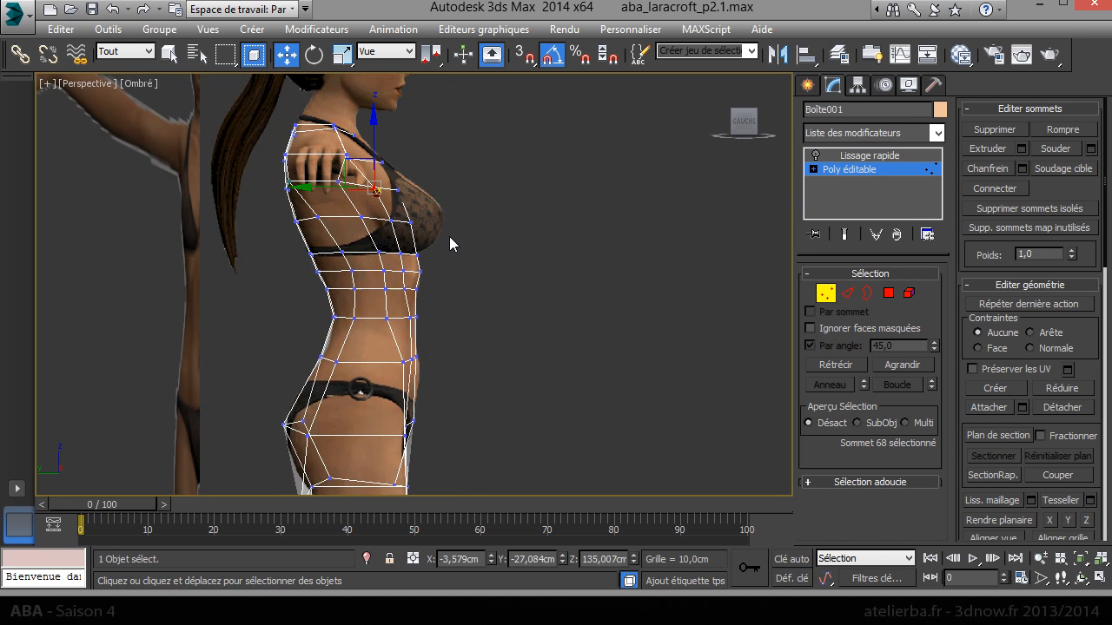
{"action": "middle_click_drag", "start_coordinate": [461, 228], "coordinate": [355, 254], "text": "alt"}
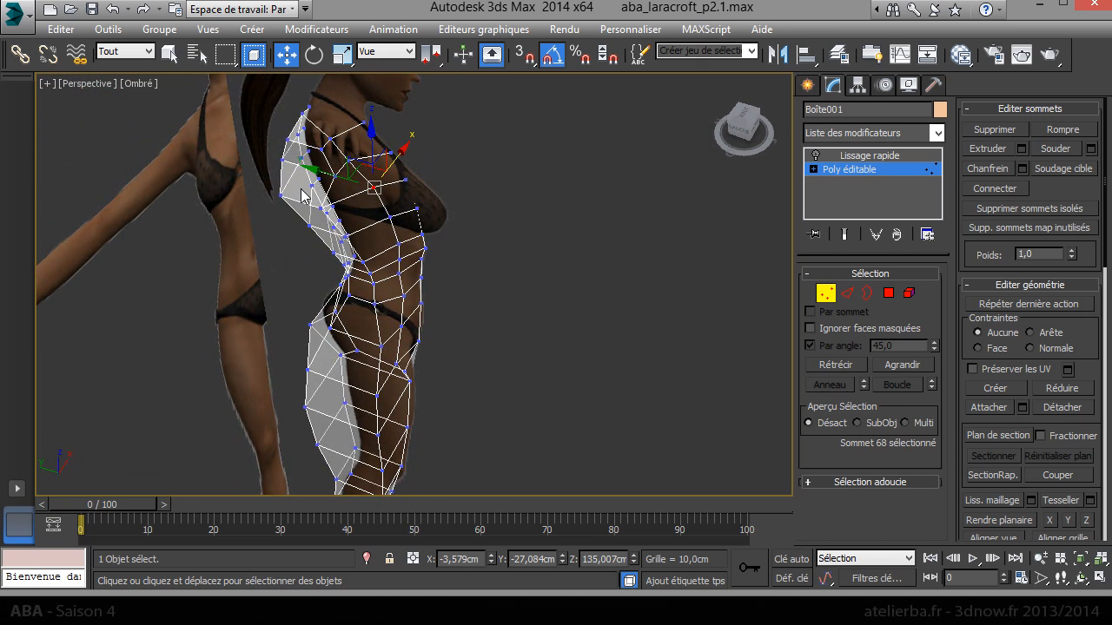
{"action": "key", "text": "F3"}
{"action": "key", "text": "F3"}
{"action": "key", "text": "alt+x"}
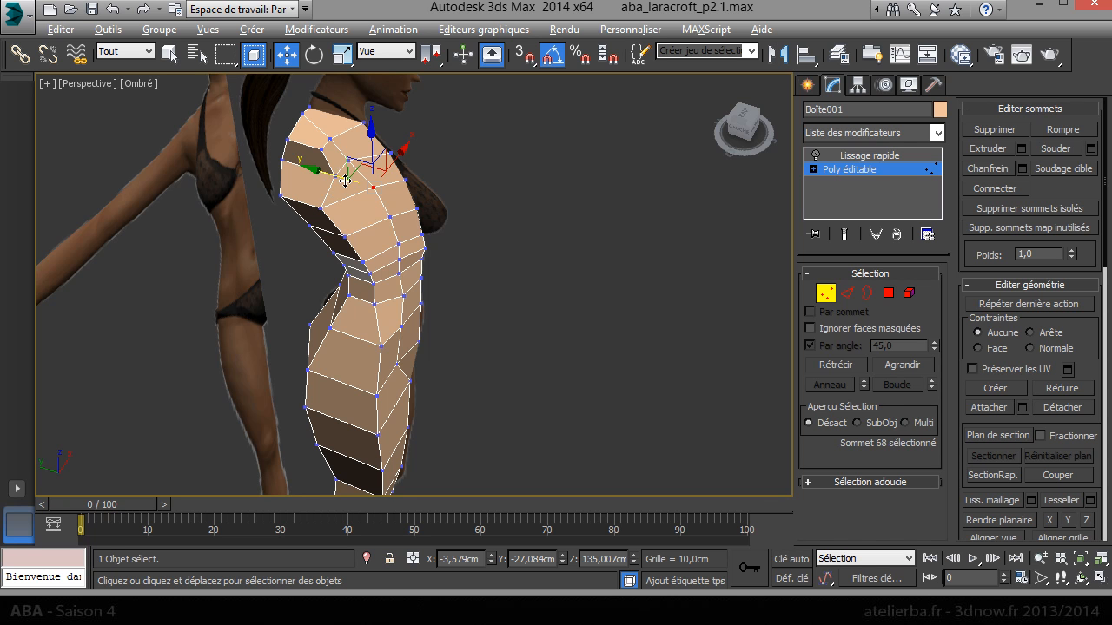
{"action": "left_click_drag", "start_coordinate": [337, 178], "coordinate": [388, 217]}
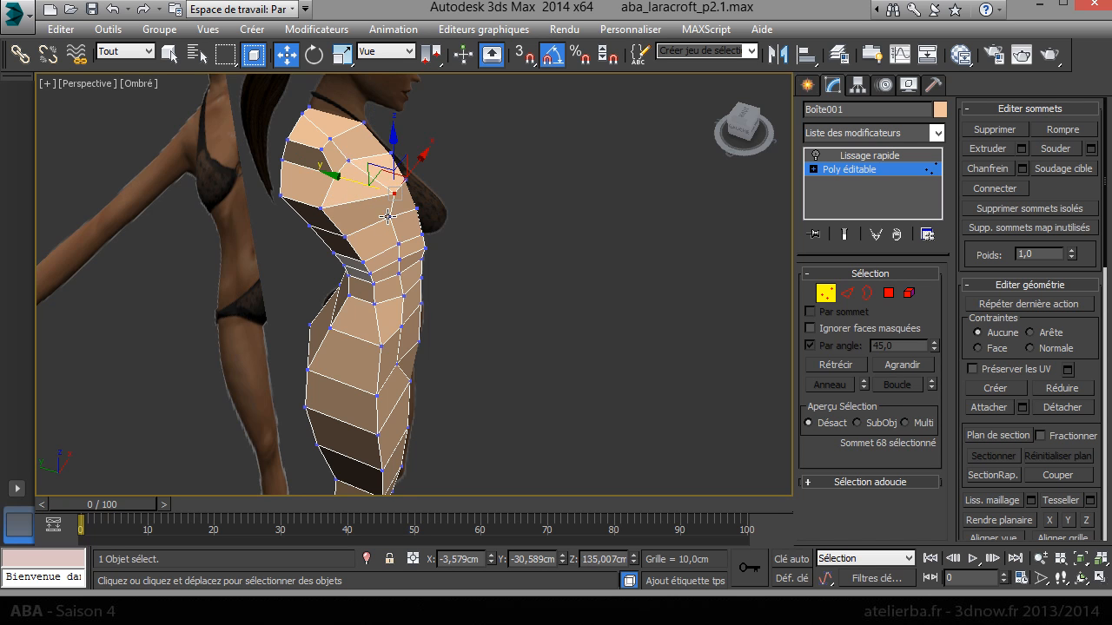
{"action": "left_click", "coordinate": [392, 218]}
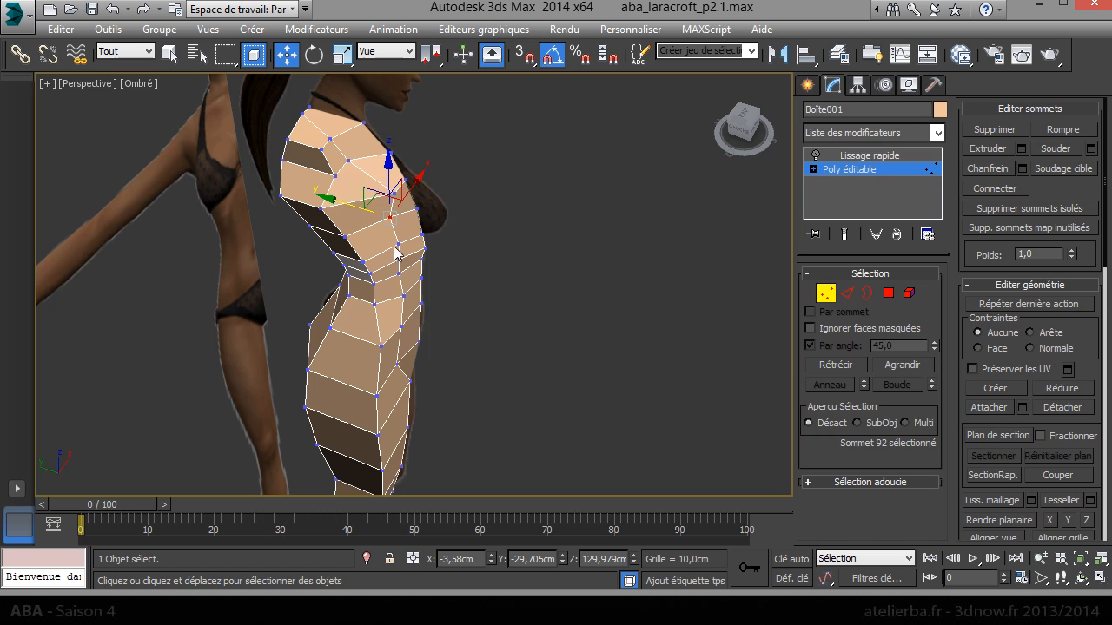
- In the left wireframe view, bring the chest and underbust front side vertices close to the front outline, the underbust one at Y -33.276 cm
{"action": "key", "text": "f"}
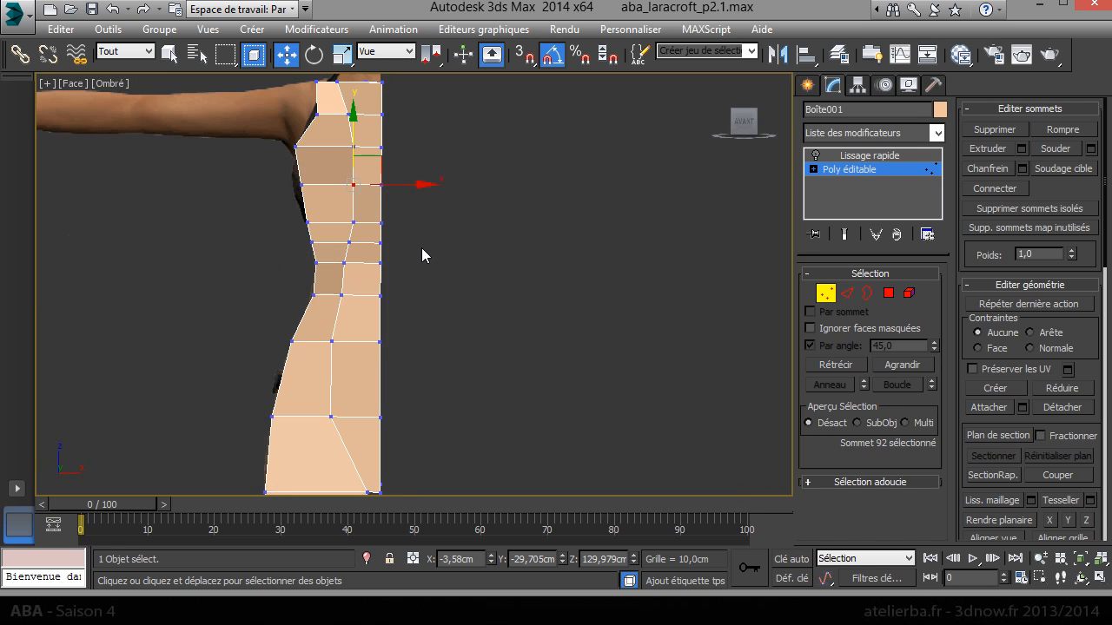
{"action": "key", "text": "l"}
{"action": "key", "text": "F3"}
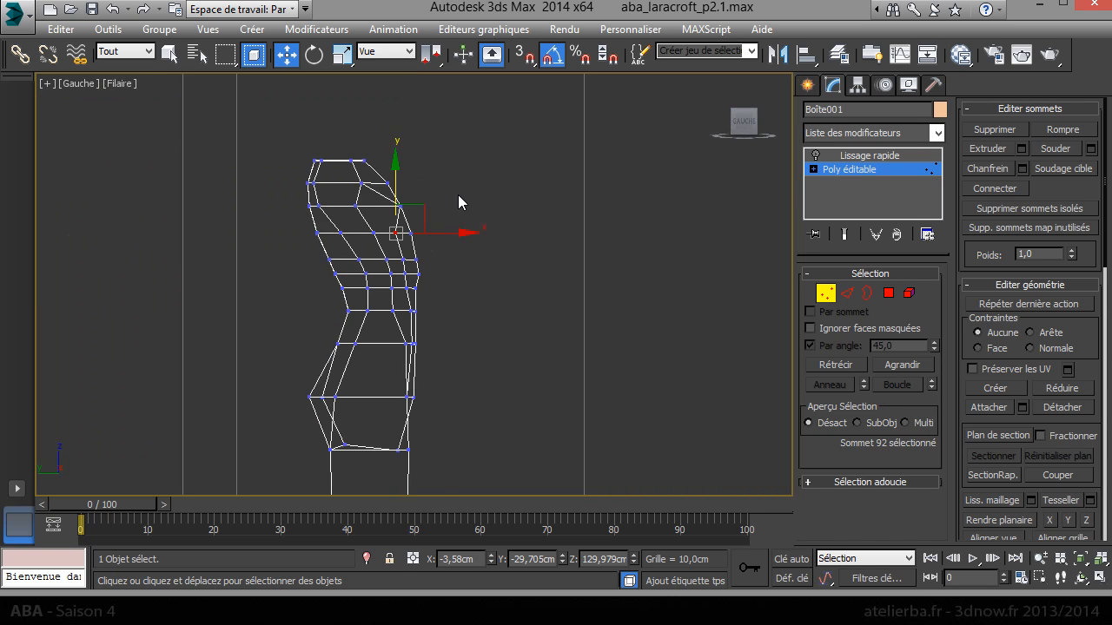
{"action": "scroll", "coordinate": [439, 238], "scroll_direction": "up", "scroll_amount": 4}
{"action": "left_click_drag", "start_coordinate": [440, 227], "coordinate": [479, 233]}
{"action": "left_click", "coordinate": [407, 305]}
{"action": "left_click_drag", "start_coordinate": [455, 308], "coordinate": [485, 318]}
{"action": "left_click_drag", "start_coordinate": [416, 344], "coordinate": [486, 371]}
{"action": "left_click", "coordinate": [415, 386]}
{"action": "middle_click_drag", "start_coordinate": [388, 248], "coordinate": [389, 352]}
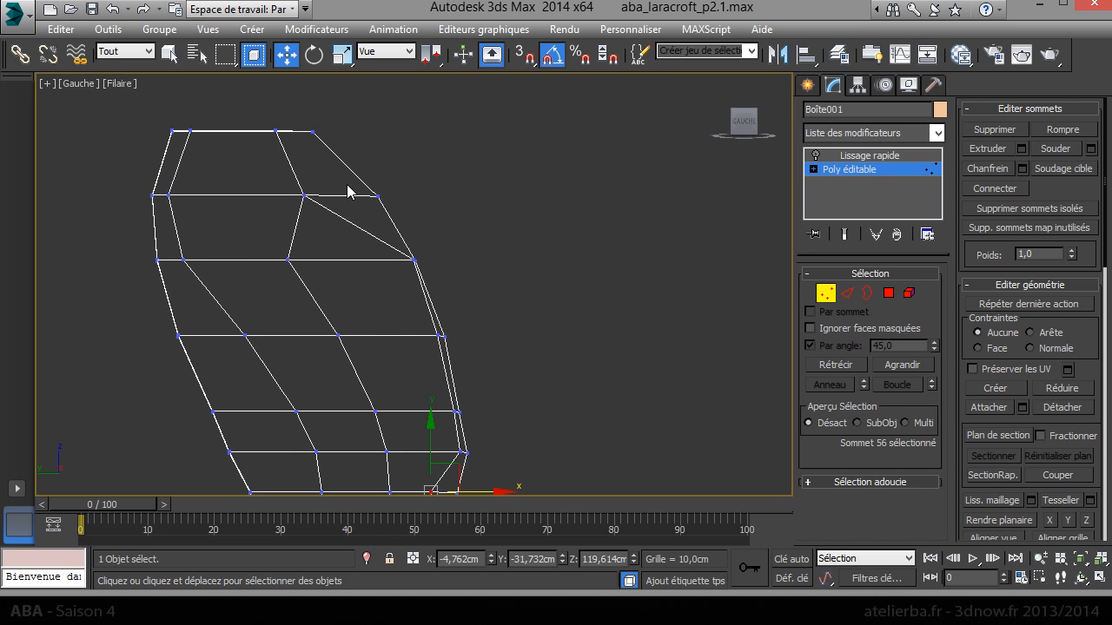
- In the perspective view, move the front side vertices of the top two shoulder rows forward together to Y -25.434 cm
{"action": "key", "text": "p"}
{"action": "middle_click_drag", "start_coordinate": [347, 189], "coordinate": [228, 215], "text": "alt"}
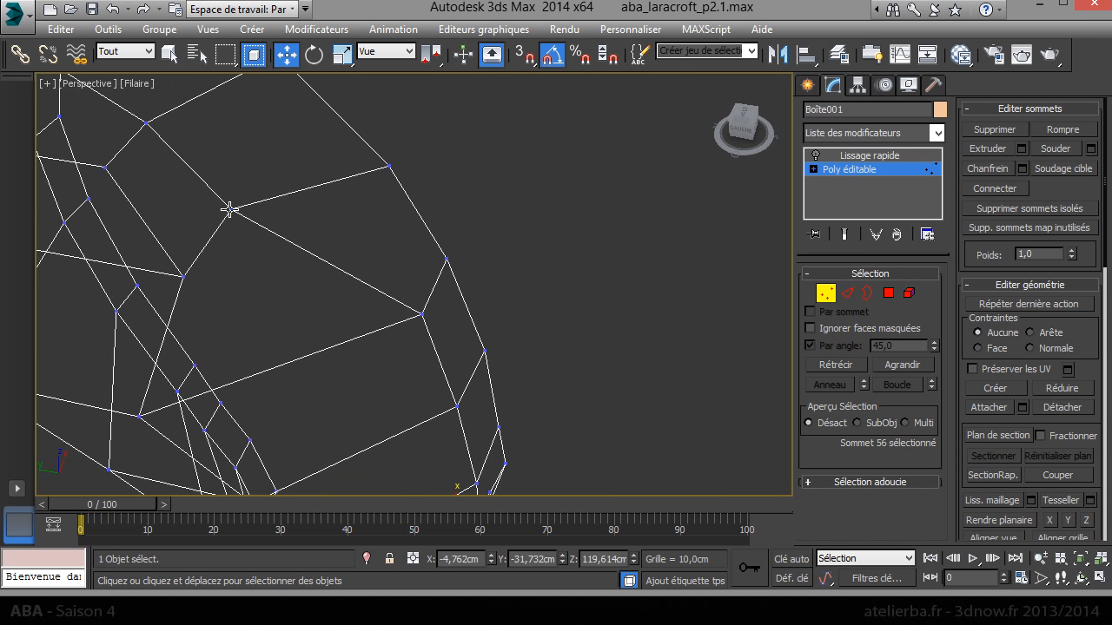
{"action": "left_click", "coordinate": [146, 123], "text": "ctrl"}
{"action": "left_click_drag", "start_coordinate": [138, 157], "coordinate": [219, 194]}
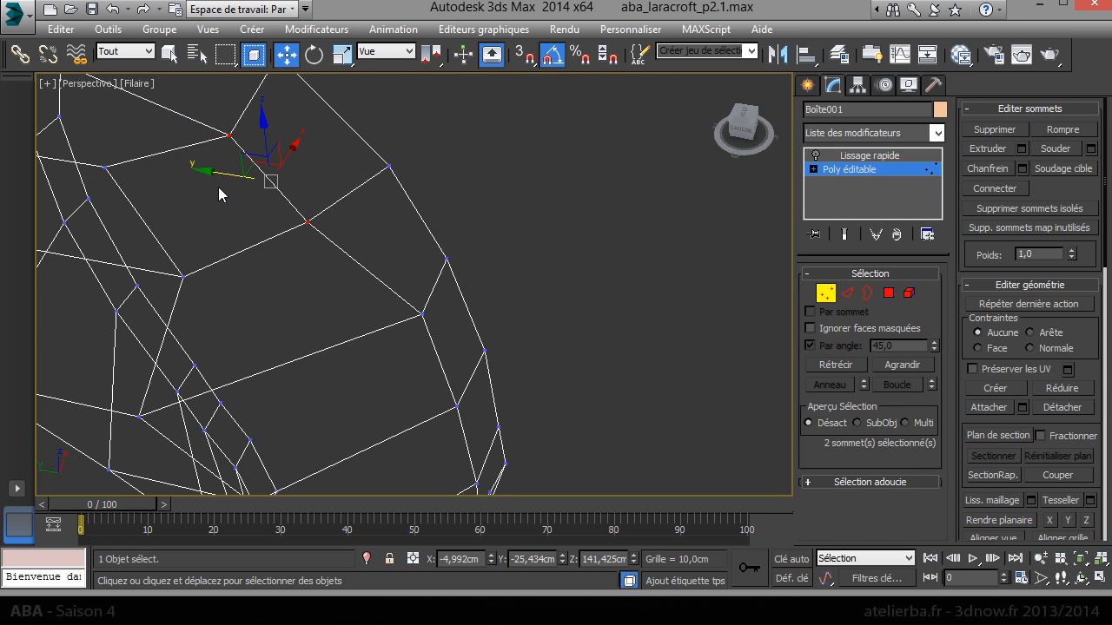
- Display the mesh shaded and shift the top row's front middle vertex to X -4.284 cm
{"action": "key", "text": "F3"}
{"action": "scroll", "coordinate": [270, 201], "scroll_direction": "down", "scroll_amount": 3}
{"action": "mouse_move", "coordinate": [280, 216]}
{"action": "middle_mouse_down", "text": "alt"}
{"action": "mouse_move", "coordinate": [138, 154]}
{"action": "mouse_move", "coordinate": [196, 149]}
{"action": "mouse_move", "coordinate": [166, 146]}
{"action": "mouse_move", "coordinate": [123, 163]}
{"action": "mouse_move", "coordinate": [183, 180]}
{"action": "mouse_move", "coordinate": [305, 245]}
{"action": "mouse_move", "coordinate": [275, 223]}
{"action": "mouse_move", "coordinate": [269, 239]}
{"action": "mouse_move", "coordinate": [248, 223]}
{"action": "middle_mouse_up", "text": "alt"}
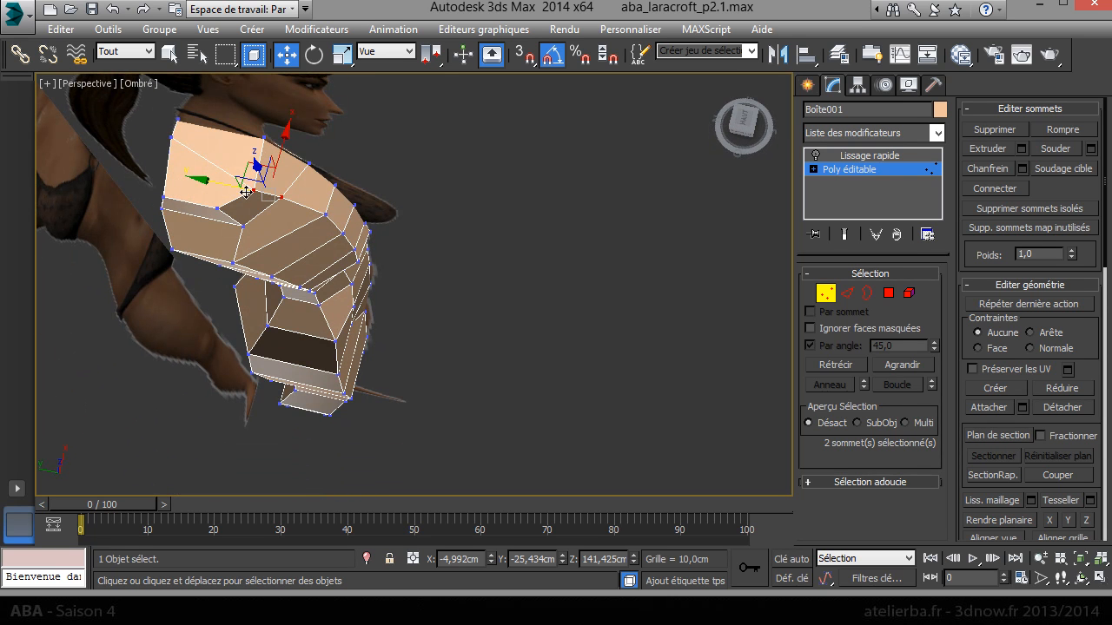
{"action": "left_click", "coordinate": [252, 190]}
{"action": "left_click_drag", "start_coordinate": [234, 165], "coordinate": [227, 146]}
{"action": "middle_click_drag", "start_coordinate": [228, 145], "coordinate": [156, 74], "text": "alt"}
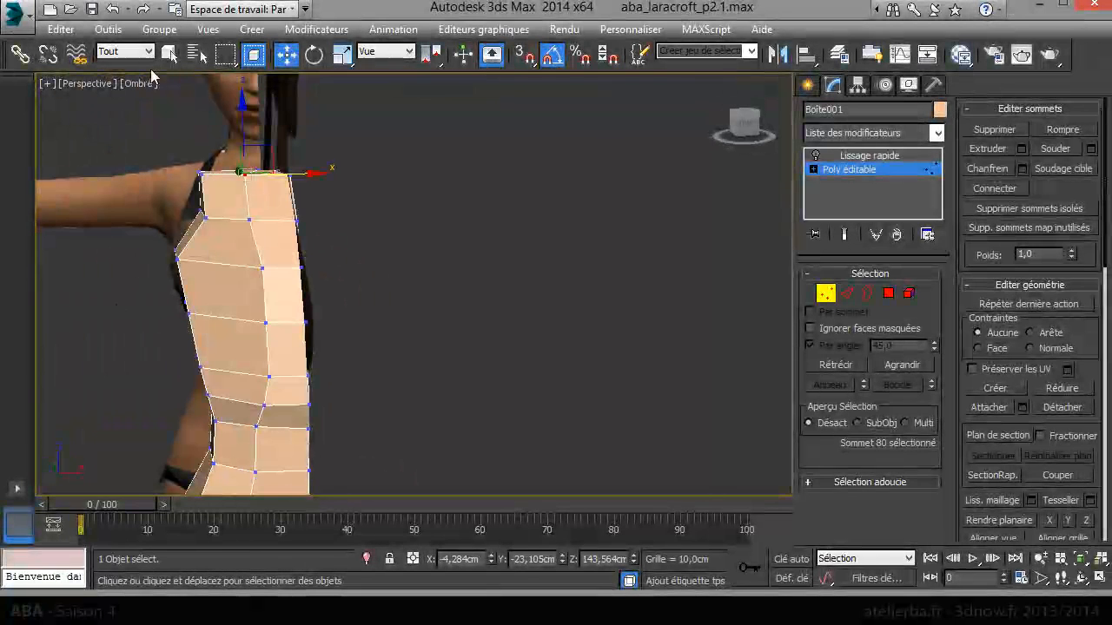
- Select the underbust row's front side vertex and show the shaded mesh see-through in the front view over the reference
{"action": "left_click", "coordinate": [265, 377]}
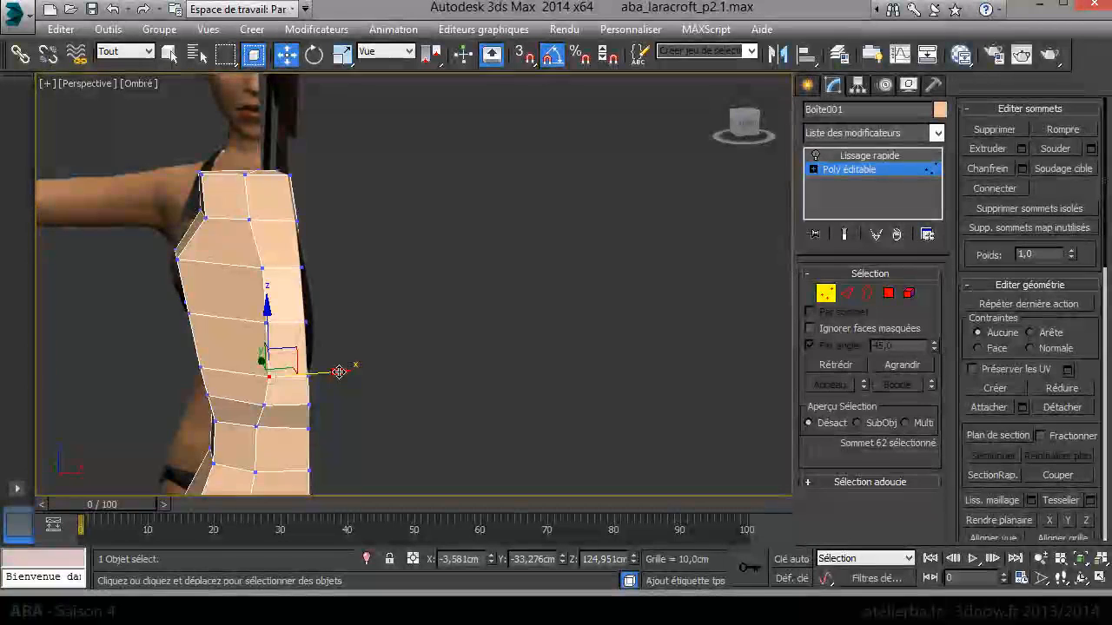
{"action": "key", "text": "f"}
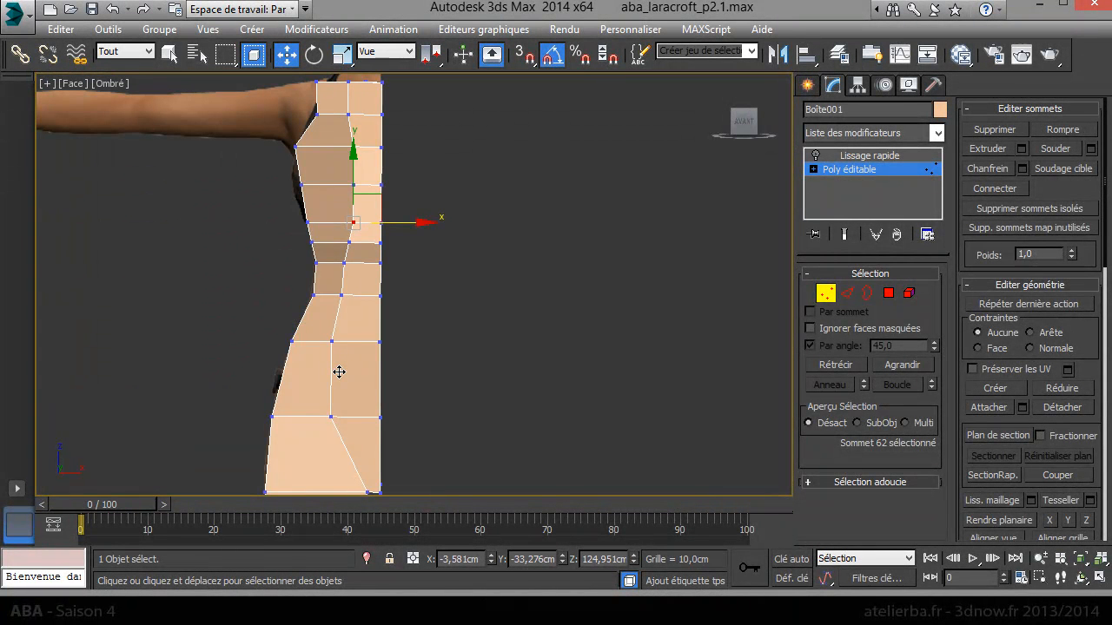
{"action": "key", "text": "F3"}
{"action": "key", "text": "F8"}
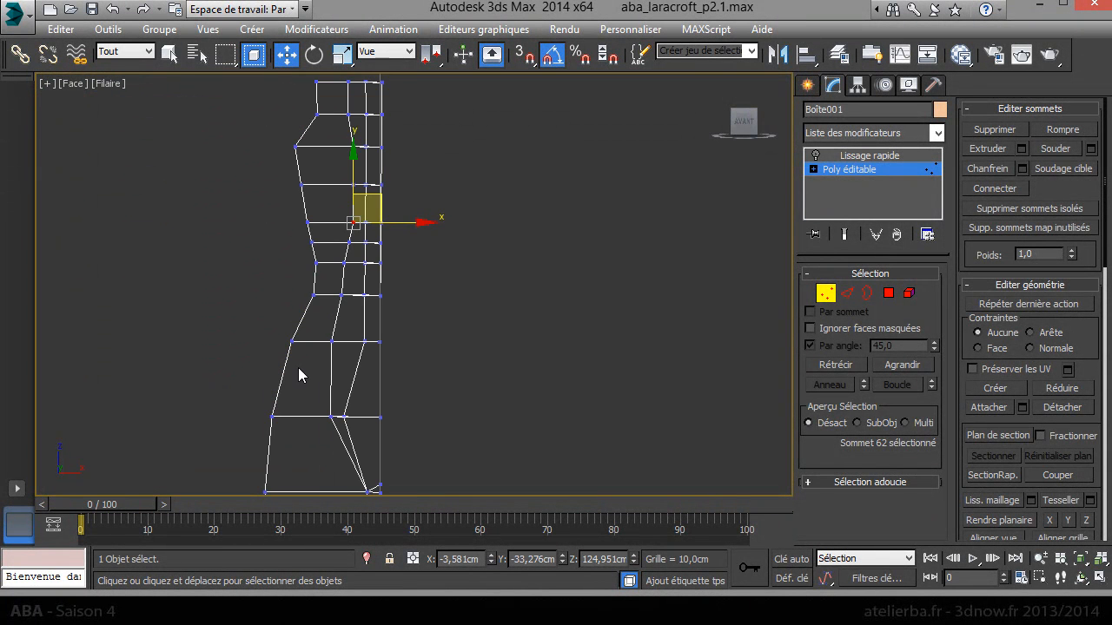
{"action": "key", "text": "F3"}
{"action": "key", "text": "super"}
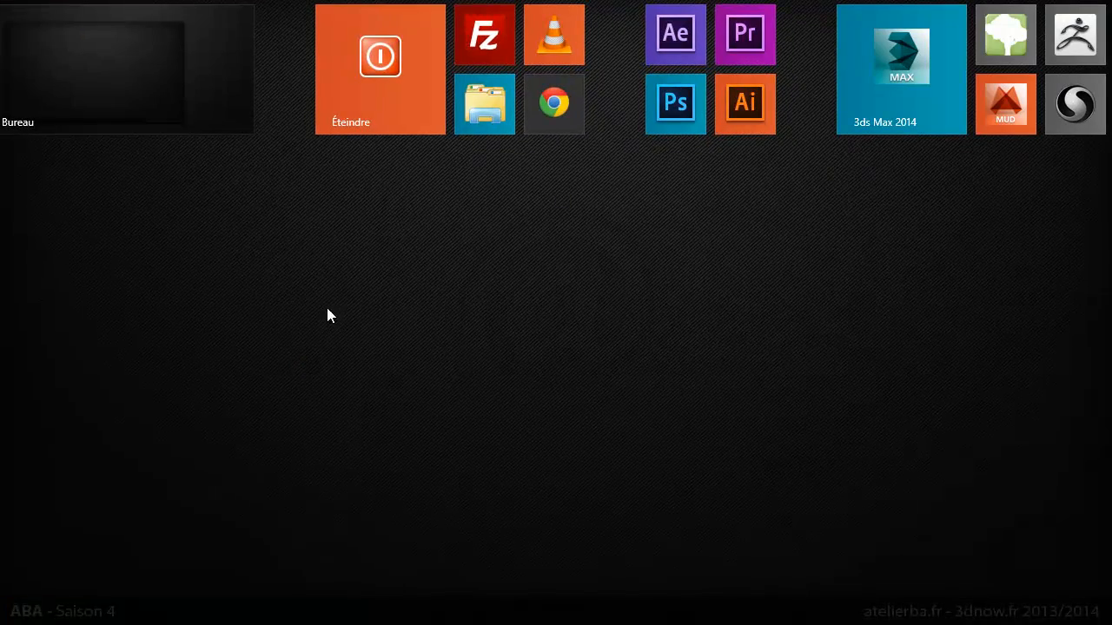
{"action": "left_click", "coordinate": [178, 68]}
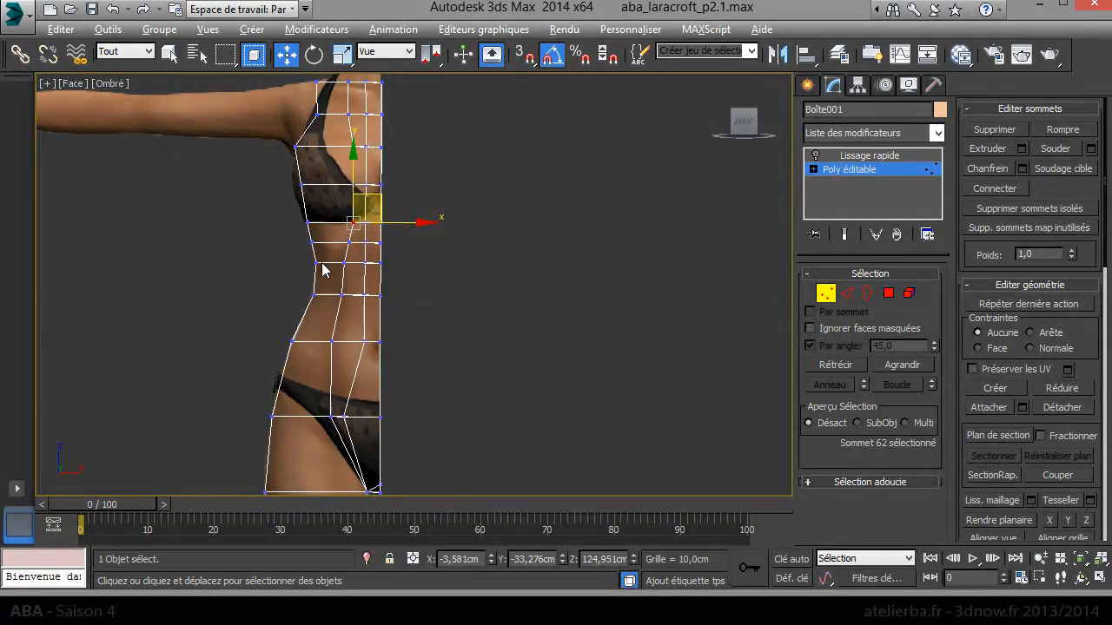
- In the front view, shift the front side vertices of the underbust row and the row just below it outward
{"action": "scroll", "coordinate": [365, 277], "scroll_direction": "up", "scroll_amount": 3}
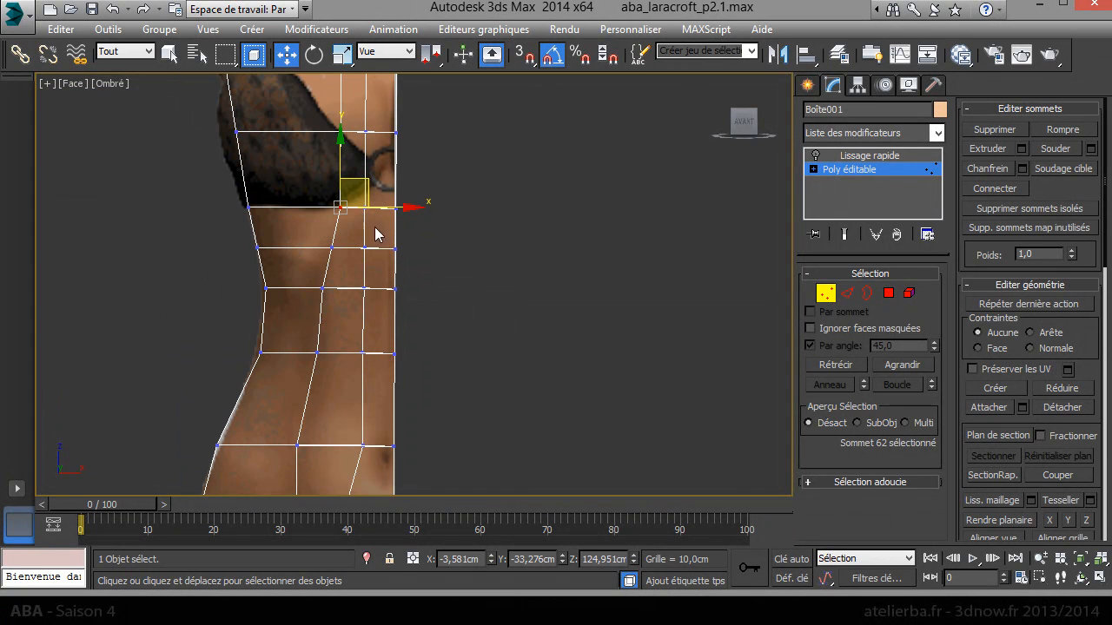
{"action": "left_click_drag", "start_coordinate": [395, 208], "coordinate": [376, 210]}
{"action": "left_click", "coordinate": [329, 250]}
{"action": "left_click_drag", "start_coordinate": [328, 249], "coordinate": [318, 250]}
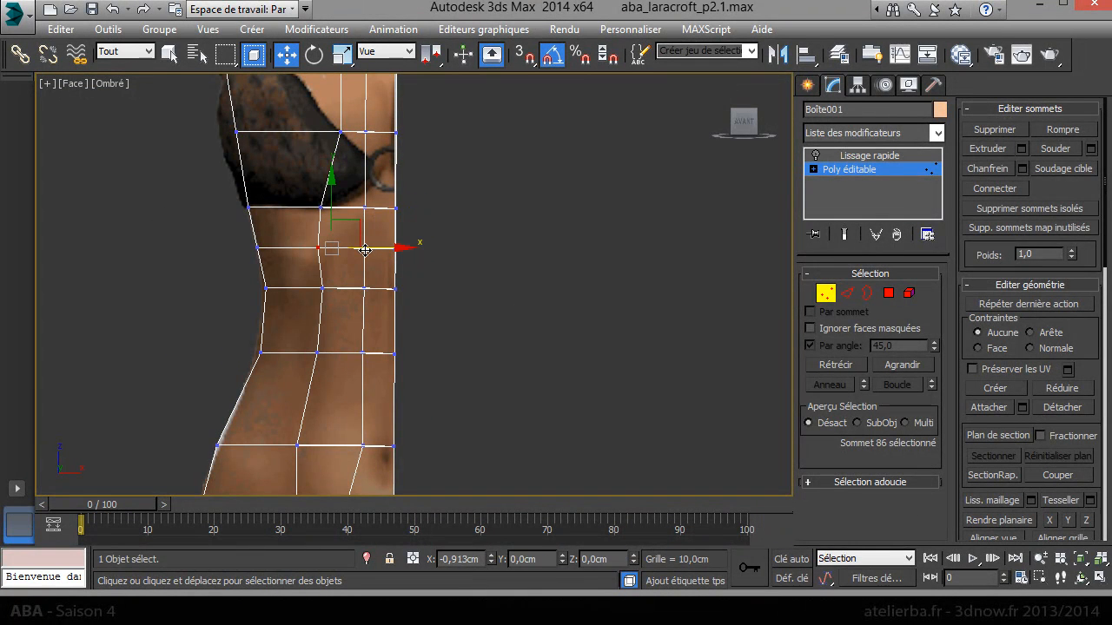
- Shift the front side vertices of the chest row and the row above it outward to even out the vertical edge line
{"action": "left_click", "coordinate": [340, 133]}
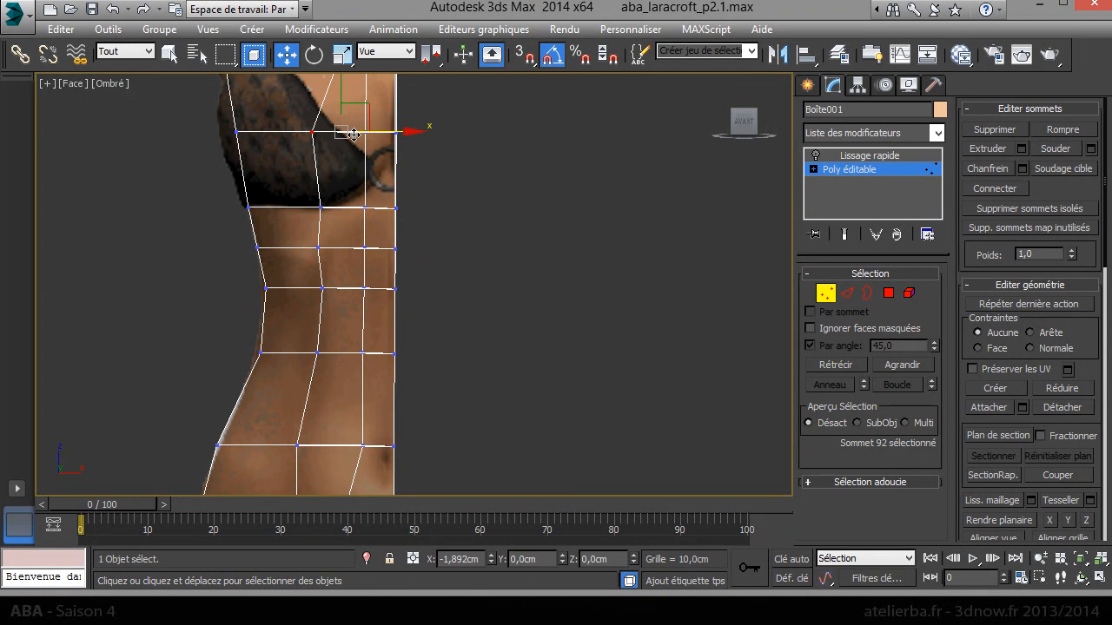
{"action": "middle_click_drag", "start_coordinate": [337, 240], "coordinate": [337, 379]}
{"action": "left_click", "coordinate": [324, 197]}
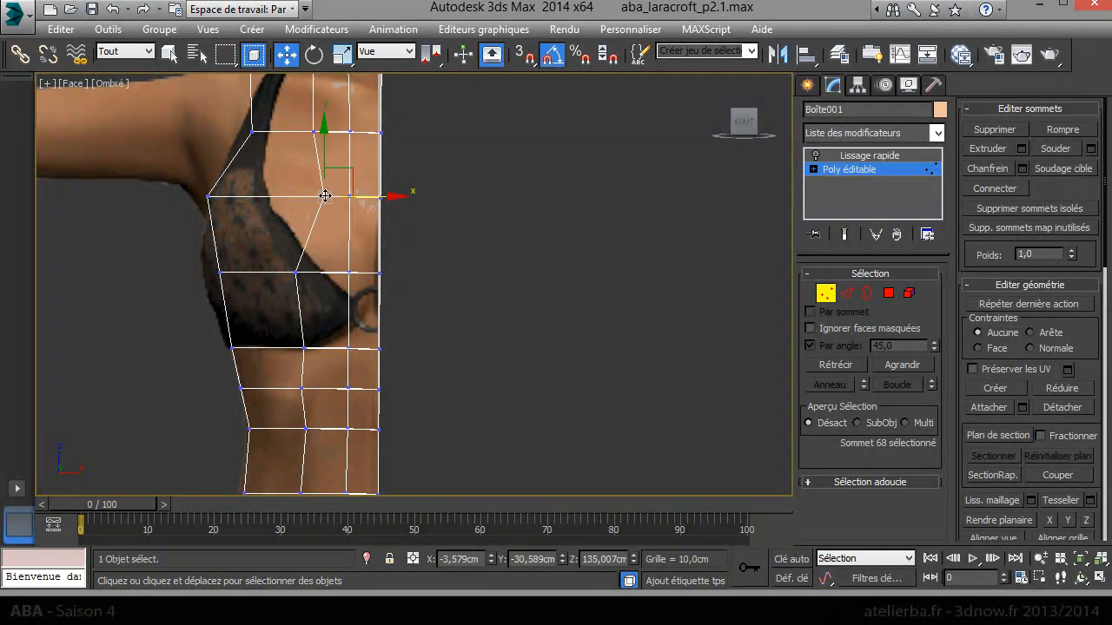
{"action": "left_click_drag", "start_coordinate": [361, 198], "coordinate": [302, 199]}
- Refine the front side column from below the bust to the upper chest, shifting the second row's vertex from the top to X -4.901 cm
{"action": "left_click", "coordinate": [304, 348]}
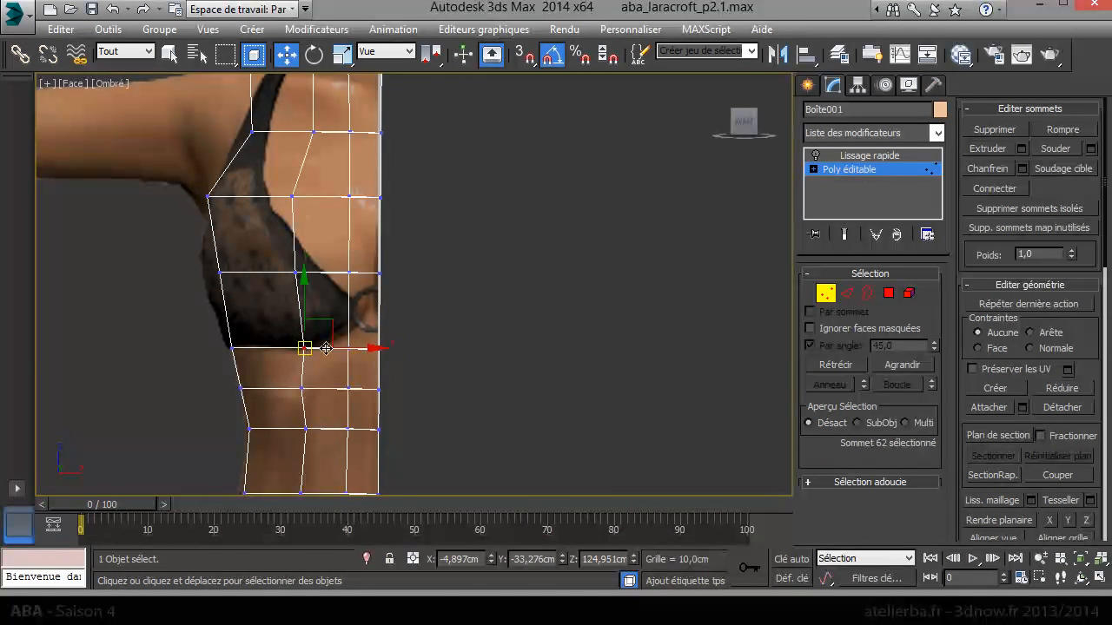
{"action": "left_click", "coordinate": [306, 388]}
{"action": "left_click", "coordinate": [294, 271]}
{"action": "left_click_drag", "start_coordinate": [349, 270], "coordinate": [339, 272]}
{"action": "middle_click_drag", "start_coordinate": [331, 207], "coordinate": [336, 293]}
{"action": "left_click", "coordinate": [318, 218]}
{"action": "left_click_drag", "start_coordinate": [353, 221], "coordinate": [343, 223]}
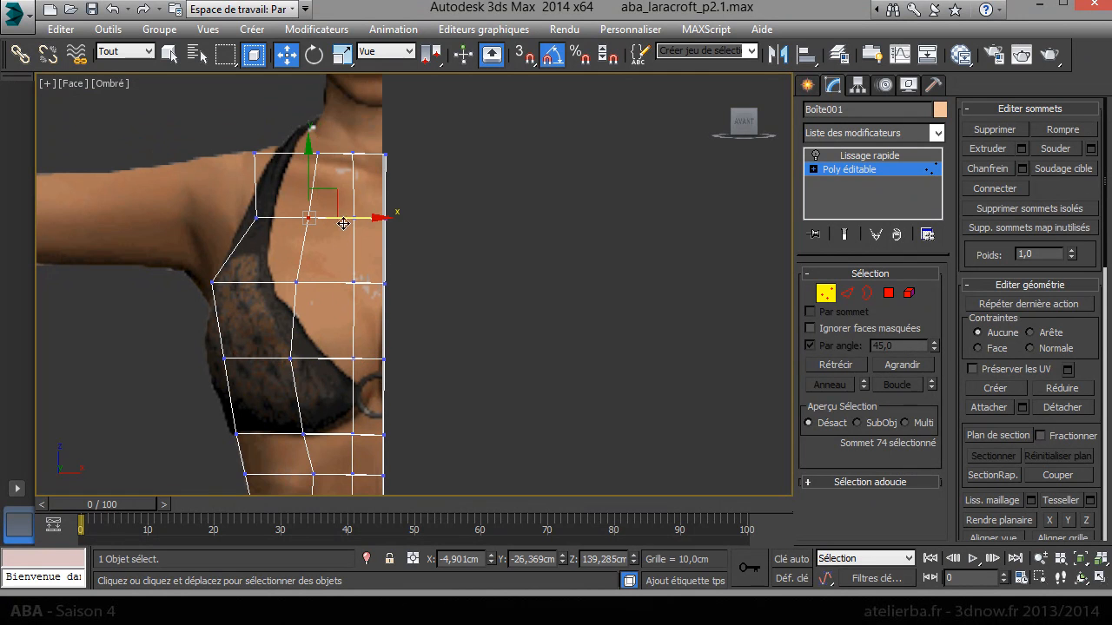
- Move the top row's outer vertex inward and the second row's outer vertex outward to follow the bra strap
{"action": "middle_click_drag", "start_coordinate": [330, 237], "coordinate": [328, 236]}
{"action": "left_click_drag", "start_coordinate": [244, 141], "coordinate": [292, 132]}
{"action": "left_click_drag", "start_coordinate": [237, 202], "coordinate": [266, 216]}
{"action": "left_click_drag", "start_coordinate": [275, 156], "coordinate": [331, 154]}
- Lower the top row's inner vertices, the front middle one to Z 143.297 cm and the centre pair to Z 143.012 cm
{"action": "scroll", "coordinate": [310, 153], "scroll_direction": "up", "scroll_amount": 3}
{"action": "left_click", "coordinate": [322, 152]}
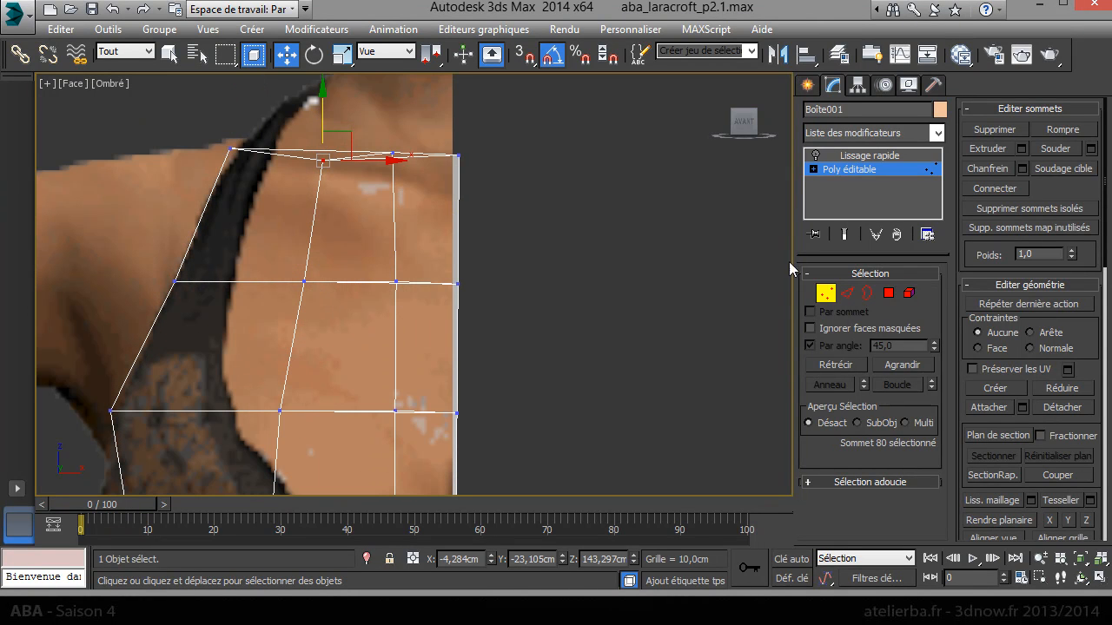
{"action": "left_click", "coordinate": [393, 155]}
{"action": "left_click_drag", "start_coordinate": [394, 105], "coordinate": [396, 114]}
{"action": "left_click_drag", "start_coordinate": [473, 175], "coordinate": [464, 132]}
- Select all vertices along the body's centre line and align them at X 0 cm
{"action": "scroll", "coordinate": [464, 131], "scroll_direction": "down", "scroll_amount": 5}
{"action": "scroll", "coordinate": [427, 437], "scroll_direction": "up", "scroll_amount": 2}
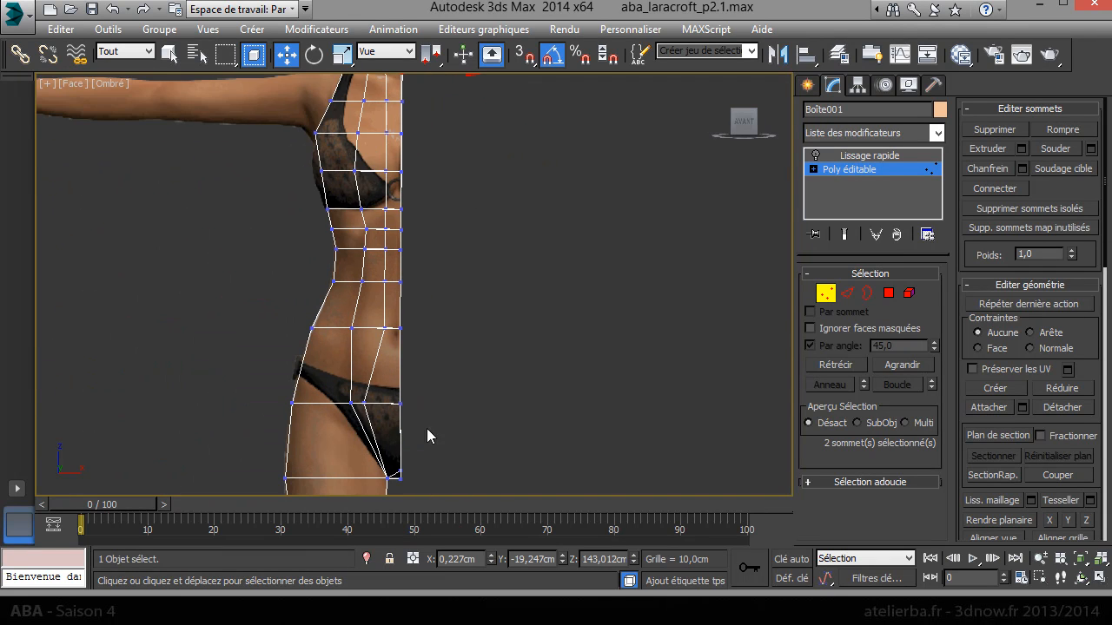
{"action": "scroll", "coordinate": [414, 462], "scroll_direction": "down", "scroll_amount": 2}
{"action": "middle_click_drag", "start_coordinate": [427, 449], "coordinate": [416, 396]}
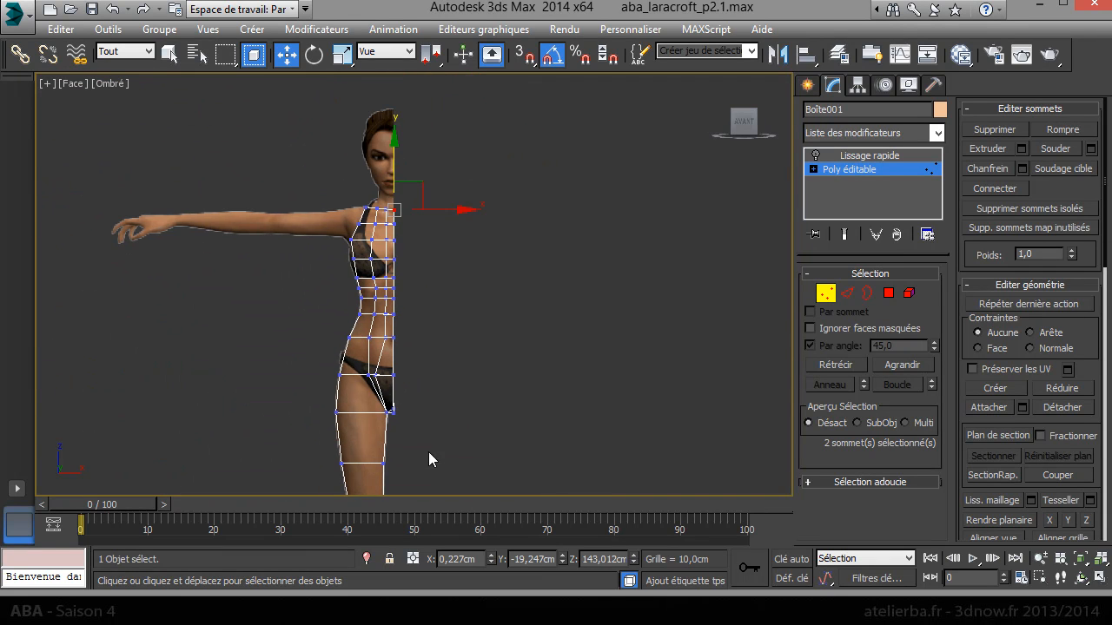
{"action": "left_click_drag", "start_coordinate": [449, 443], "coordinate": [395, 195]}
{"action": "scroll", "coordinate": [395, 258], "scroll_direction": "up", "scroll_amount": 2}
{"action": "middle_click_drag", "start_coordinate": [427, 228], "coordinate": [404, 89]}
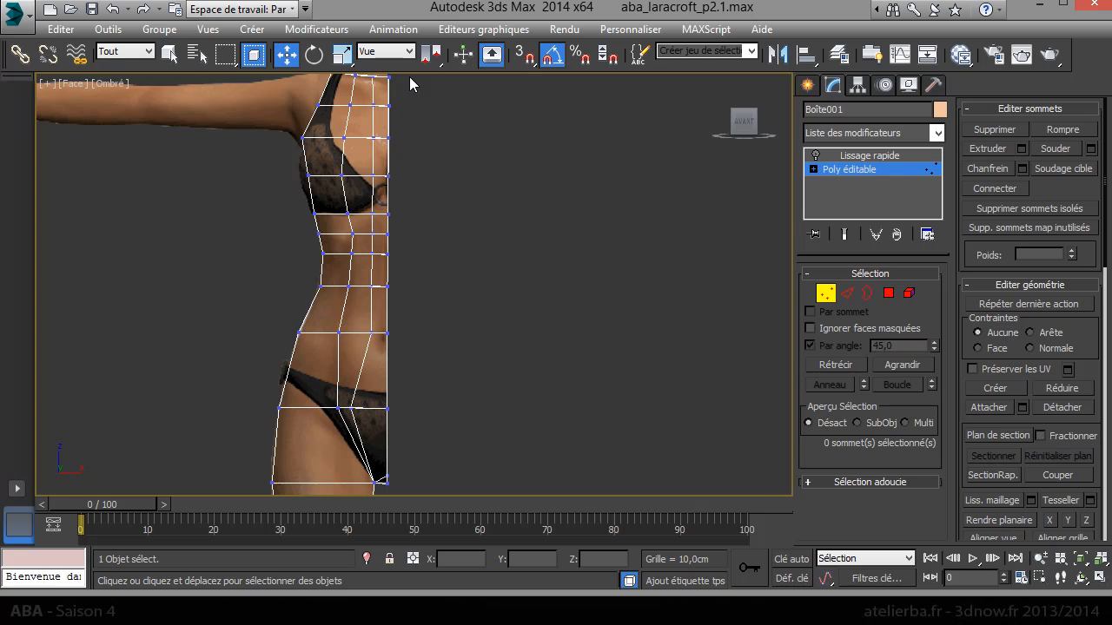
{"action": "left_click_drag", "start_coordinate": [383, 491], "coordinate": [382, 491]}
{"action": "right_click", "coordinate": [439, 311]}
{"action": "left_click", "coordinate": [478, 355]}
{"action": "left_click_drag", "start_coordinate": [910, 289], "coordinate": [1011, 140]}
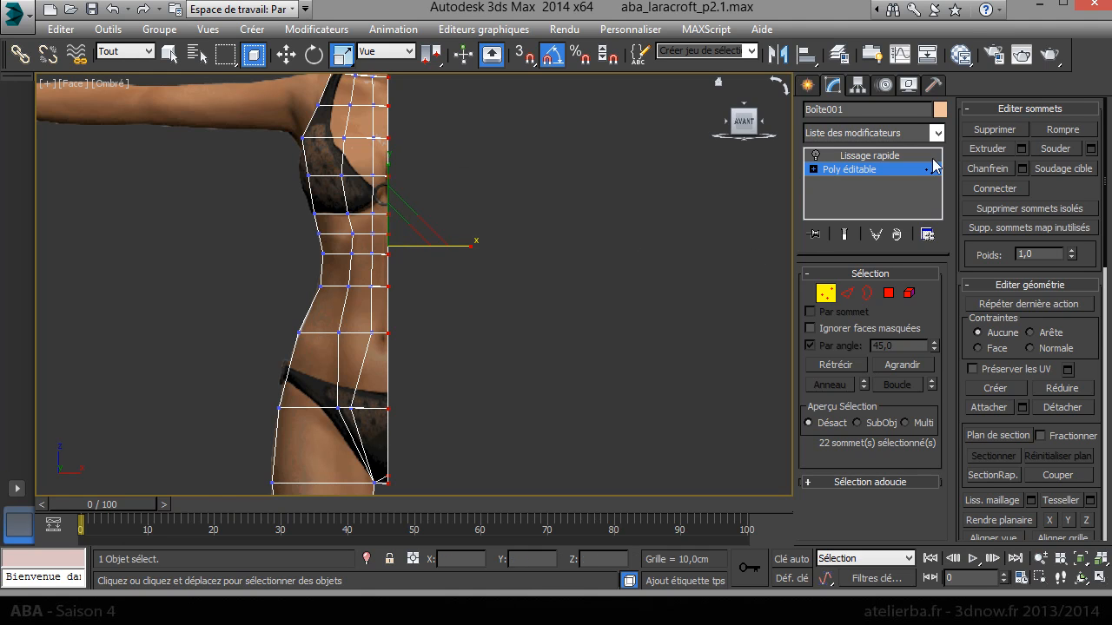
{"action": "right_click", "coordinate": [549, 282]}
{"action": "left_click", "coordinate": [587, 292]}
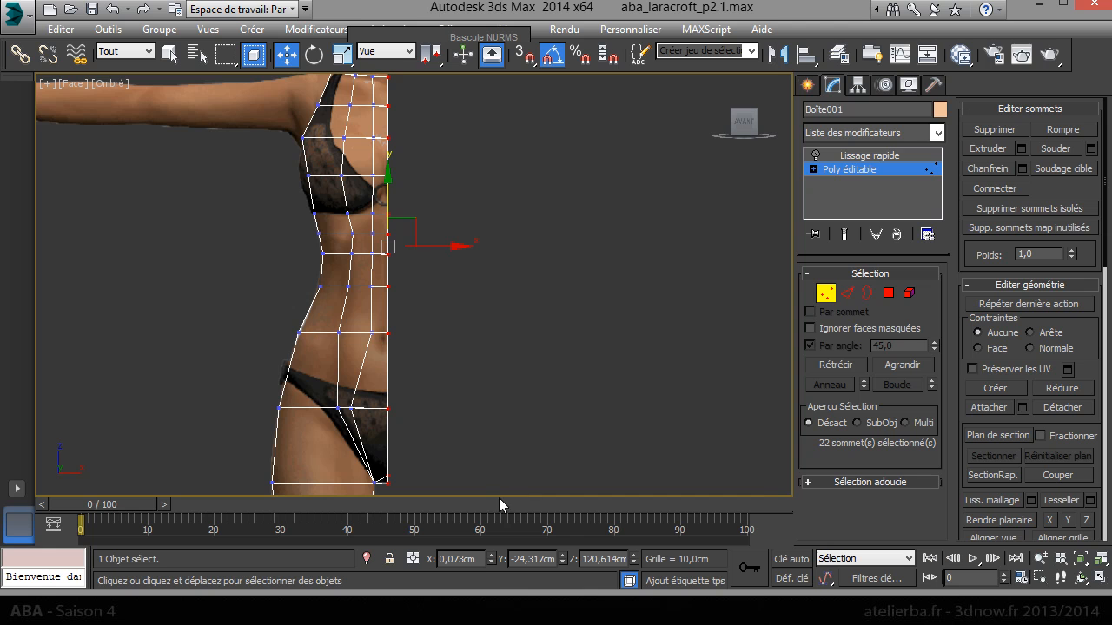
{"action": "right_click", "coordinate": [489, 563]}
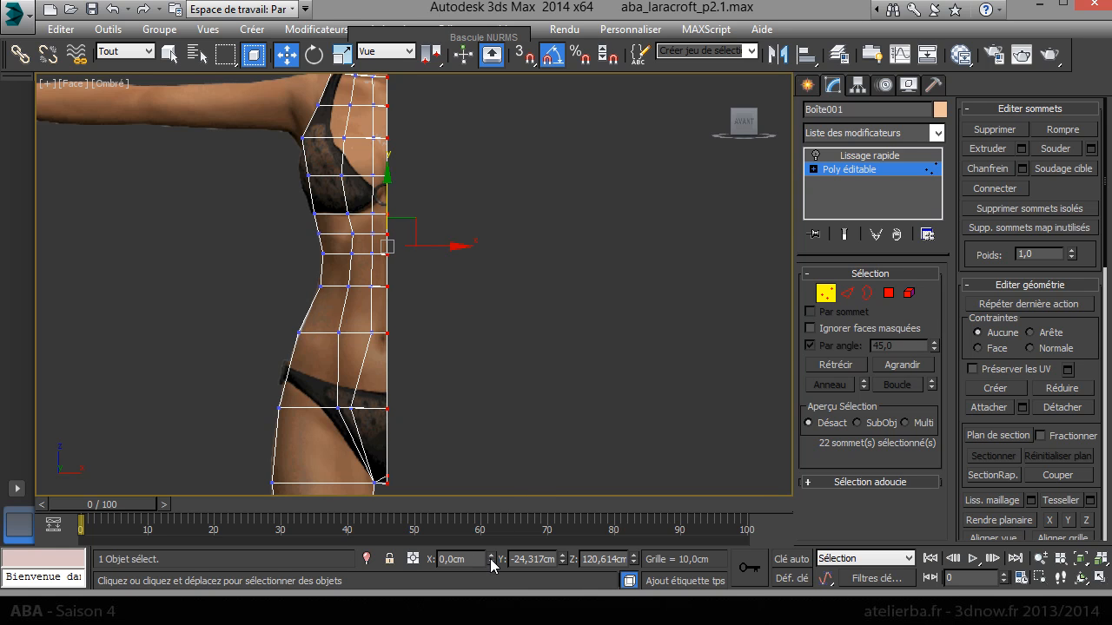
{"action": "left_click", "coordinate": [464, 363]}
- Isolate the half-body mesh so the reference images are hidden
{"action": "scroll", "coordinate": [430, 242], "scroll_direction": "down", "scroll_amount": 2}
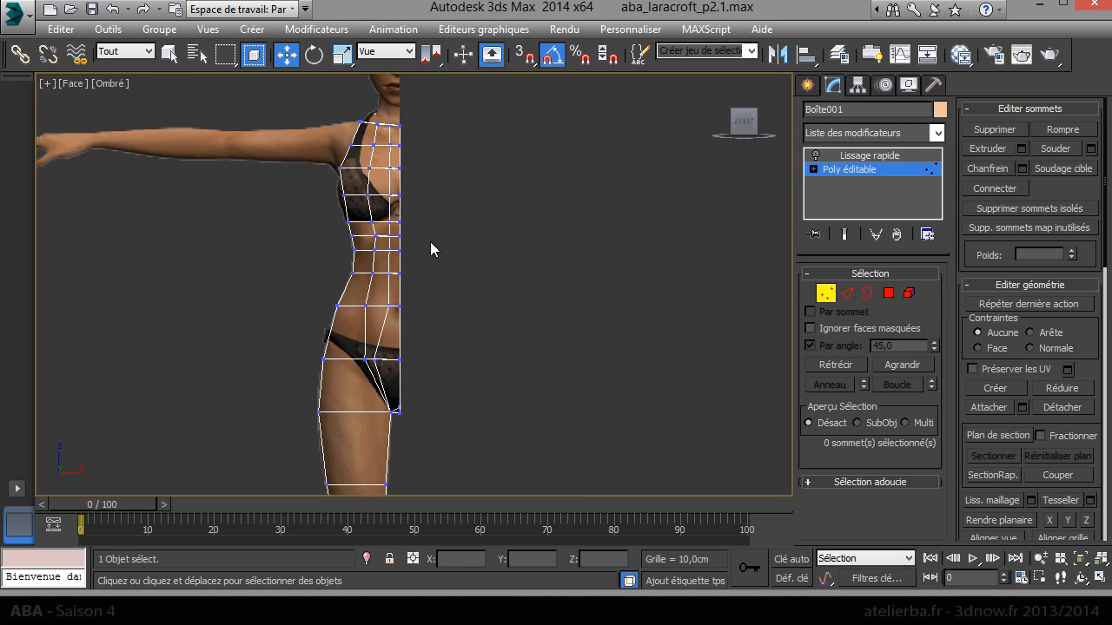
{"action": "middle_click_drag", "start_coordinate": [436, 203], "coordinate": [444, 159]}
{"action": "scroll", "coordinate": [434, 156], "scroll_direction": "up", "scroll_amount": 2}
{"action": "scroll", "coordinate": [385, 277], "scroll_direction": "up", "scroll_amount": 2}
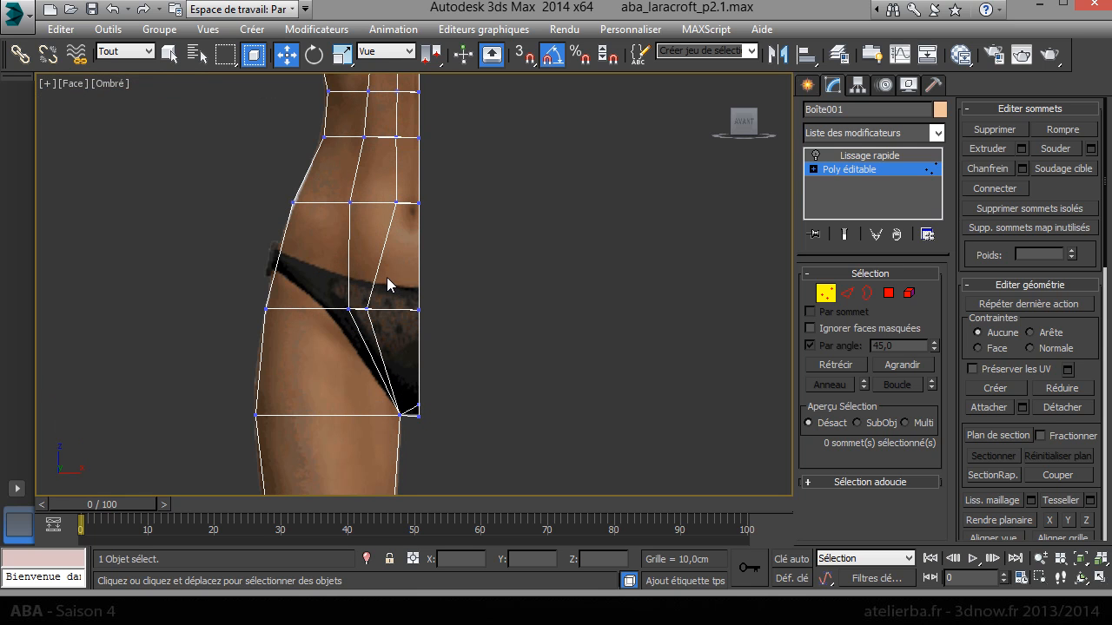
{"action": "right_click", "coordinate": [385, 279]}
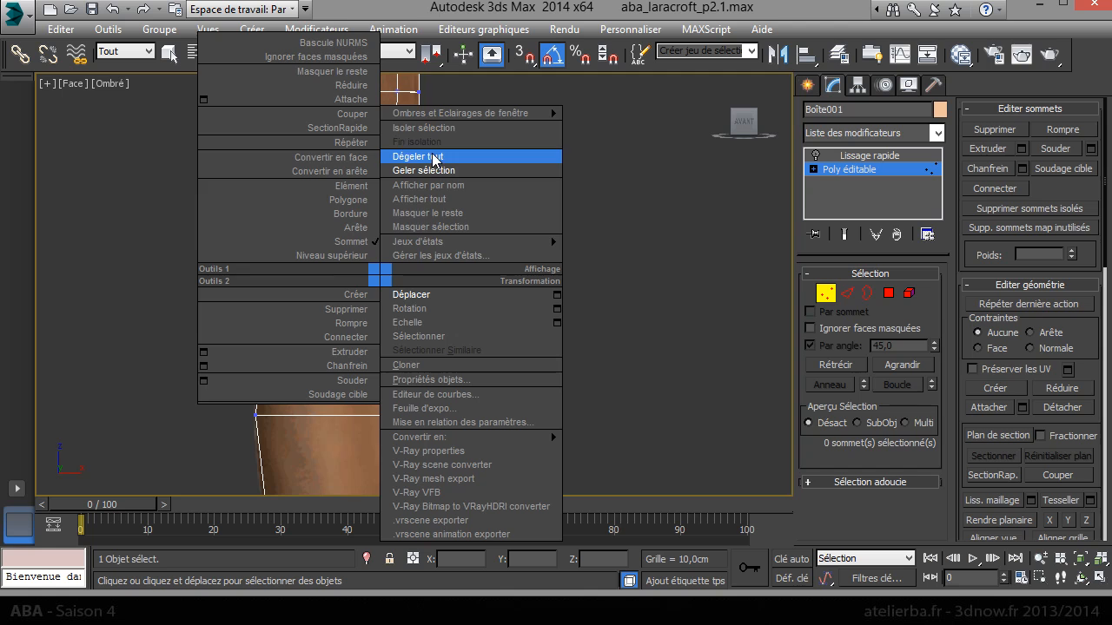
{"action": "left_click", "coordinate": [445, 128]}
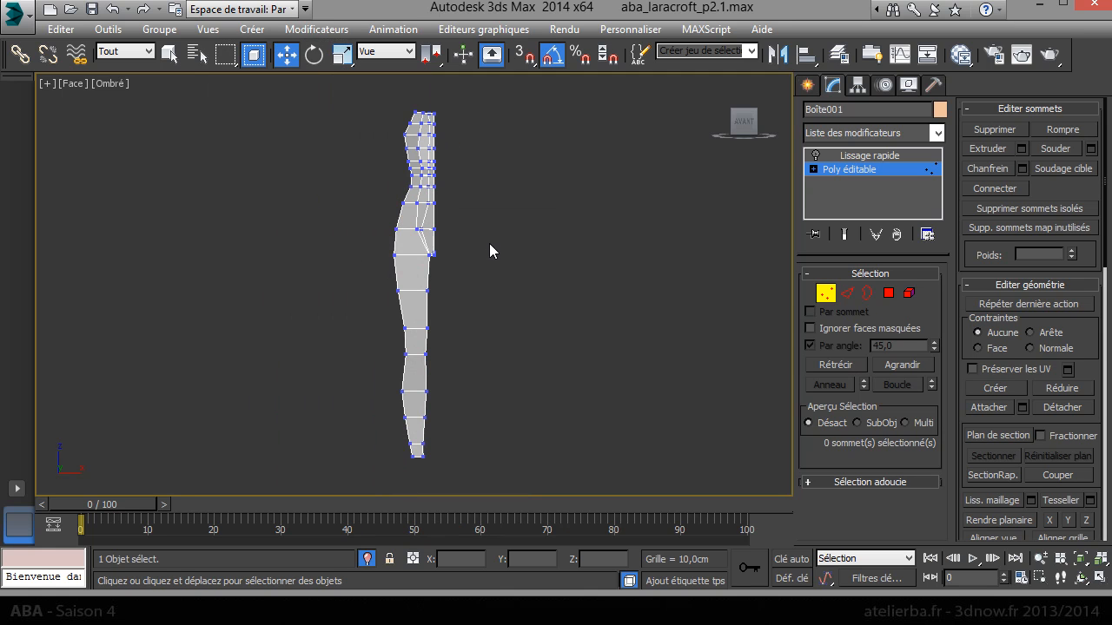
- Enable the TurboSmooth modifier and show its end result over the vertex cage, viewing the torso from the side
{"action": "left_click", "coordinate": [847, 234]}
{"action": "left_click", "coordinate": [816, 156]}
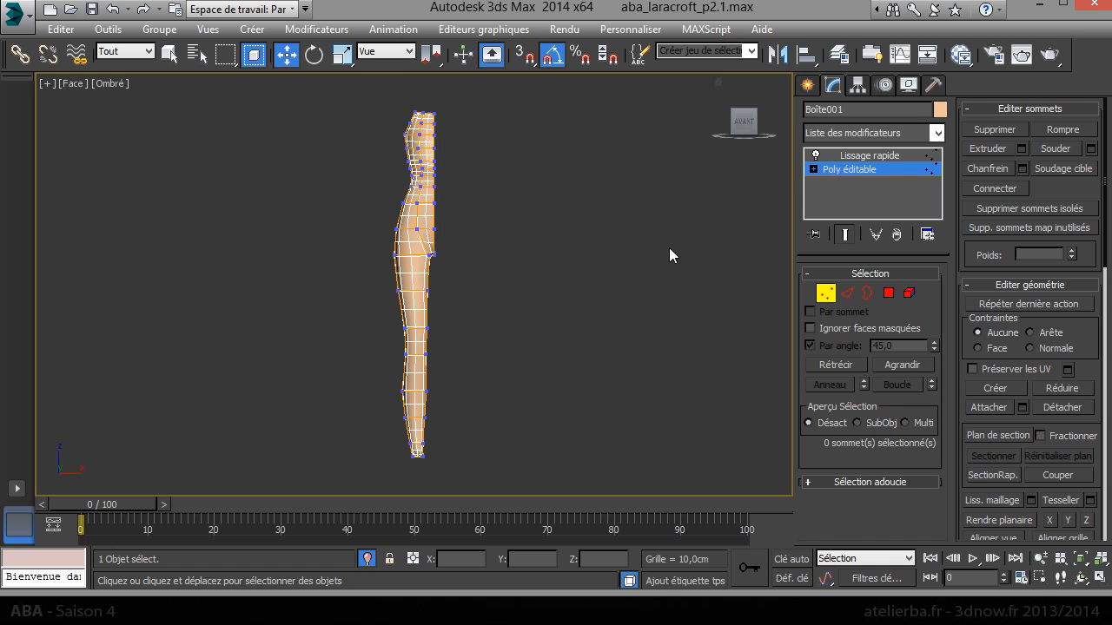
{"action": "left_click_drag", "start_coordinate": [738, 128], "coordinate": [804, 148]}
{"action": "middle_click_drag", "start_coordinate": [532, 246], "coordinate": [475, 288]}
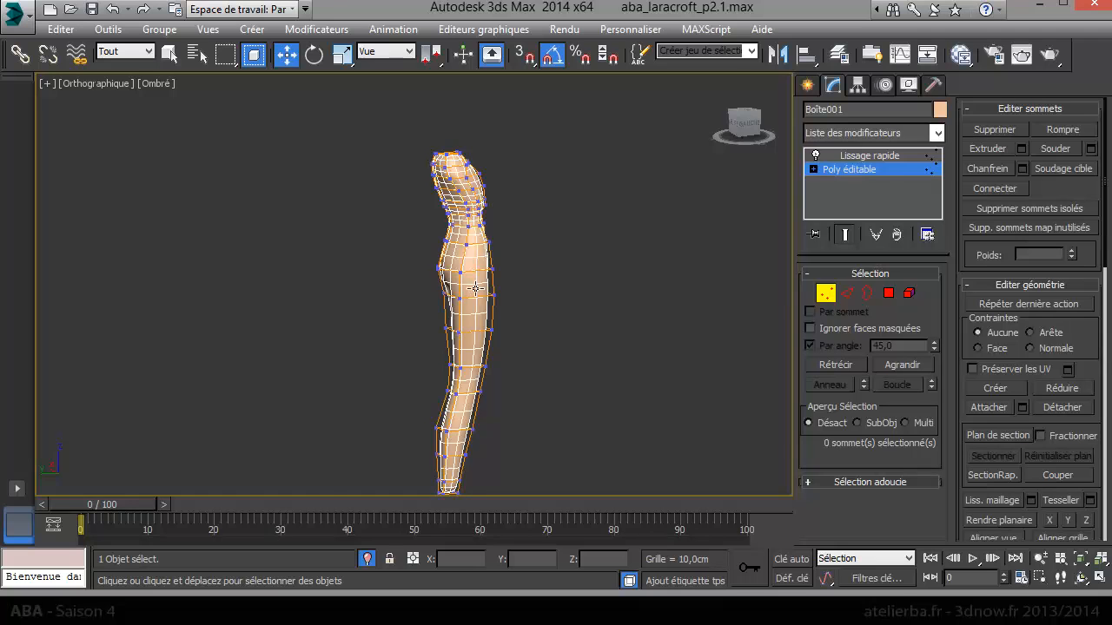
{"action": "scroll", "coordinate": [475, 289], "scroll_direction": "up", "scroll_amount": 5}
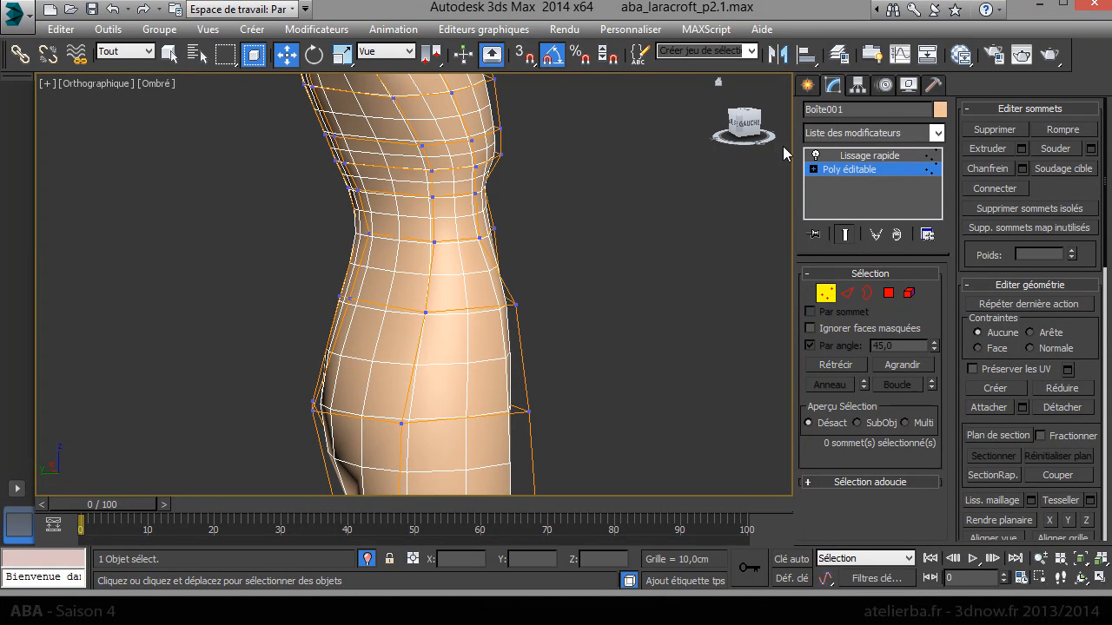
- Turn on isoline display for the TurboSmooth modifier and inspect the smoothed torso from the back
{"action": "left_click", "coordinate": [860, 169]}
{"action": "left_click", "coordinate": [860, 158]}
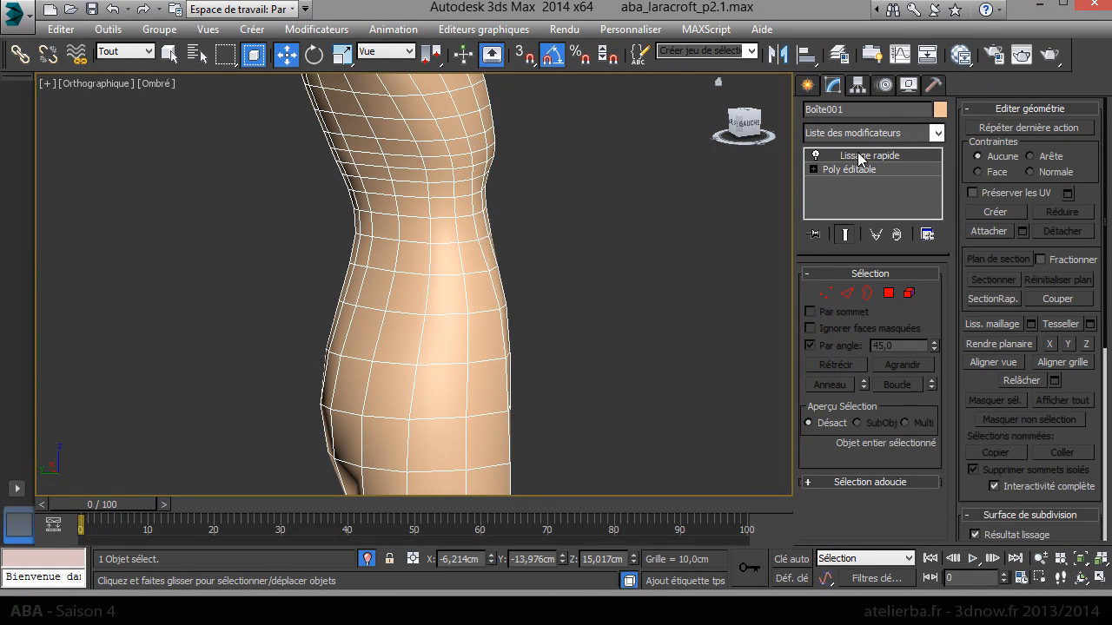
{"action": "left_click", "coordinate": [835, 345]}
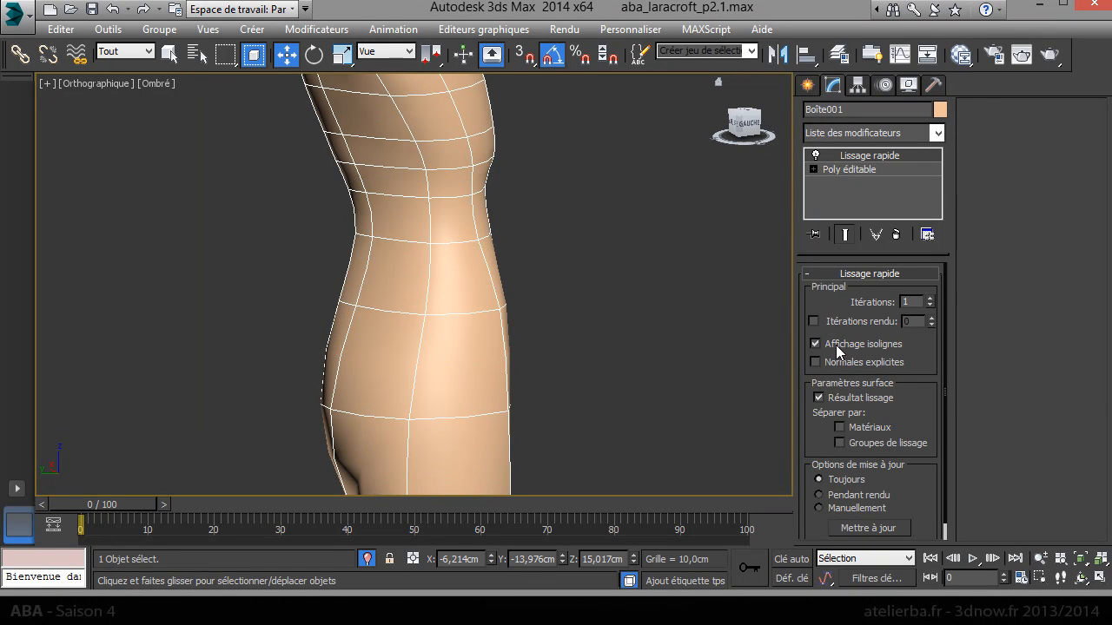
{"action": "mouse_move", "coordinate": [745, 135]}
{"action": "left_mouse_down"}
{"action": "mouse_move", "coordinate": [740, 144]}
{"action": "mouse_move", "coordinate": [780, 137]}
{"action": "mouse_move", "coordinate": [749, 129]}
{"action": "mouse_move", "coordinate": [745, 114]}
{"action": "mouse_move", "coordinate": [744, 128]}
{"action": "left_mouse_up"}
{"action": "middle_click_drag", "start_coordinate": [487, 296], "coordinate": [420, 258], "text": "alt"}
{"action": "left_click_drag", "start_coordinate": [731, 124], "coordinate": [754, 130]}
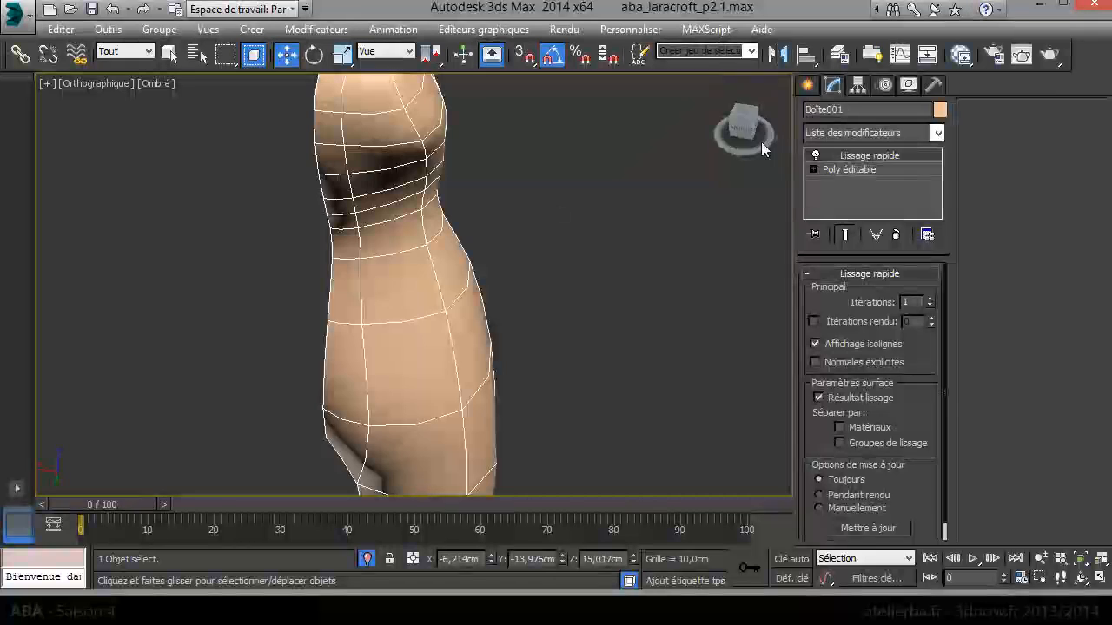
- Return to vertex editing and reposition the lower back vertices beside the spine to smooth the edge line
{"action": "left_click", "coordinate": [830, 170]}
{"action": "left_click", "coordinate": [826, 295]}
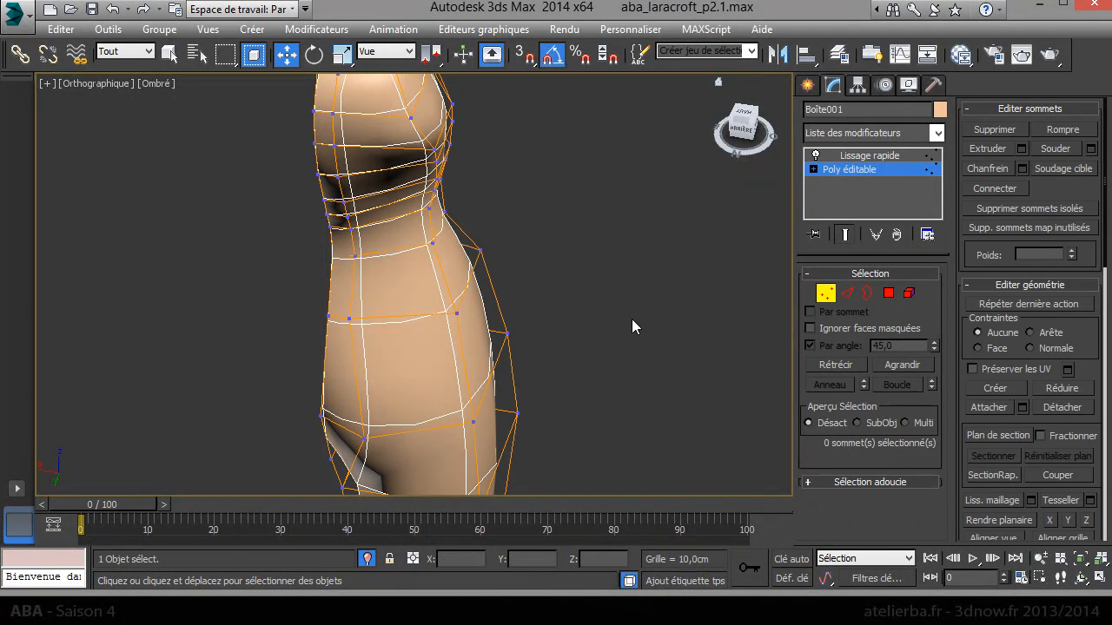
{"action": "left_click", "coordinate": [348, 319]}
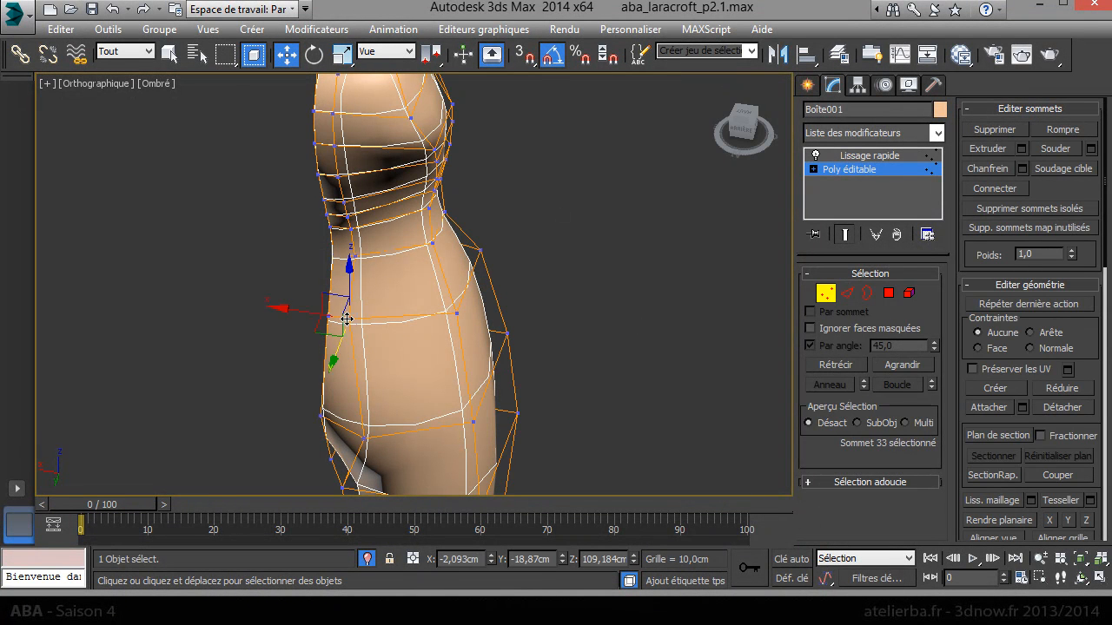
{"action": "left_click", "coordinate": [353, 233]}
{"action": "left_click_drag", "start_coordinate": [318, 256], "coordinate": [349, 233]}
{"action": "left_click", "coordinate": [348, 231]}
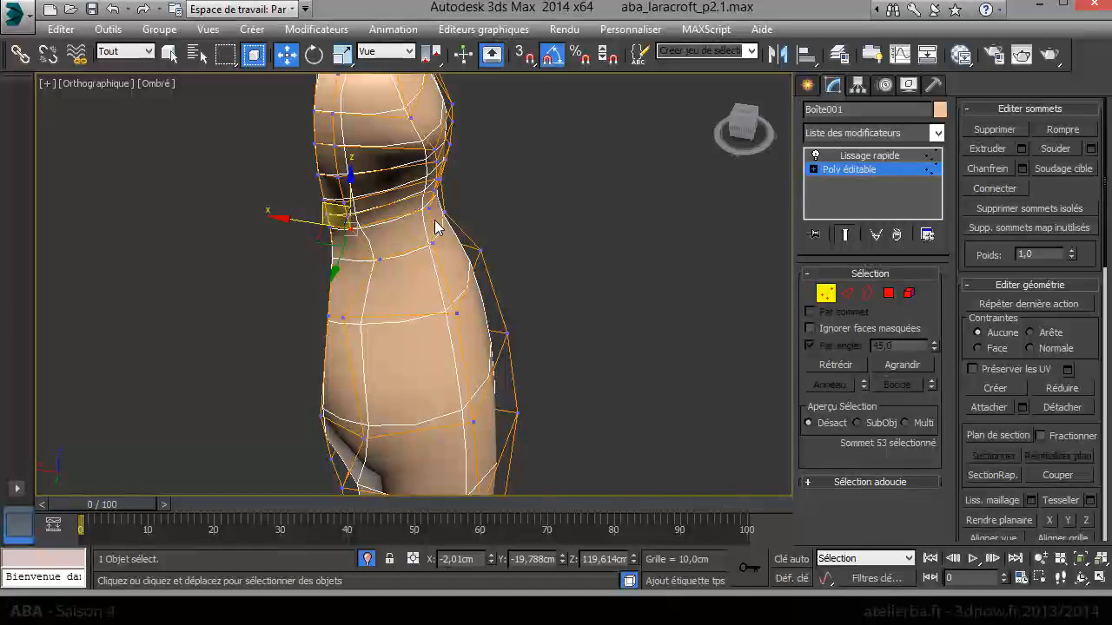
- Continue up the back, realigning the vertices beside the spine, with the chest-height one at X -4.025 cm
{"action": "left_click_drag", "start_coordinate": [301, 221], "coordinate": [312, 144]}
{"action": "left_click", "coordinate": [344, 216]}
{"action": "left_click", "coordinate": [340, 203]}
{"action": "left_click", "coordinate": [343, 204]}
{"action": "left_click", "coordinate": [332, 143]}
- On the front of the torso, raise the centre vertex of the row just below the underbust row to Z 123.756 cm
{"action": "left_click_drag", "start_coordinate": [738, 124], "coordinate": [700, 125]}
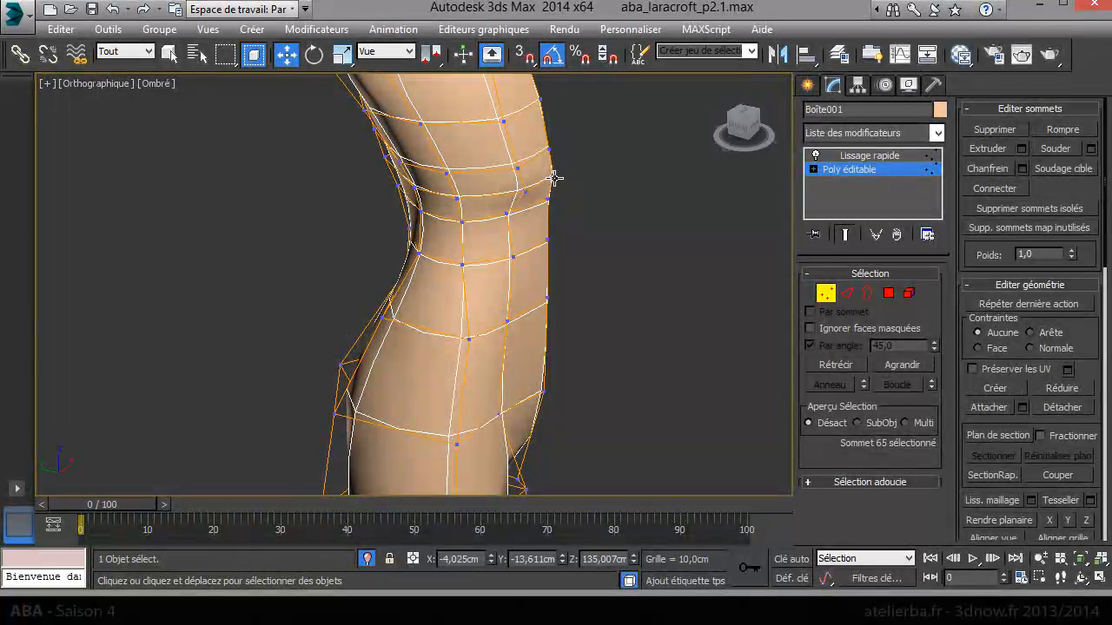
{"action": "left_click_drag", "start_coordinate": [516, 170], "coordinate": [512, 171]}
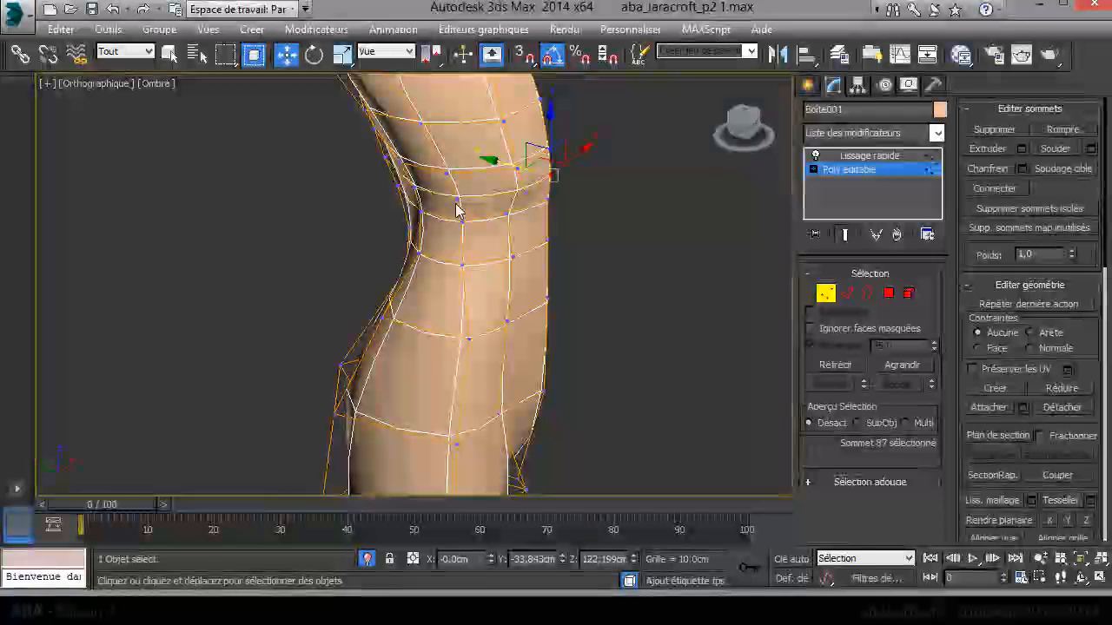
{"action": "left_click_drag", "start_coordinate": [422, 194], "coordinate": [489, 185]}
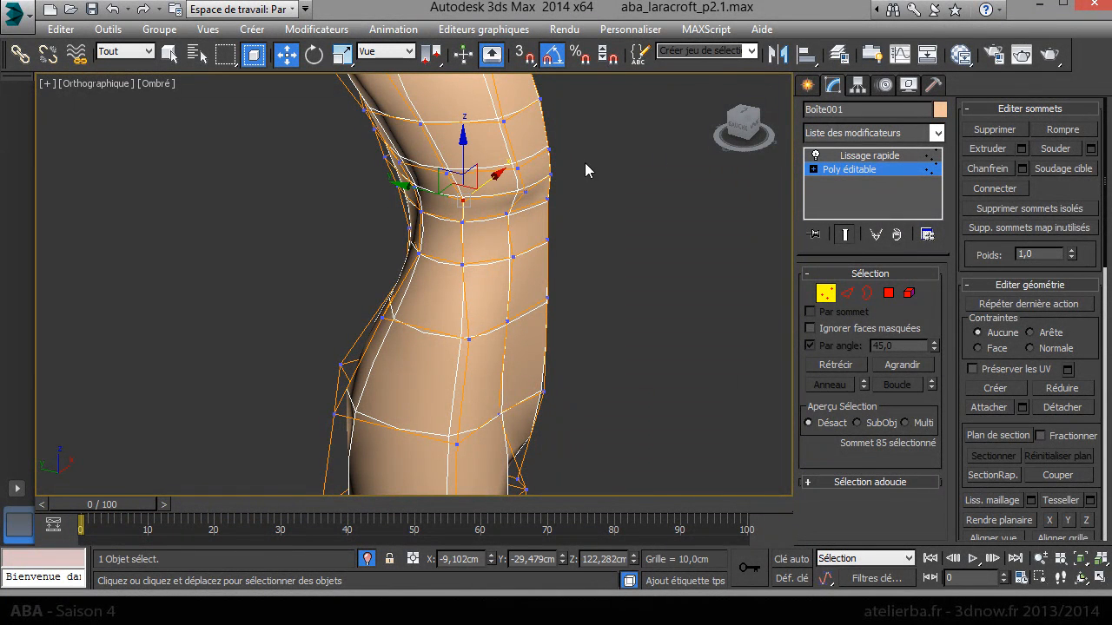
{"action": "left_click", "coordinate": [744, 131]}
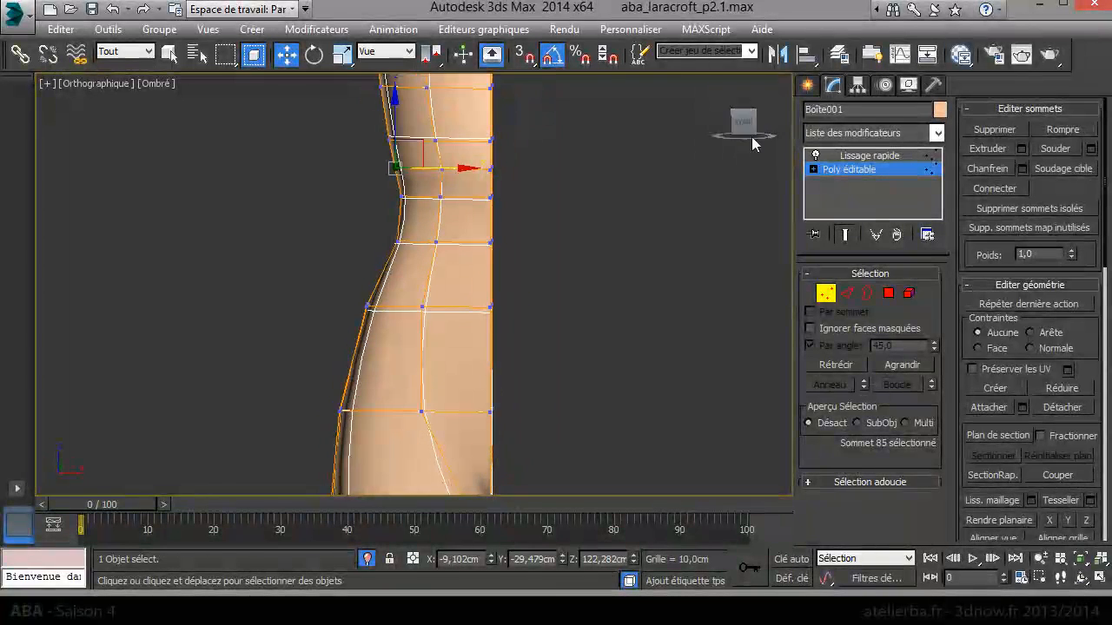
{"action": "left_click_drag", "start_coordinate": [743, 130], "coordinate": [771, 136]}
{"action": "left_click", "coordinate": [537, 182]}
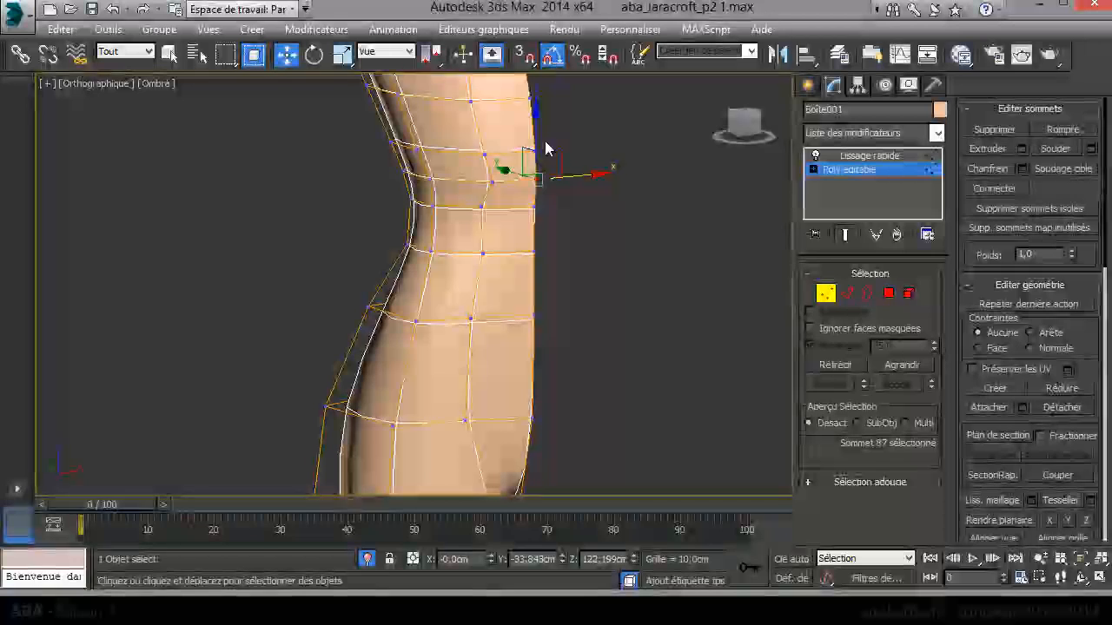
{"action": "left_click_drag", "start_coordinate": [538, 138], "coordinate": [537, 120]}
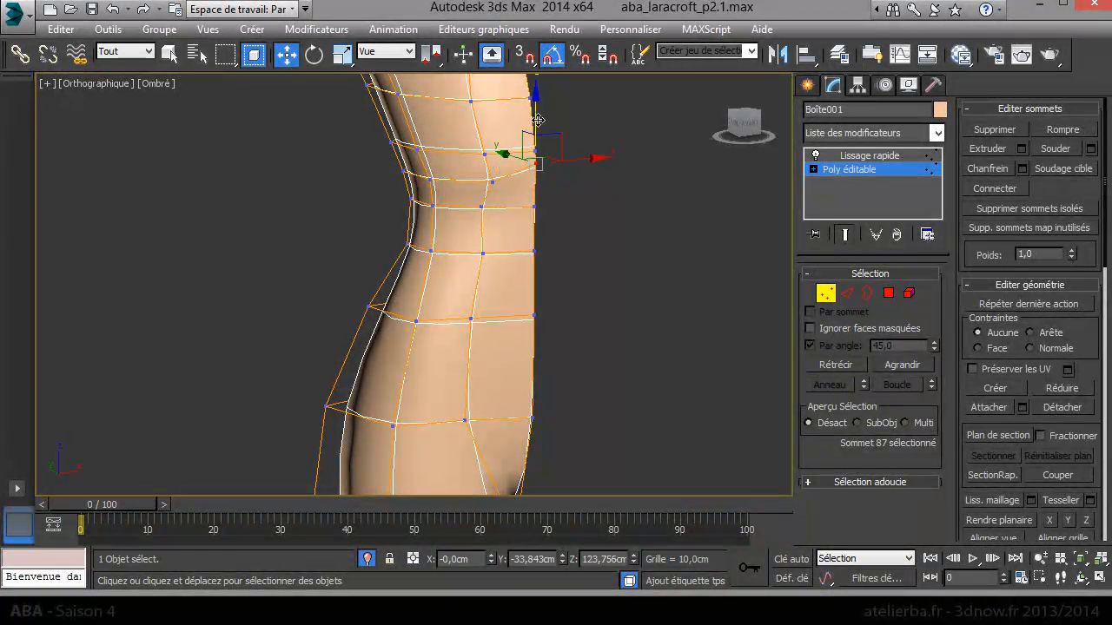
- Raise the front side and centre vertices of the second row below the underbust, the centre one to Z 120.416 cm
{"action": "left_click", "coordinate": [479, 207]}
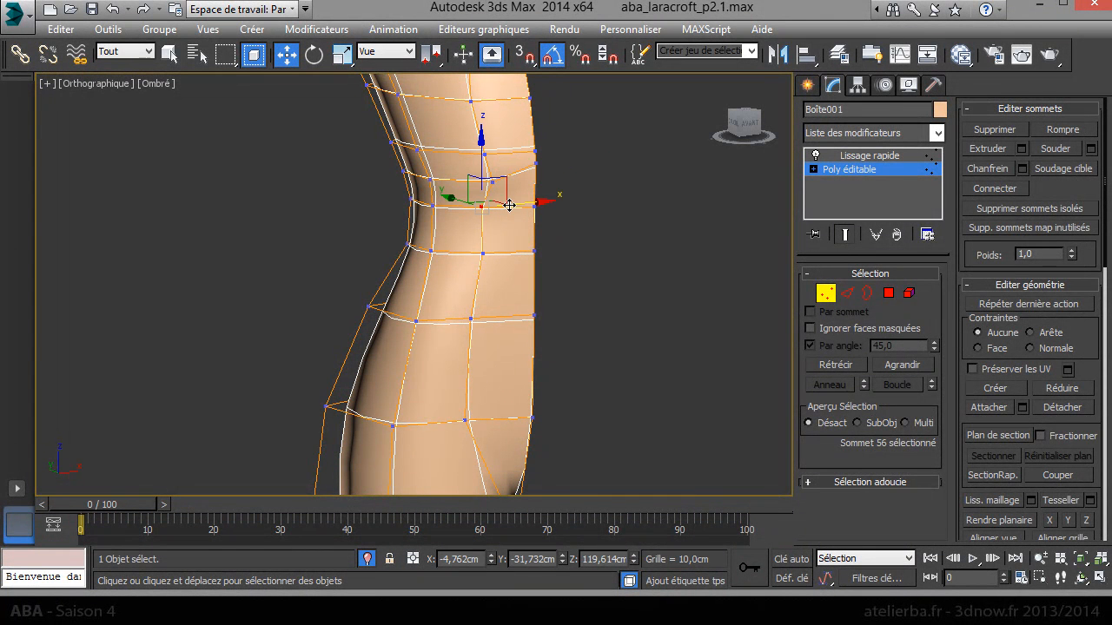
{"action": "left_click_drag", "start_coordinate": [496, 191], "coordinate": [538, 152]}
{"action": "left_click", "coordinate": [536, 205]}
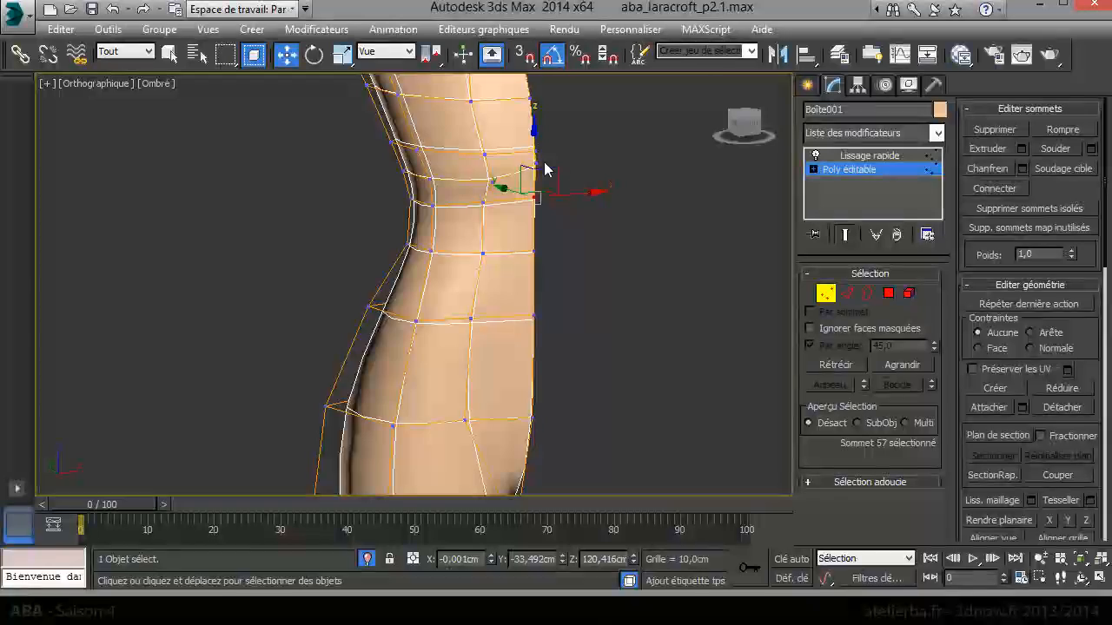
{"action": "left_click", "coordinate": [733, 125]}
{"action": "mouse_move", "coordinate": [538, 174]}
{"action": "middle_mouse_down", "text": "alt"}
{"action": "mouse_move", "coordinate": [465, 175]}
{"action": "mouse_move", "coordinate": [565, 187]}
{"action": "mouse_move", "coordinate": [539, 198]}
{"action": "mouse_move", "coordinate": [535, 186]}
{"action": "mouse_move", "coordinate": [548, 205]}
{"action": "mouse_move", "coordinate": [549, 189]}
{"action": "middle_mouse_up", "text": "alt"}
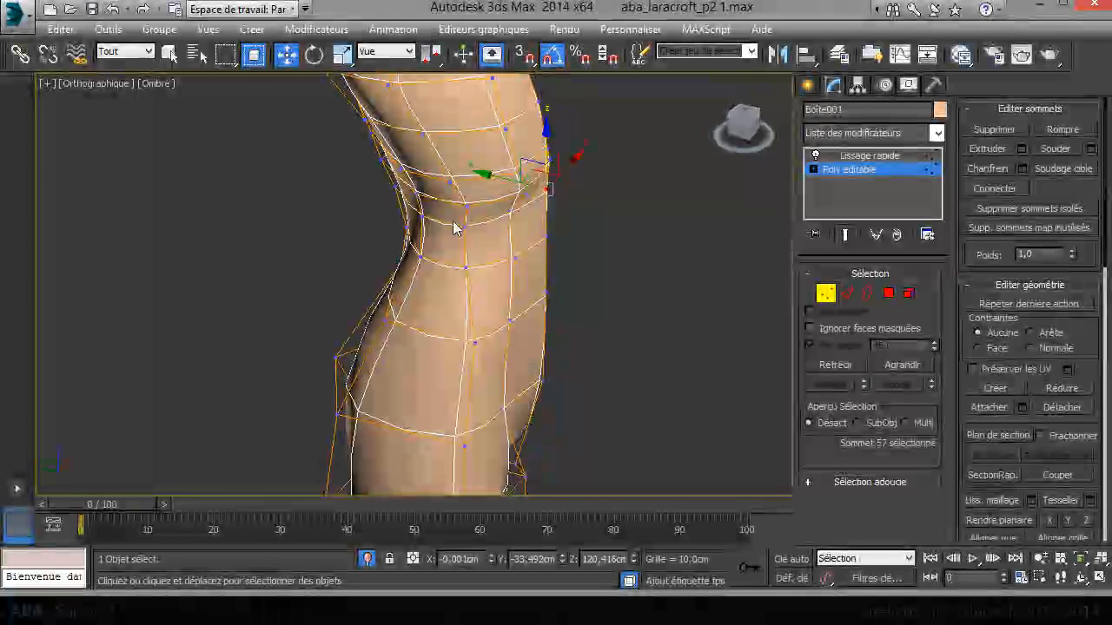
- Move the side vertex of the row just below the underbust to Y -29.108 cm and turn off isoline display in TurboSmooth
{"action": "left_click_drag", "start_coordinate": [494, 185], "coordinate": [410, 197]}
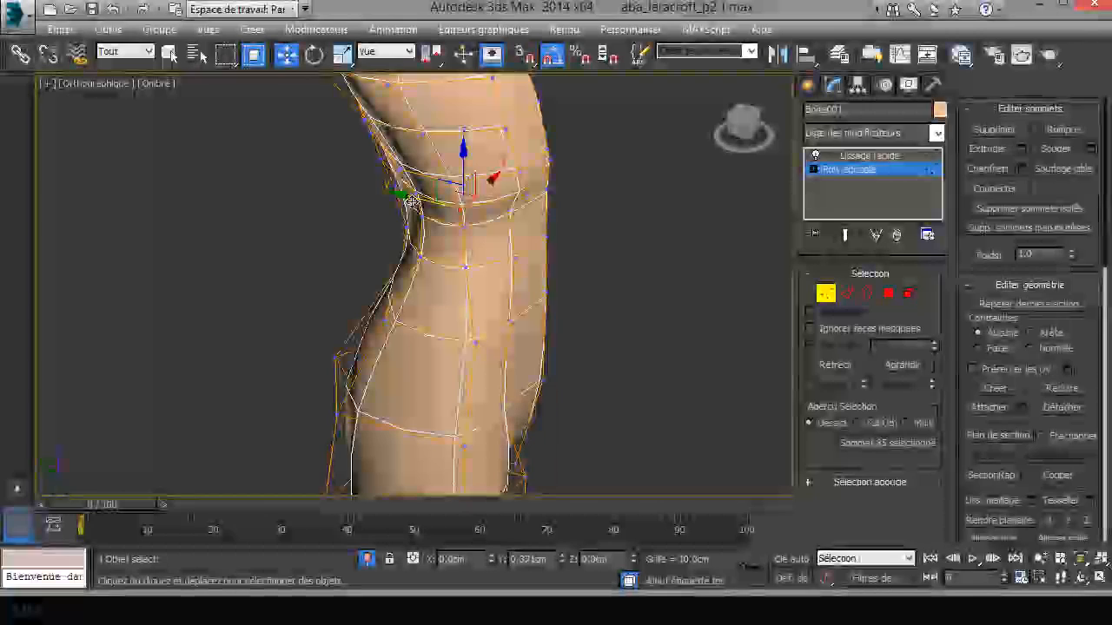
{"action": "left_click", "coordinate": [852, 157]}
{"action": "left_click", "coordinate": [823, 344]}
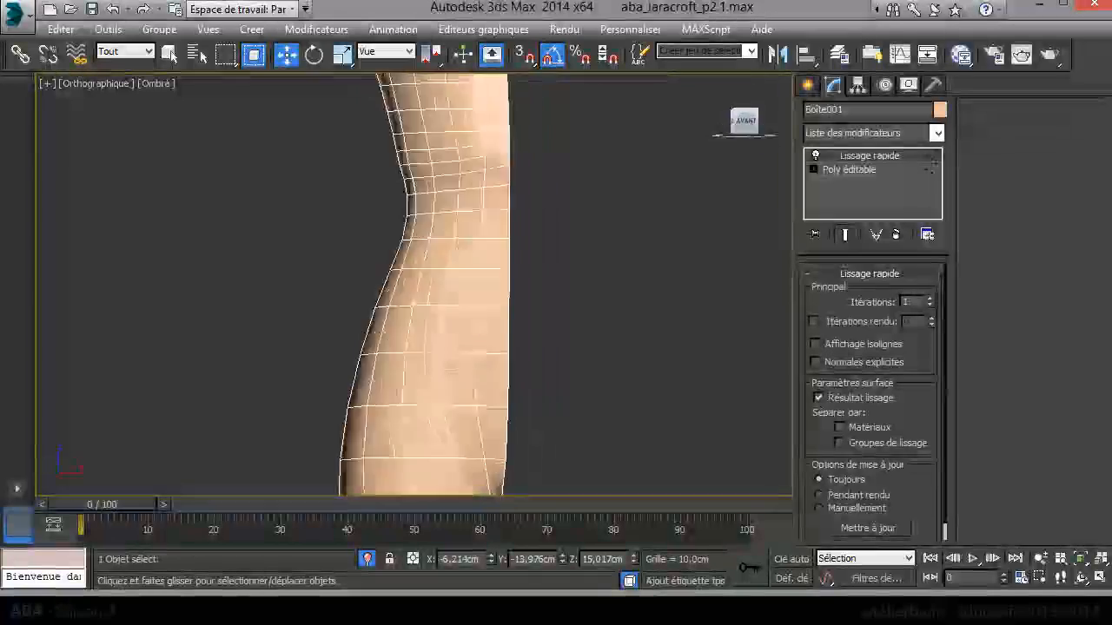
{"action": "middle_click_drag", "start_coordinate": [521, 278], "coordinate": [465, 322], "text": "alt"}
{"action": "mouse_move", "coordinate": [772, 132]}
{"action": "left_mouse_down"}
{"action": "mouse_move", "coordinate": [769, 165]}
{"action": "mouse_move", "coordinate": [753, 130]}
{"action": "left_mouse_up"}
- Return to the editable poly level and add a Symmetry modifier between it and TurboSmooth
{"action": "left_click", "coordinate": [873, 169]}
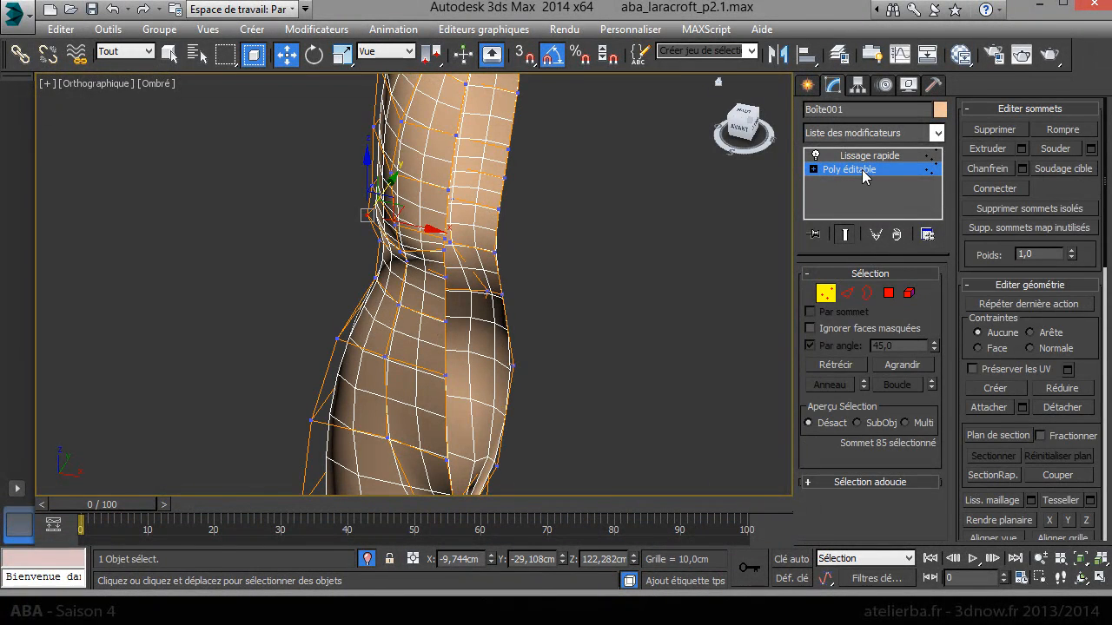
{"action": "left_click", "coordinate": [937, 139]}
{"action": "left_click_drag", "start_coordinate": [937, 172], "coordinate": [977, 498]}
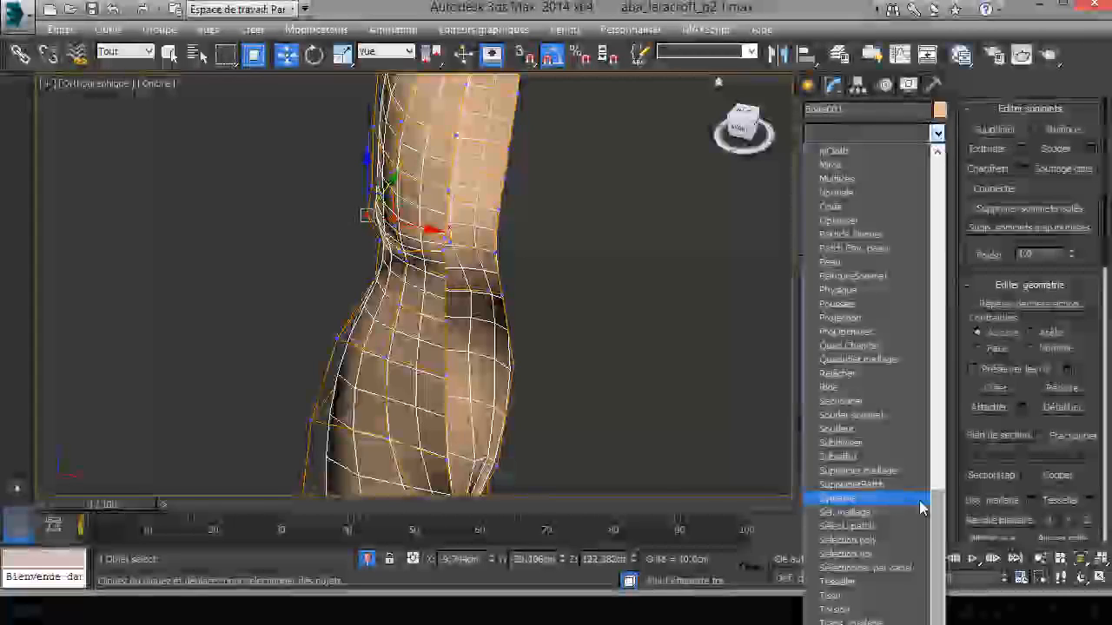
{"action": "left_click", "coordinate": [882, 500]}
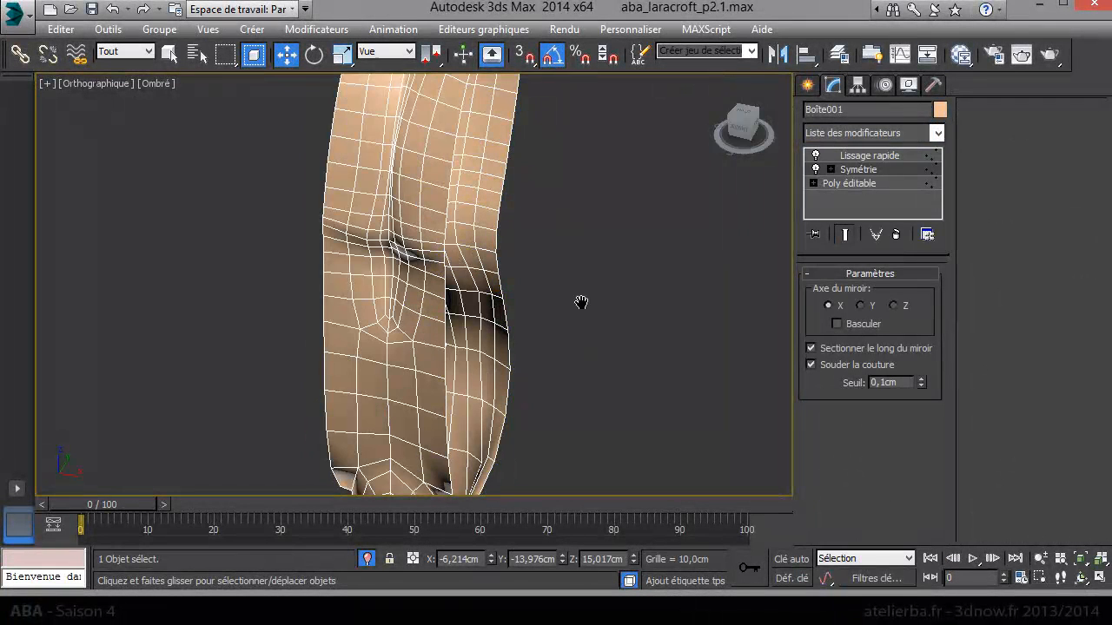
- Set the Symmetry mirror to X 0 and flip the mirror direction so both body halves are generated
{"action": "scroll", "coordinate": [581, 147], "scroll_direction": "down", "scroll_amount": 5}
{"action": "middle_click_drag", "start_coordinate": [595, 309], "coordinate": [560, 256]}
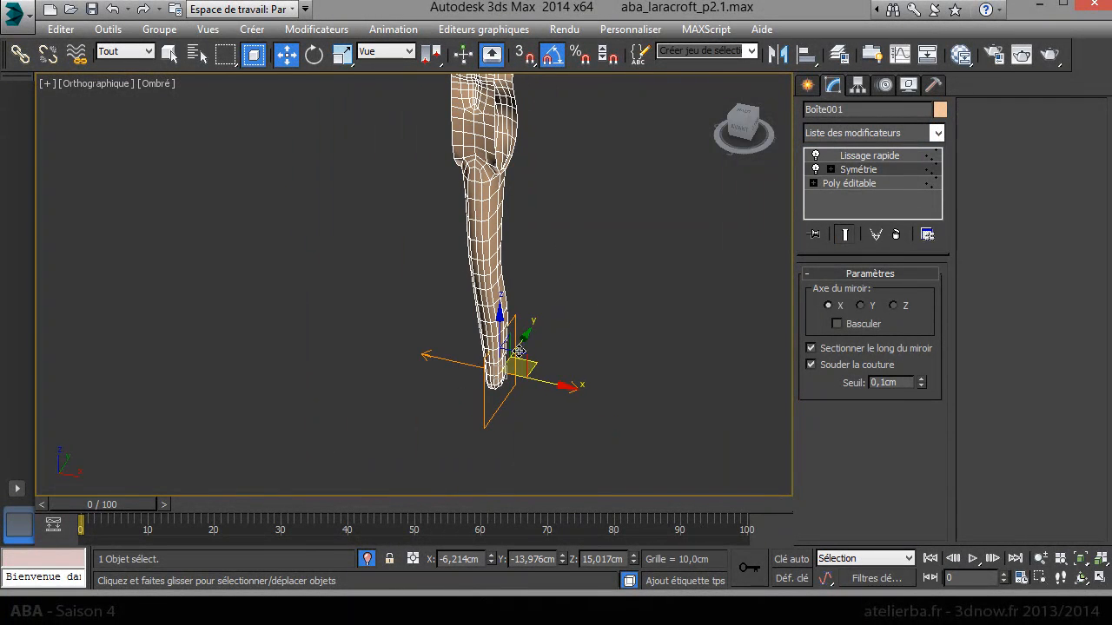
{"action": "left_click", "coordinate": [862, 170]}
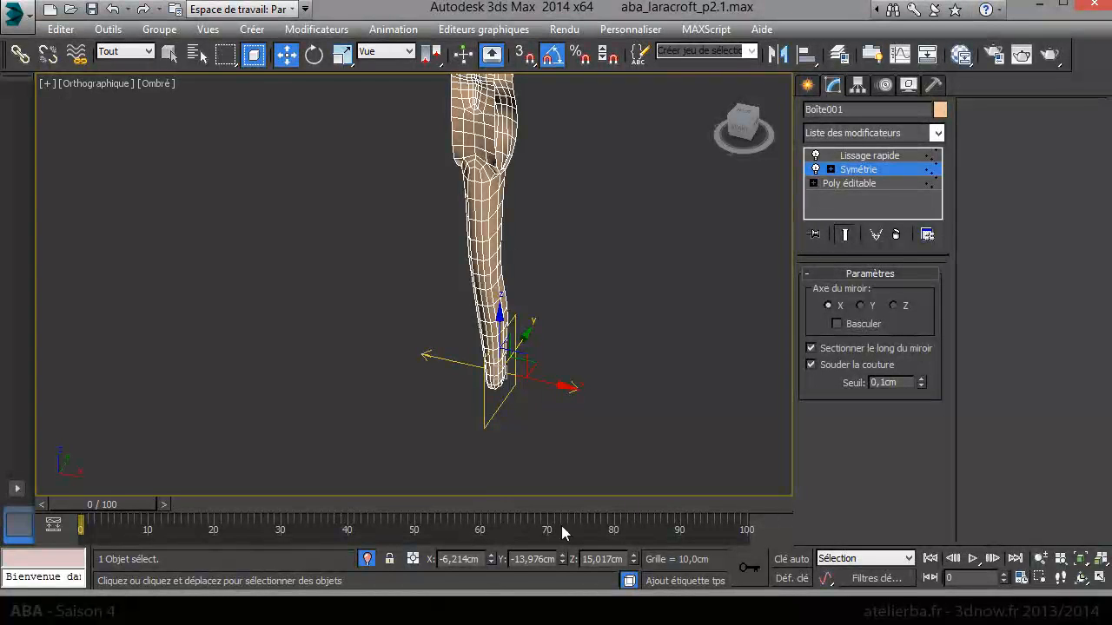
{"action": "right_click", "coordinate": [492, 558]}
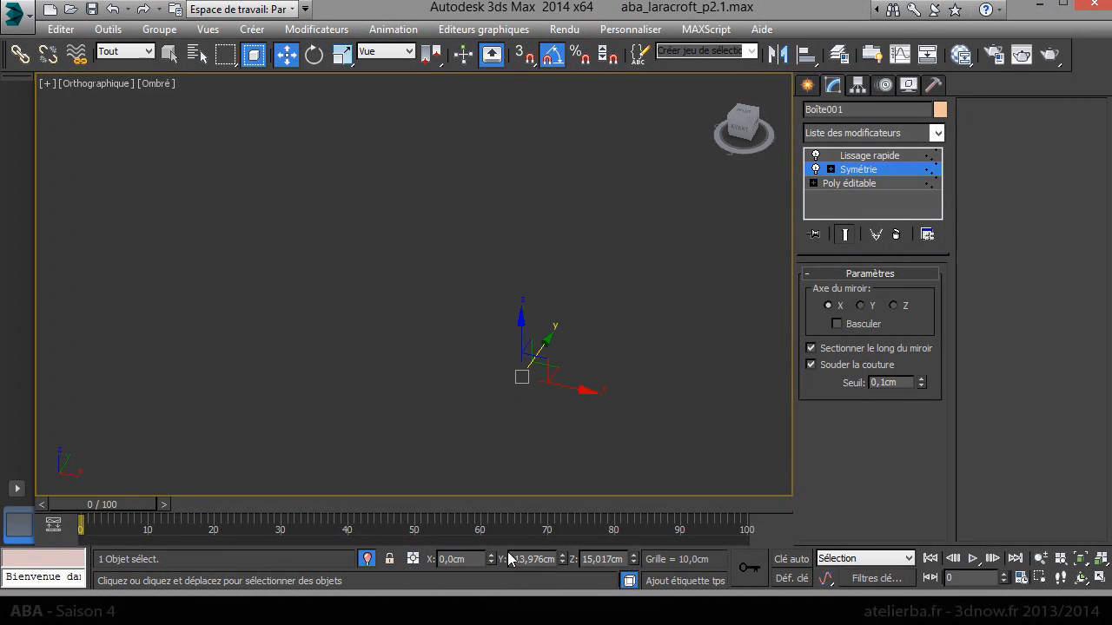
{"action": "left_click", "coordinate": [845, 324]}
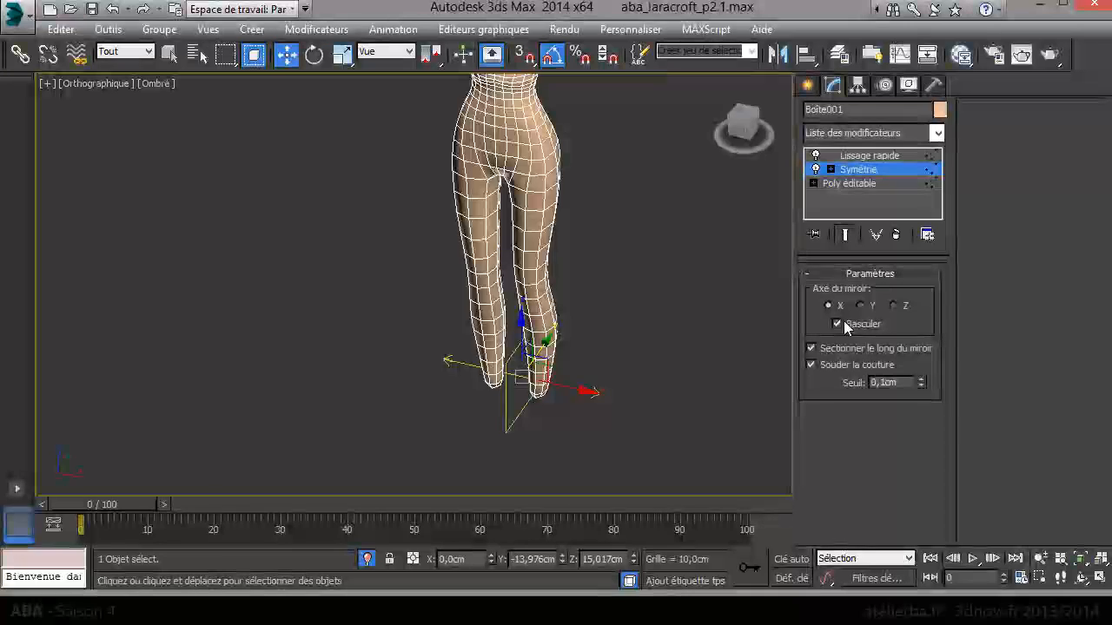
{"action": "middle_click_drag", "start_coordinate": [451, 287], "coordinate": [738, 282], "text": "alt"}
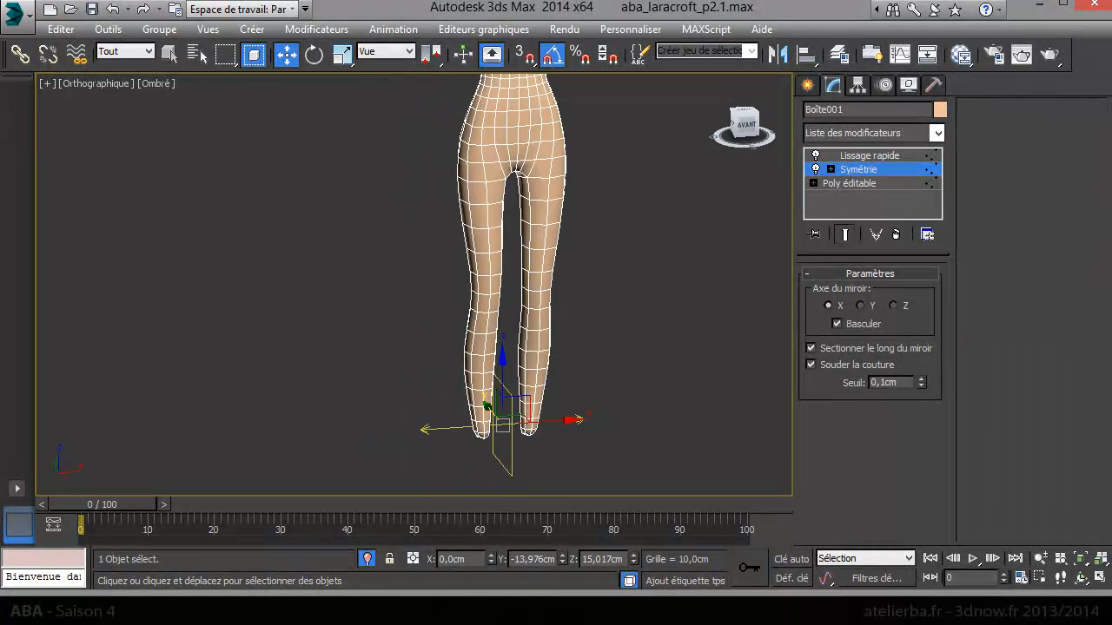
{"action": "middle_click_drag", "start_coordinate": [383, 200], "coordinate": [318, 261]}
- In the viewport configuration, disable displaying the selection with edged faces and apply the change
{"action": "left_click", "coordinate": [48, 84]}
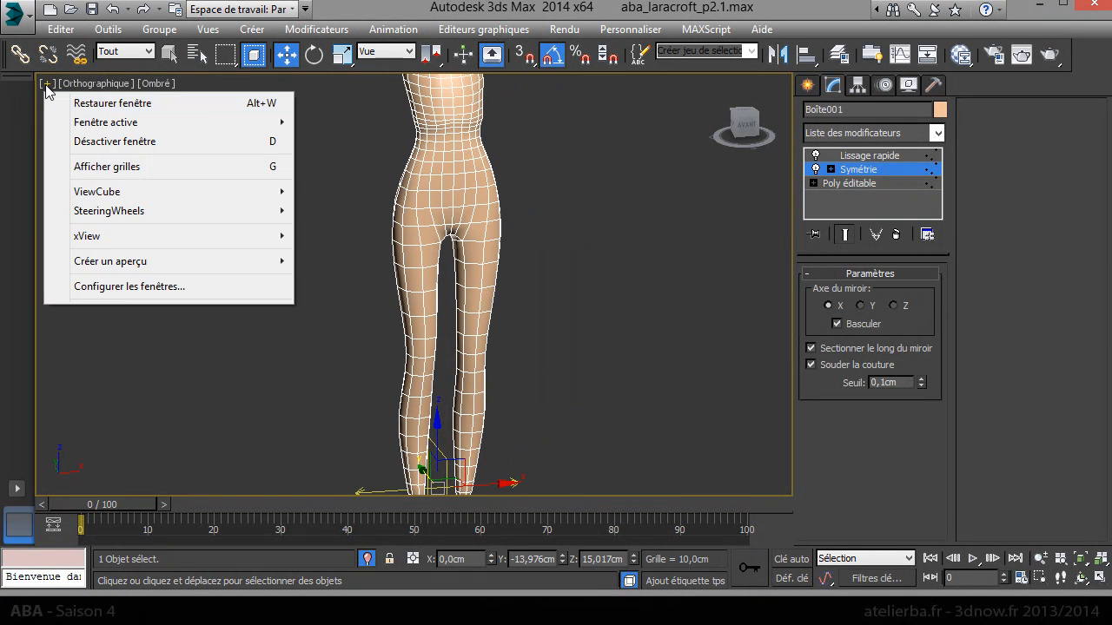
{"action": "left_click", "coordinate": [119, 289]}
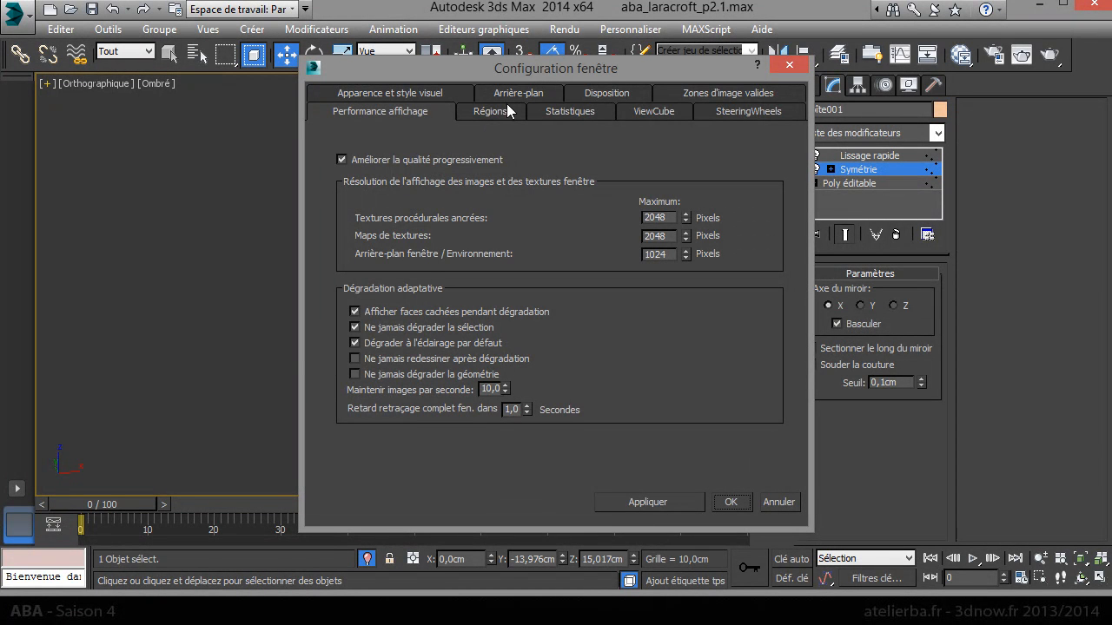
{"action": "left_click", "coordinate": [410, 94]}
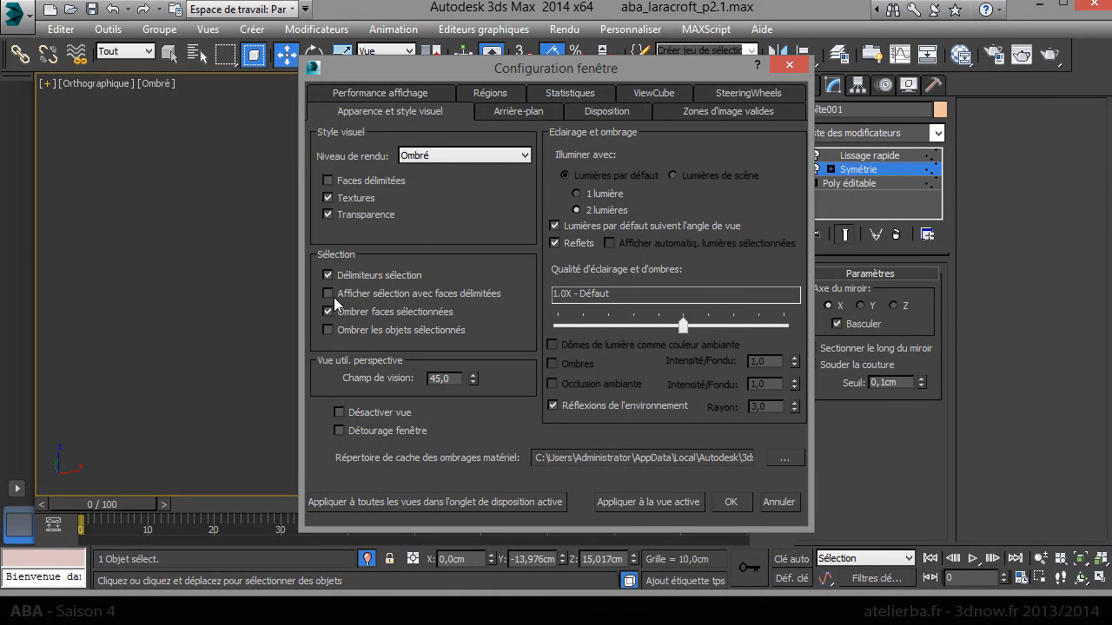
{"action": "left_click", "coordinate": [730, 502]}
{"action": "scroll", "coordinate": [524, 363], "scroll_direction": "down", "scroll_amount": 2}
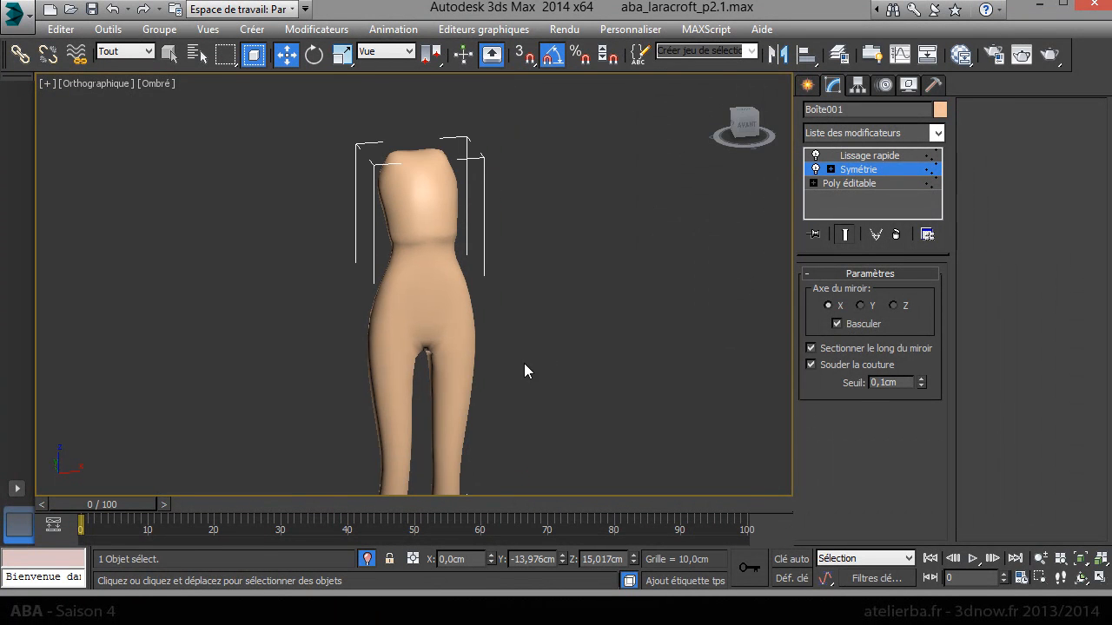
{"action": "scroll", "coordinate": [442, 269], "scroll_direction": "up", "scroll_amount": 5}
- At the editable poly's edge level, select the whole horizontal edge loop just above the waist and remove it
{"action": "left_click", "coordinate": [857, 171]}
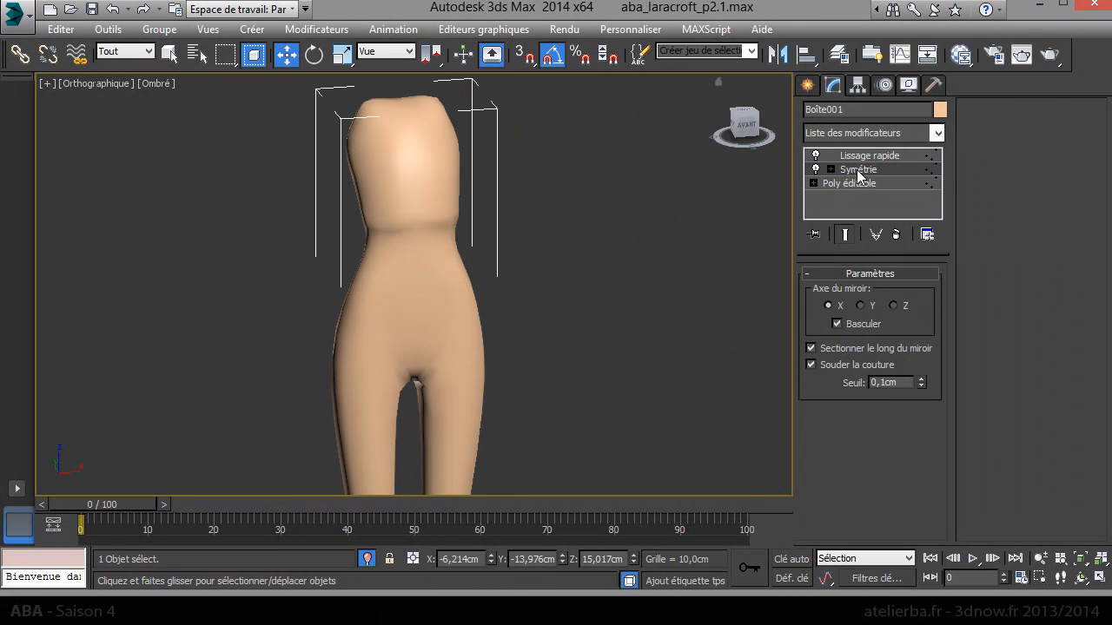
{"action": "left_click", "coordinate": [849, 183]}
{"action": "key", "text": "2"}
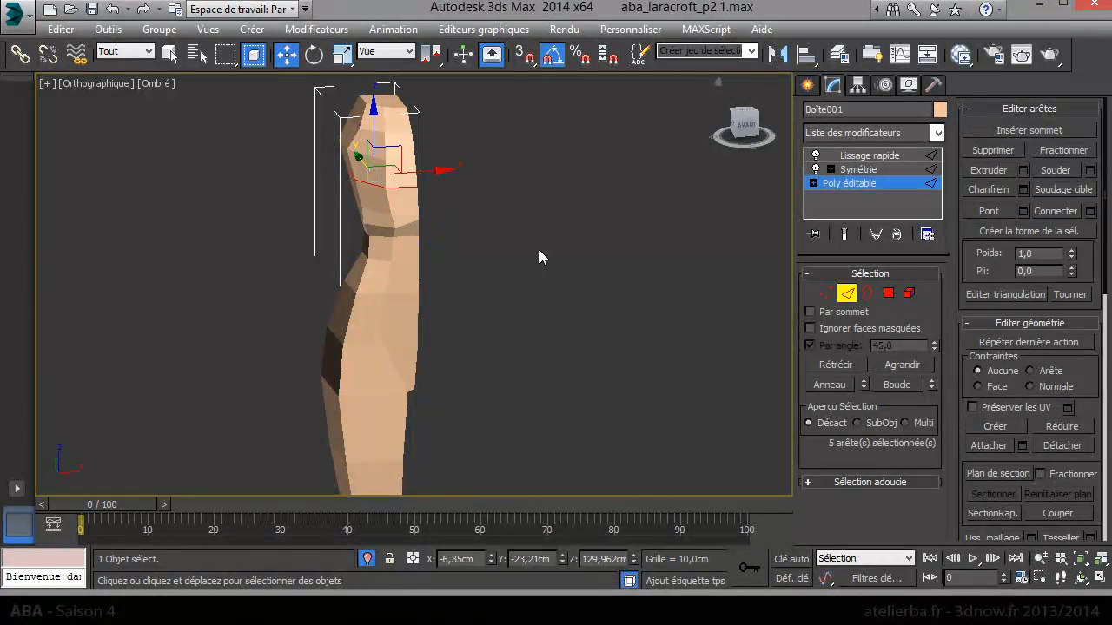
{"action": "scroll", "coordinate": [439, 222], "scroll_direction": "up", "scroll_amount": 3}
{"action": "left_click", "coordinate": [348, 225]}
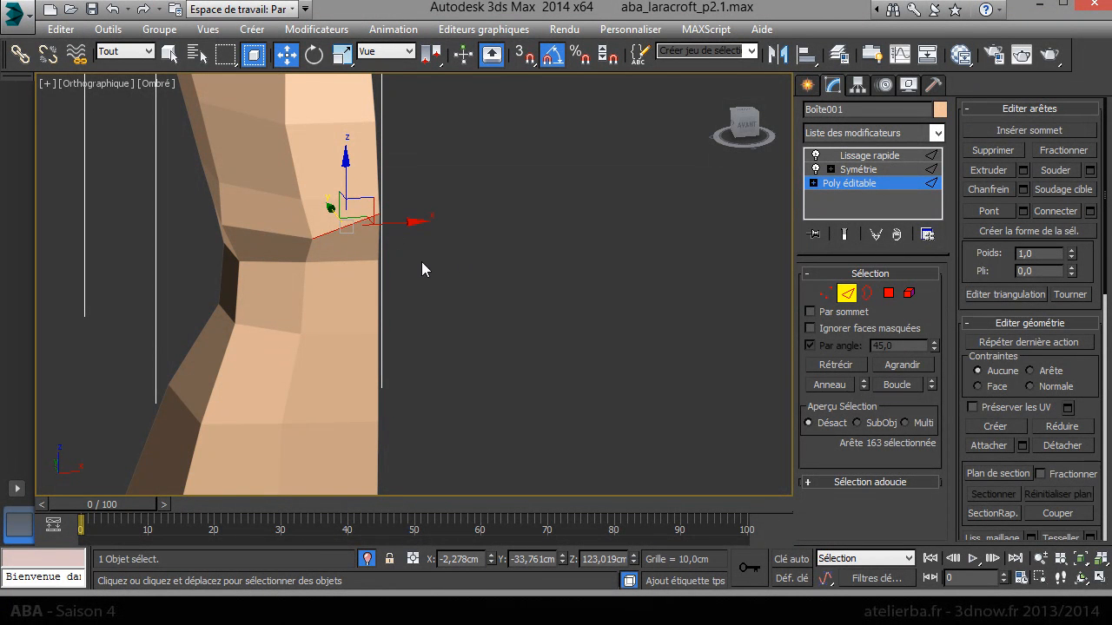
{"action": "left_click", "coordinate": [286, 236], "text": "alt"}
{"action": "left_click", "coordinate": [912, 384]}
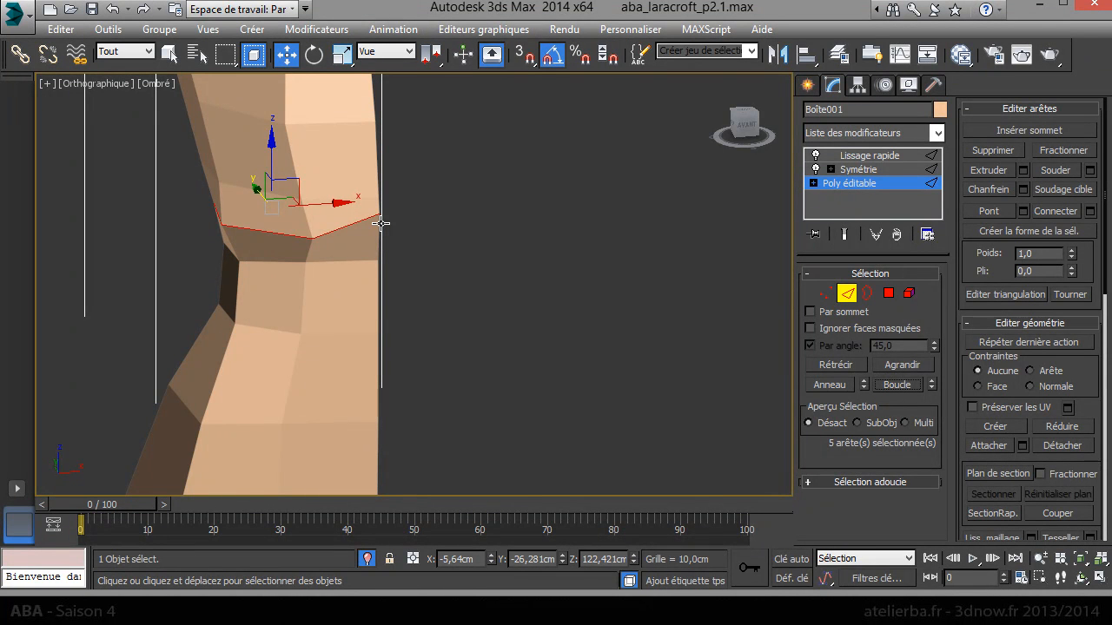
{"action": "key", "text": "BackSpace"}
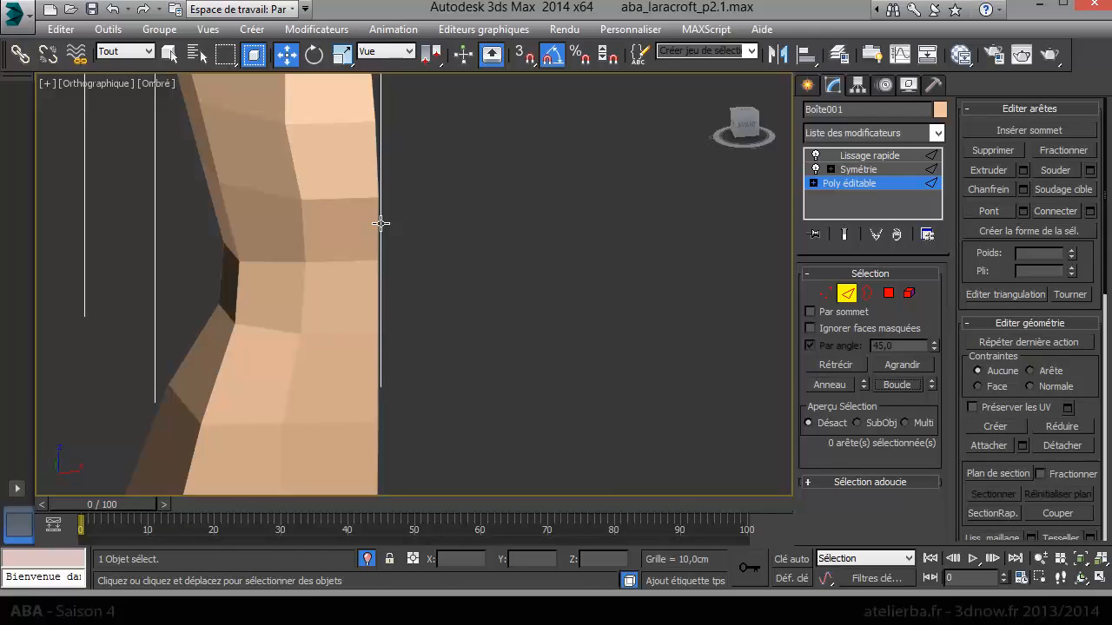
- Show the end result of the modifier stack while editing the base mesh, and turn off TurboSmooth
{"action": "key", "text": "F3"}
{"action": "mouse_move", "coordinate": [391, 238]}
{"action": "middle_mouse_down", "text": "alt"}
{"action": "mouse_move", "coordinate": [414, 219]}
{"action": "mouse_move", "coordinate": [508, 209]}
{"action": "mouse_move", "coordinate": [509, 231]}
{"action": "mouse_move", "coordinate": [382, 235]}
{"action": "mouse_move", "coordinate": [511, 226]}
{"action": "mouse_move", "coordinate": [482, 210]}
{"action": "mouse_move", "coordinate": [372, 277]}
{"action": "mouse_move", "coordinate": [2, 279]}
{"action": "mouse_move", "coordinate": [49, 301]}
{"action": "mouse_move", "coordinate": [399, 299]}
{"action": "mouse_move", "coordinate": [322, 303]}
{"action": "mouse_move", "coordinate": [241, 283]}
{"action": "mouse_move", "coordinate": [257, 326]}
{"action": "mouse_move", "coordinate": [275, 318]}
{"action": "mouse_move", "coordinate": [365, 78]}
{"action": "middle_mouse_up", "text": "alt"}
{"action": "key", "text": "F3"}
{"action": "scroll", "coordinate": [417, 251], "scroll_direction": "down", "scroll_amount": 5}
{"action": "mouse_move", "coordinate": [457, 364]}
{"action": "middle_mouse_down"}
{"action": "mouse_move", "coordinate": [455, 341]}
{"action": "mouse_move", "coordinate": [368, 290]}
{"action": "mouse_move", "coordinate": [299, 296]}
{"action": "mouse_move", "coordinate": [273, 313]}
{"action": "mouse_move", "coordinate": [263, 414]}
{"action": "mouse_move", "coordinate": [392, 339]}
{"action": "mouse_move", "coordinate": [560, 304]}
{"action": "middle_mouse_up"}
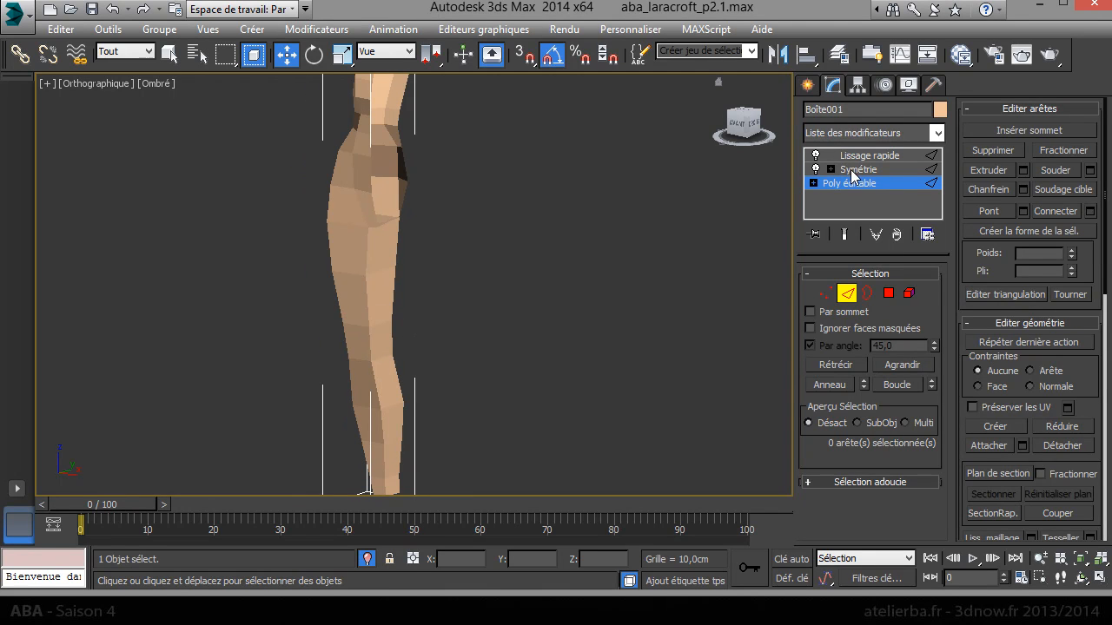
{"action": "left_click", "coordinate": [842, 235]}
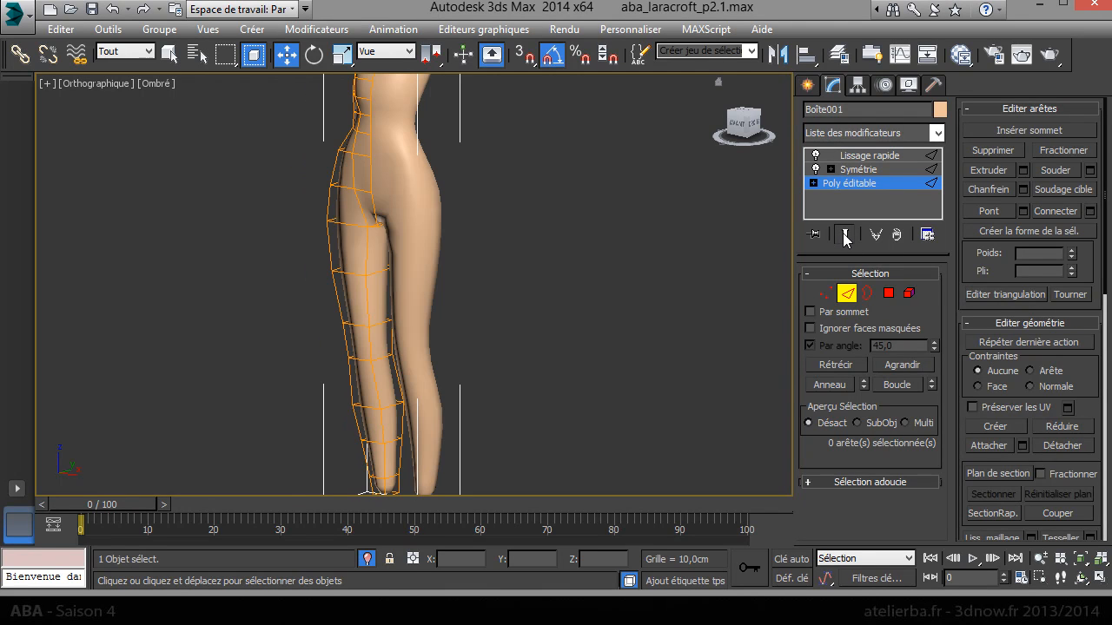
{"action": "middle_click_drag", "start_coordinate": [765, 229], "coordinate": [660, 228], "text": "alt"}
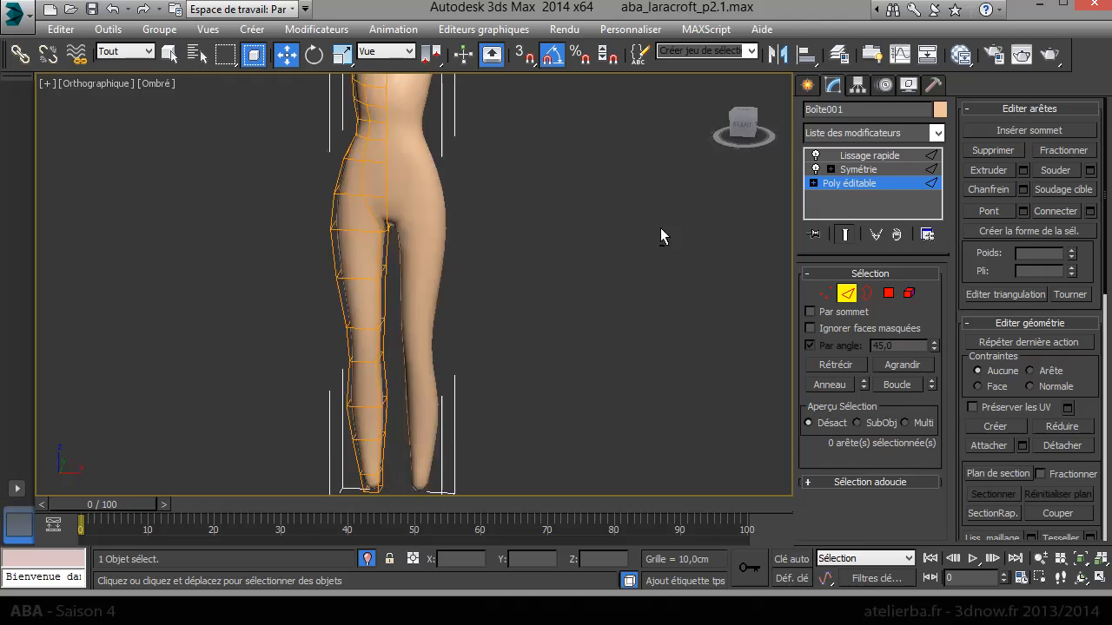
{"action": "left_click", "coordinate": [815, 155]}
{"action": "middle_click_drag", "start_coordinate": [516, 255], "coordinate": [608, 261], "text": "alt"}
{"action": "middle_click_drag", "start_coordinate": [608, 264], "coordinate": [620, 370]}
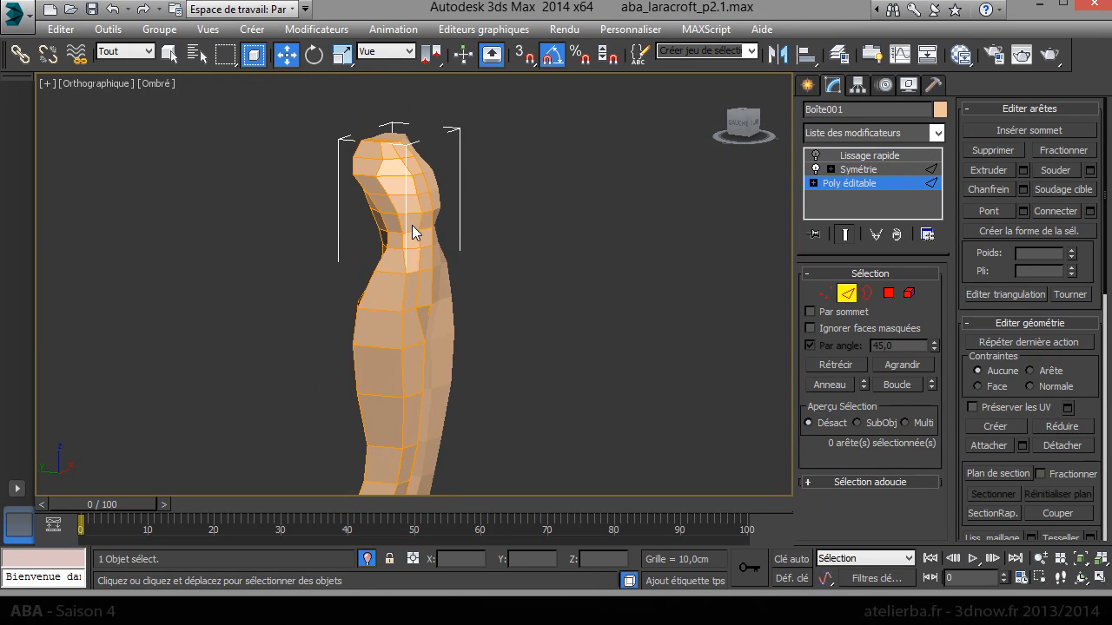
- Adjust the two waist vertices beside the front centre line along Y, to -33.143 cm for the upper and -33.147 cm for the lower
{"action": "scroll", "coordinate": [411, 225], "scroll_direction": "up", "scroll_amount": 5}
{"action": "left_click", "coordinate": [823, 295]}
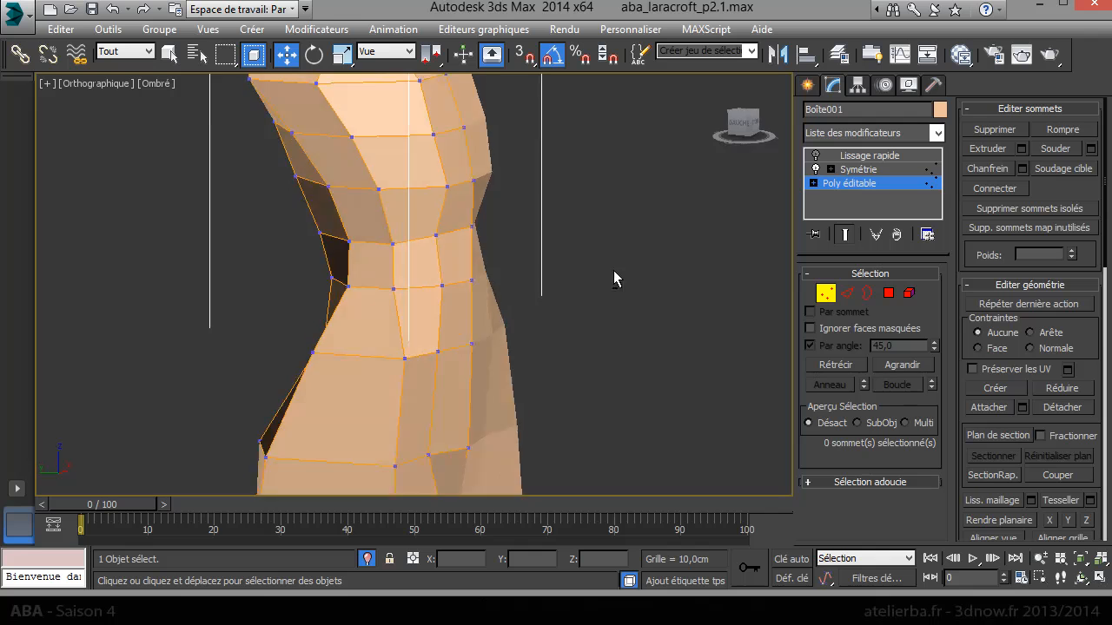
{"action": "middle_click_drag", "start_coordinate": [613, 270], "coordinate": [478, 225], "text": "alt"}
{"action": "left_click", "coordinate": [456, 224]}
{"action": "left_click_drag", "start_coordinate": [401, 225], "coordinate": [427, 223]}
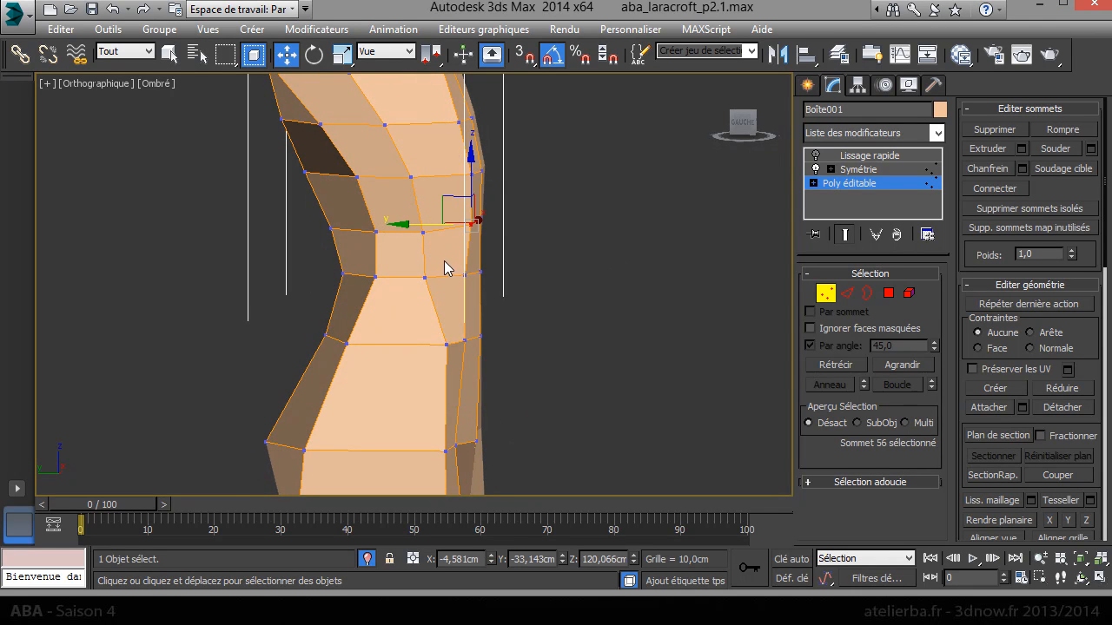
{"action": "left_click", "coordinate": [467, 272]}
{"action": "left_click_drag", "start_coordinate": [429, 274], "coordinate": [429, 277]}
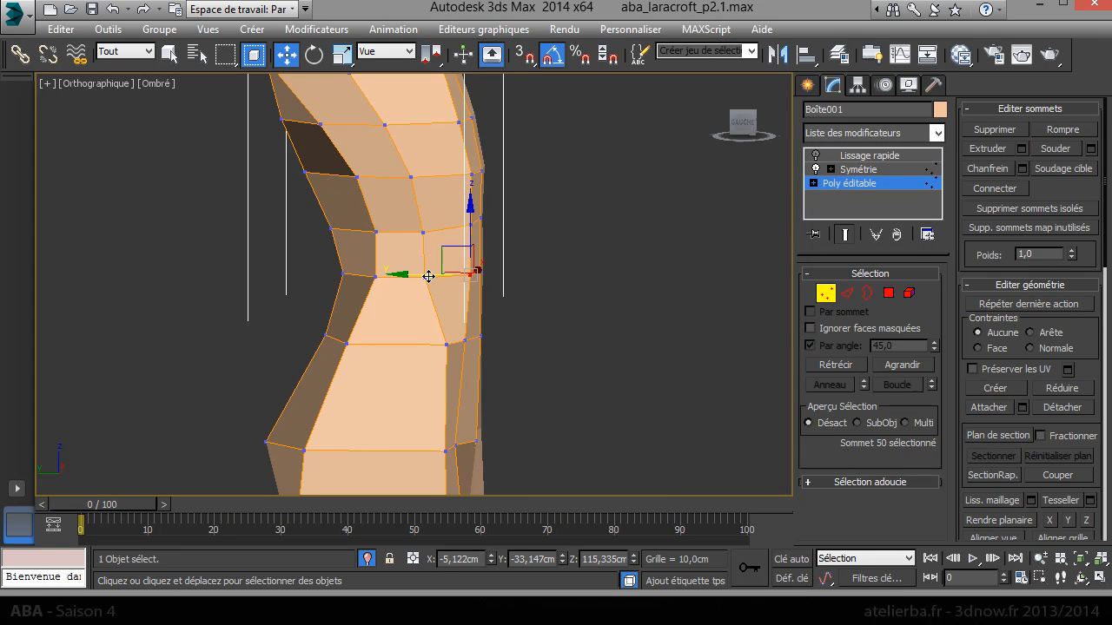
- Move the side waist vertex of the lower waist row forward to Y -30.163 cm
{"action": "middle_click_drag", "start_coordinate": [437, 198], "coordinate": [505, 294]}
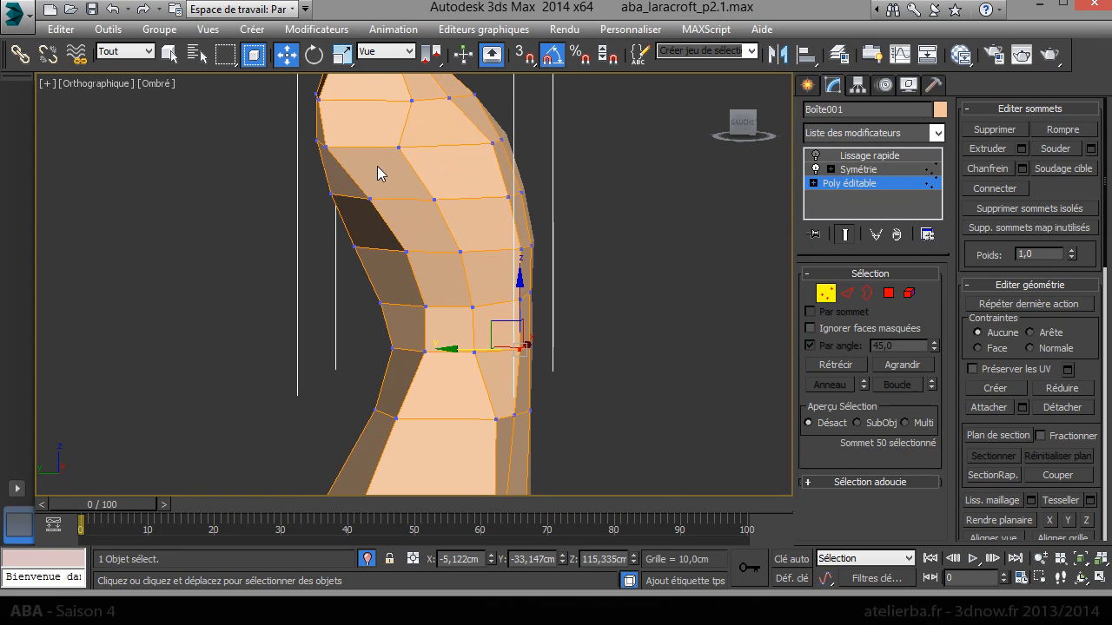
{"action": "left_click", "coordinate": [473, 349]}
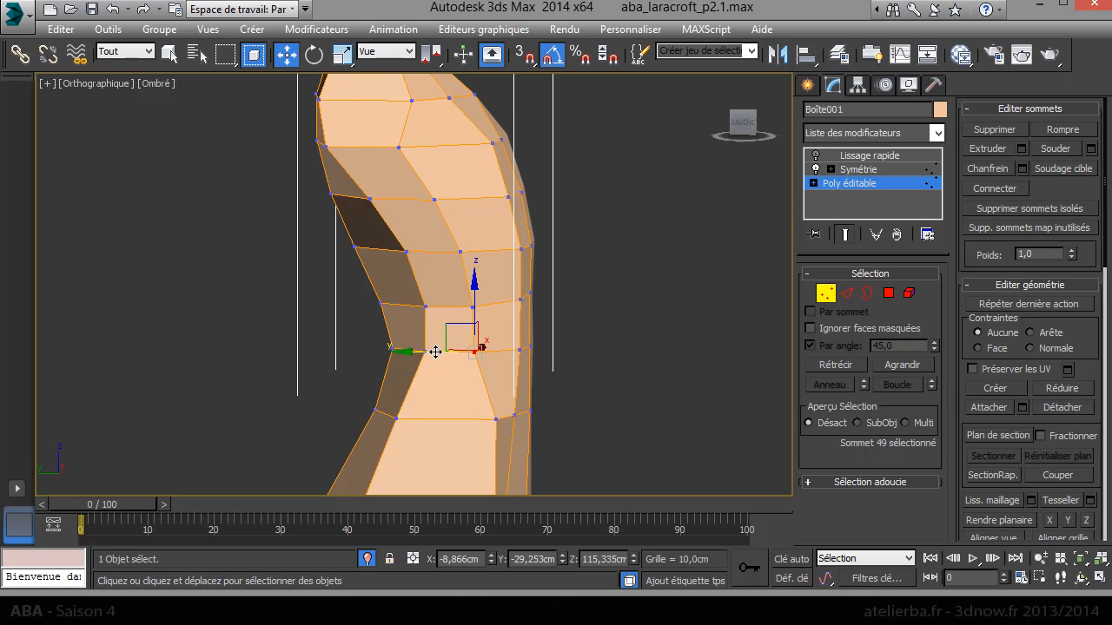
{"action": "left_click_drag", "start_coordinate": [444, 351], "coordinate": [453, 351]}
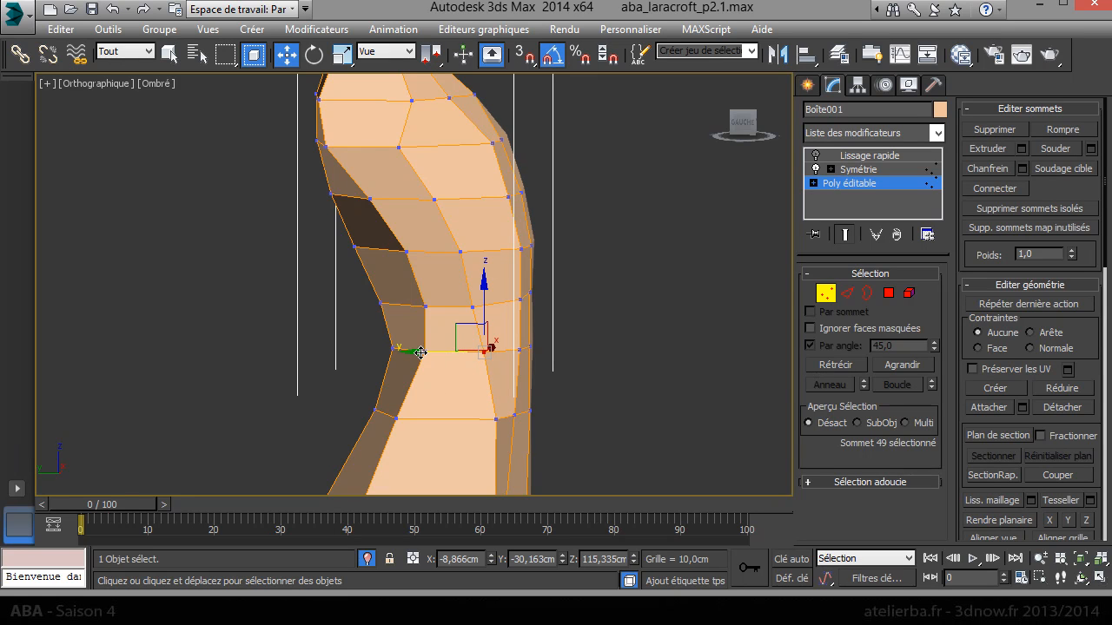
{"action": "left_click", "coordinate": [421, 352]}
{"action": "middle_click_drag", "start_coordinate": [411, 421], "coordinate": [429, 272]}
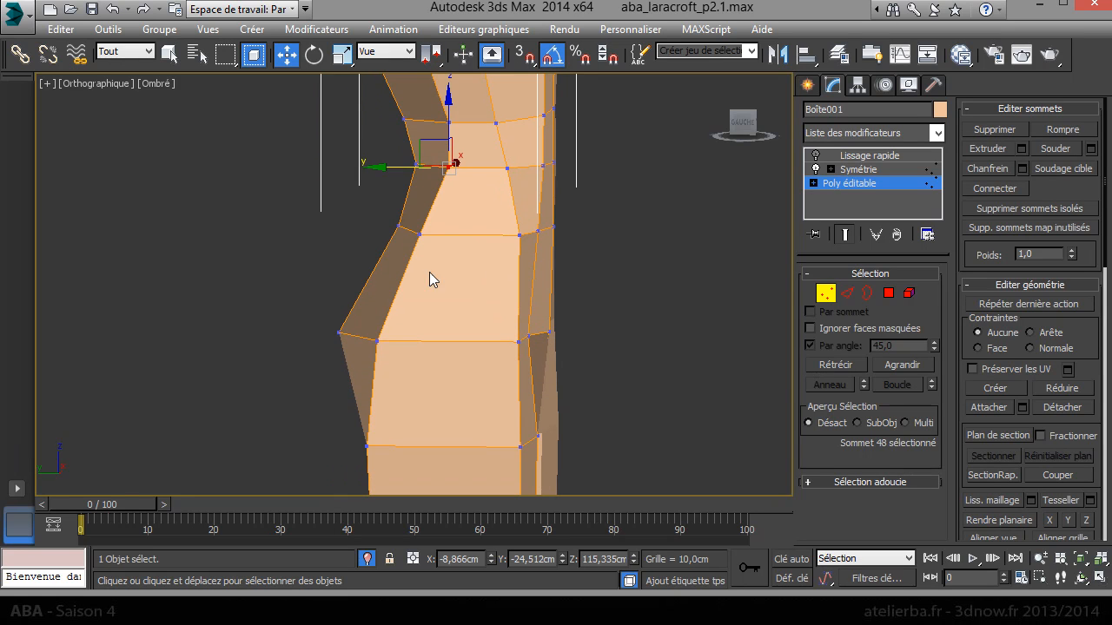
- Select the ring of vertical edges on the upper hip below the waist and connect it with a new horizontal edge loop
{"action": "left_click", "coordinate": [849, 294]}
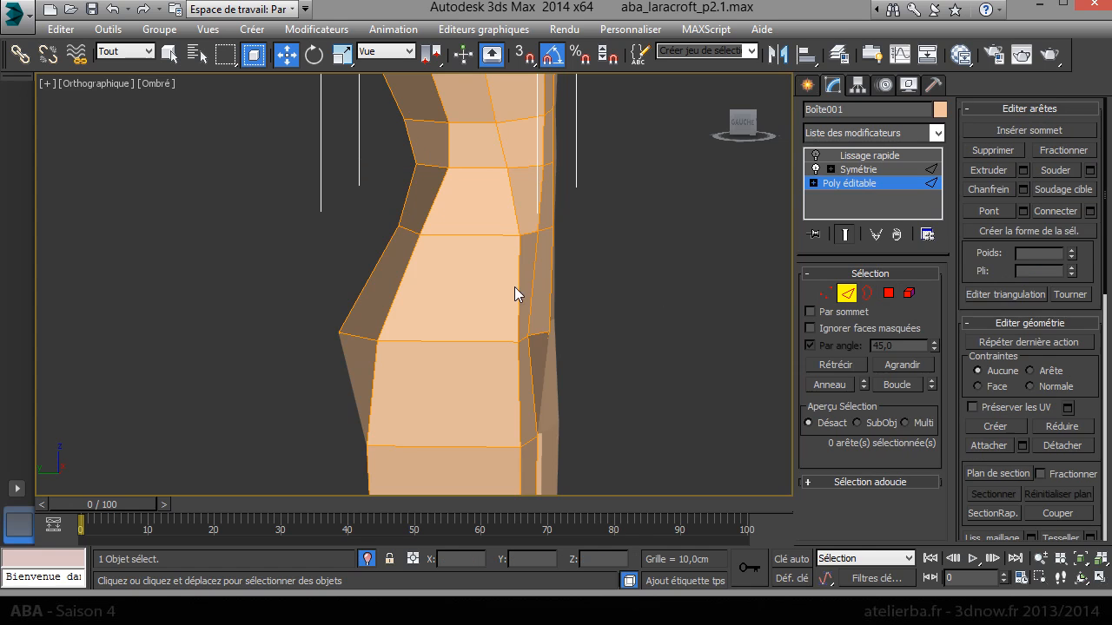
{"action": "left_click", "coordinate": [517, 287]}
{"action": "left_click", "coordinate": [839, 386]}
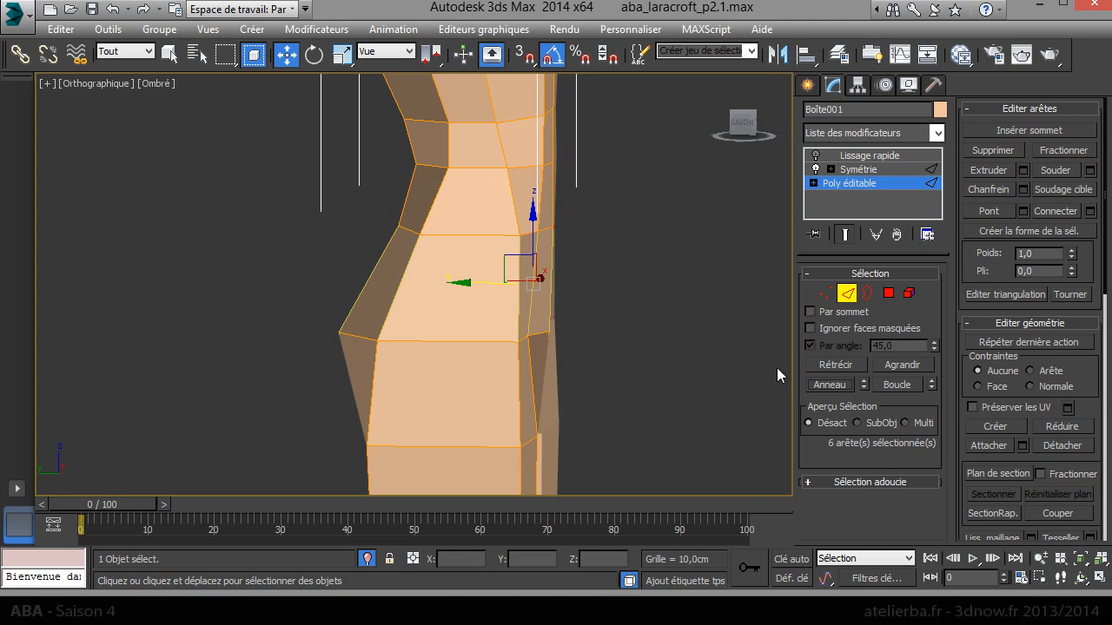
{"action": "right_click", "coordinate": [575, 293]}
{"action": "left_click", "coordinate": [539, 356]}
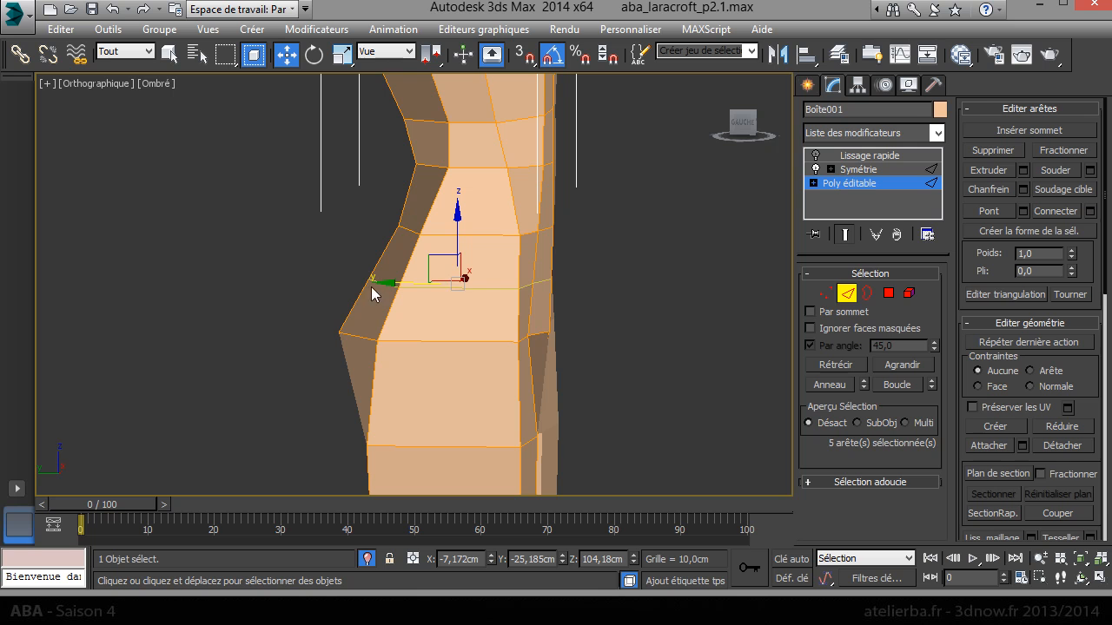
- Move the rear vertex of the new hip loop slightly backward to round the buttock profile
{"action": "left_click", "coordinate": [826, 294]}
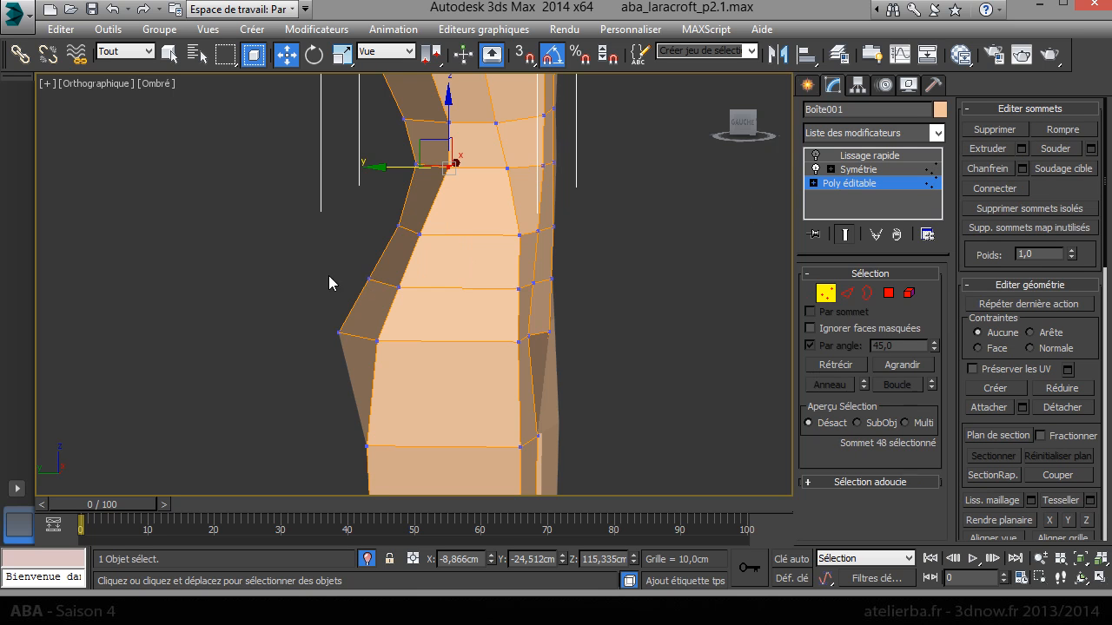
{"action": "left_click", "coordinate": [369, 279]}
{"action": "left_click_drag", "start_coordinate": [417, 301], "coordinate": [313, 287]}
- Select the ring of vertical edges on the lower hip below the buttock peak and connect it with a new horizontal edge loop
{"action": "left_click", "coordinate": [847, 293]}
{"action": "left_click", "coordinate": [516, 388]}
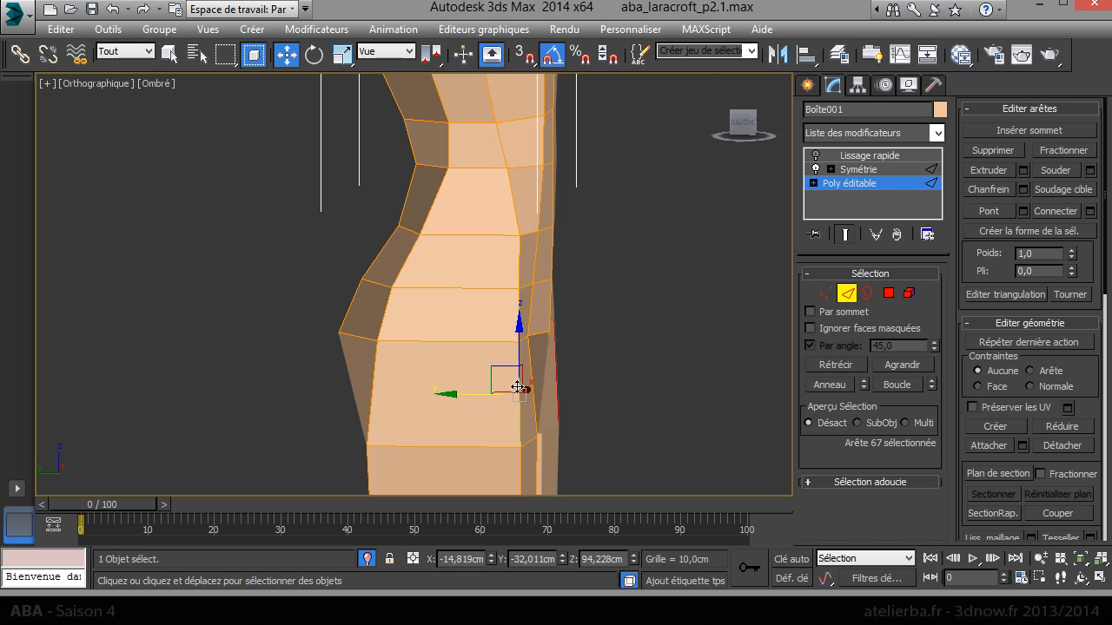
{"action": "left_click", "coordinate": [829, 385]}
{"action": "right_click", "coordinate": [512, 314]}
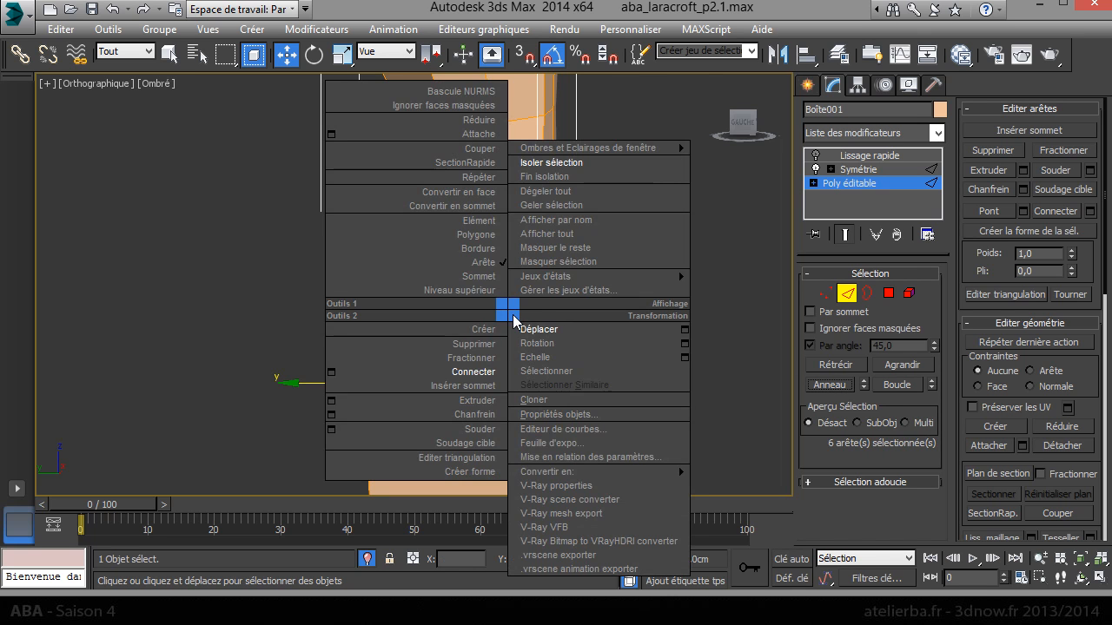
{"action": "left_click", "coordinate": [489, 372]}
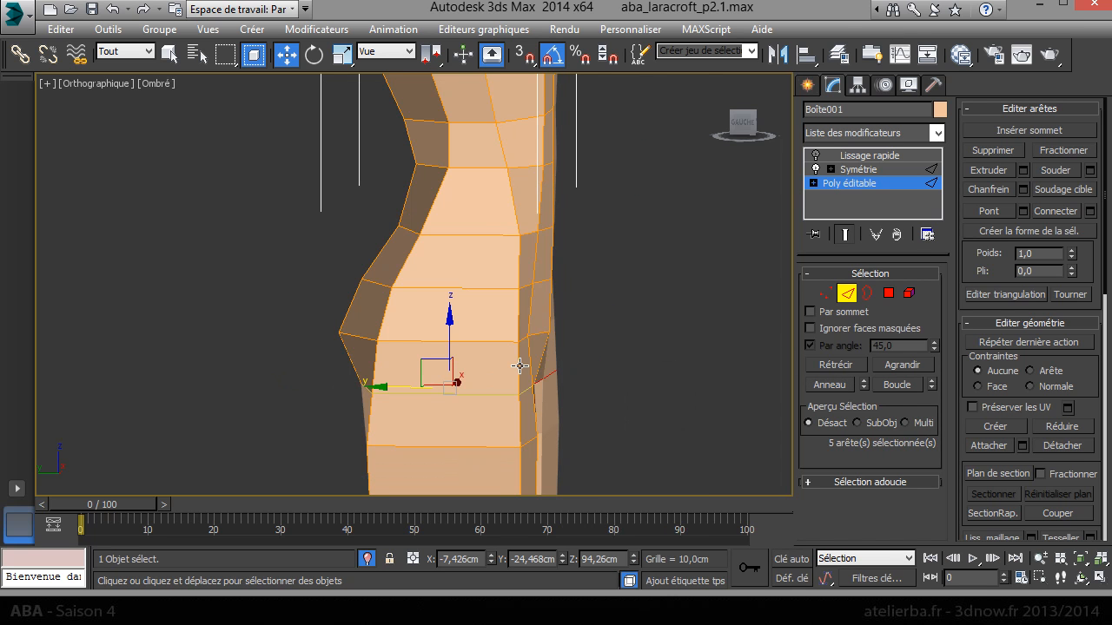
{"action": "middle_click_drag", "start_coordinate": [545, 341], "coordinate": [544, 347]}
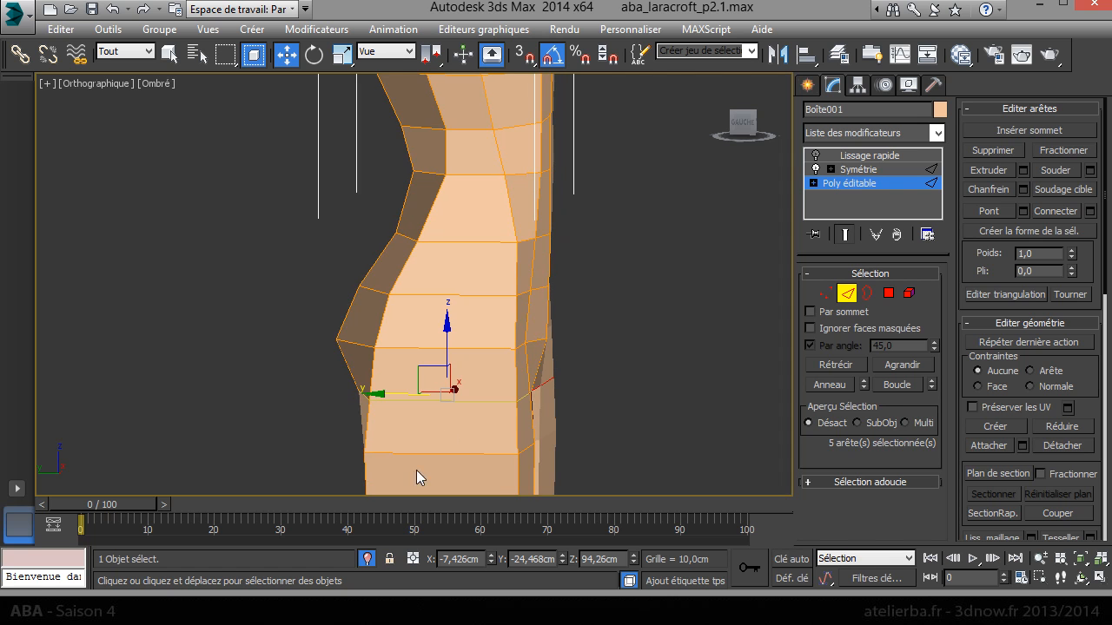
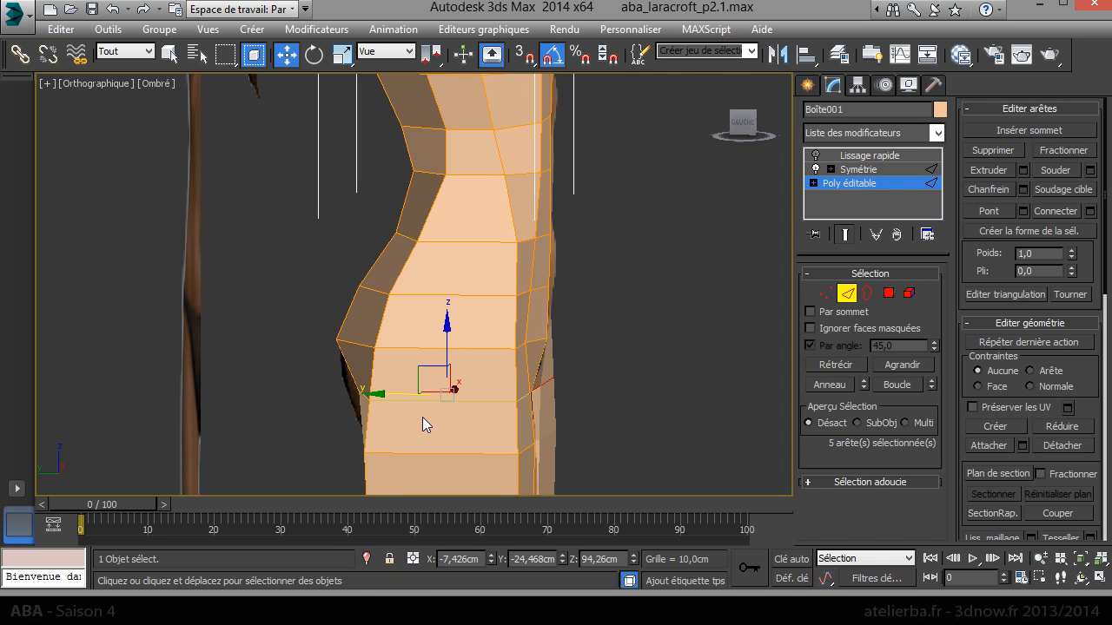
- Display the hips in the left view with the mesh see-through over the reference, and select the upper hip row's side vertex
{"action": "key", "text": "f"}
{"action": "key", "text": "l"}
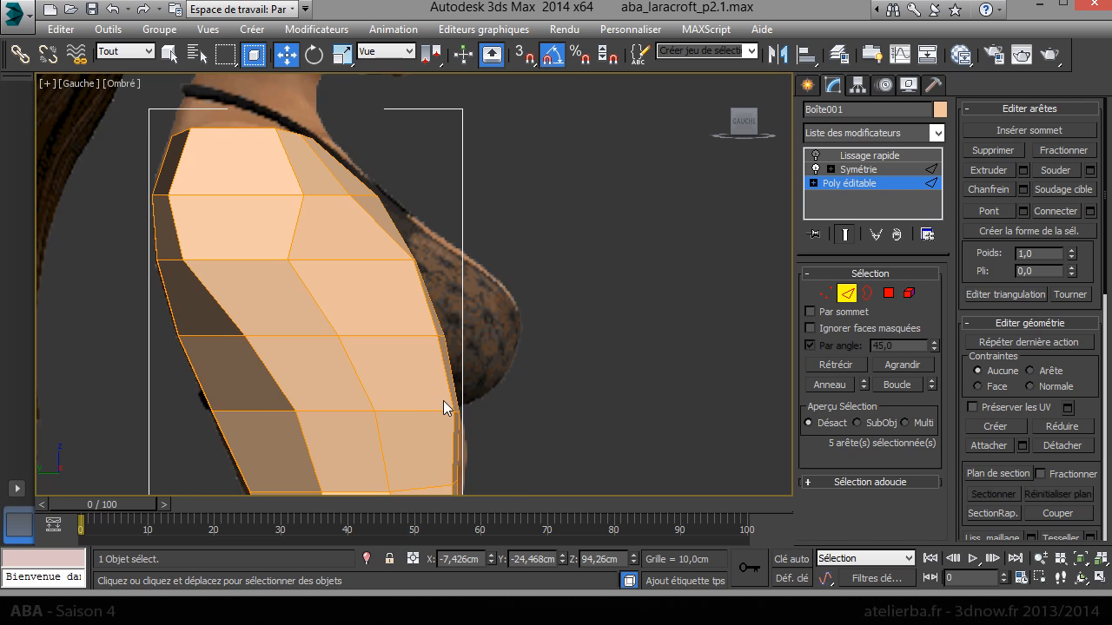
{"action": "middle_click_drag", "start_coordinate": [417, 353], "coordinate": [490, 97]}
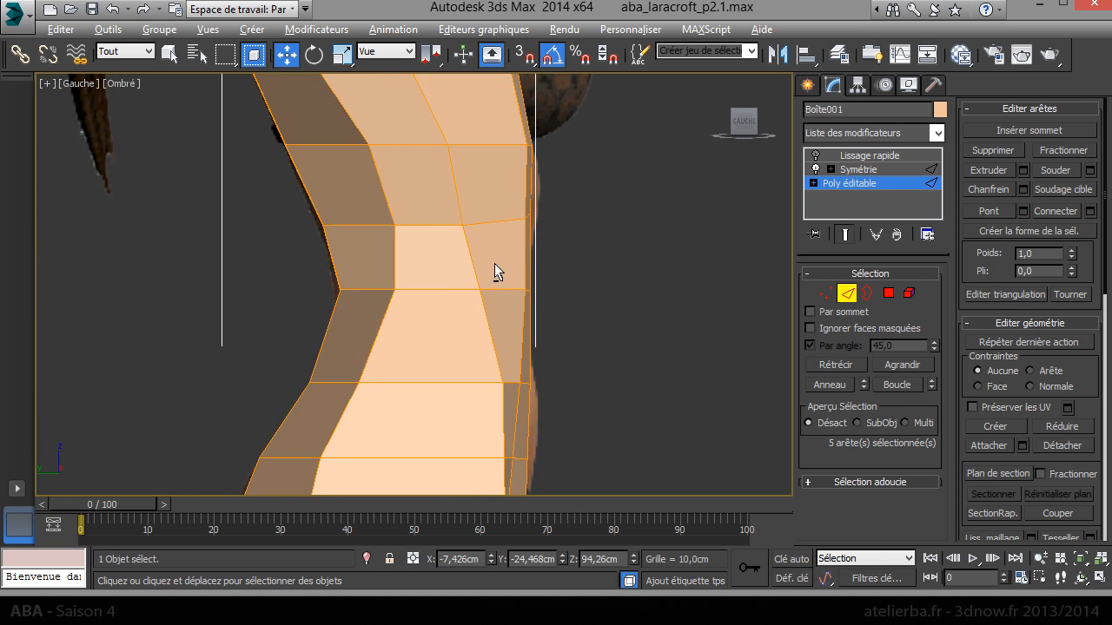
{"action": "key", "text": "alt+x"}
{"action": "middle_click_drag", "start_coordinate": [460, 275], "coordinate": [501, 104]}
{"action": "left_click", "coordinate": [826, 294]}
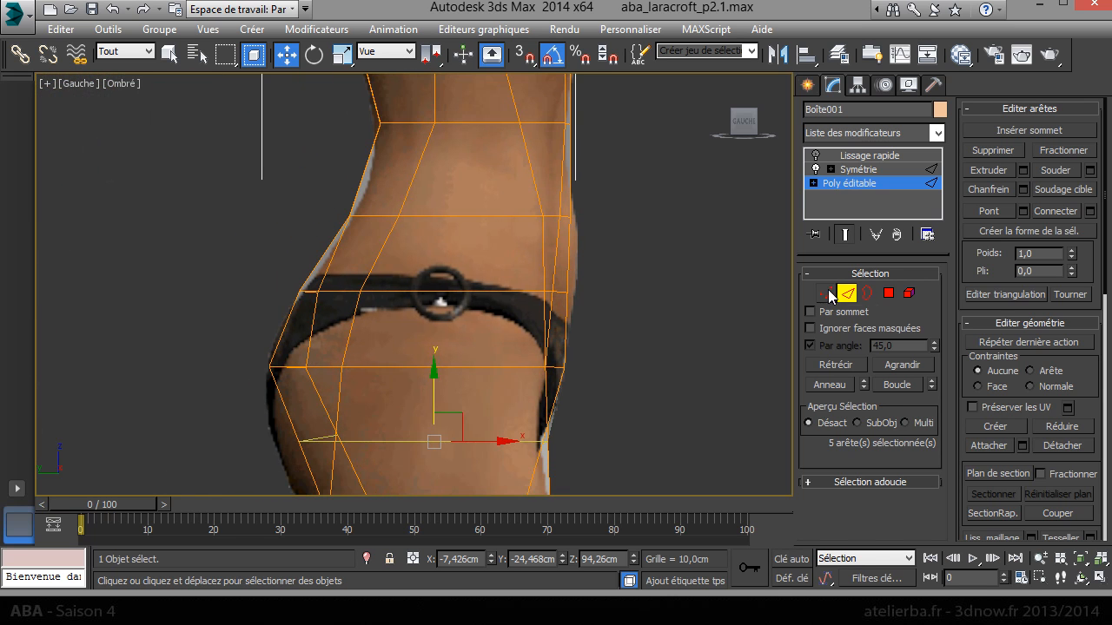
{"action": "middle_click_drag", "start_coordinate": [623, 225], "coordinate": [634, 284]}
{"action": "left_click_drag", "start_coordinate": [338, 230], "coordinate": [404, 250]}
{"action": "left_click", "coordinate": [409, 249]}
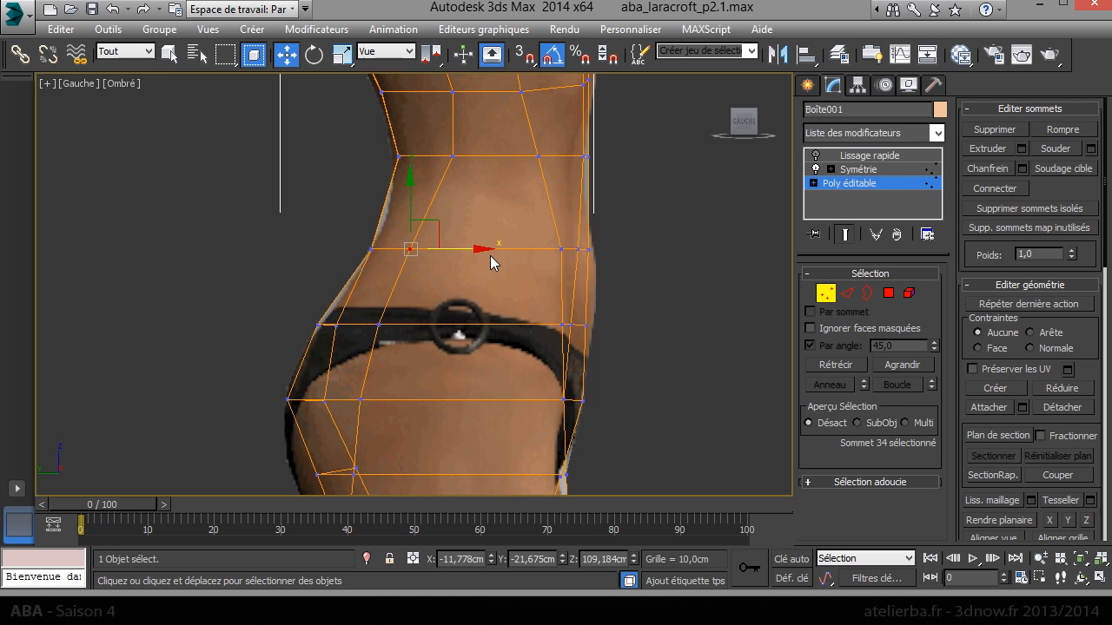
{"action": "middle_click_drag", "start_coordinate": [489, 255], "coordinate": [484, 294]}
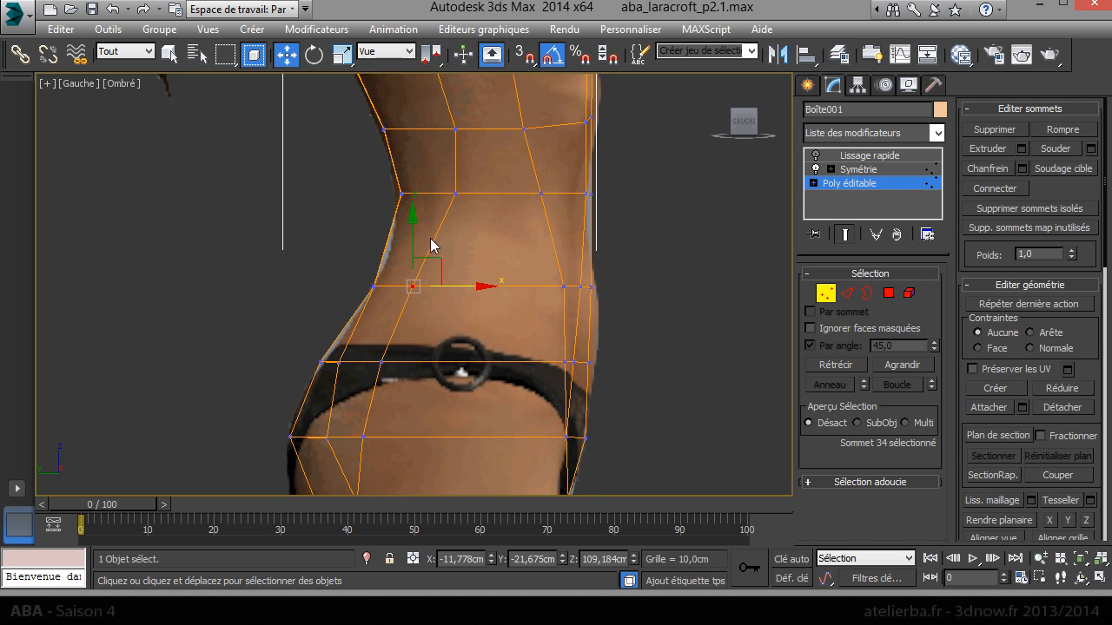
- Connect the edge ring between the waist and upper hip with a new loop and fit its rear vertices to the reference at Y -20.421 cm
{"action": "left_click", "coordinate": [847, 293]}
{"action": "left_click", "coordinate": [549, 240]}
{"action": "left_click", "coordinate": [828, 385]}
{"action": "left_click", "coordinate": [624, 388]}
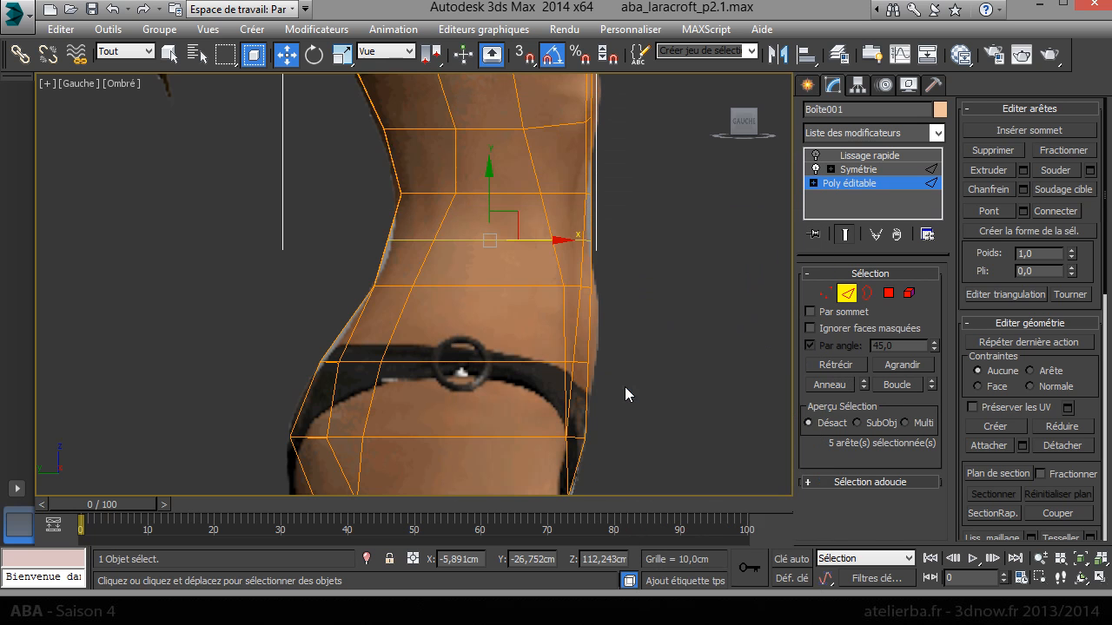
{"action": "left_click", "coordinate": [825, 293]}
{"action": "left_click_drag", "start_coordinate": [376, 225], "coordinate": [428, 243]}
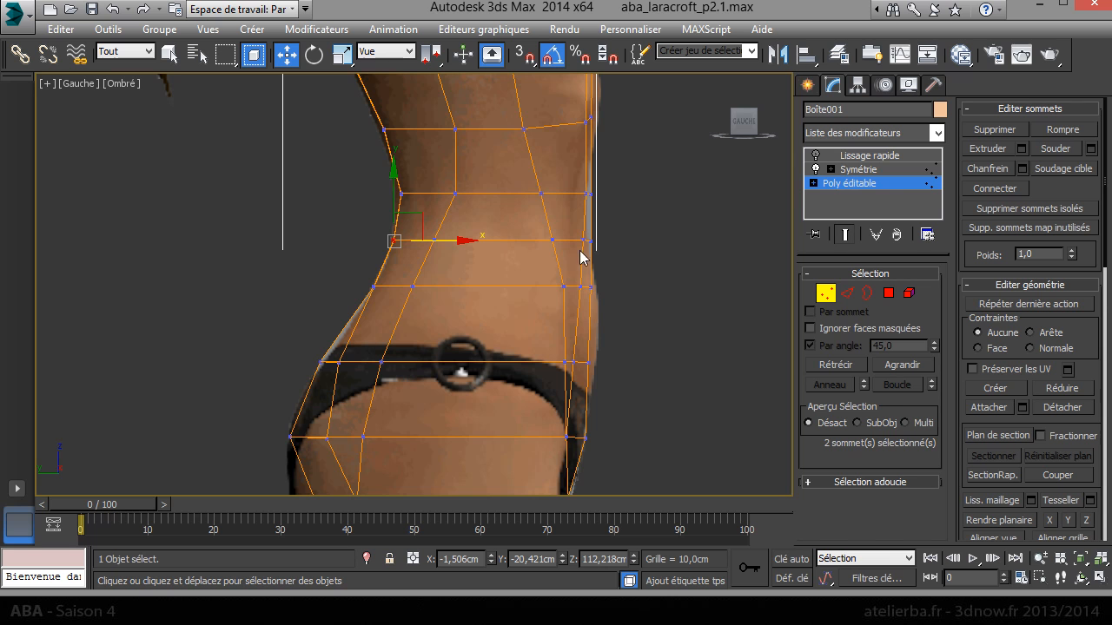
- Move the front centre vertices of the lower belly forward to the reference outline, the upper one to Y -33.875 cm
{"action": "left_click", "coordinate": [590, 288]}
{"action": "left_click_drag", "start_coordinate": [624, 291], "coordinate": [641, 296]}
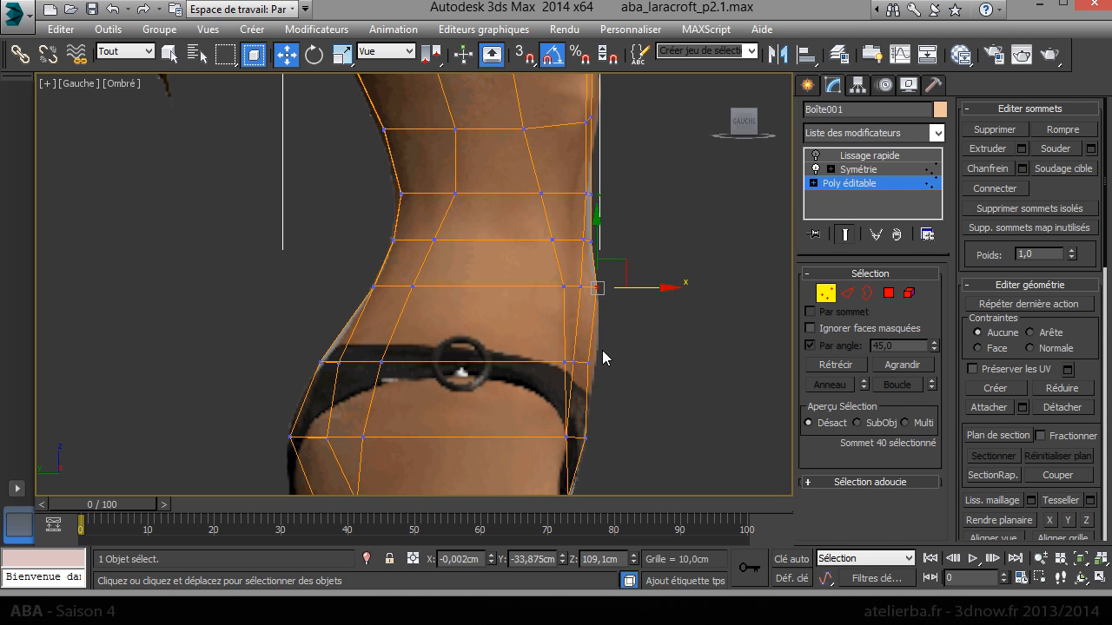
{"action": "left_click", "coordinate": [588, 361]}
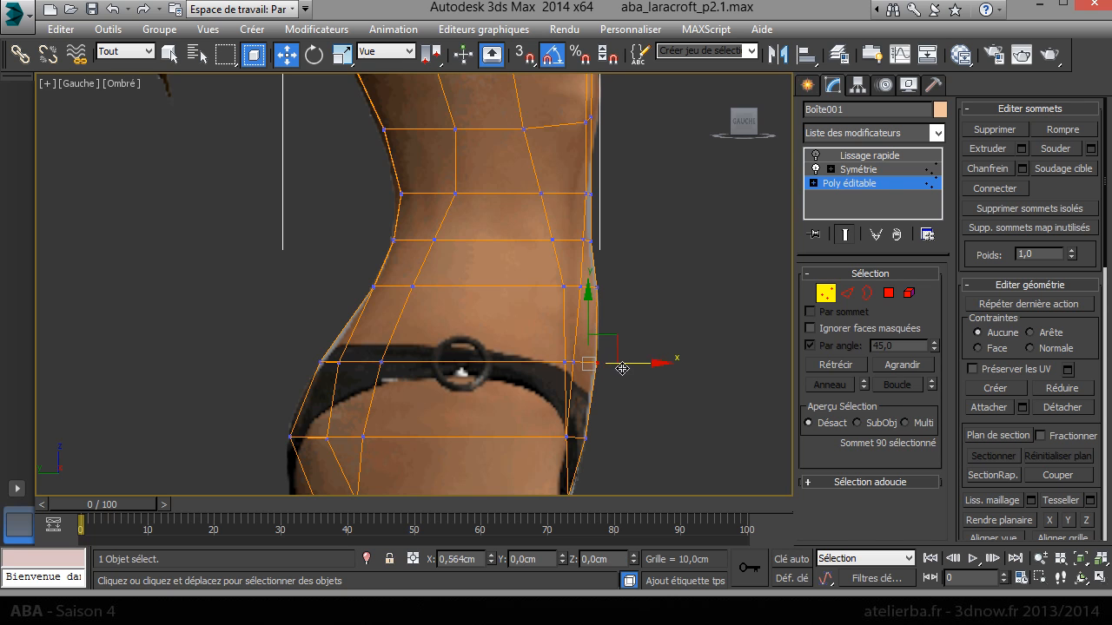
- Move the vertices beside the front centre line slightly back on the new loop and the waist row, the waist one to Y -32.732 cm
{"action": "left_click", "coordinate": [582, 239]}
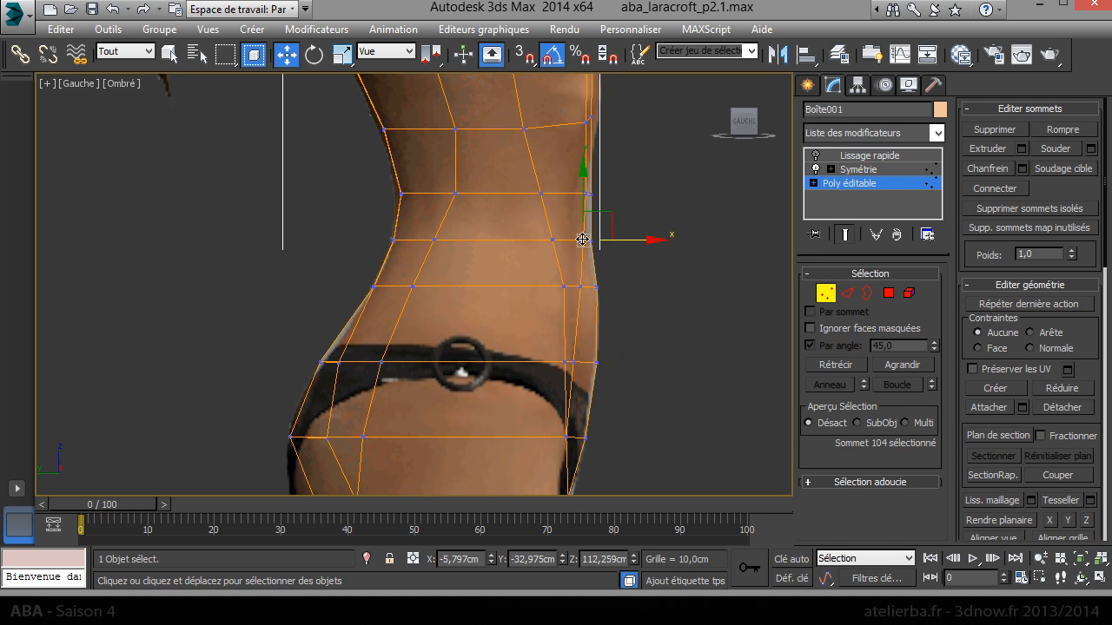
{"action": "left_click", "coordinate": [586, 193]}
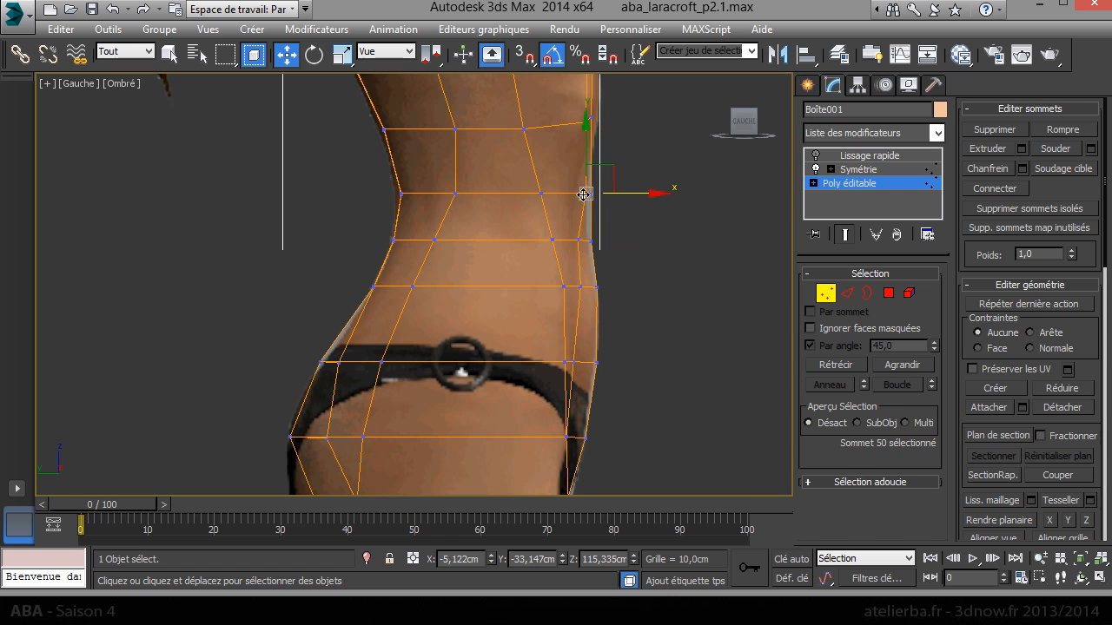
{"action": "left_click_drag", "start_coordinate": [623, 196], "coordinate": [627, 196]}
{"action": "scroll", "coordinate": [632, 292], "scroll_direction": "down", "scroll_amount": 2}
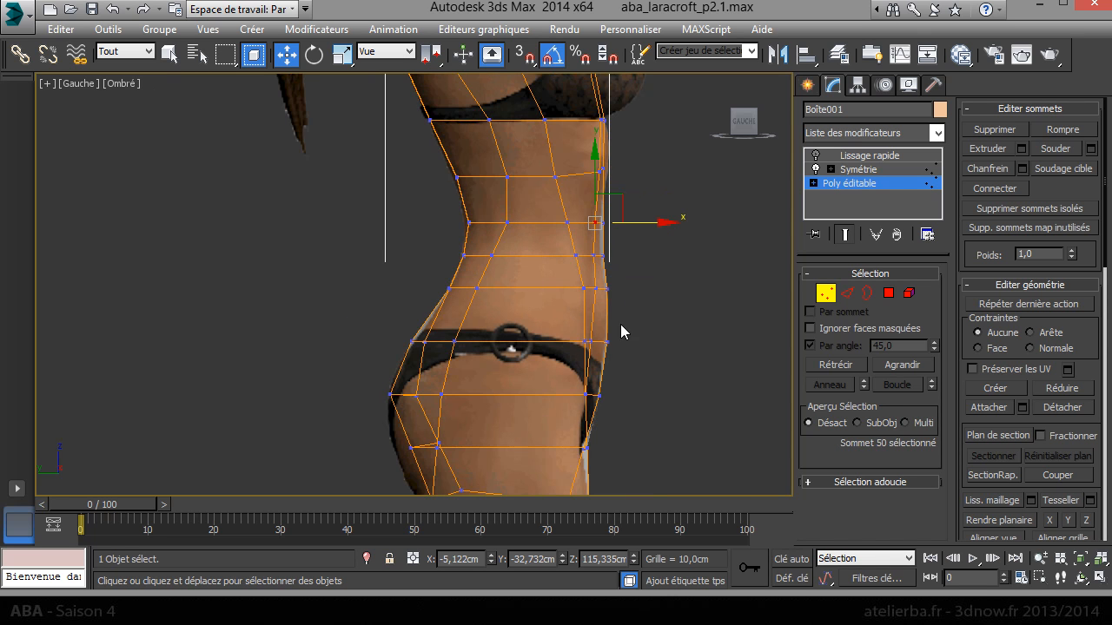
- Move the rear vertex of the lower hip loop backward to Y -13.891 cm to follow the buttock outline
{"action": "middle_click_drag", "start_coordinate": [387, 409], "coordinate": [439, 323]}
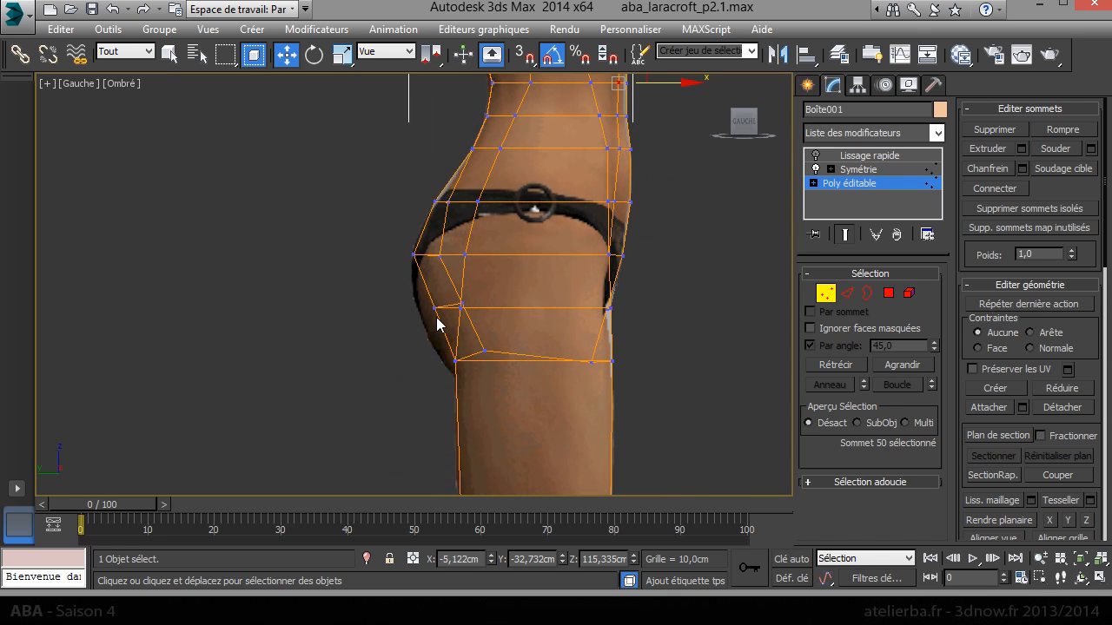
{"action": "left_click", "coordinate": [433, 309]}
{"action": "left_click_drag", "start_coordinate": [473, 307], "coordinate": [438, 309]}
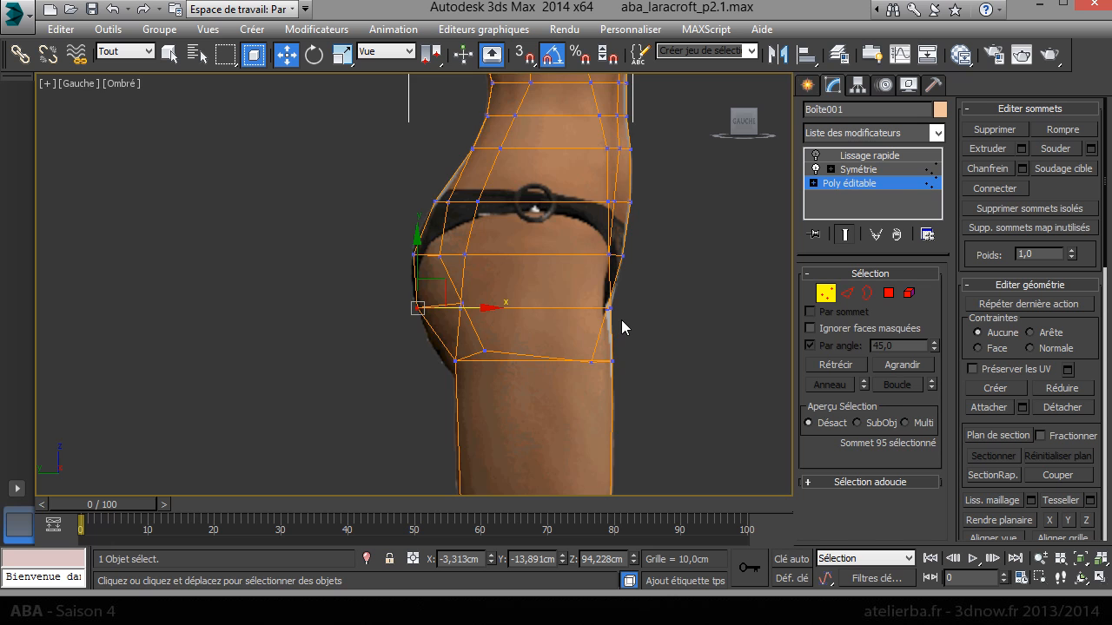
- Move the two front vertices of the lower hip loop back to the reference outline, the second one to Y -31.487 cm
{"action": "scroll", "coordinate": [621, 322], "scroll_direction": "up", "scroll_amount": 5}
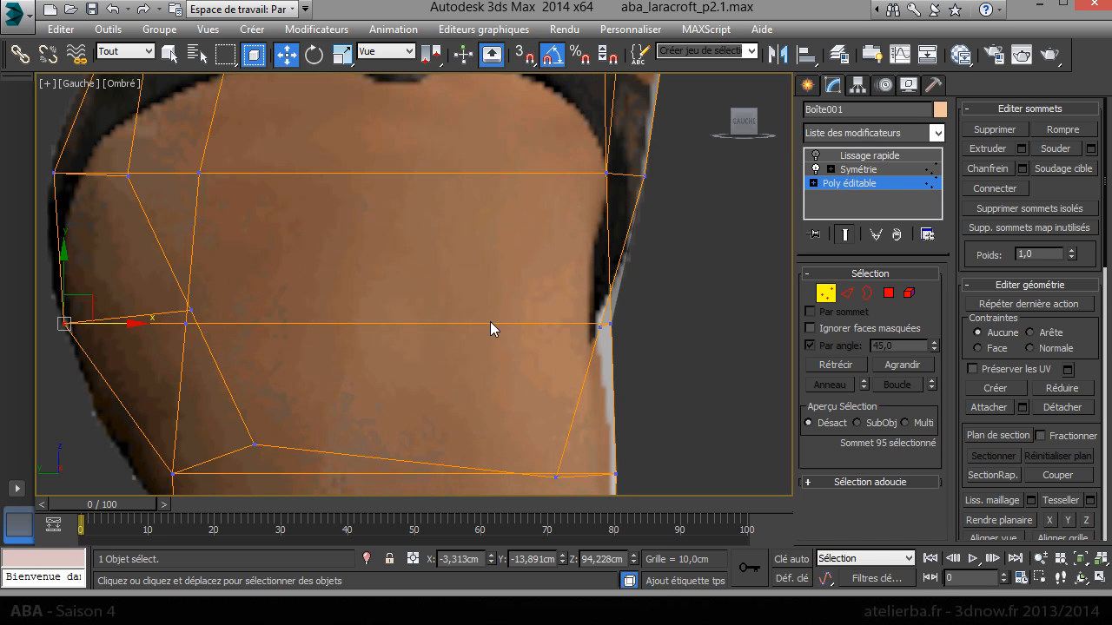
{"action": "left_click", "coordinate": [611, 325]}
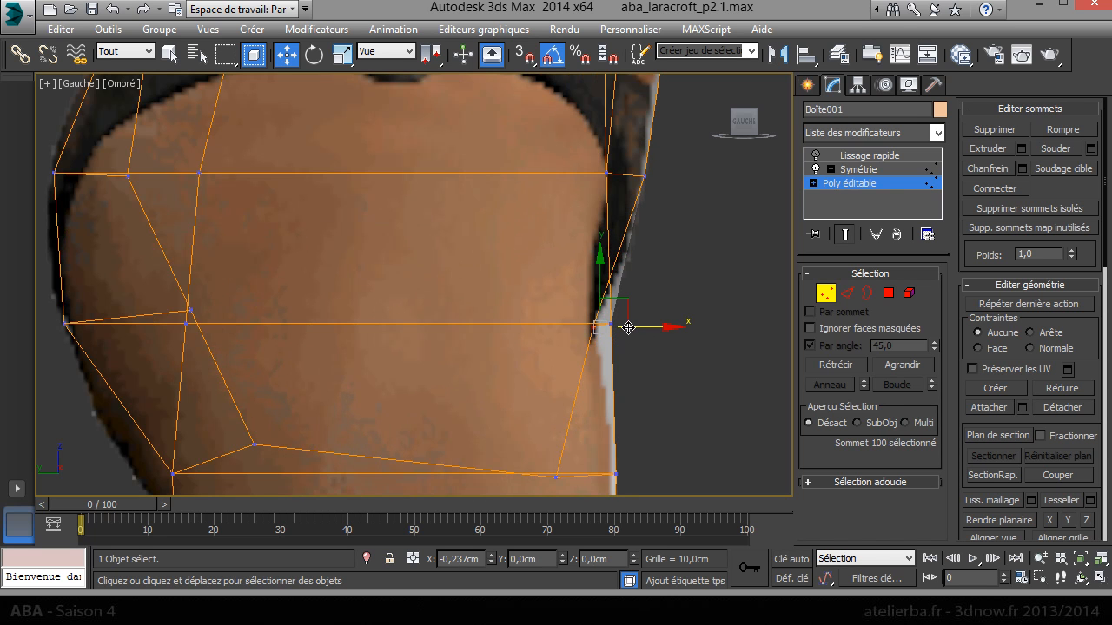
{"action": "left_click", "coordinate": [612, 324]}
{"action": "left_click_drag", "start_coordinate": [647, 323], "coordinate": [635, 323]}
{"action": "left_click", "coordinate": [610, 325]}
{"action": "scroll", "coordinate": [643, 323], "scroll_direction": "down", "scroll_amount": 5}
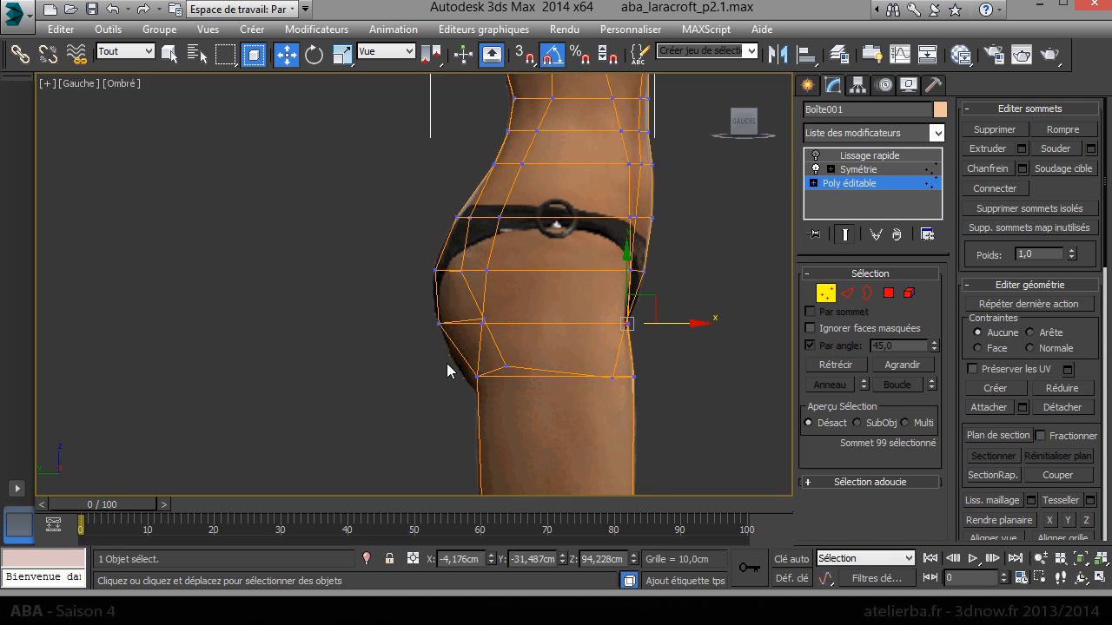
- Lower the row of vertices at the top of the thigh slightly and connect the edge ring above it with a new horizontal loop
{"action": "left_click_drag", "start_coordinate": [635, 398], "coordinate": [655, 395]}
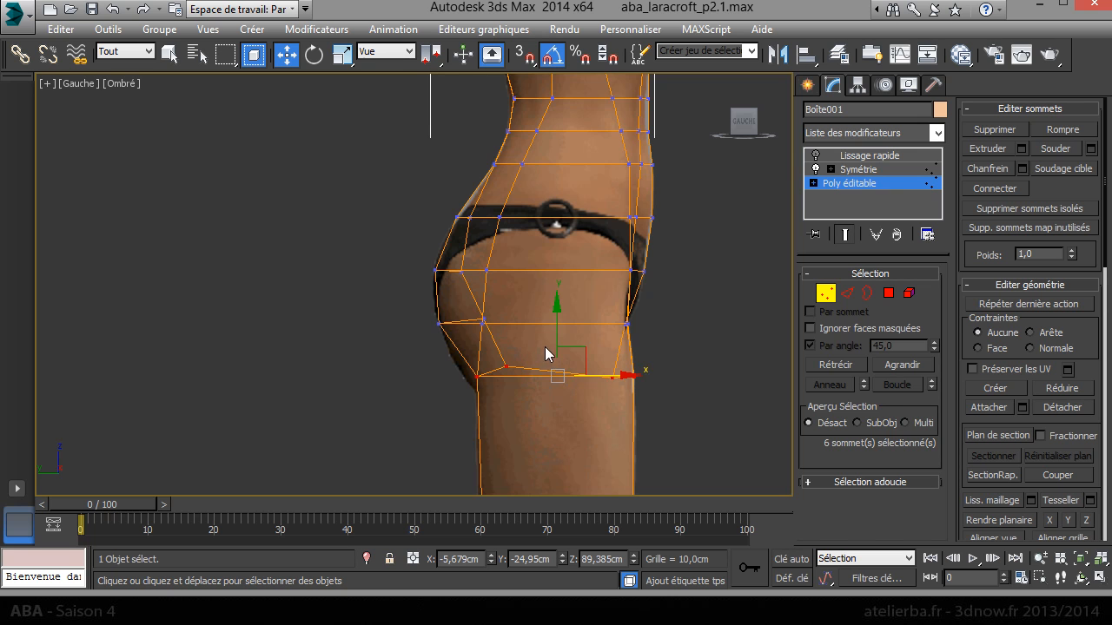
{"action": "left_click_drag", "start_coordinate": [558, 344], "coordinate": [558, 369]}
{"action": "left_click", "coordinate": [847, 295]}
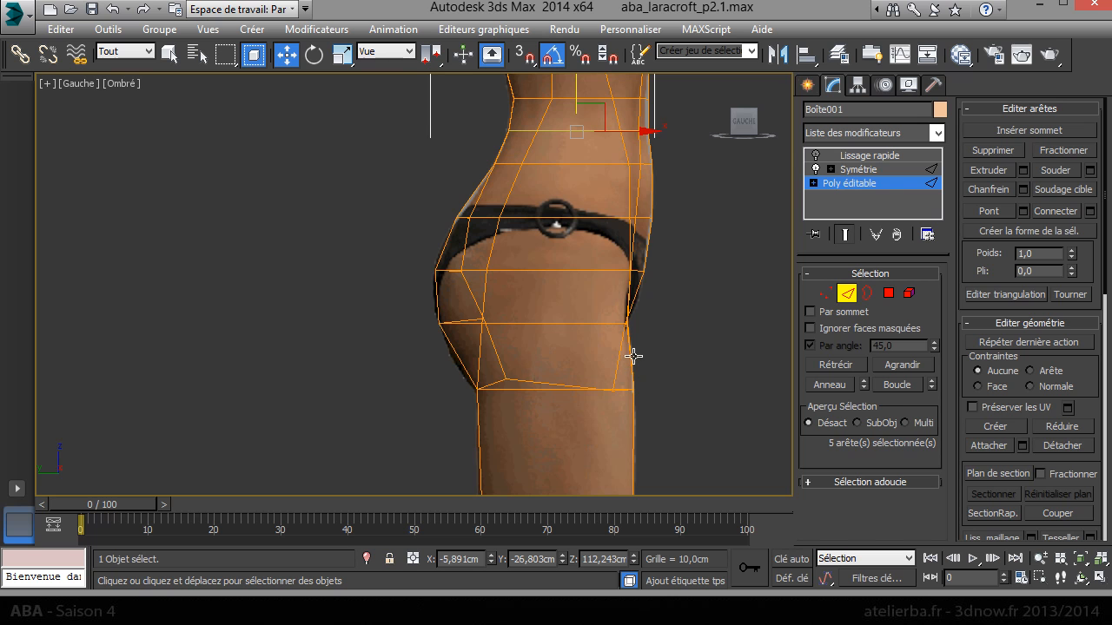
{"action": "left_click", "coordinate": [479, 358]}
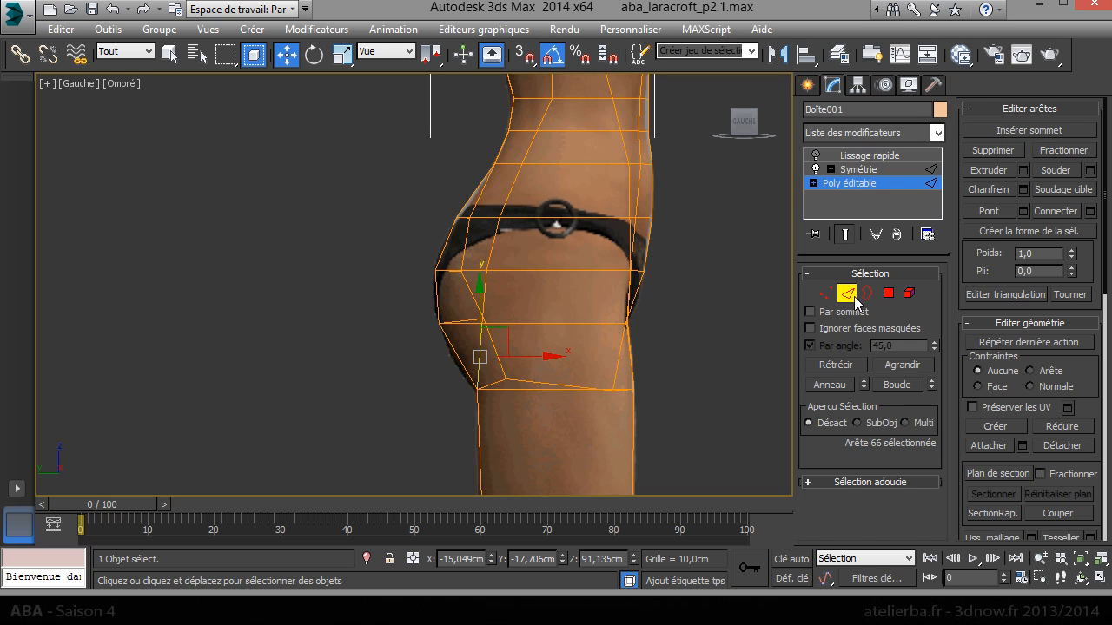
{"action": "left_click", "coordinate": [829, 384]}
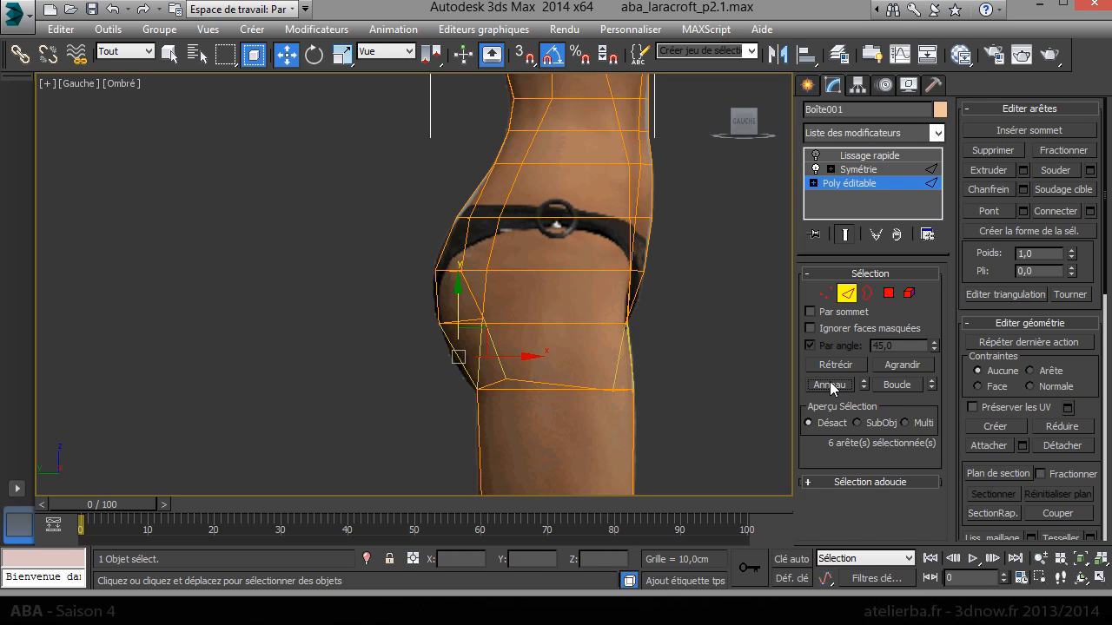
{"action": "right_click", "coordinate": [627, 382]}
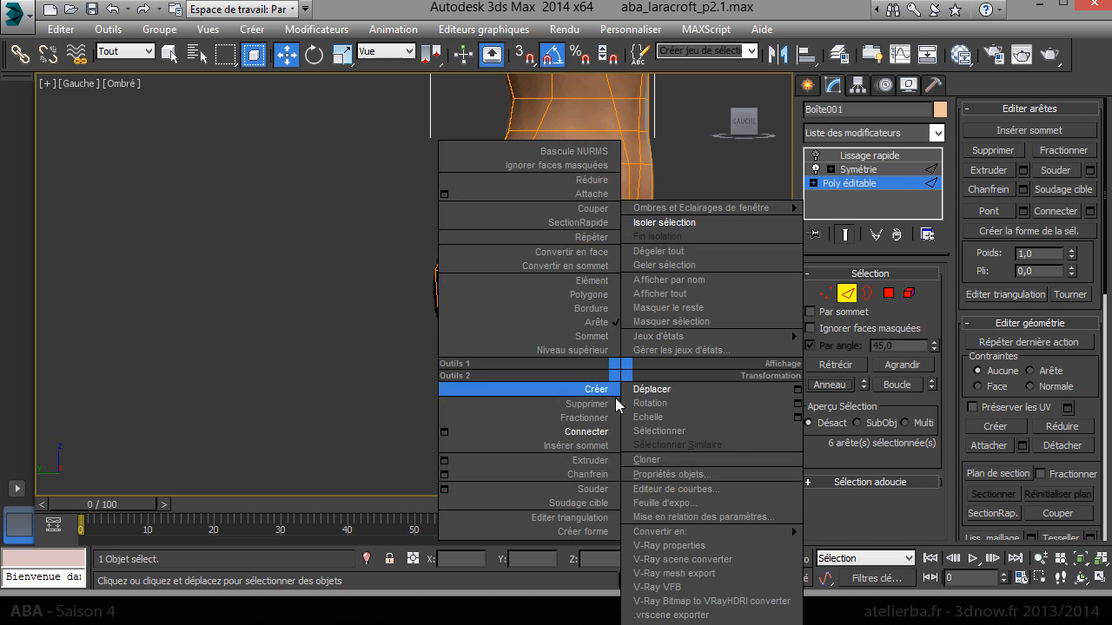
{"action": "left_click", "coordinate": [598, 430]}
- Move the rear vertex of the new lower buttock loop slightly down and backward to the reference outline
{"action": "left_click", "coordinate": [823, 295]}
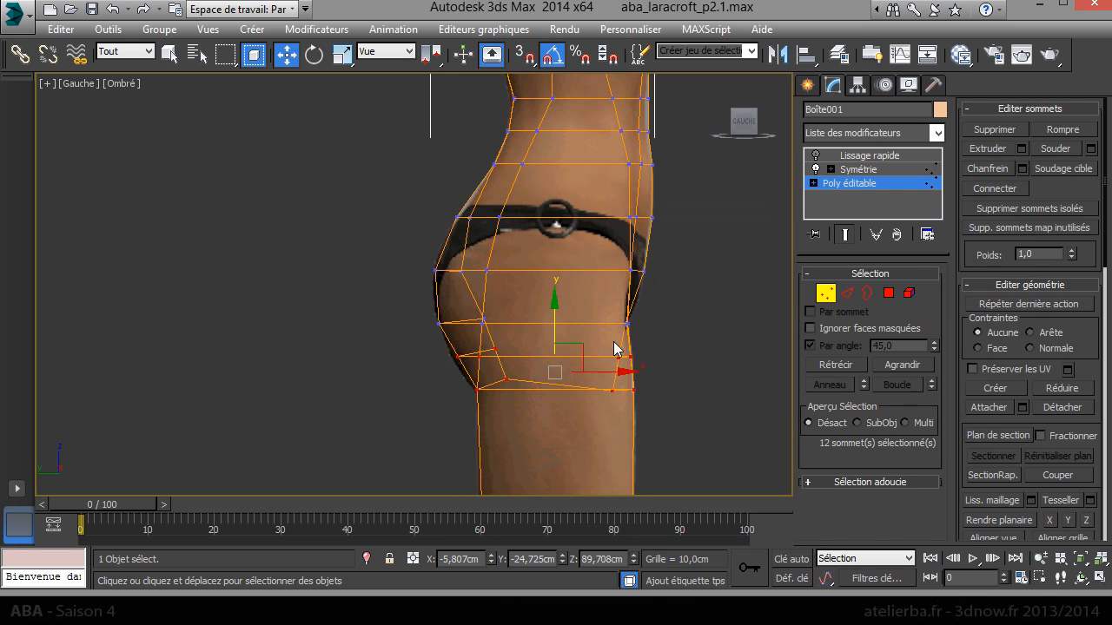
{"action": "left_click", "coordinate": [458, 358]}
{"action": "left_click_drag", "start_coordinate": [486, 341], "coordinate": [478, 347]}
- Shift the inner buttock vertices of the two lower loops backward, bringing the outer side vertex of the upper loop forward again
{"action": "mouse_move", "coordinate": [501, 311]}
{"action": "left_mouse_down"}
{"action": "mouse_move", "coordinate": [469, 335]}
{"action": "mouse_move", "coordinate": [503, 331]}
{"action": "left_mouse_up"}
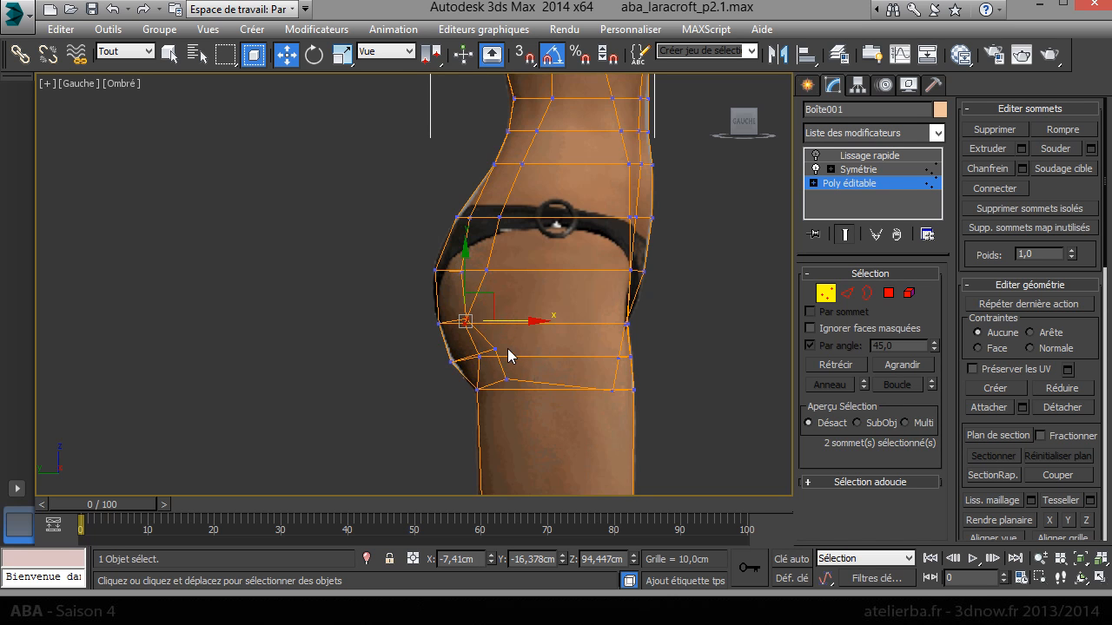
{"action": "left_click", "coordinate": [465, 321]}
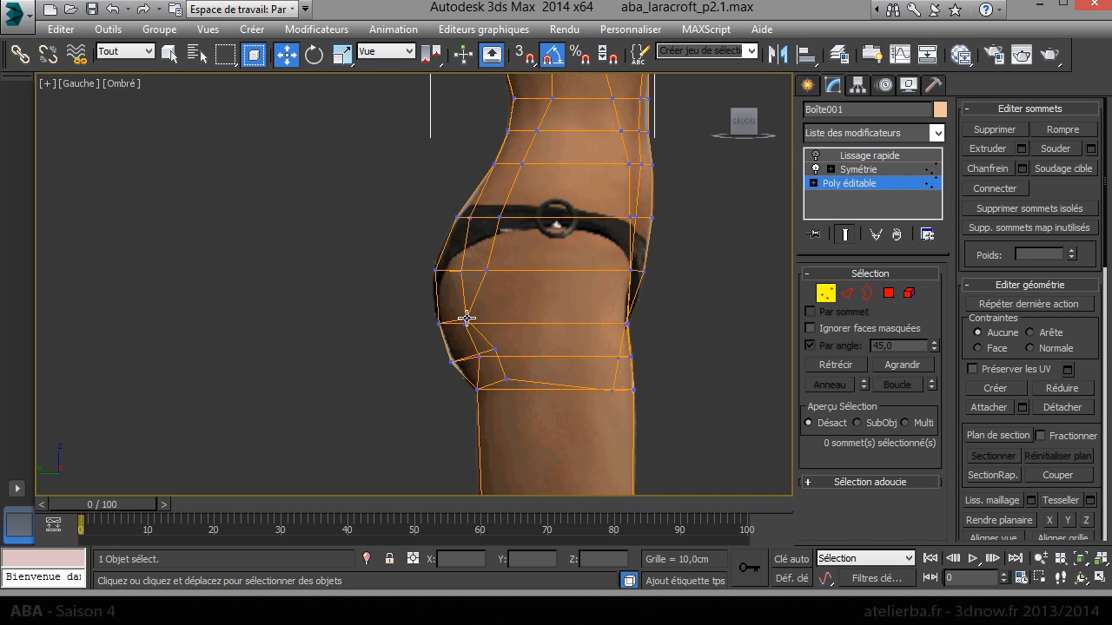
{"action": "left_click_drag", "start_coordinate": [491, 327], "coordinate": [519, 328]}
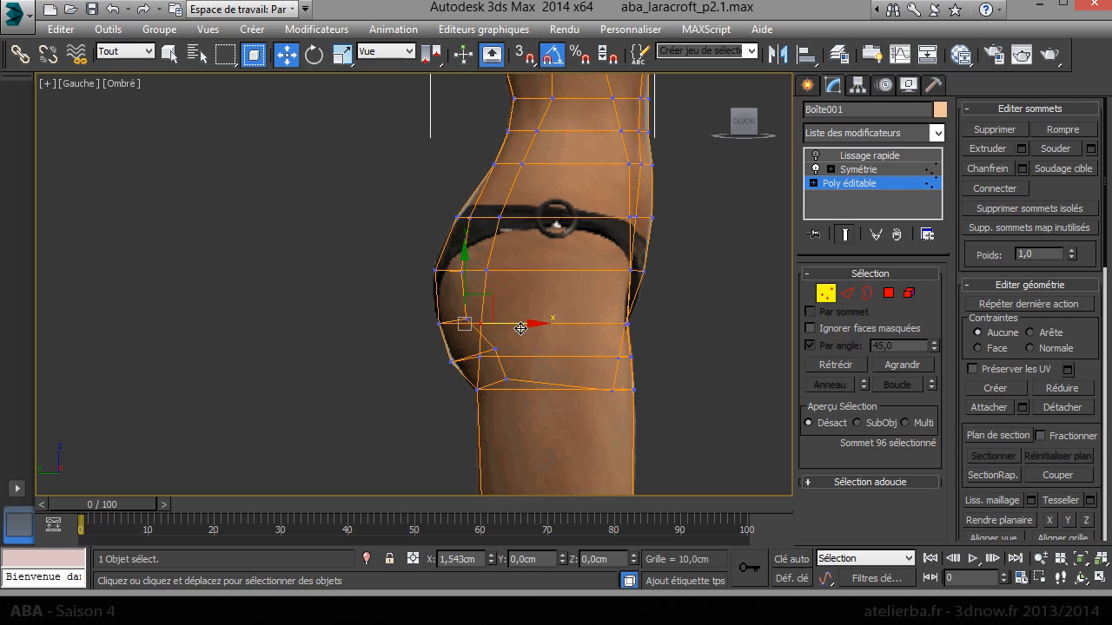
{"action": "left_click", "coordinate": [494, 348]}
{"action": "left_click_drag", "start_coordinate": [528, 349], "coordinate": [508, 349]}
- Move the inner front vertex of the crotch row back and up to Y -29.11 cm, Z 88.915 cm
{"action": "left_click", "coordinate": [508, 378]}
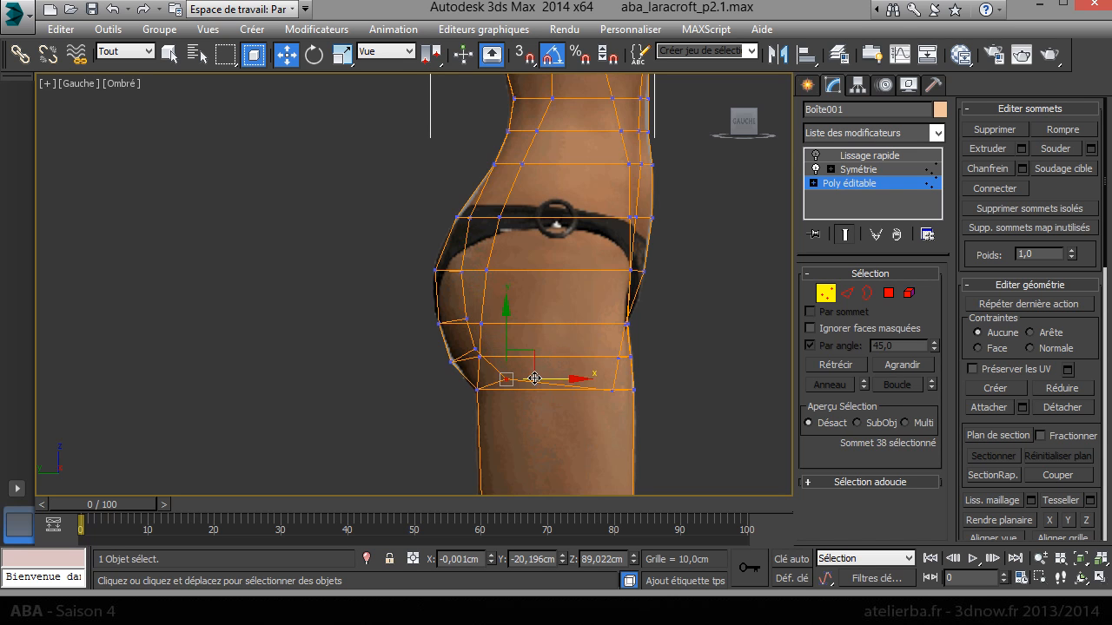
{"action": "left_click", "coordinate": [614, 394]}
{"action": "left_click_drag", "start_coordinate": [642, 372], "coordinate": [630, 361]}
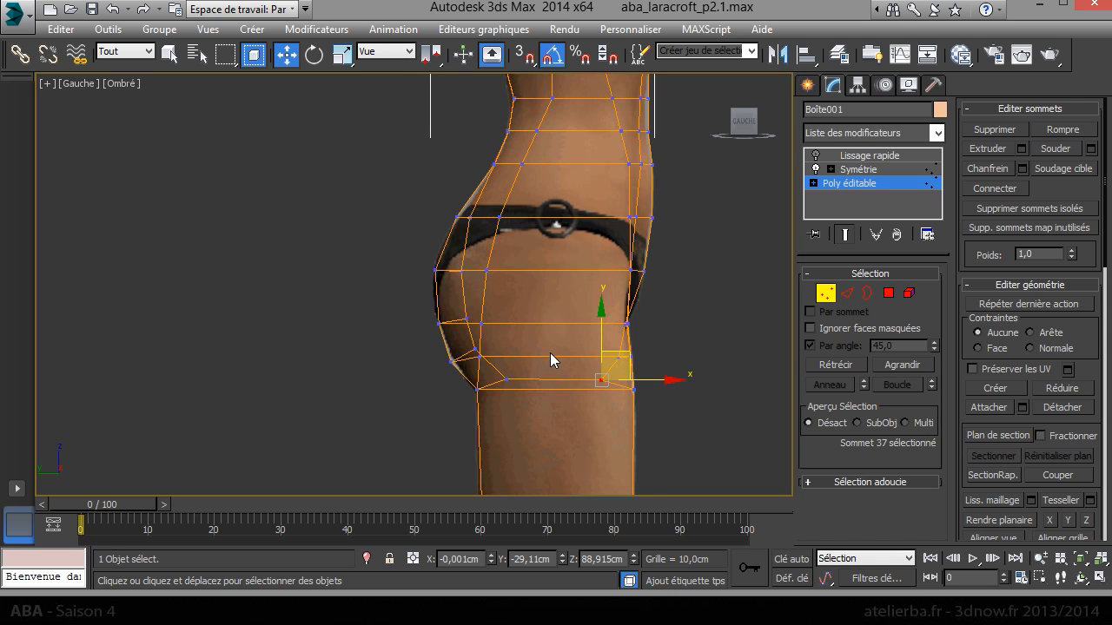
- Refine the rear profile by moving the lowest buttock loop's rear vertex to Y -15.357 cm and the belt-level one to Y -15.836 cm
{"action": "left_click", "coordinate": [452, 362]}
{"action": "left_click_drag", "start_coordinate": [492, 365], "coordinate": [495, 365]}
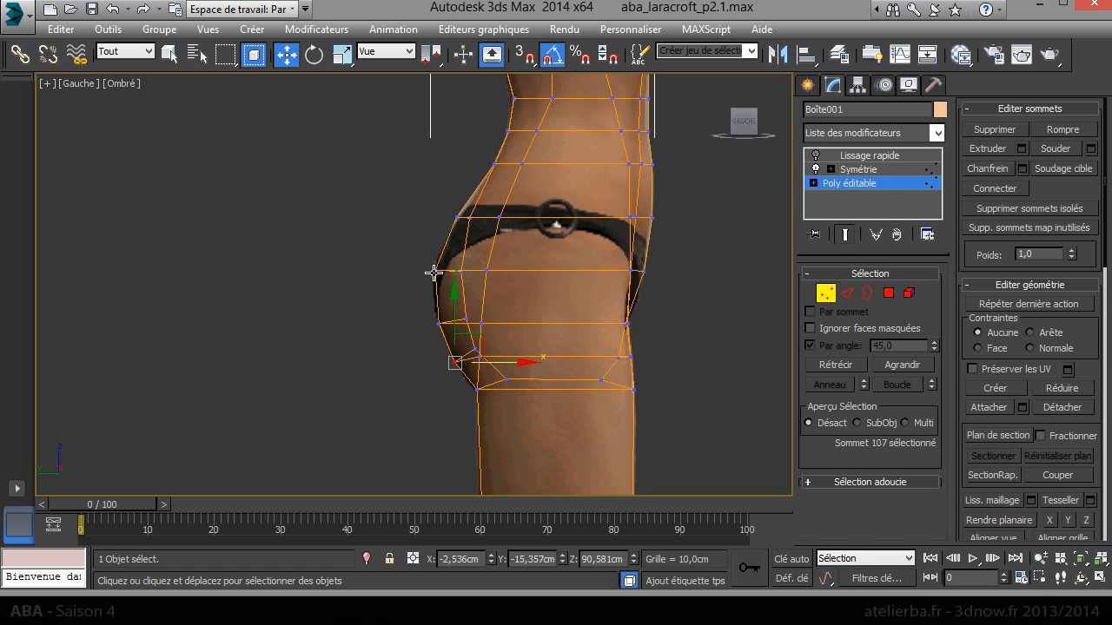
{"action": "scroll", "coordinate": [451, 219], "scroll_direction": "up", "scroll_amount": 5}
{"action": "left_click_drag", "start_coordinate": [465, 221], "coordinate": [538, 246]}
{"action": "scroll", "coordinate": [470, 358], "scroll_direction": "down", "scroll_amount": 7}
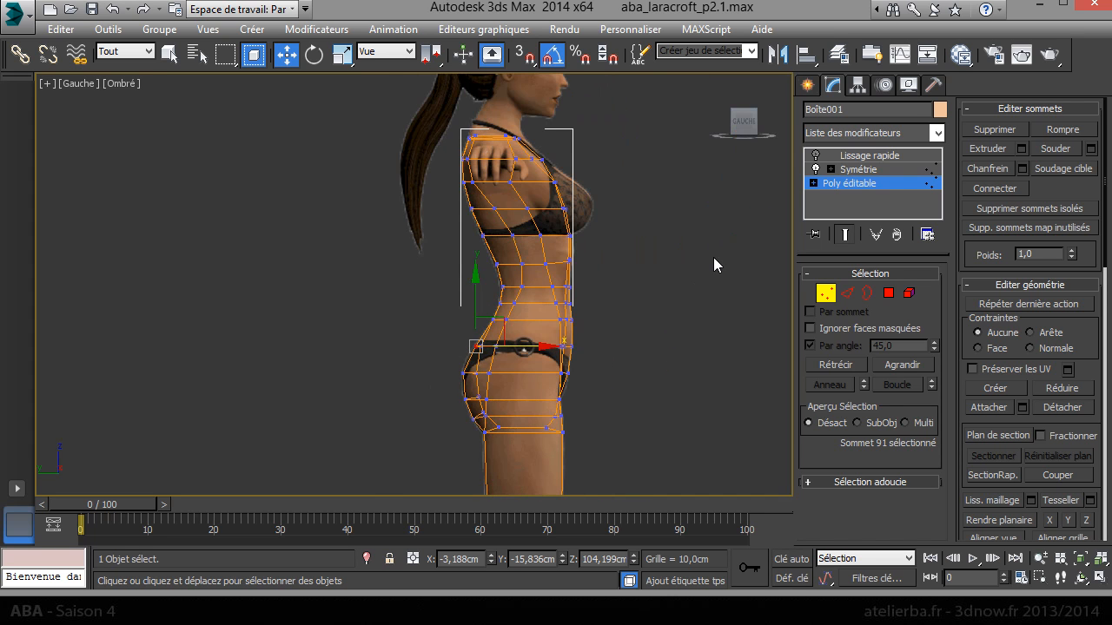
- Show the body mesh from a front three-quarter perspective angle and turn off its see-through display
{"action": "key", "text": "p"}
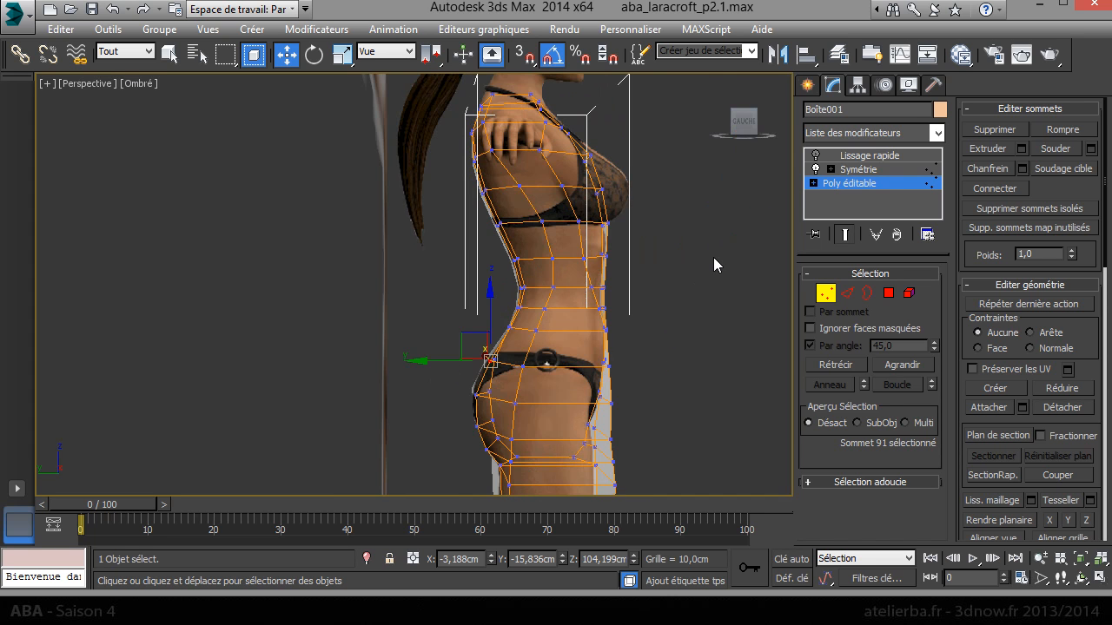
{"action": "left_click", "coordinate": [753, 127]}
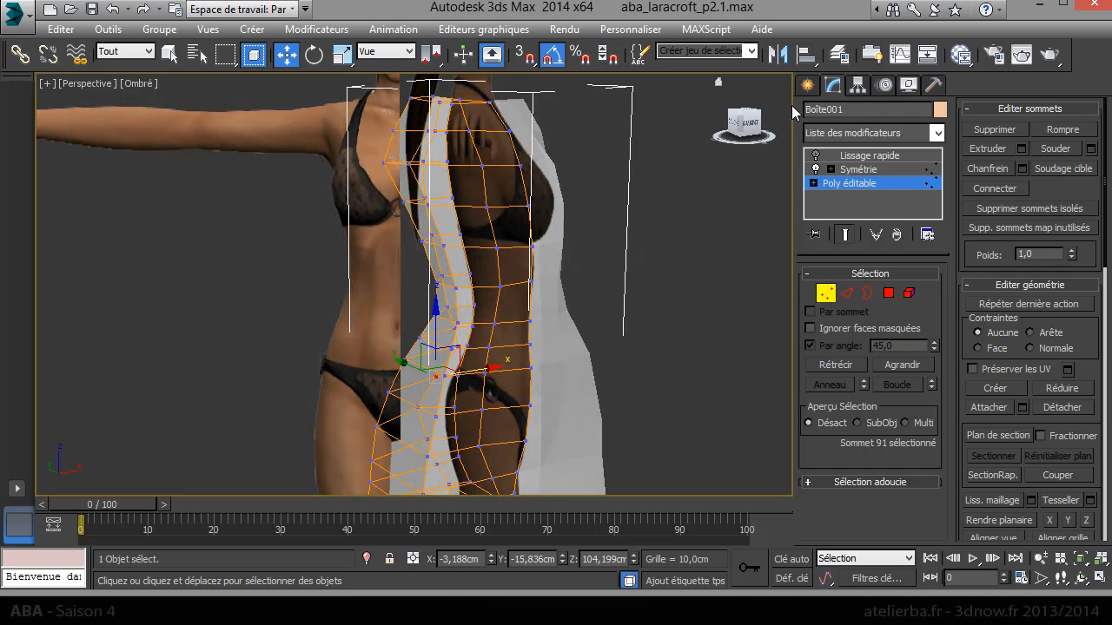
{"action": "key", "text": "alt+x"}
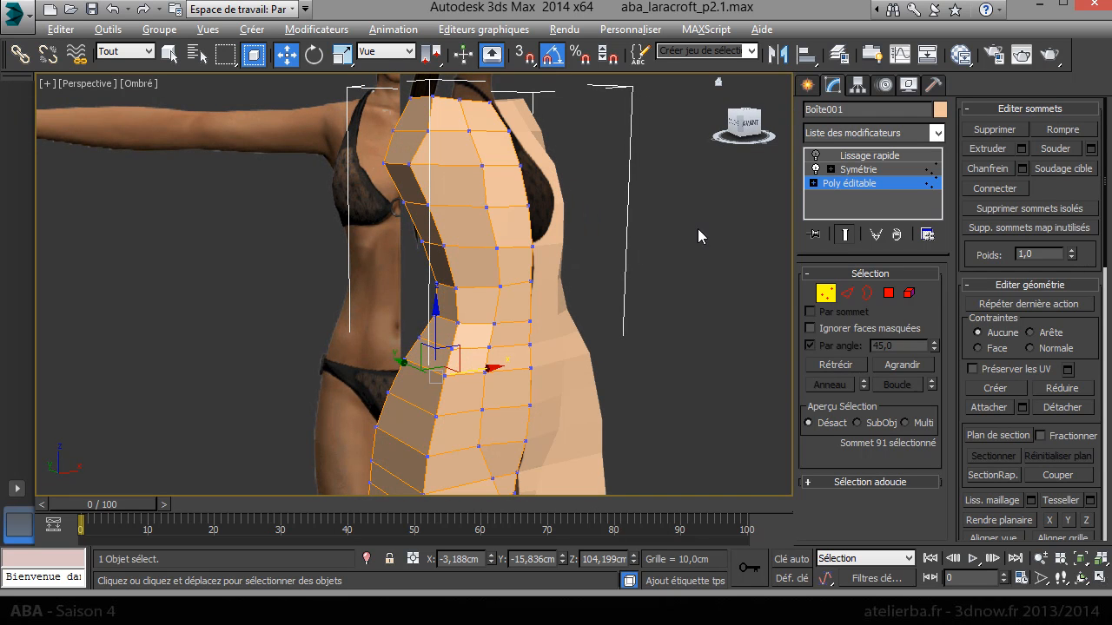
- Pull the two front centre-line vertices above the crotch forward, the upper to Y -32.62 cm and the lower to Y -32.378 cm
{"action": "scroll", "coordinate": [525, 287], "scroll_direction": "up", "scroll_amount": 10}
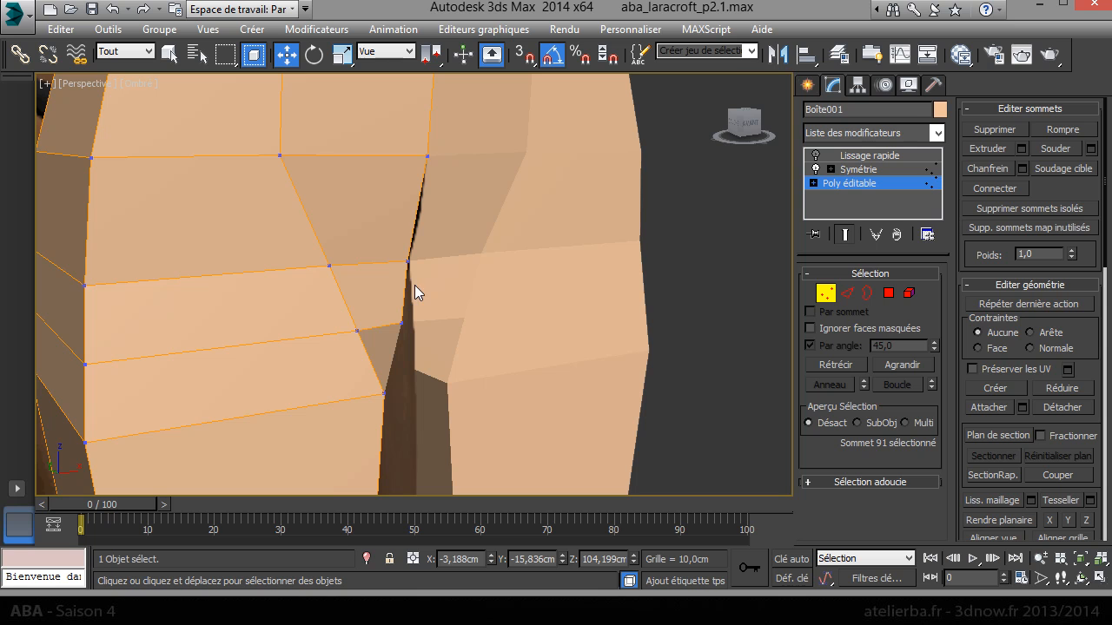
{"action": "left_click", "coordinate": [404, 262]}
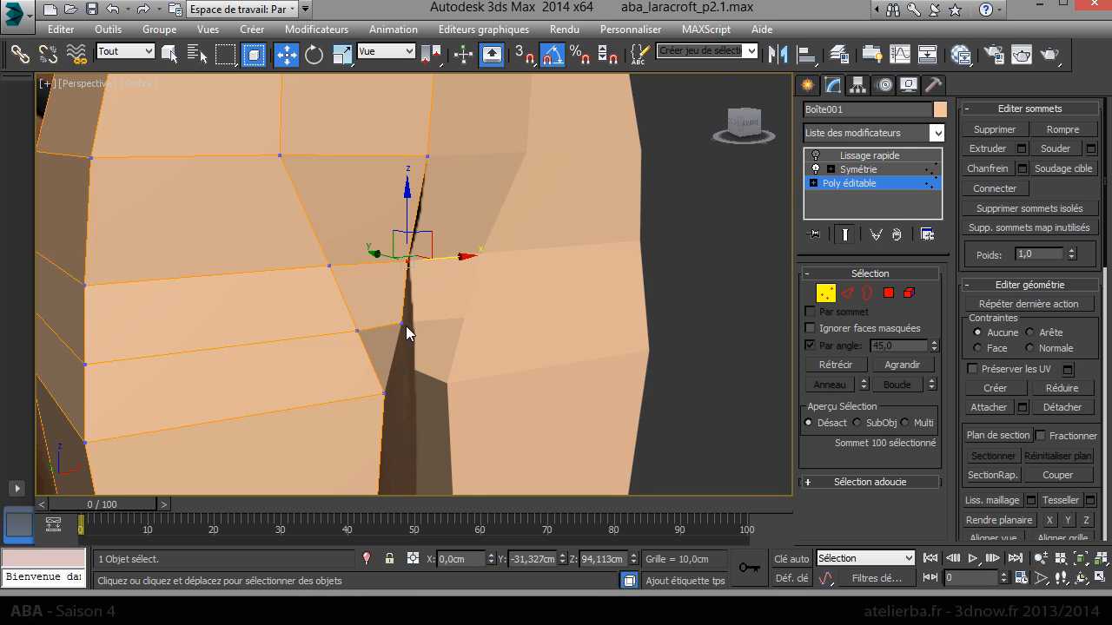
{"action": "left_click_drag", "start_coordinate": [752, 133], "coordinate": [777, 150]}
{"action": "left_click_drag", "start_coordinate": [520, 376], "coordinate": [546, 388]}
{"action": "middle_click_drag", "start_coordinate": [580, 432], "coordinate": [557, 389]}
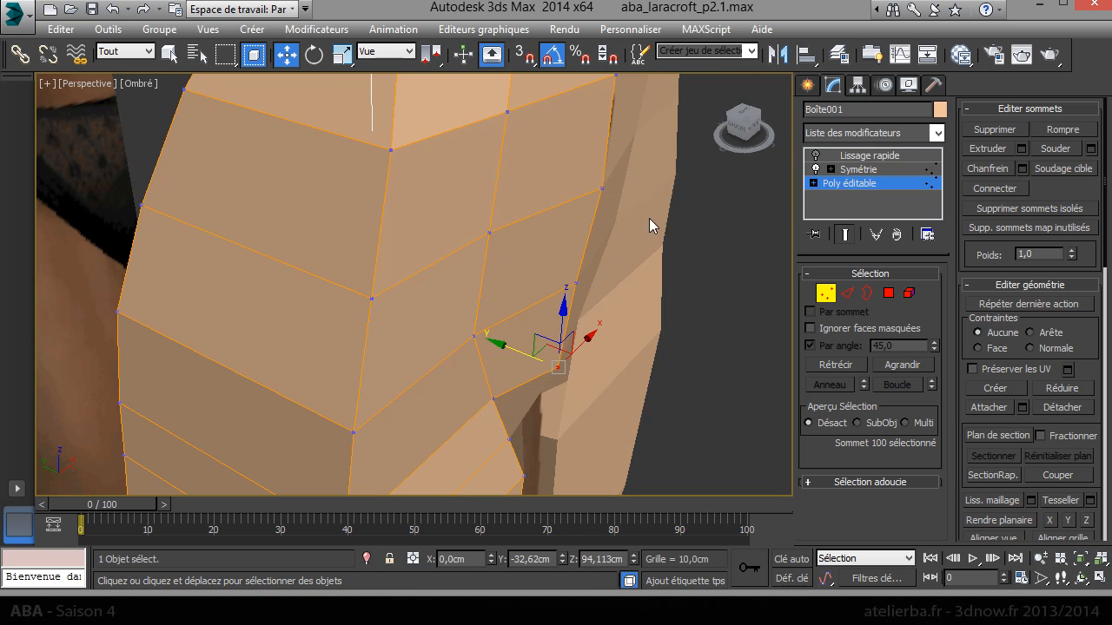
{"action": "left_click_drag", "start_coordinate": [752, 136], "coordinate": [731, 124]}
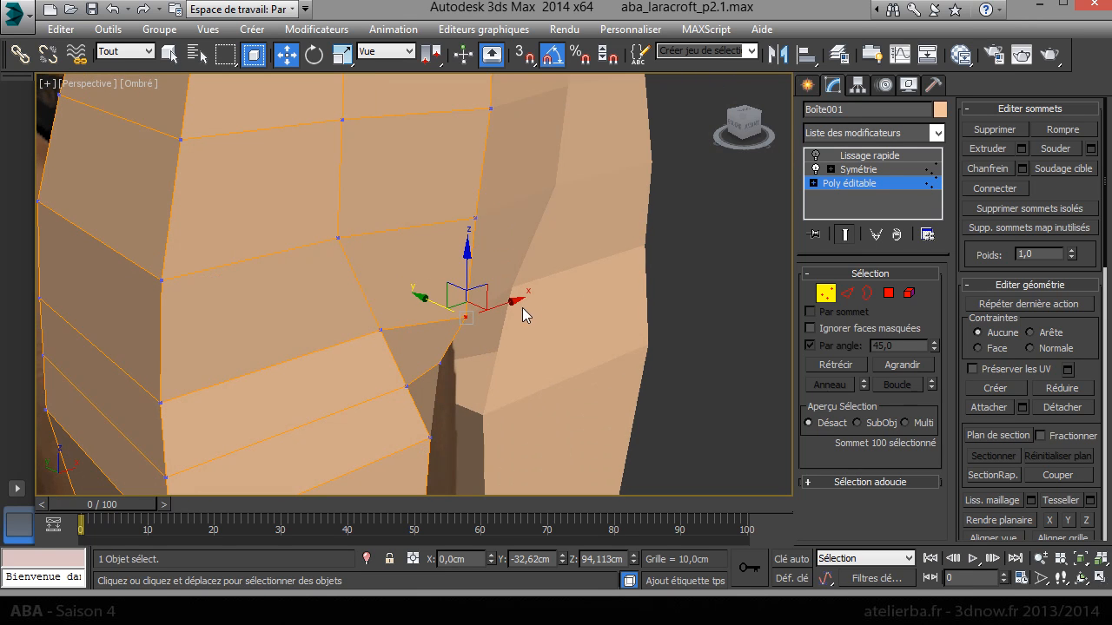
{"action": "left_click", "coordinate": [441, 365]}
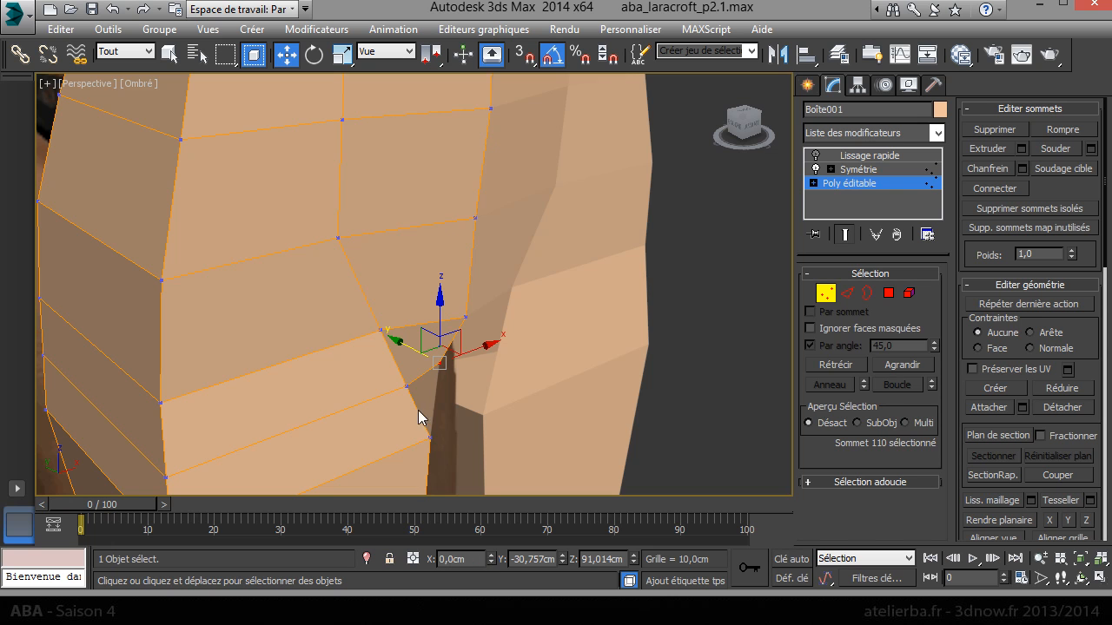
{"action": "left_click_drag", "start_coordinate": [412, 350], "coordinate": [431, 366]}
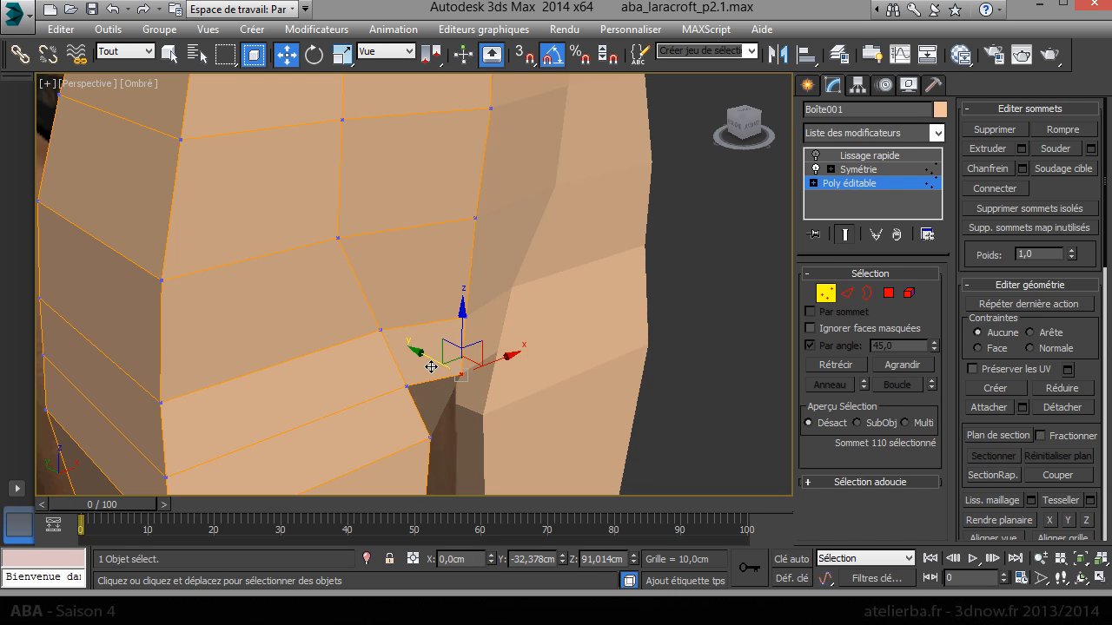
- Place the lowest front crotch vertex on the centre plane at X 0, moved forward and down to Y -31.838 cm, Z 87.608 cm
{"action": "left_click_drag", "start_coordinate": [749, 133], "coordinate": [728, 125]}
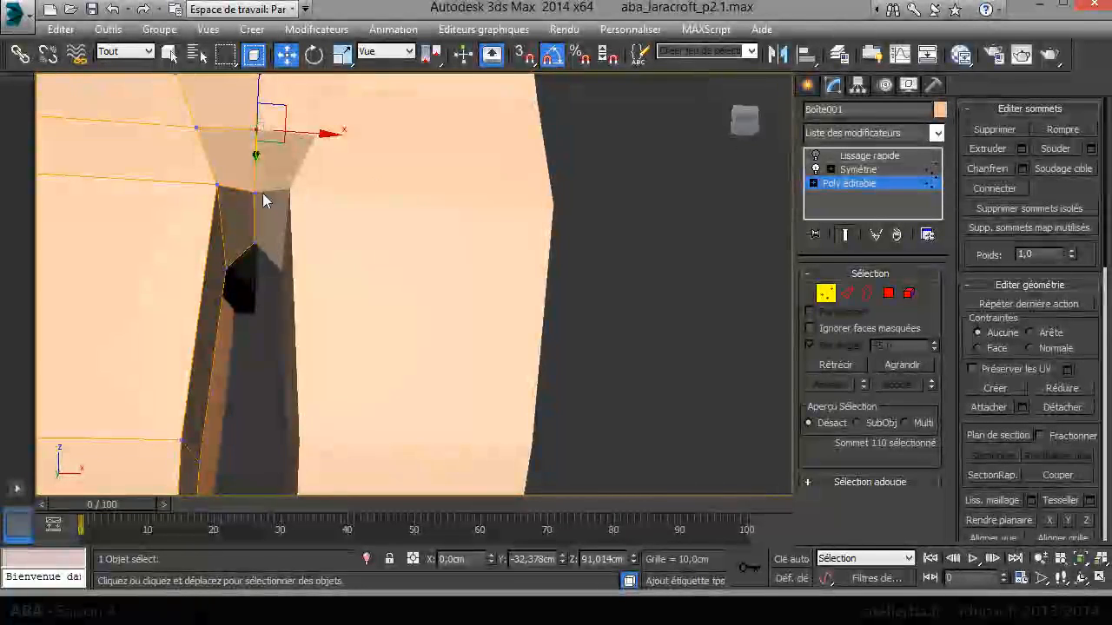
{"action": "left_click_drag", "start_coordinate": [749, 127], "coordinate": [746, 126]}
{"action": "right_click", "coordinate": [491, 563]}
{"action": "left_click_drag", "start_coordinate": [750, 123], "coordinate": [662, 126]}
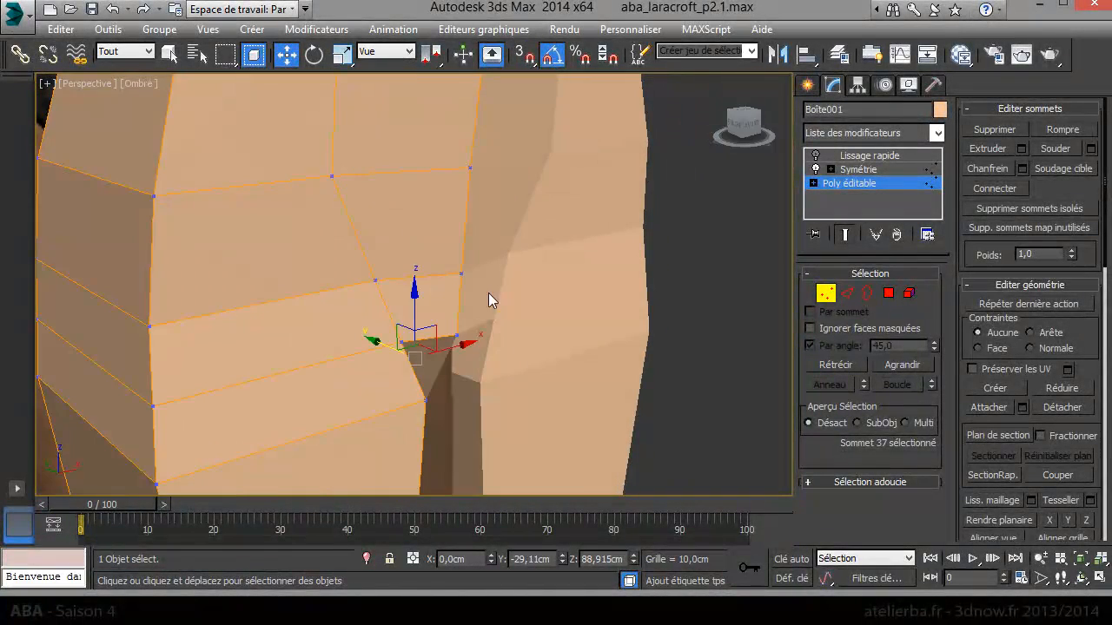
{"action": "left_click_drag", "start_coordinate": [389, 348], "coordinate": [426, 375]}
{"action": "left_click_drag", "start_coordinate": [458, 325], "coordinate": [459, 350]}
{"action": "left_click_drag", "start_coordinate": [426, 390], "coordinate": [422, 390]}
{"action": "scroll", "coordinate": [443, 376], "scroll_direction": "down", "scroll_amount": 5}
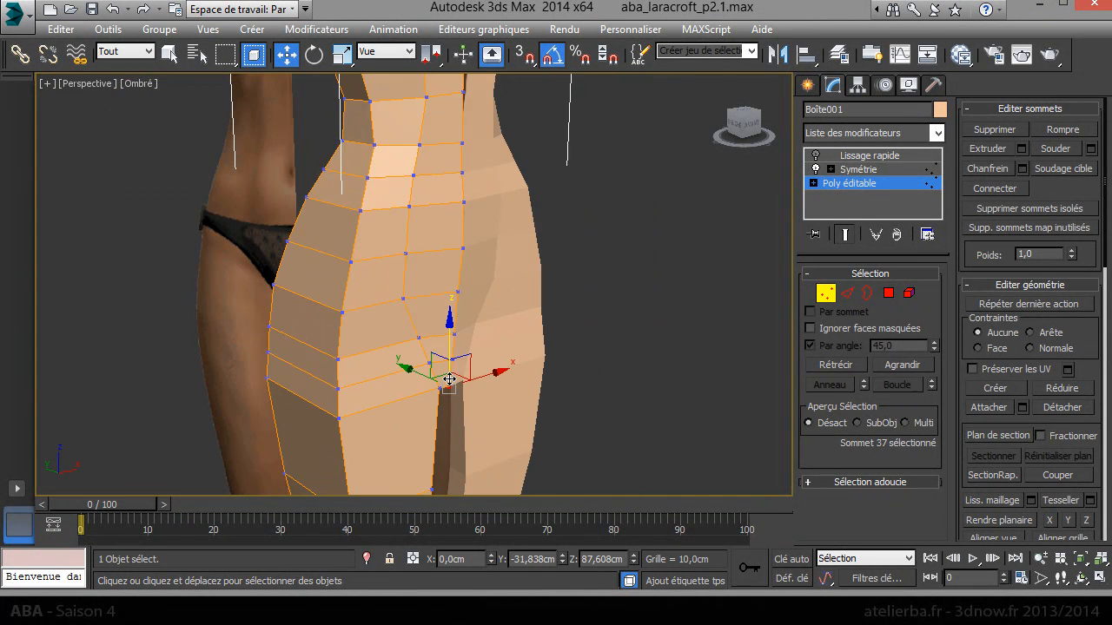
- Unfreeze all frozen reference objects and leave vertex editing on the body mesh
{"action": "left_click_drag", "start_coordinate": [744, 125], "coordinate": [827, 128]}
{"action": "left_click_drag", "start_coordinate": [532, 210], "coordinate": [537, 259]}
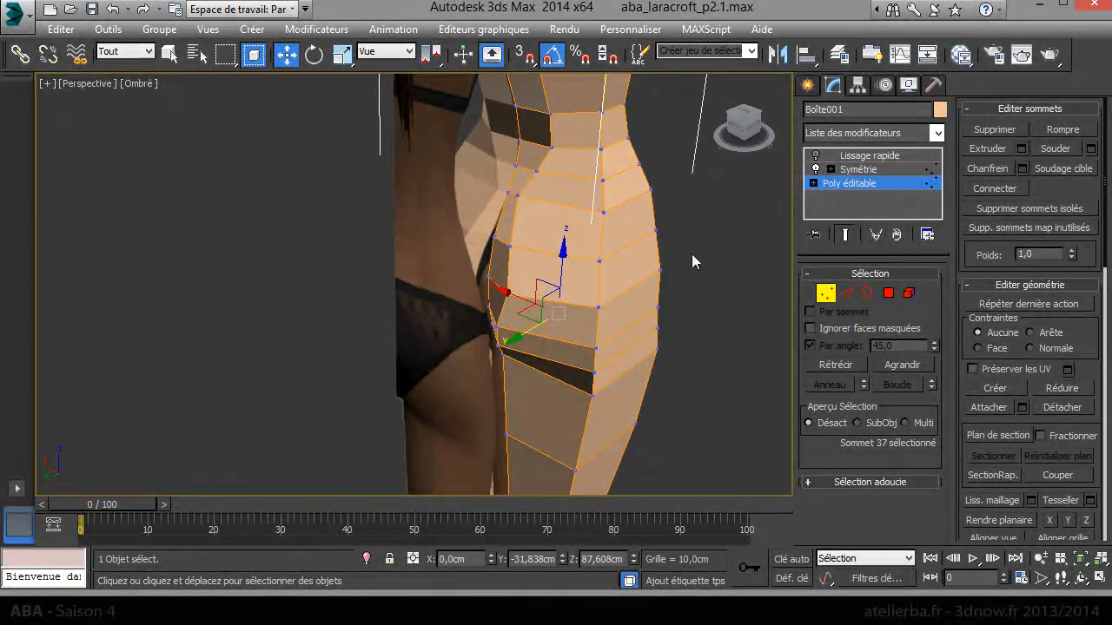
{"action": "right_click", "coordinate": [337, 383]}
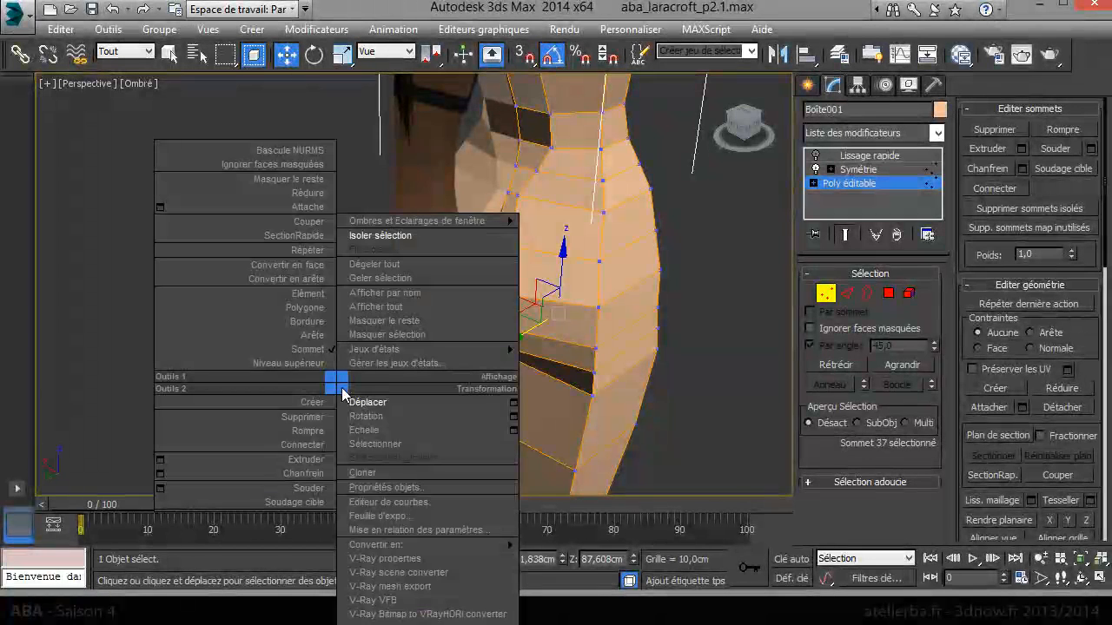
{"action": "left_click", "coordinate": [405, 285]}
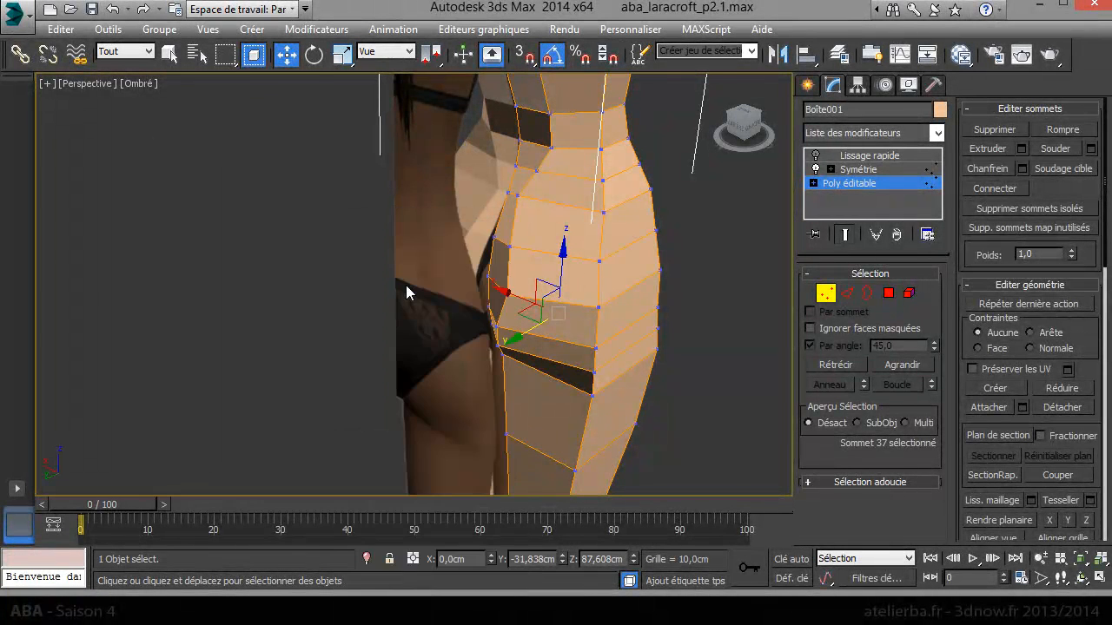
{"action": "right_click", "coordinate": [322, 301]}
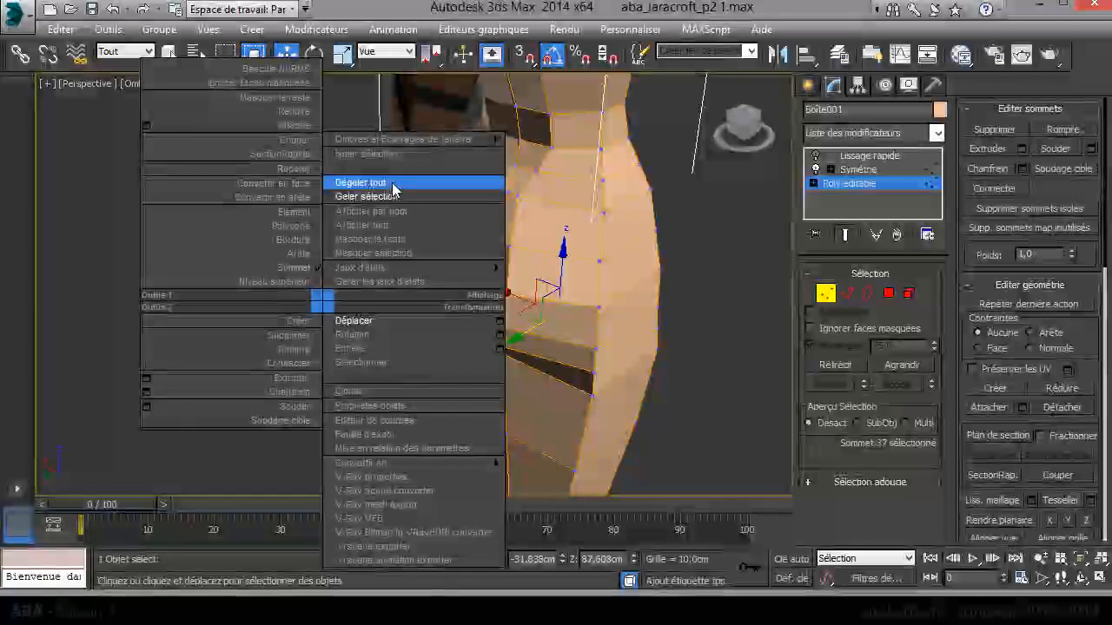
{"action": "left_click", "coordinate": [401, 345]}
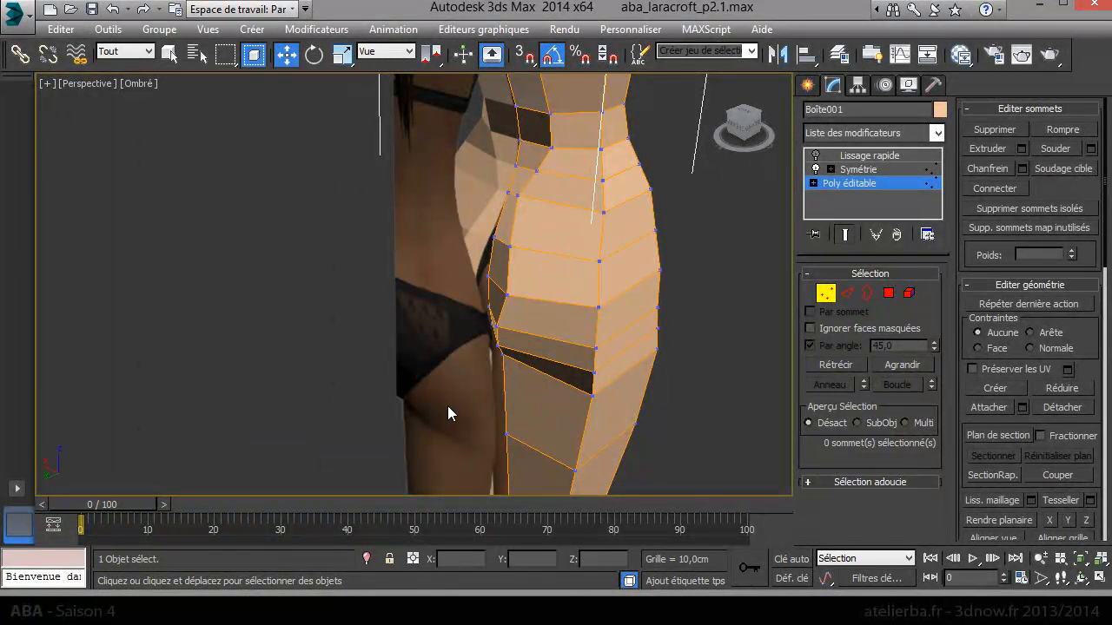
{"action": "scroll", "coordinate": [427, 376], "scroll_direction": "down", "scroll_amount": 6}
{"action": "right_click", "coordinate": [437, 347]}
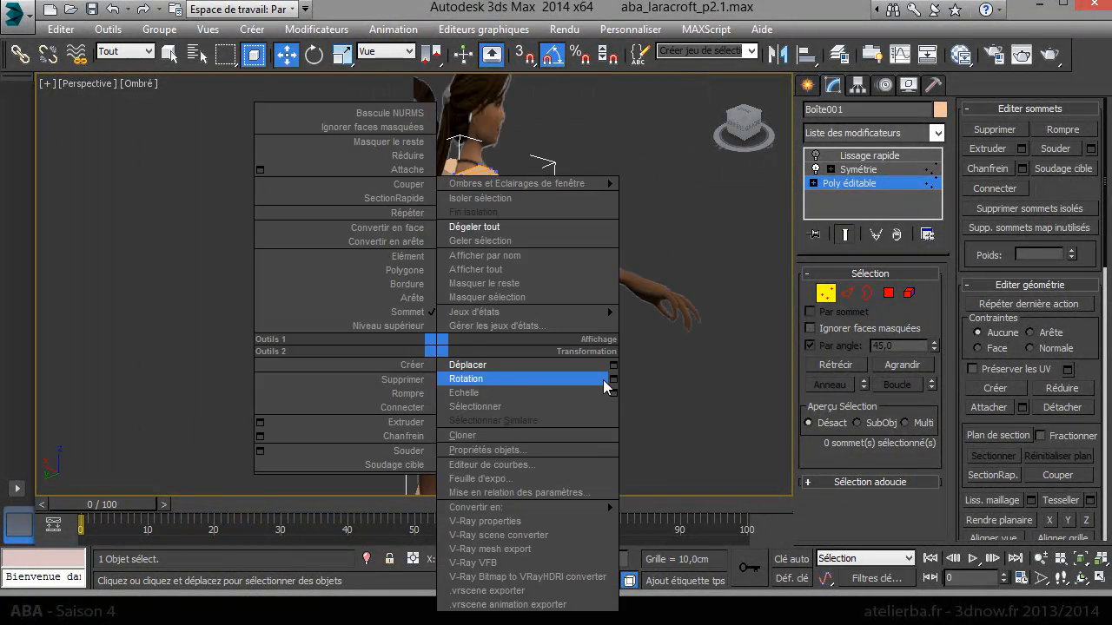
{"action": "left_click", "coordinate": [824, 299]}
{"action": "left_click", "coordinate": [826, 297]}
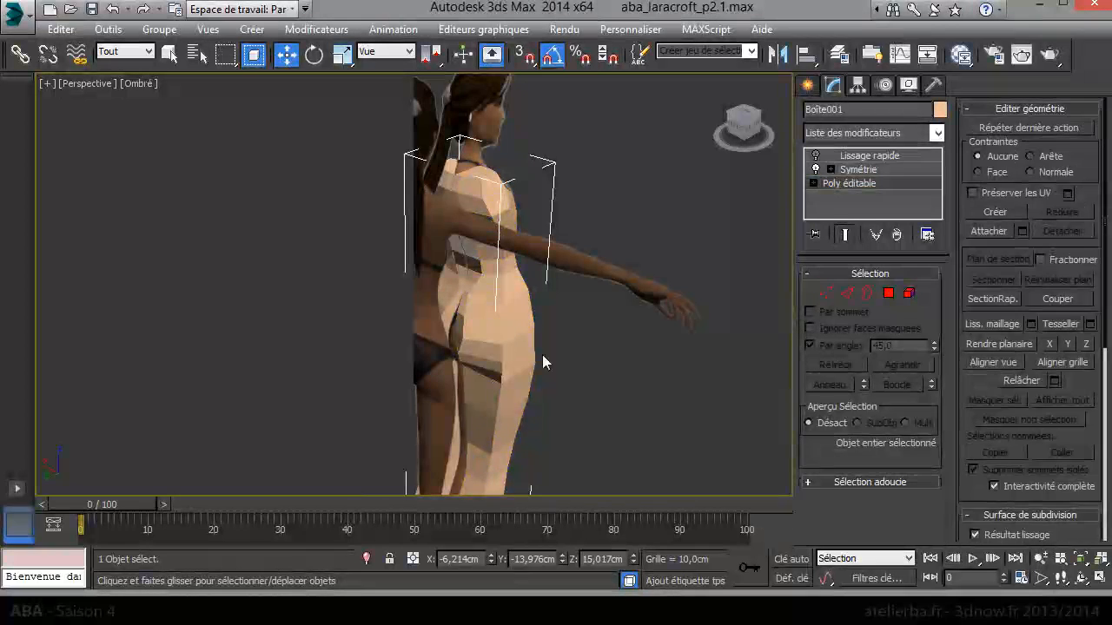
- Move the BP Back reference plane along Y to -47.315 cm, in front of the body mesh
{"action": "left_click", "coordinate": [418, 355]}
{"action": "scroll", "coordinate": [449, 393], "scroll_direction": "down", "scroll_amount": 4}
{"action": "middle_click_drag", "start_coordinate": [465, 419], "coordinate": [453, 347]}
{"action": "left_click_drag", "start_coordinate": [378, 469], "coordinate": [446, 448]}
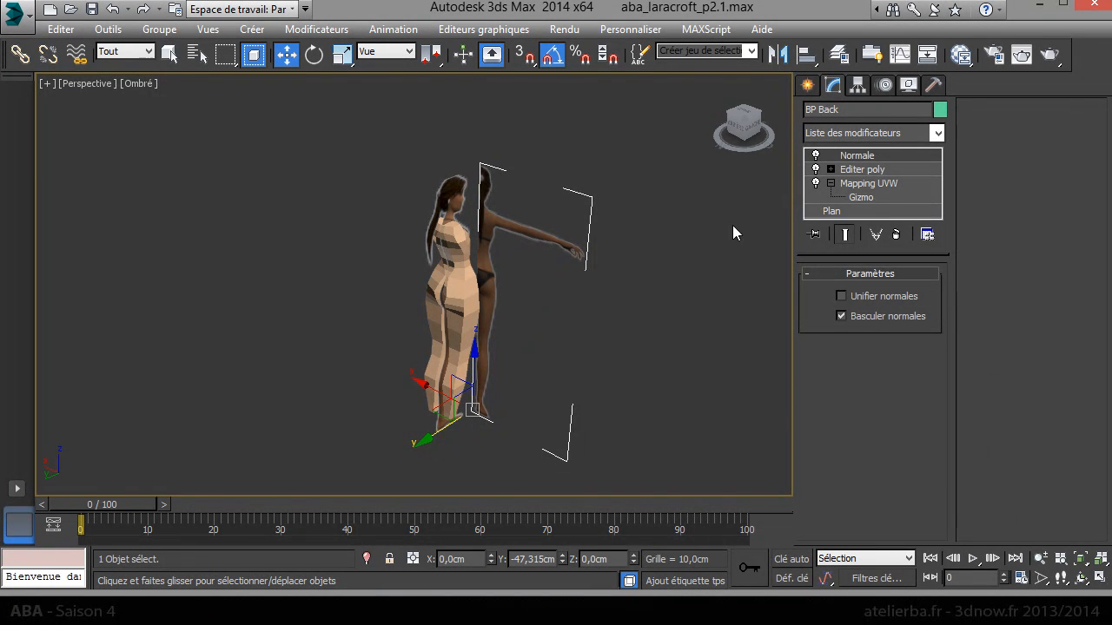
- Invert the selection from the body mesh to the three reference objects and freeze them
{"action": "right_click", "coordinate": [575, 304]}
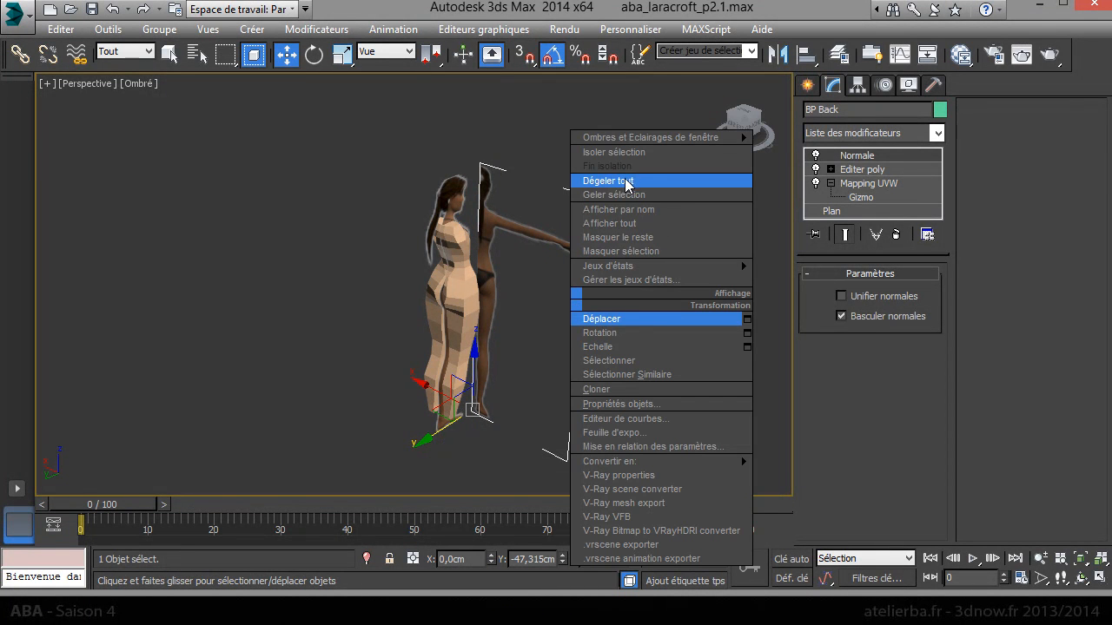
{"action": "left_click", "coordinate": [457, 302]}
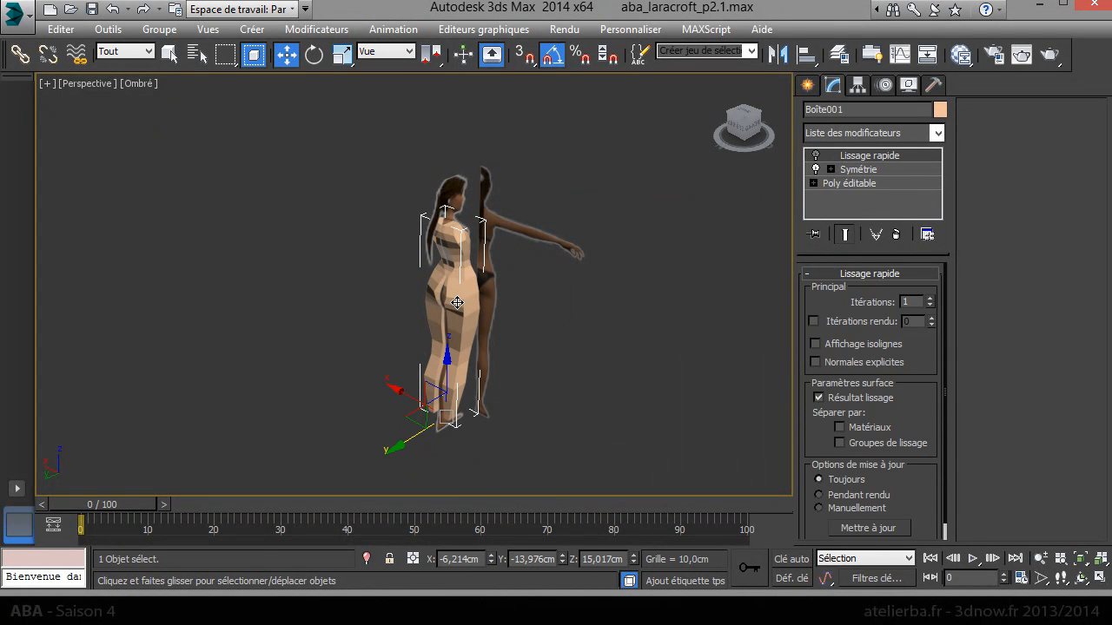
{"action": "left_click", "coordinate": [60, 28]}
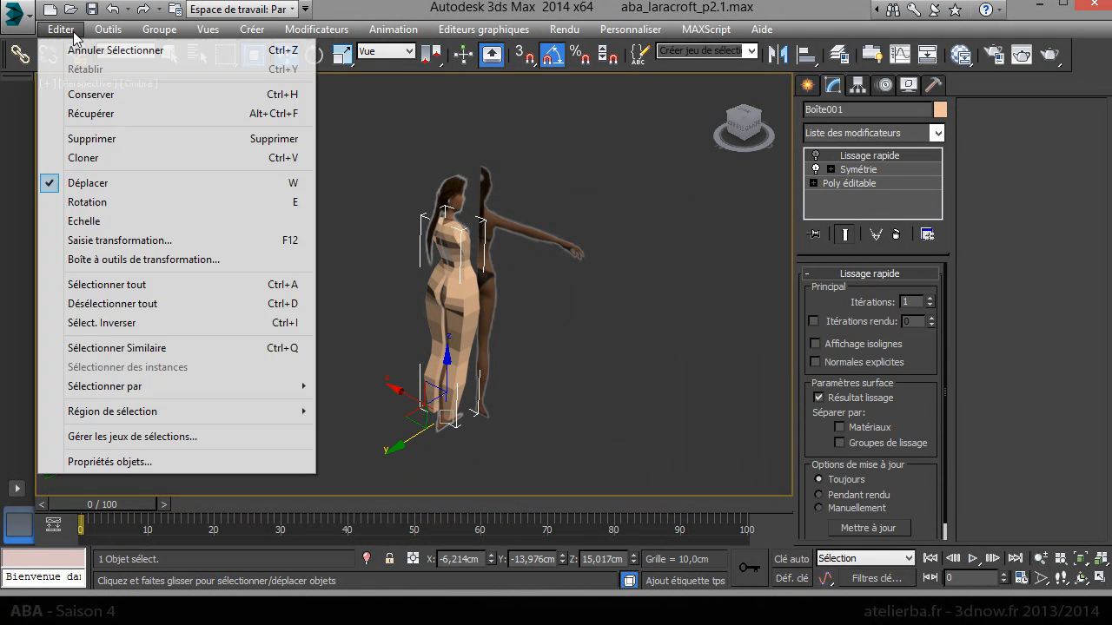
{"action": "left_click", "coordinate": [135, 327]}
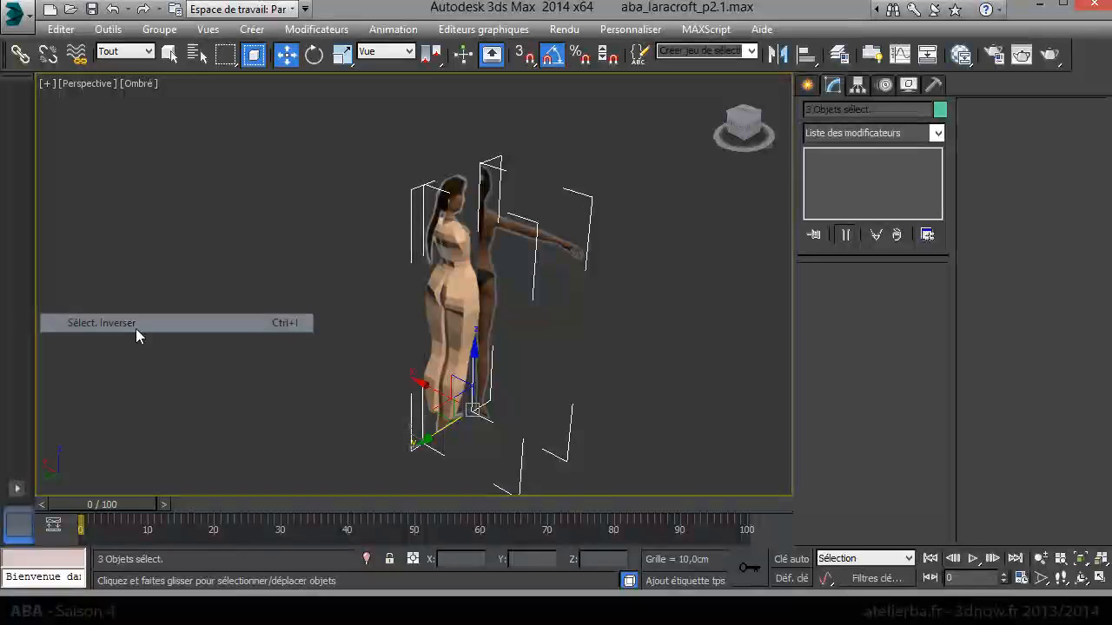
{"action": "right_click", "coordinate": [404, 276]}
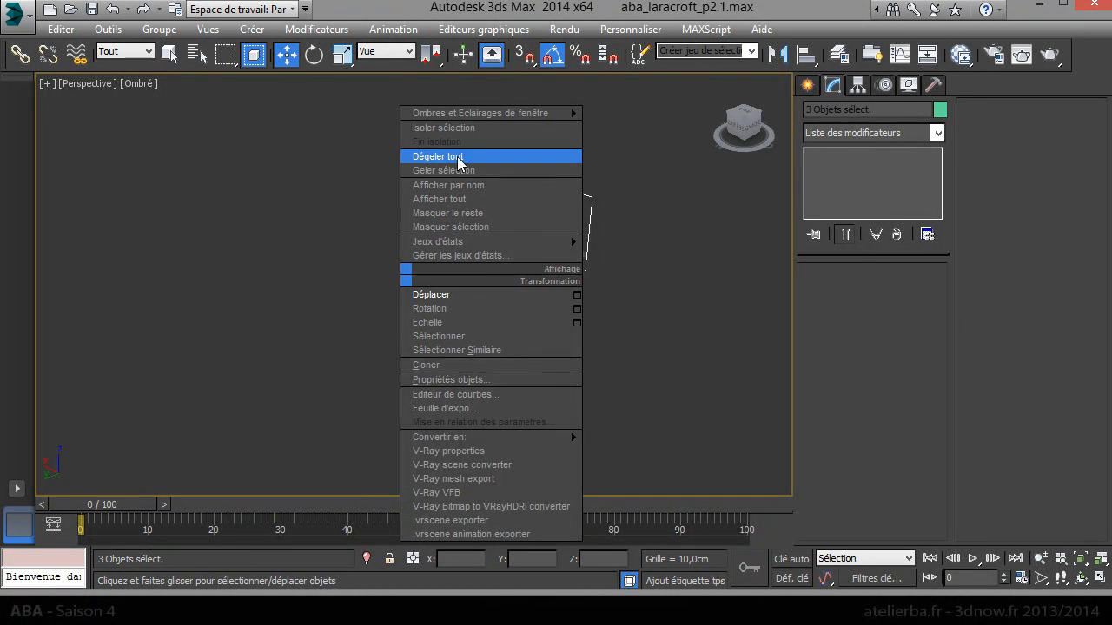
{"action": "left_click", "coordinate": [458, 171]}
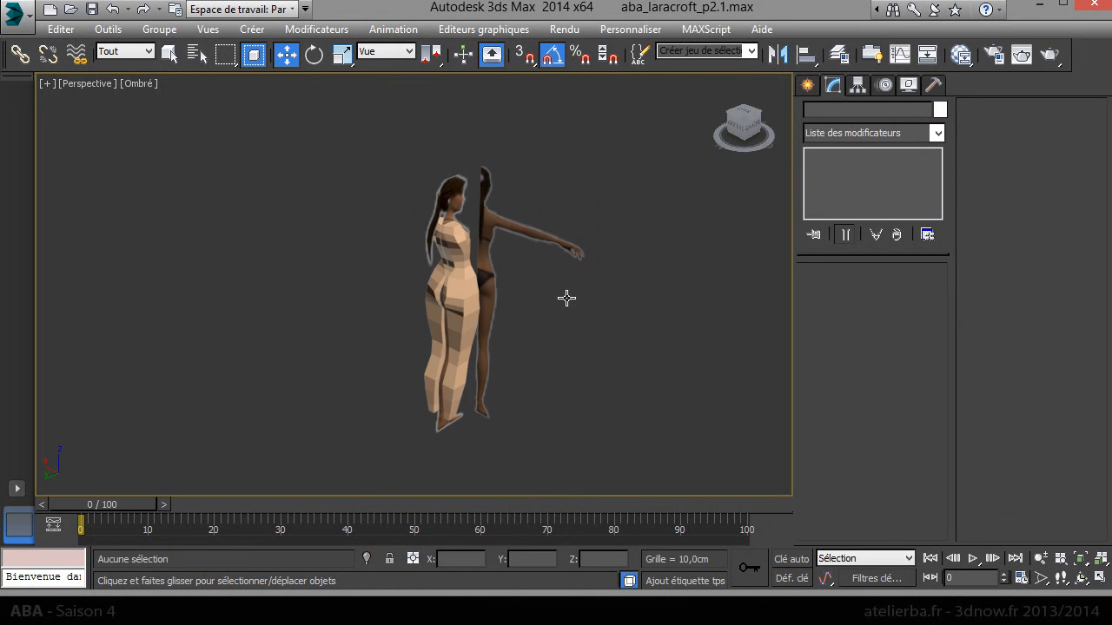
- Return to vertex editing on the body and move two inner buttock vertices toward the centre, the upper to X -2.445 cm, the lower to X -1.834 cm
{"action": "left_click", "coordinate": [463, 311]}
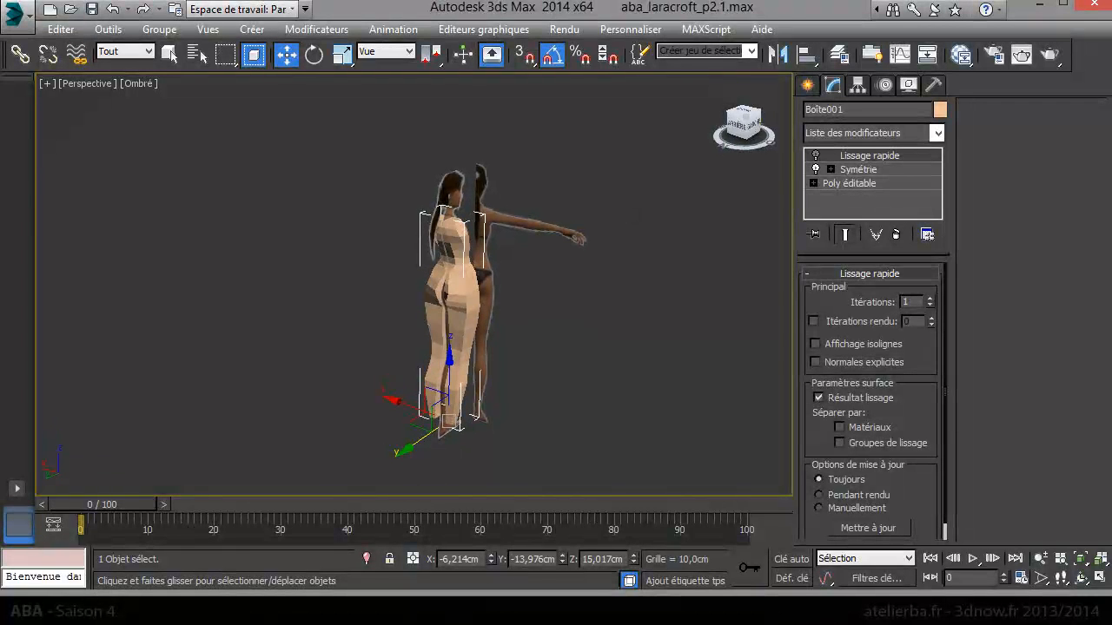
{"action": "left_click", "coordinate": [849, 183]}
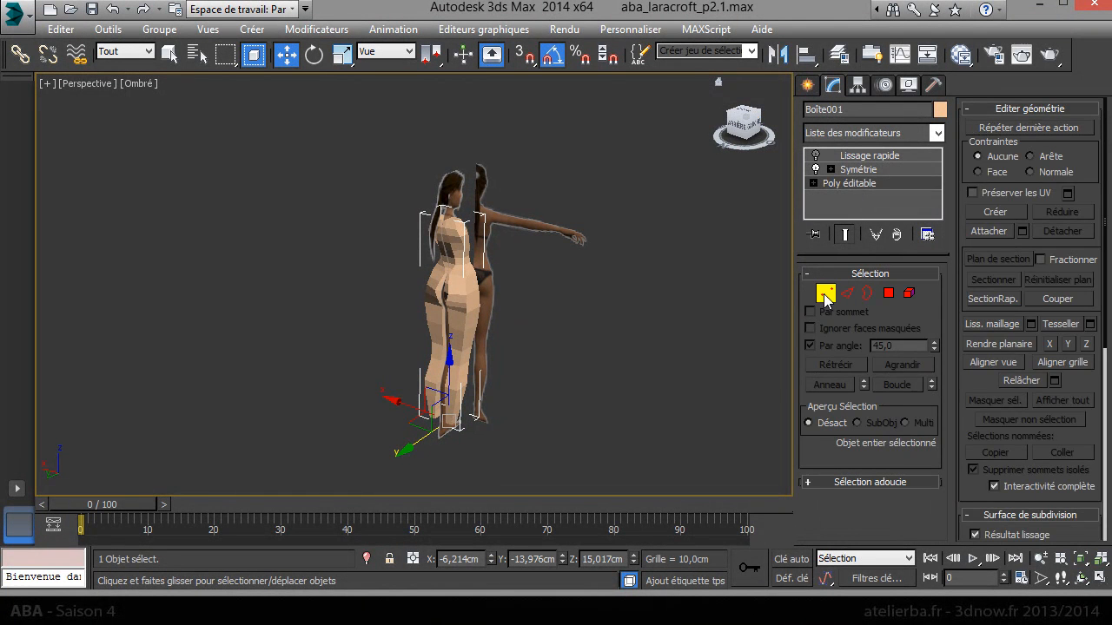
{"action": "left_click", "coordinate": [825, 294]}
{"action": "scroll", "coordinate": [421, 305], "scroll_direction": "up", "scroll_amount": 10}
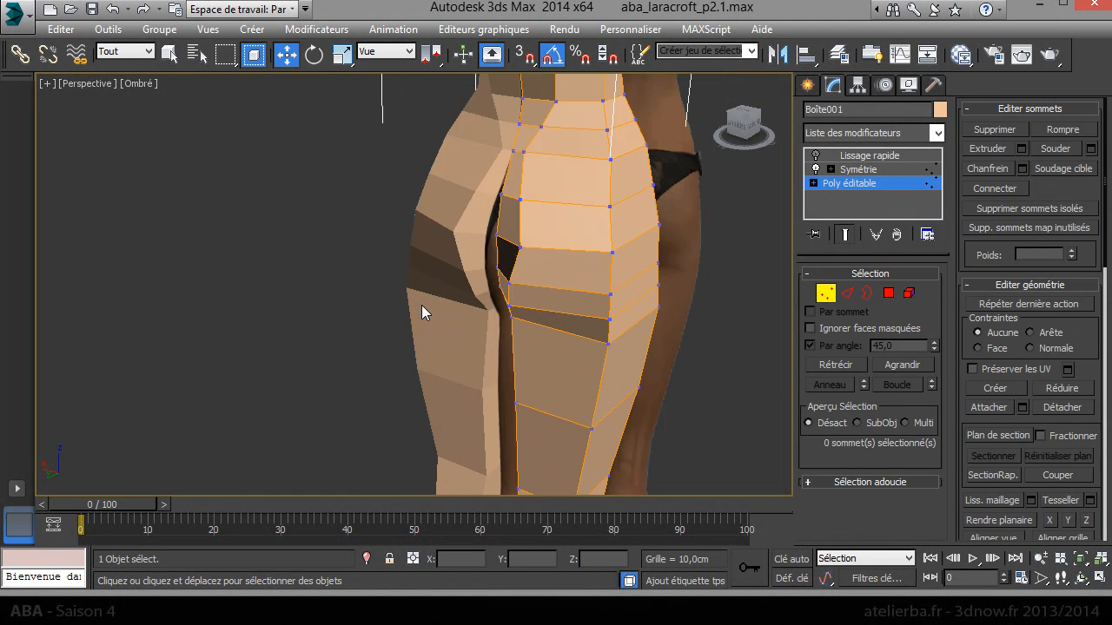
{"action": "left_click", "coordinate": [518, 198]}
{"action": "left_click", "coordinate": [505, 250]}
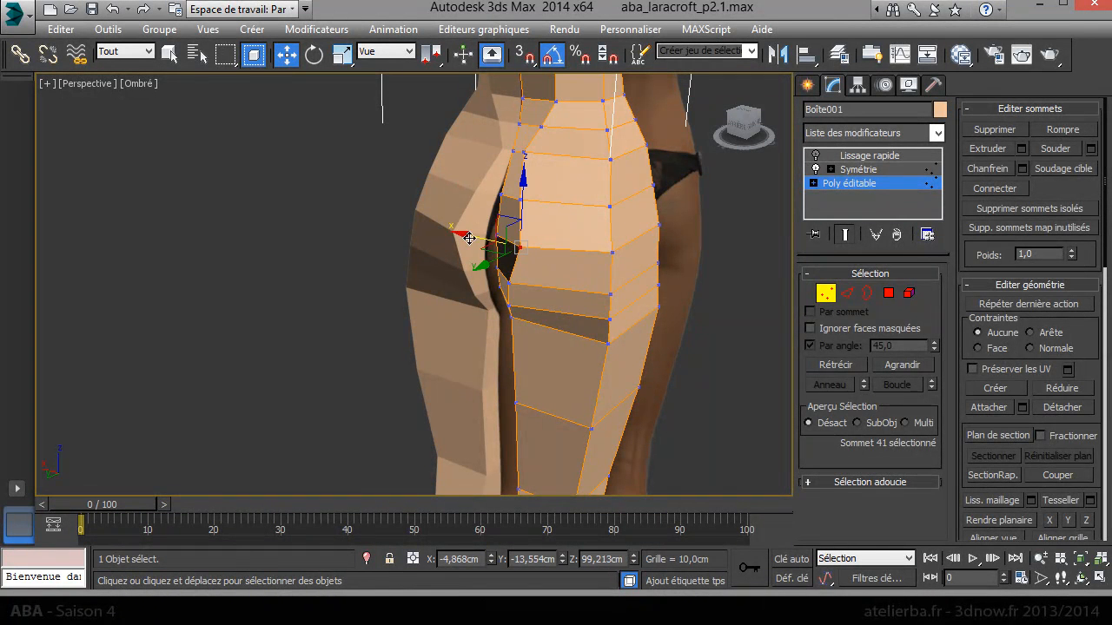
{"action": "left_click_drag", "start_coordinate": [476, 241], "coordinate": [461, 270]}
{"action": "left_click", "coordinate": [511, 282]}
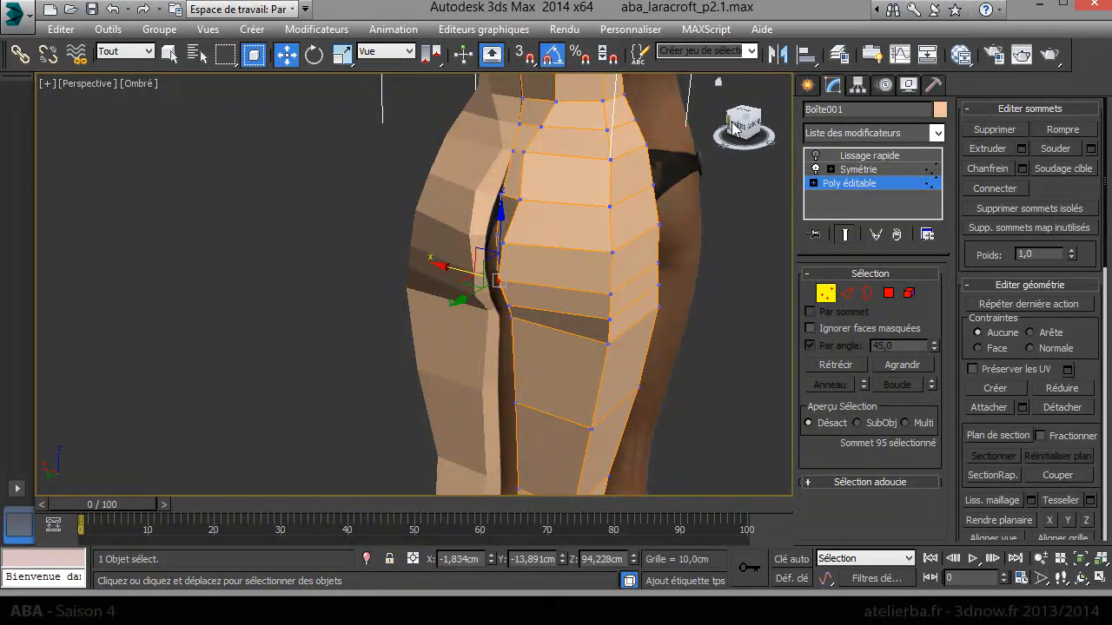
- Move four inner buttock vertices toward the centre line to close the cleft, placing the topmost at X -0.853 cm
{"action": "left_click", "coordinate": [735, 128]}
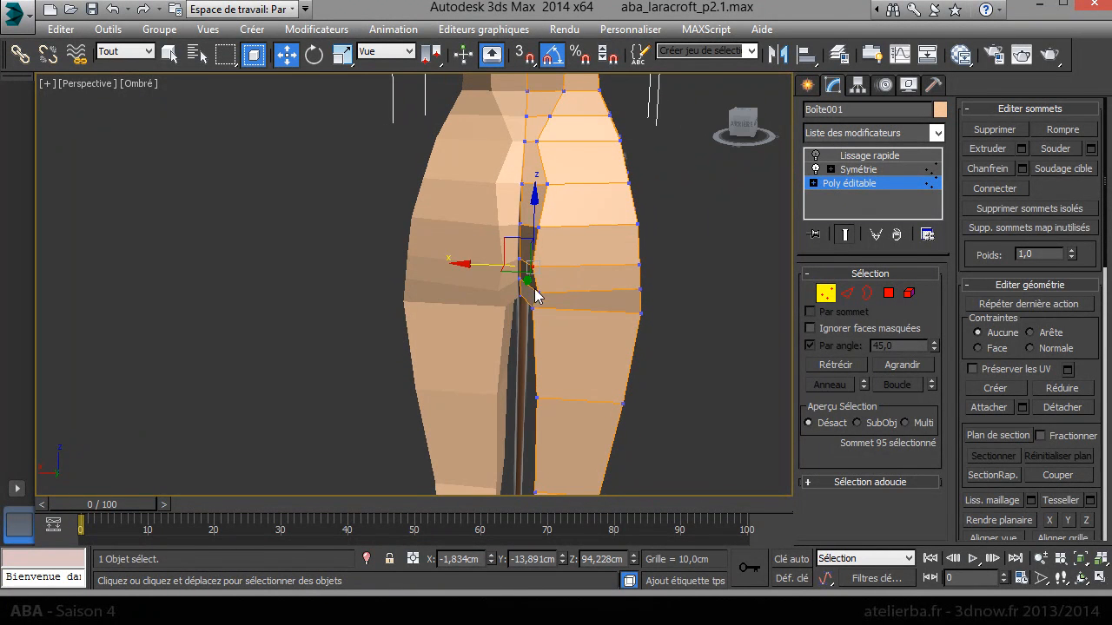
{"action": "left_click", "coordinate": [534, 294]}
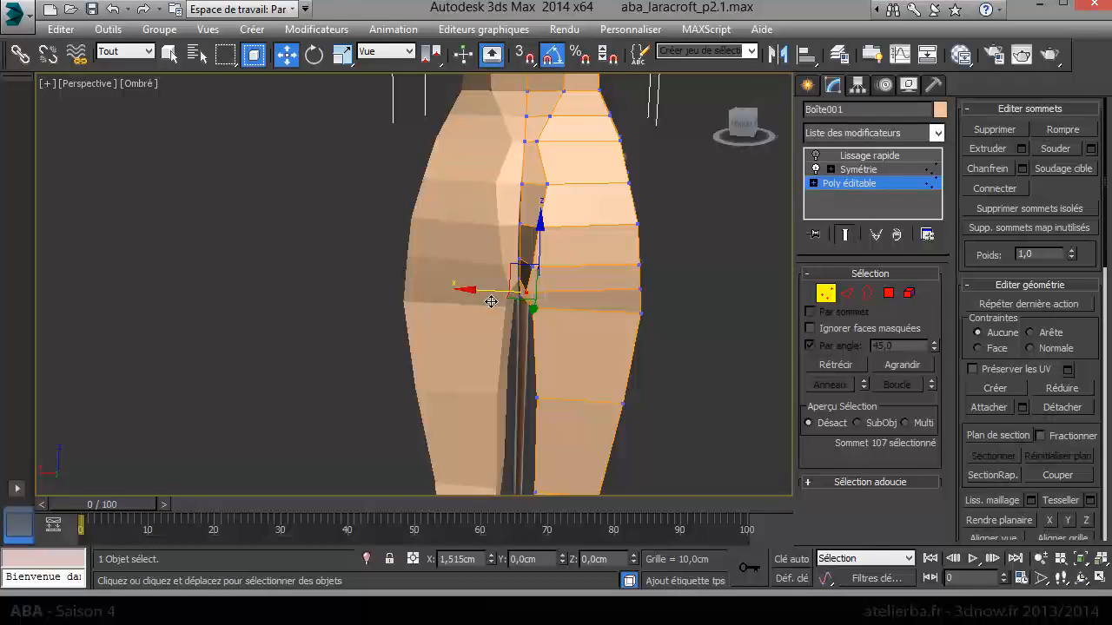
{"action": "left_click_drag", "start_coordinate": [491, 302], "coordinate": [478, 302]}
{"action": "left_click_drag", "start_coordinate": [531, 265], "coordinate": [483, 270]}
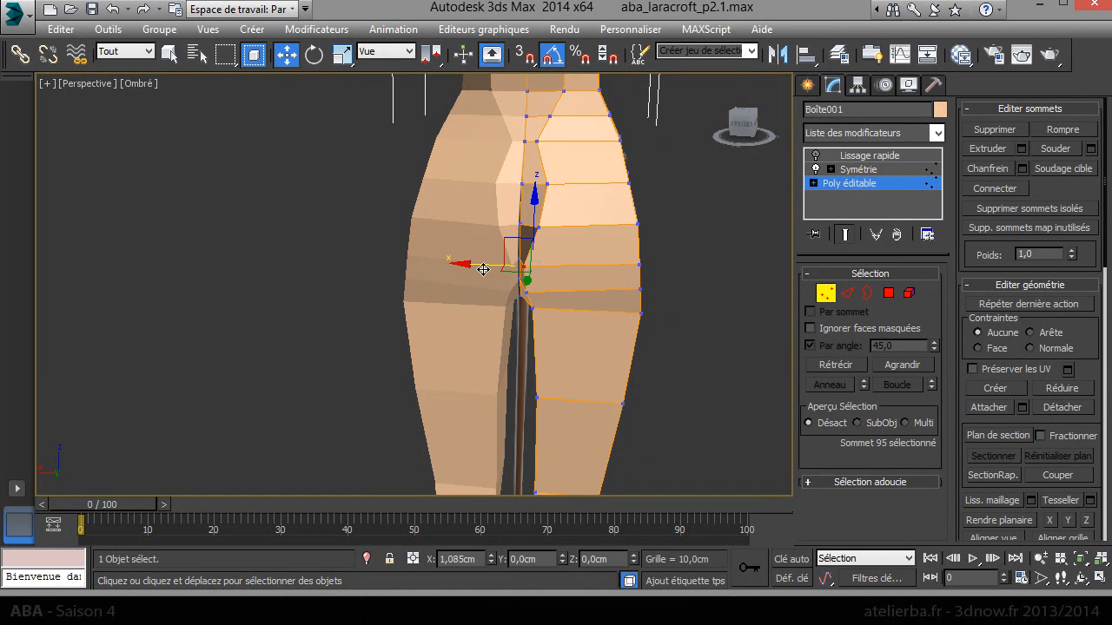
{"action": "left_click", "coordinate": [528, 231]}
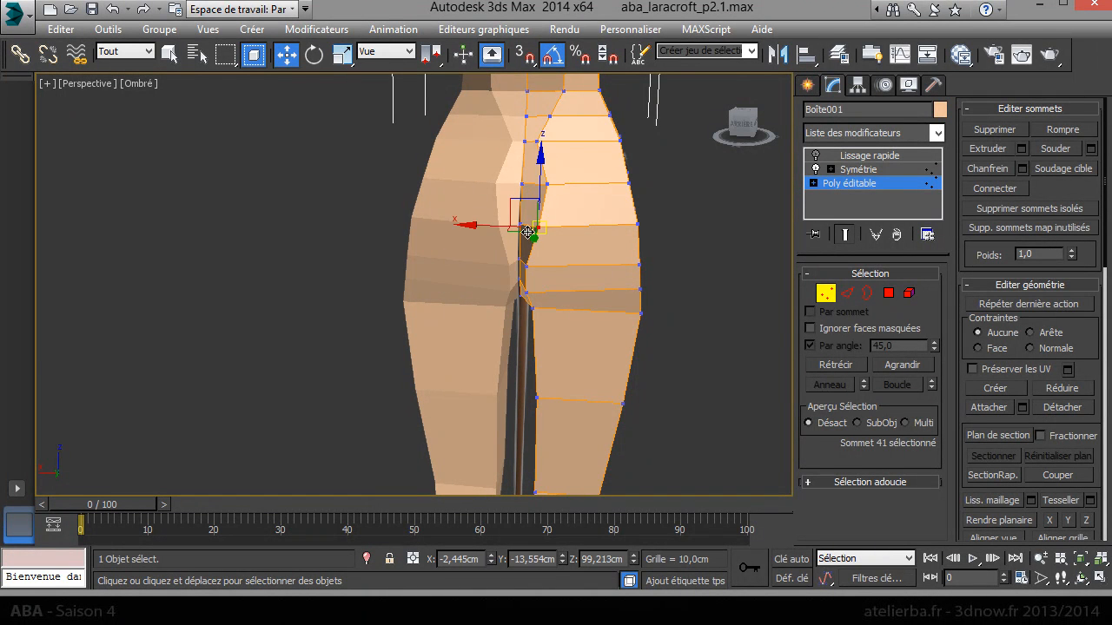
{"action": "left_click_drag", "start_coordinate": [501, 231], "coordinate": [491, 231]}
{"action": "left_click", "coordinate": [548, 182]}
{"action": "left_click_drag", "start_coordinate": [505, 186], "coordinate": [467, 190]}
- Turn on the TurboSmooth (Lissage rapide) result and isolate the body mesh in the viewport
{"action": "left_click", "coordinate": [815, 155]}
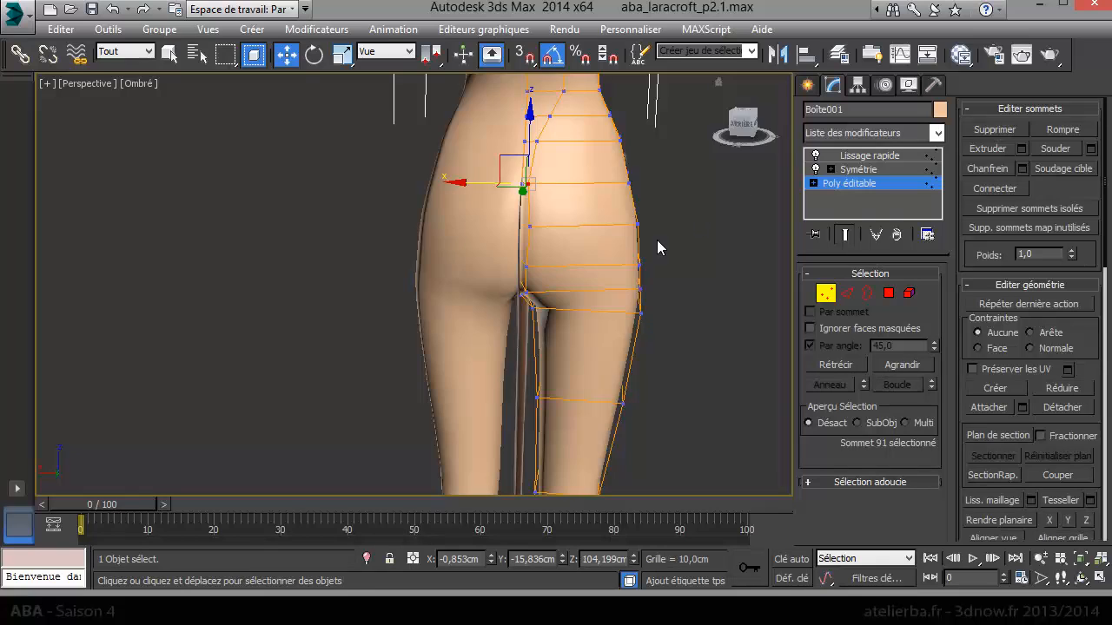
{"action": "middle_click_drag", "start_coordinate": [657, 248], "coordinate": [604, 251], "text": "alt"}
{"action": "mouse_move", "coordinate": [751, 115]}
{"action": "left_mouse_down"}
{"action": "mouse_move", "coordinate": [717, 127]}
{"action": "mouse_move", "coordinate": [749, 119]}
{"action": "mouse_move", "coordinate": [734, 120]}
{"action": "left_mouse_up"}
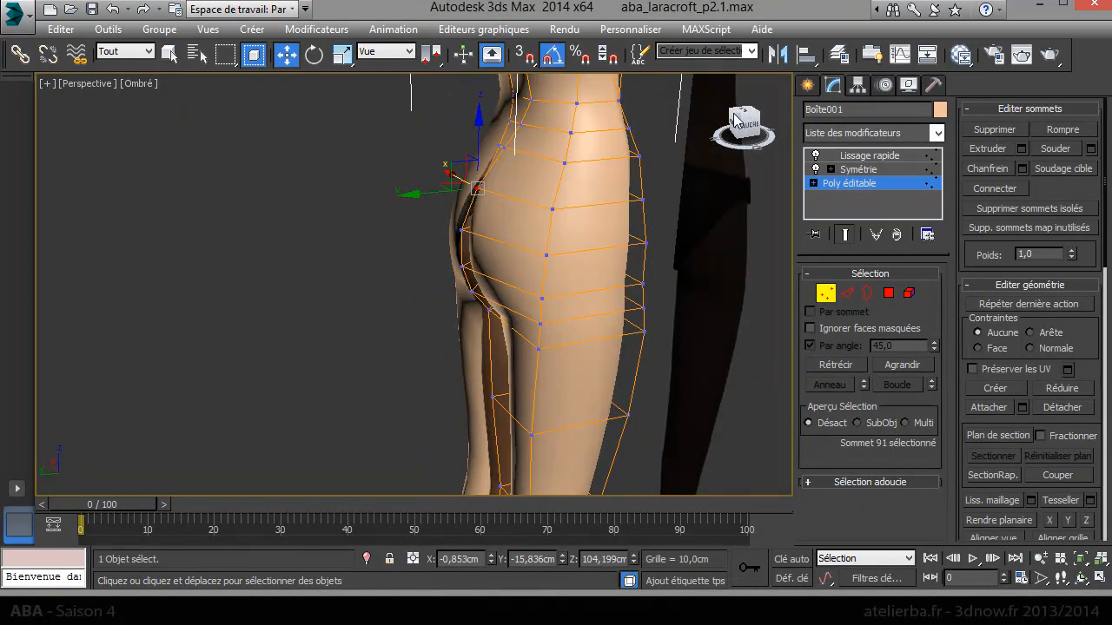
{"action": "right_click", "coordinate": [472, 256]}
{"action": "left_click", "coordinate": [513, 110]}
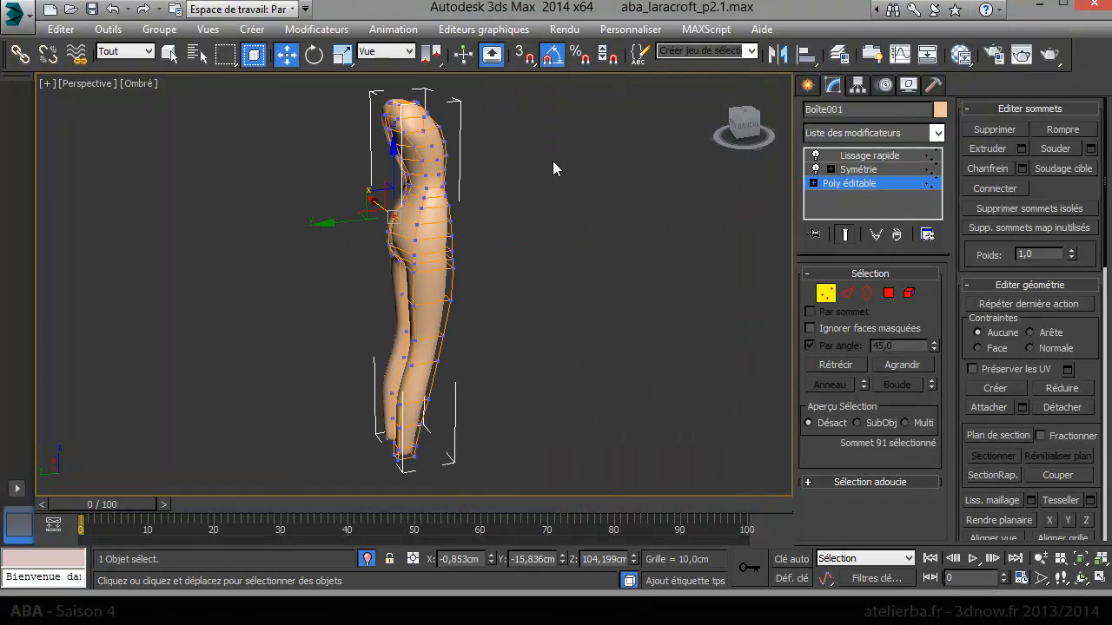
- Move the outer front hip vertex at crotch height back along Y to -31.461 cm
{"action": "scroll", "coordinate": [455, 228], "scroll_direction": "up", "scroll_amount": 5}
{"action": "left_click_drag", "start_coordinate": [748, 137], "coordinate": [796, 126]}
{"action": "middle_click_drag", "start_coordinate": [408, 278], "coordinate": [483, 317], "text": "alt"}
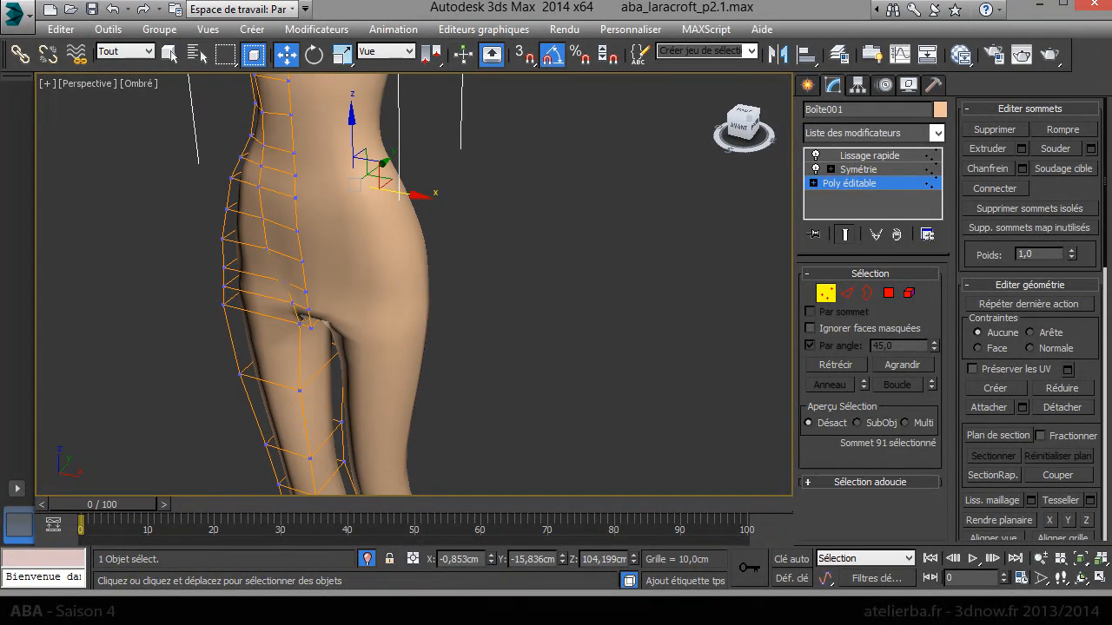
{"action": "left_click", "coordinate": [224, 285]}
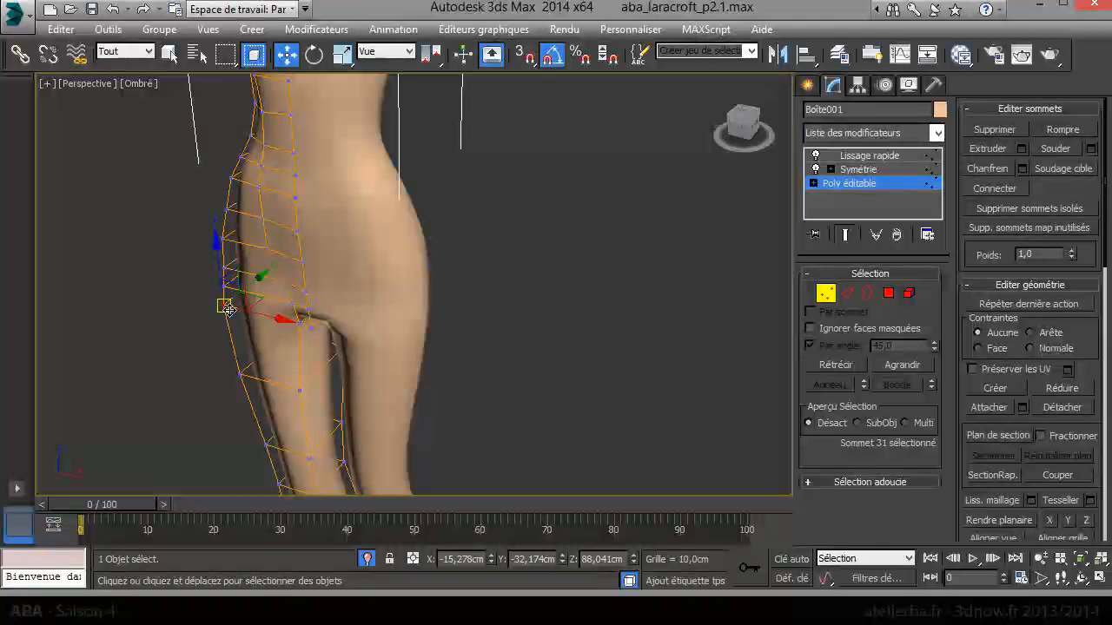
{"action": "left_click_drag", "start_coordinate": [251, 286], "coordinate": [254, 284]}
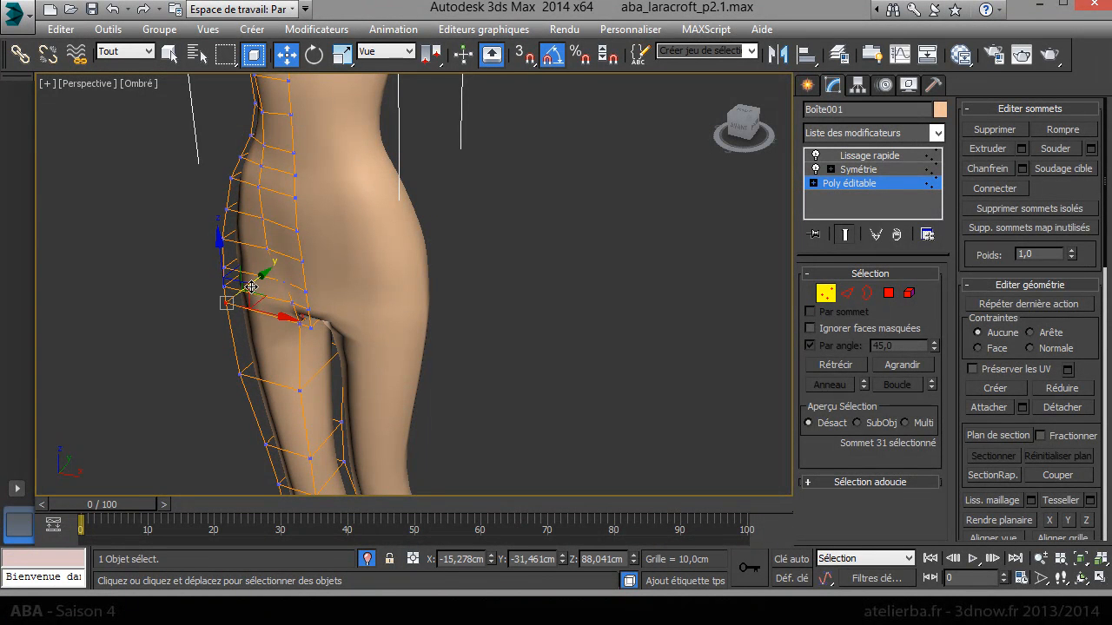
- Select the horizontal edge loop running just above the crotch and remove it together with its vertices
{"action": "middle_click_drag", "start_coordinate": [246, 312], "coordinate": [356, 324]}
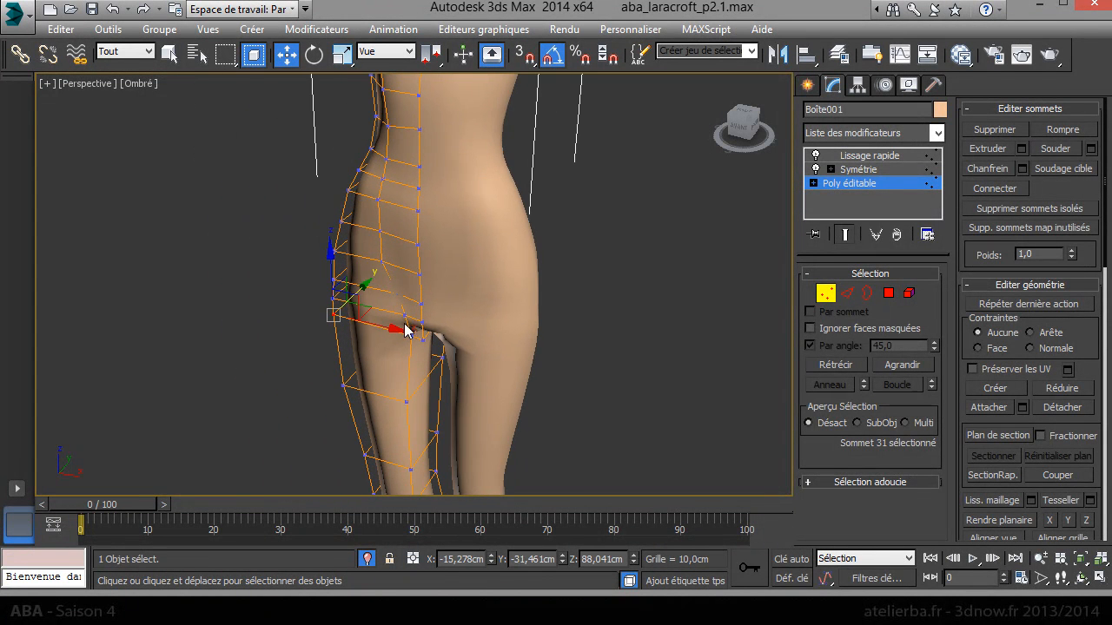
{"action": "scroll", "coordinate": [407, 330], "scroll_direction": "up", "scroll_amount": 5}
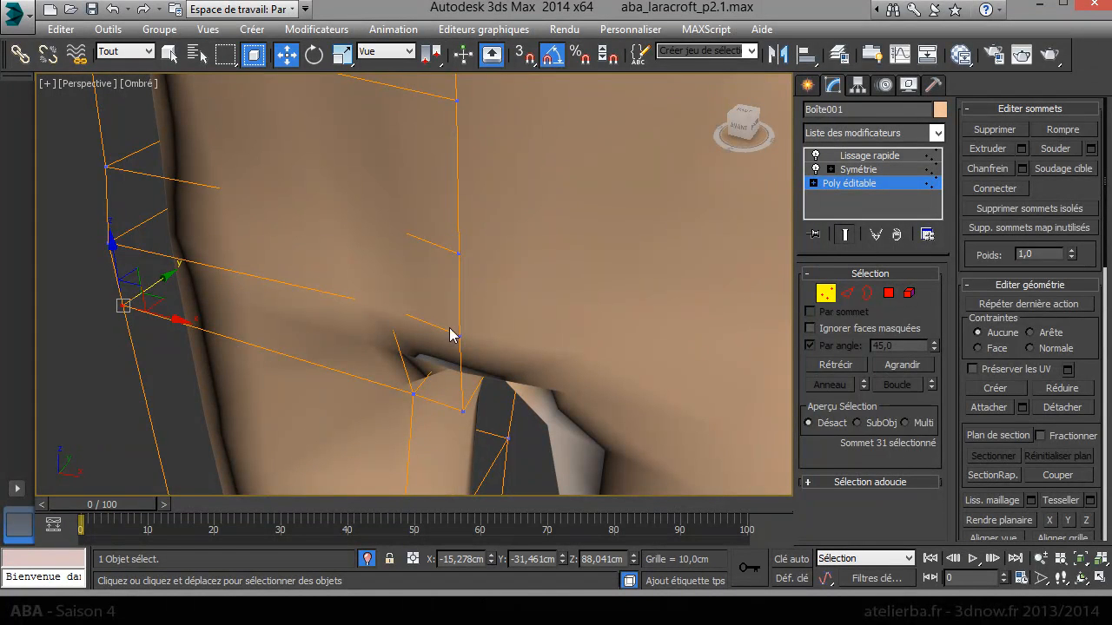
{"action": "left_click", "coordinate": [847, 293]}
{"action": "left_click", "coordinate": [430, 328]}
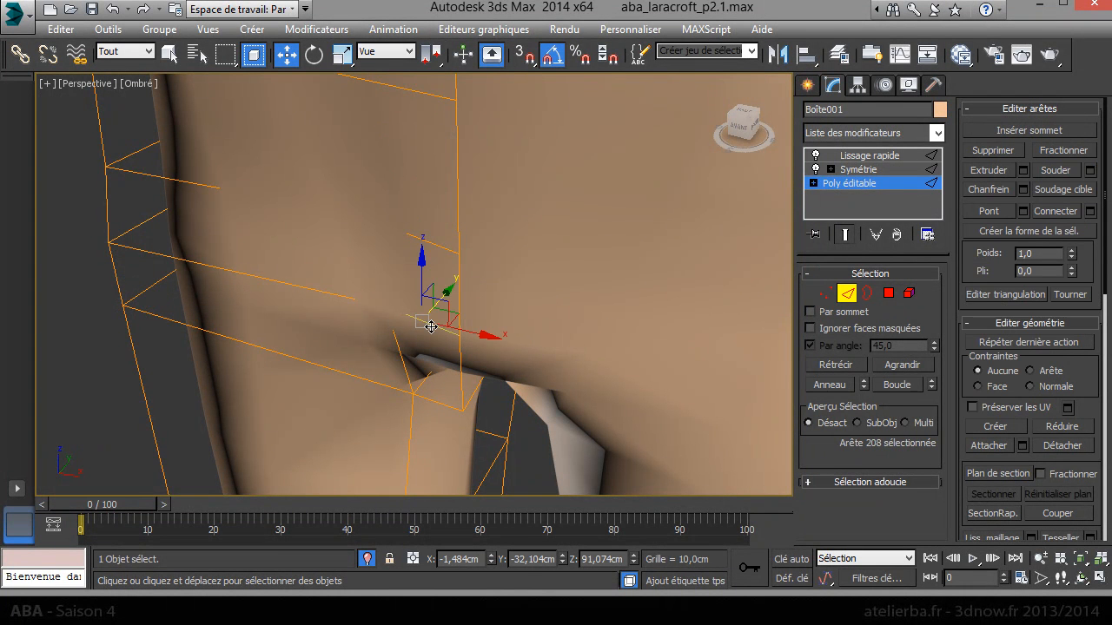
{"action": "left_click", "coordinate": [897, 385]}
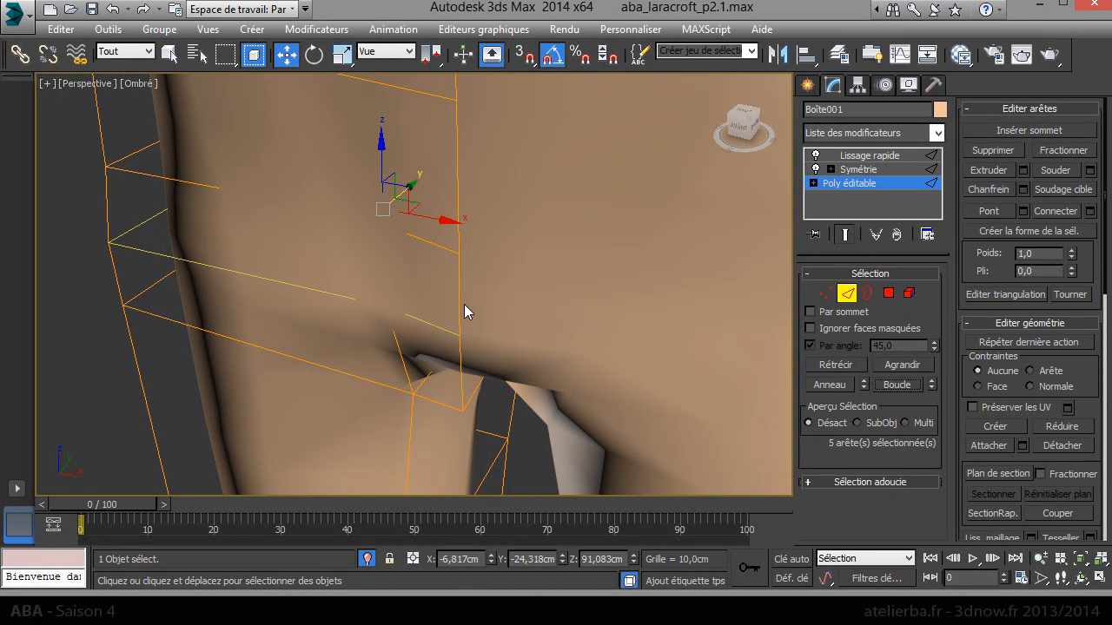
{"action": "key", "text": "ctrl+BackSpace"}
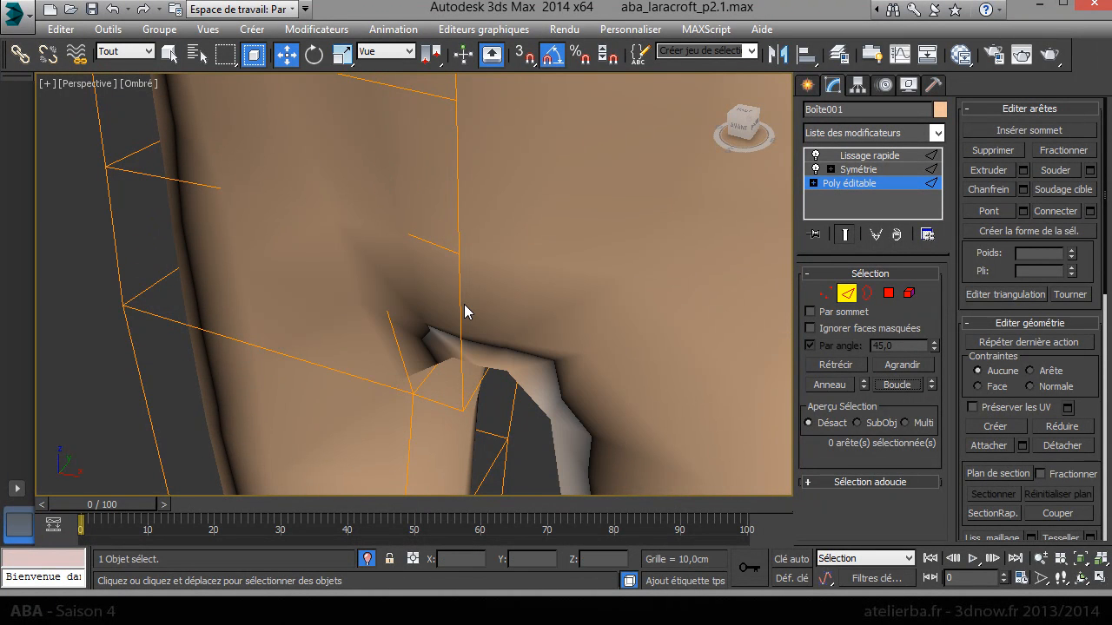
- Set TurboSmooth to 2 iterations with isoline display, and show edged faces (Faces délimitées) in the viewport
{"action": "scroll", "coordinate": [729, 139], "scroll_direction": "down", "scroll_amount": 10}
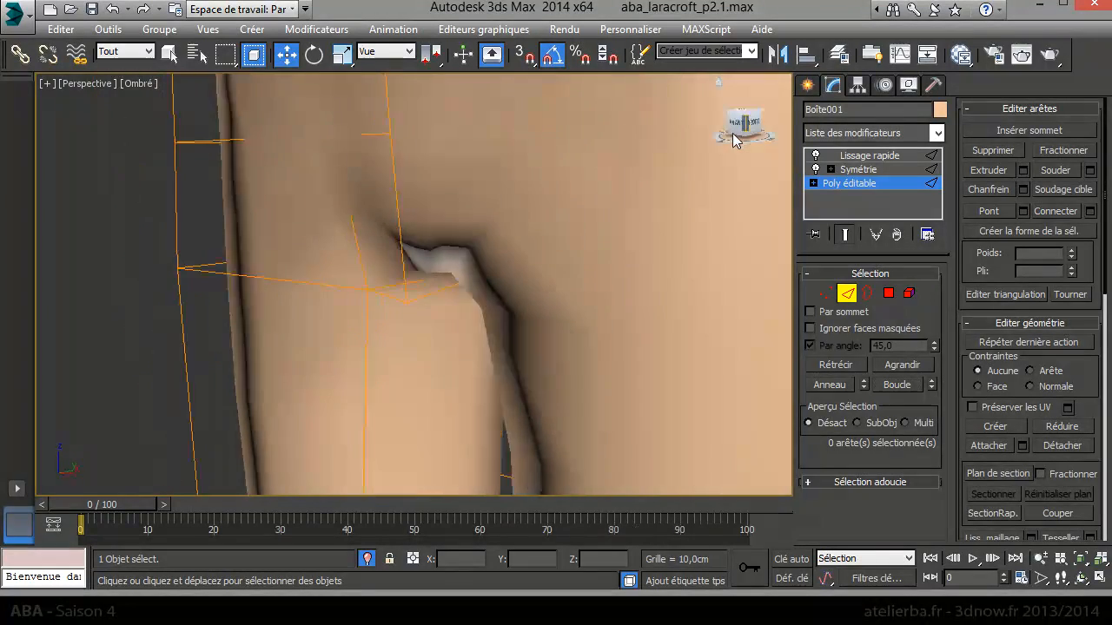
{"action": "middle_click_drag", "start_coordinate": [651, 184], "coordinate": [731, 218], "text": "alt"}
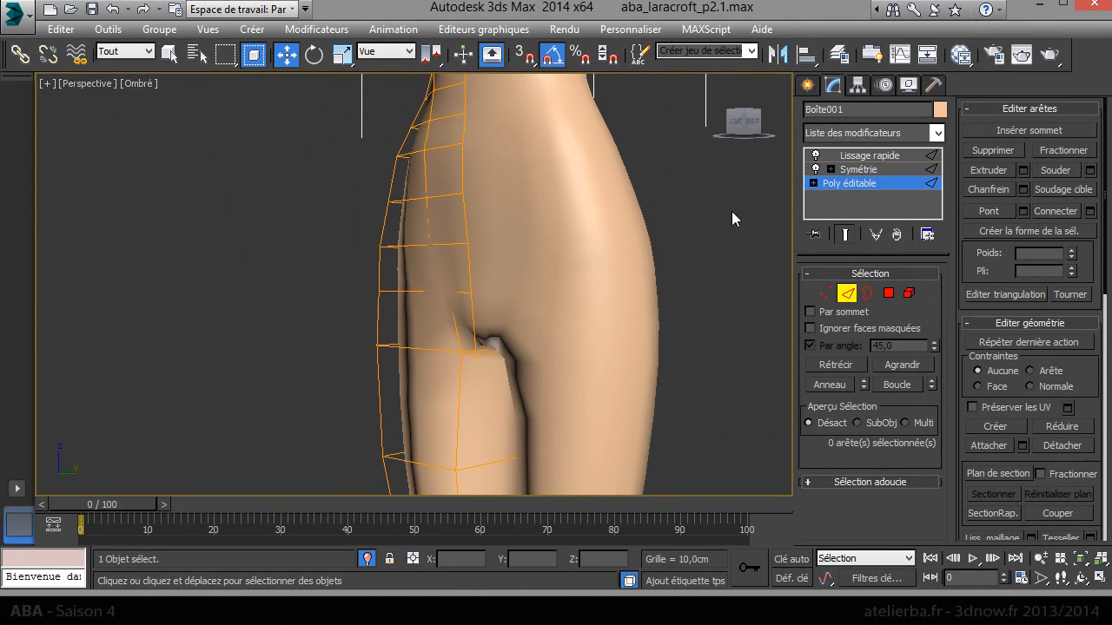
{"action": "left_click", "coordinate": [867, 156]}
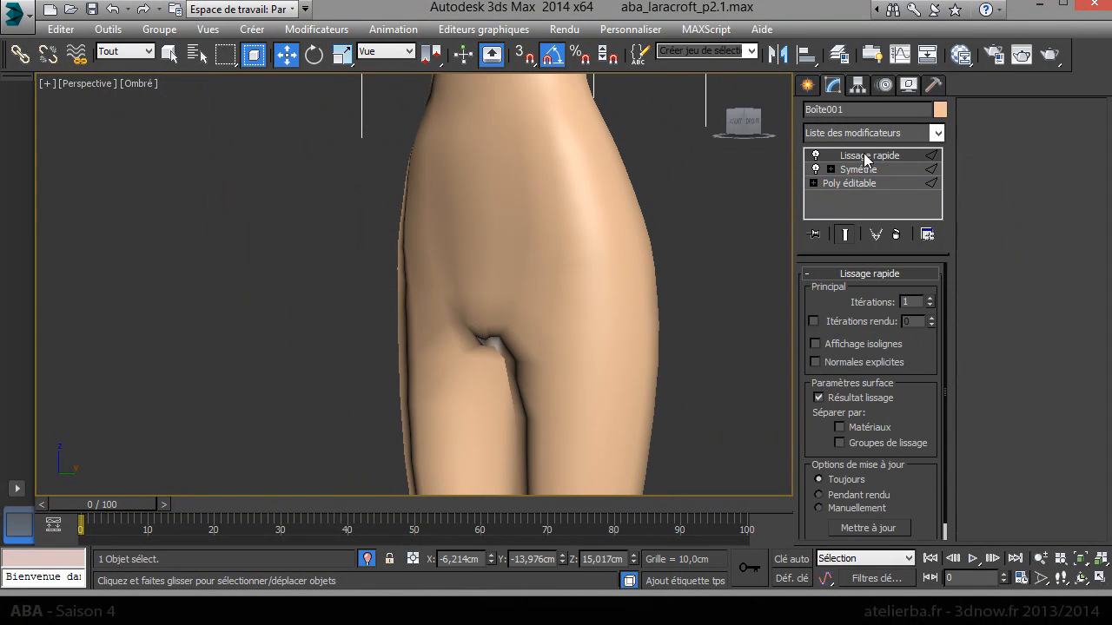
{"action": "left_click", "coordinate": [931, 299]}
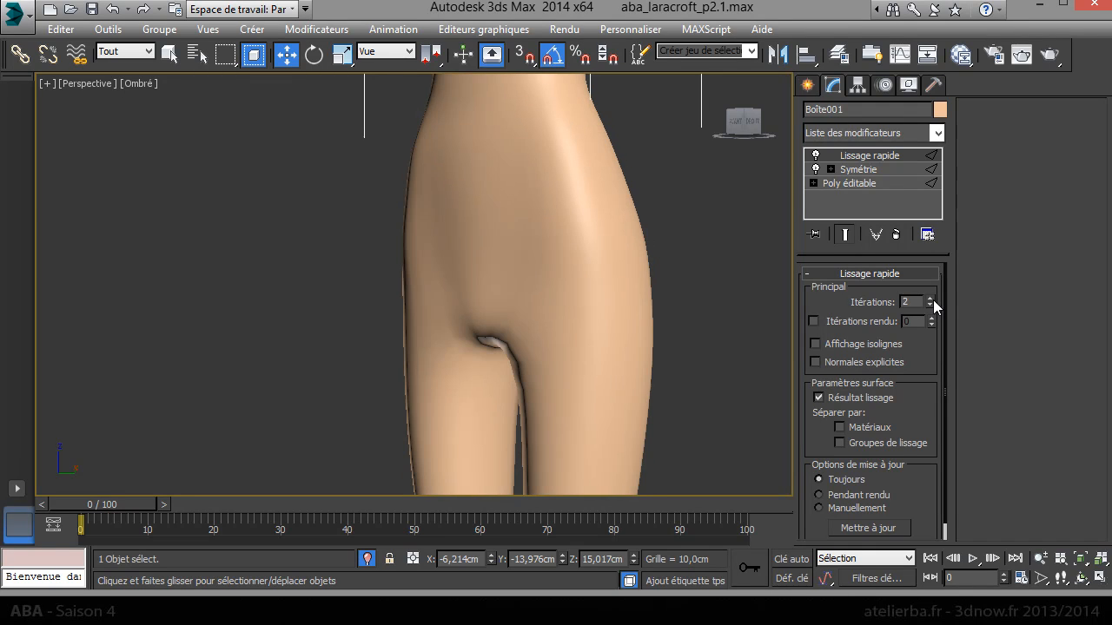
{"action": "left_click", "coordinate": [137, 87]}
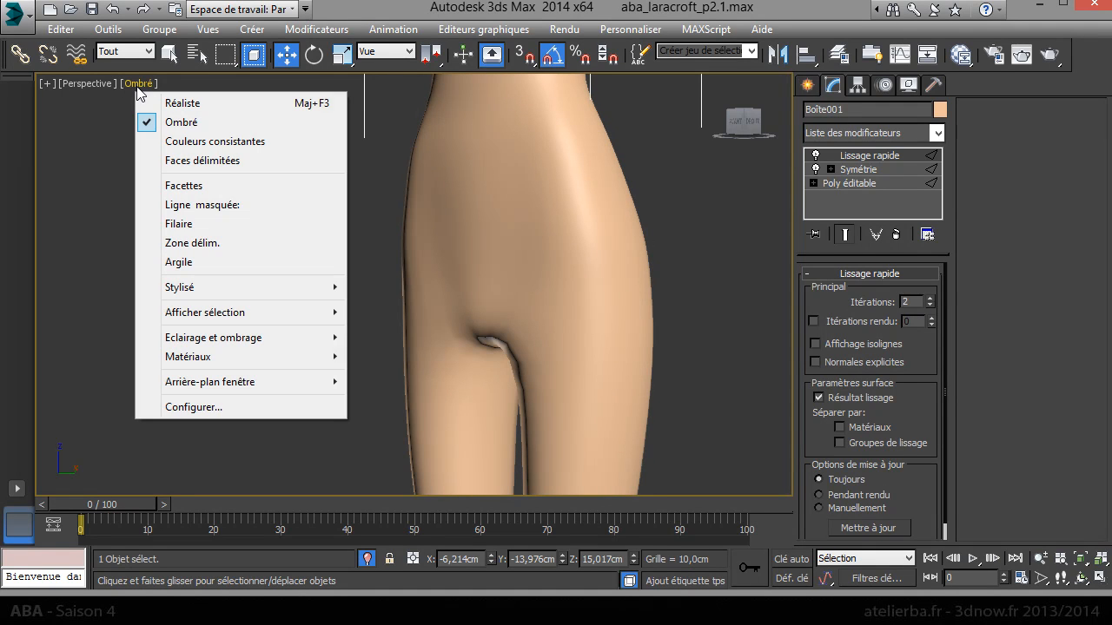
{"action": "left_click", "coordinate": [205, 162]}
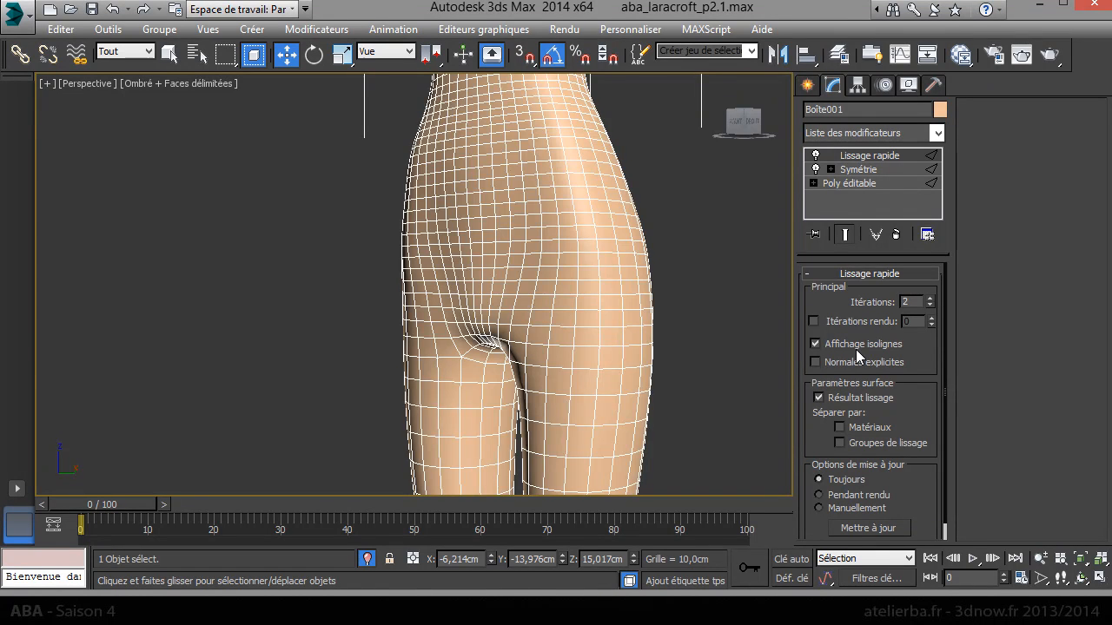
- Examine the edge flow of the smoothed body from the hips and legs up to the shoulders
{"action": "left_click_drag", "start_coordinate": [747, 132], "coordinate": [780, 155]}
{"action": "middle_click_drag", "start_coordinate": [472, 220], "coordinate": [388, 343]}
{"action": "scroll", "coordinate": [388, 343], "scroll_direction": "down", "scroll_amount": 2}
{"action": "middle_click_drag", "start_coordinate": [421, 240], "coordinate": [404, 134]}
{"action": "scroll", "coordinate": [395, 335], "scroll_direction": "down", "scroll_amount": 2}
{"action": "middle_click_drag", "start_coordinate": [394, 335], "coordinate": [441, 247]}
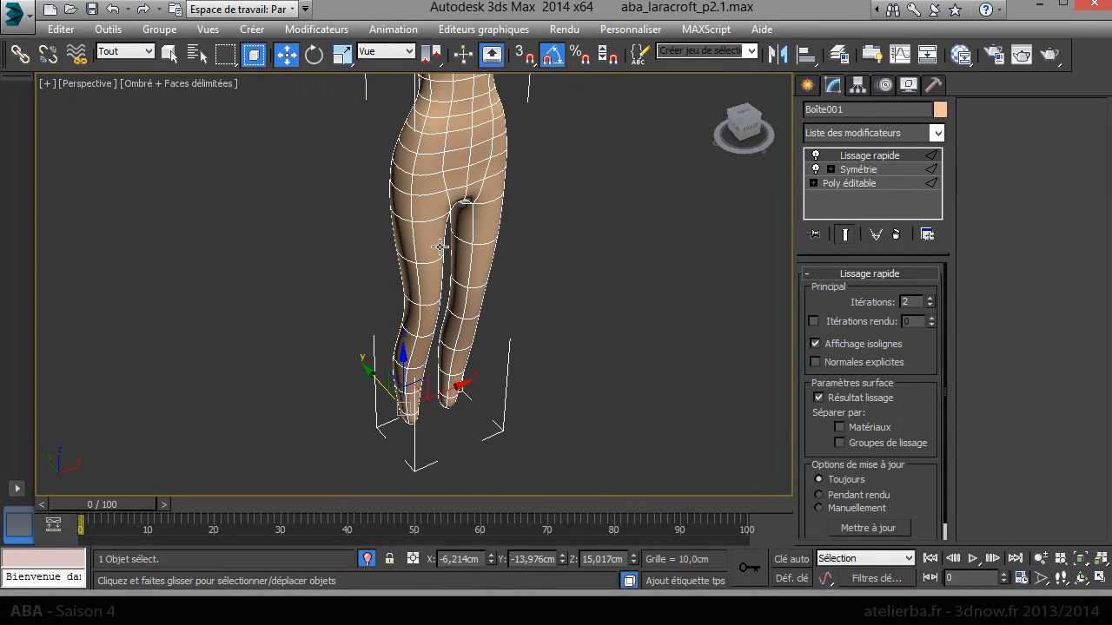
{"action": "mouse_move", "coordinate": [744, 131]}
{"action": "left_mouse_down"}
{"action": "mouse_move", "coordinate": [795, 114]}
{"action": "mouse_move", "coordinate": [819, 116]}
{"action": "mouse_move", "coordinate": [826, 132]}
{"action": "mouse_move", "coordinate": [754, 129]}
{"action": "left_mouse_up"}
{"action": "middle_click_drag", "start_coordinate": [547, 165], "coordinate": [542, 319]}
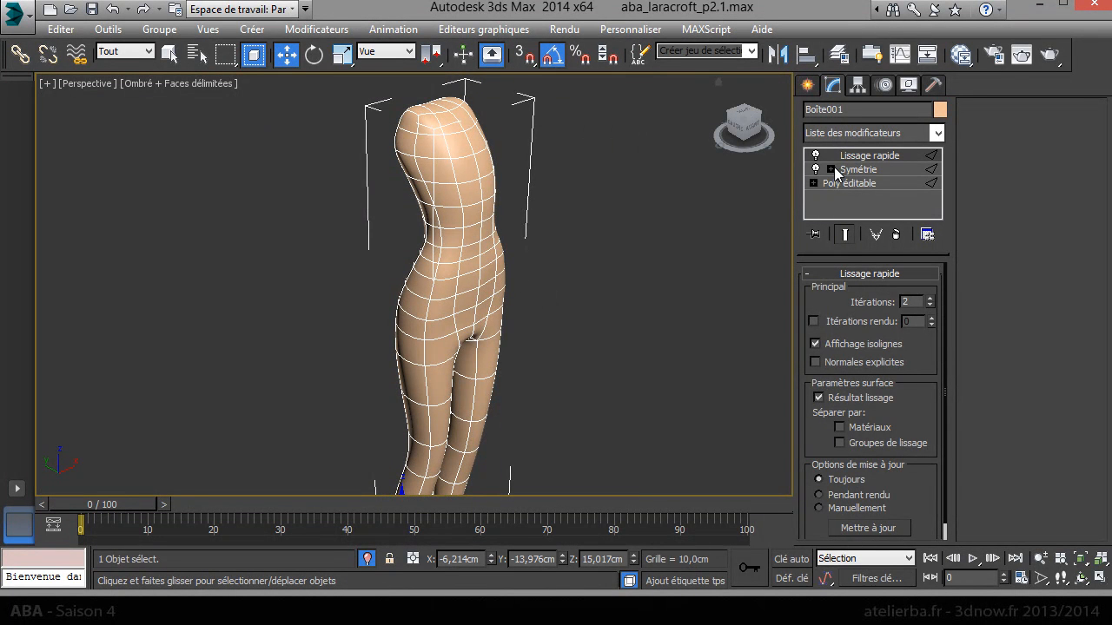
- Switch the Symmetry modifier off and back on to compare the half body with the mirrored result
{"action": "left_click", "coordinate": [816, 171]}
{"action": "left_click", "coordinate": [816, 171]}
{"action": "mouse_move", "coordinate": [743, 124]}
{"action": "left_mouse_down"}
{"action": "mouse_move", "coordinate": [820, 112]}
{"action": "mouse_move", "coordinate": [721, 124]}
{"action": "mouse_move", "coordinate": [752, 137]}
{"action": "left_mouse_up"}
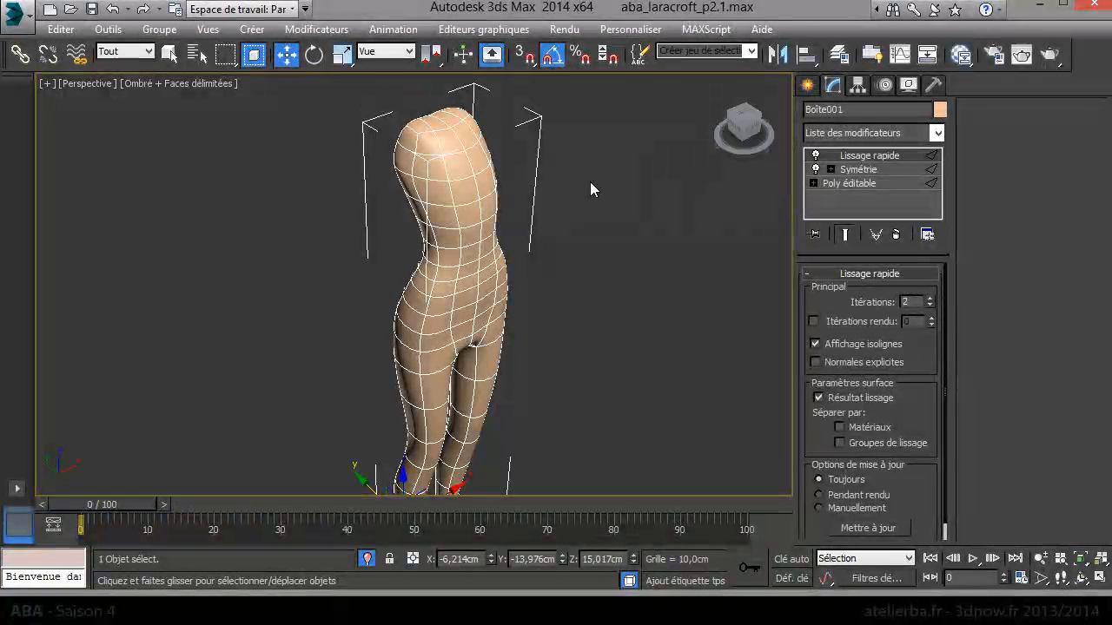